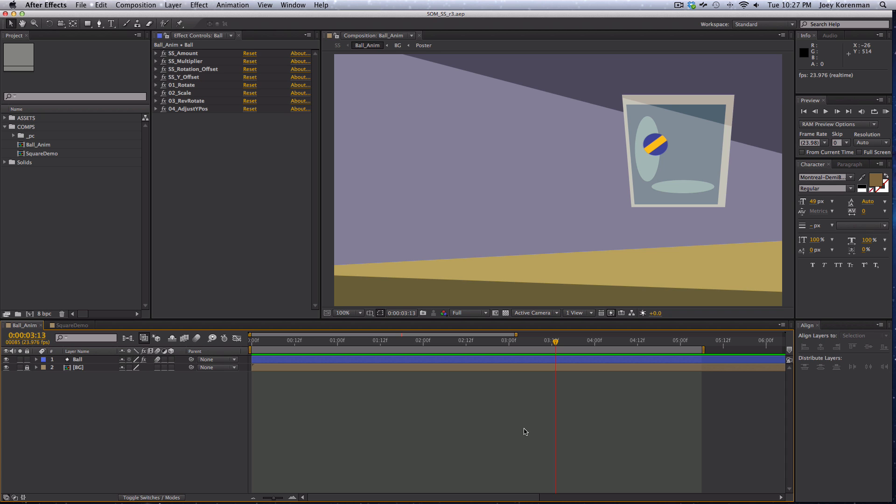
# Create a new 960 × 540 composition at 23.976 fps with a 0:00:12:12 duration and activate the Ellipse tool
pyautogui.press('super+n')
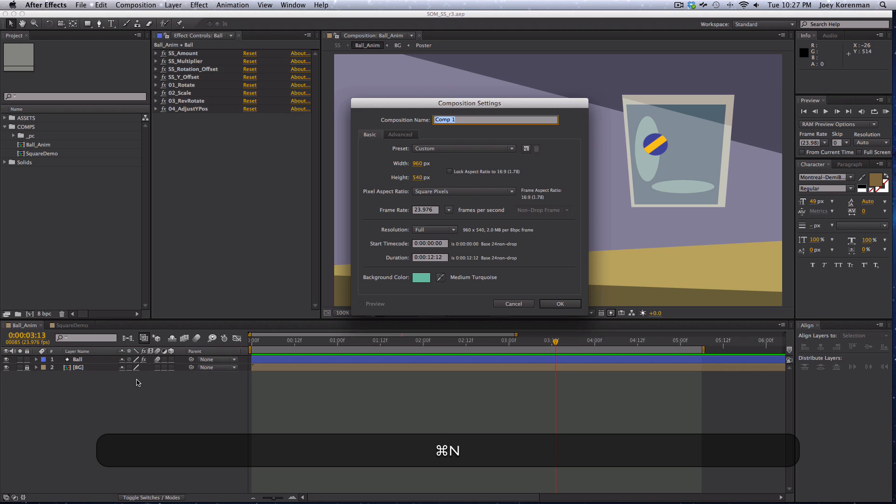
pyautogui.press('super+Return')
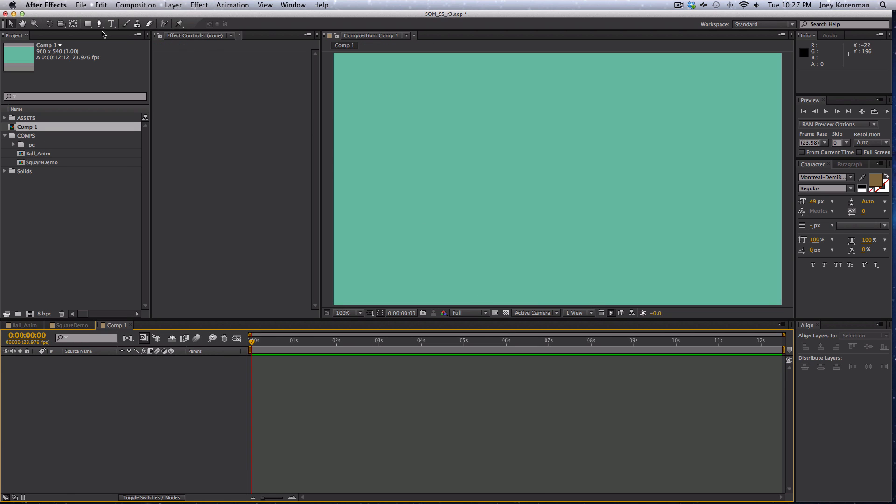
pyautogui.moveTo(87, 24); pyautogui.dragTo(109, 39)
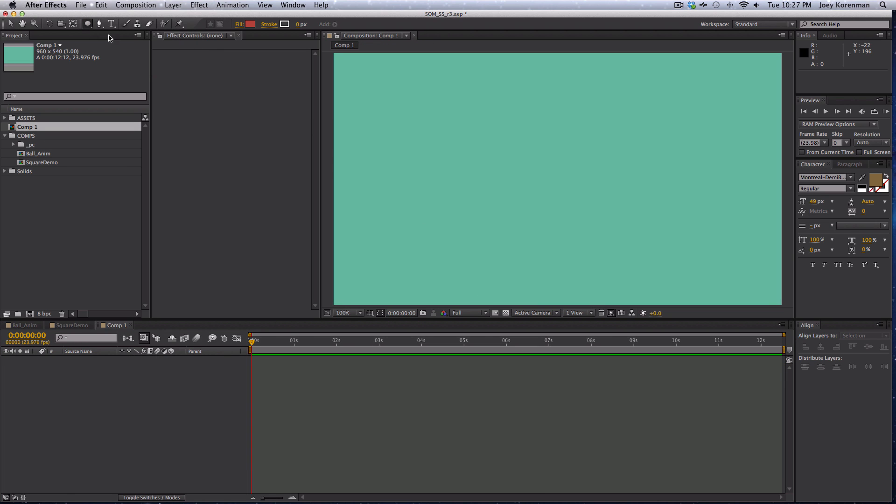
pyautogui.doubleClick(88, 24)
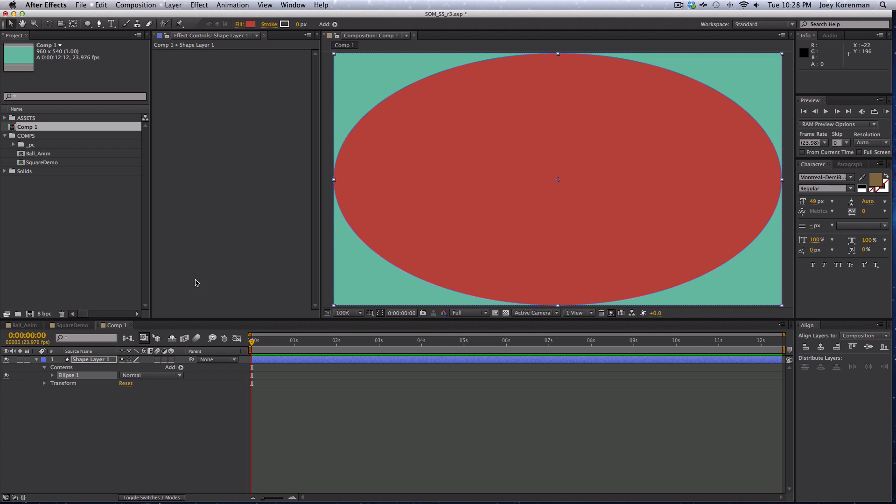
pyautogui.click(95, 360)
pyautogui.press('BackSpace')
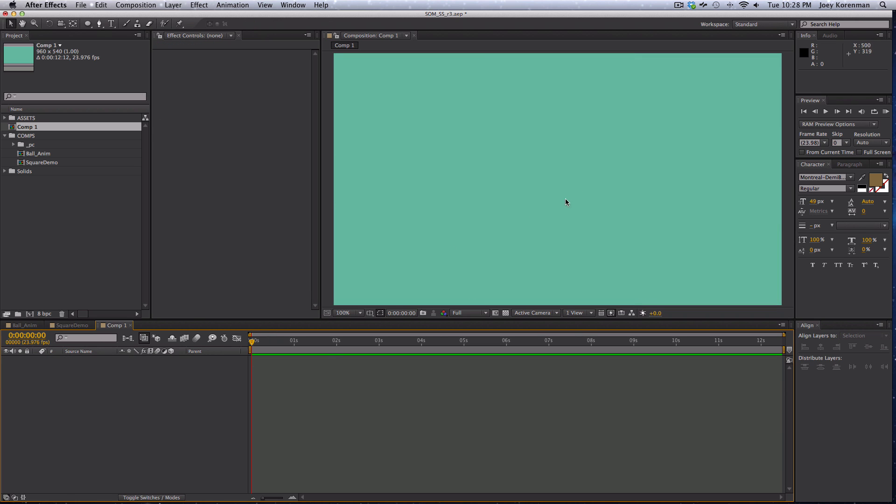
# Add an ellipse shape layer filling the whole composition and reveal its modified properties
pyautogui.moveTo(88, 24)
pyautogui.mouseDown()
pyautogui.moveTo(123, 44)
pyautogui.moveTo(89, 25)
pyautogui.mouseUp()
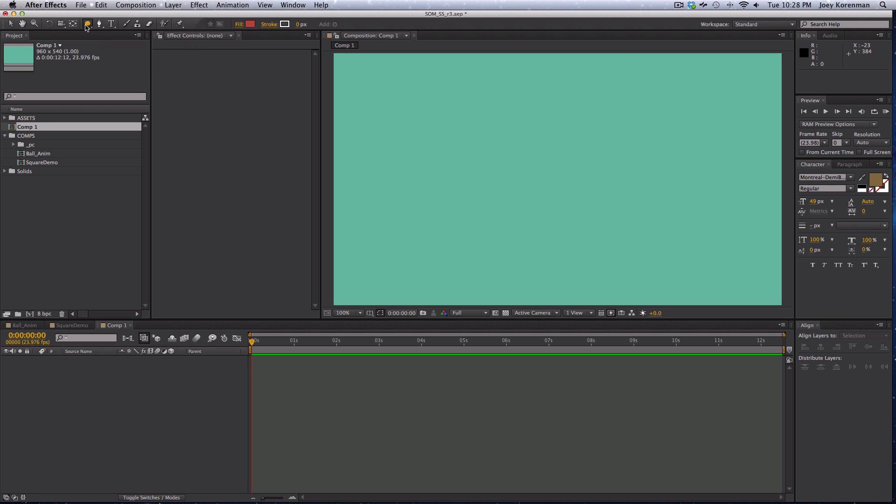
pyautogui.doubleClick(88, 24)
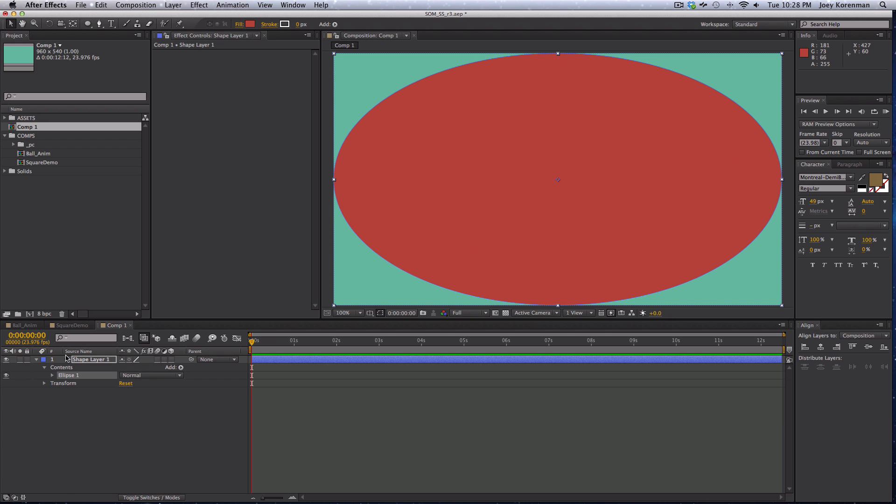
pyautogui.press('u')
pyautogui.press('u')
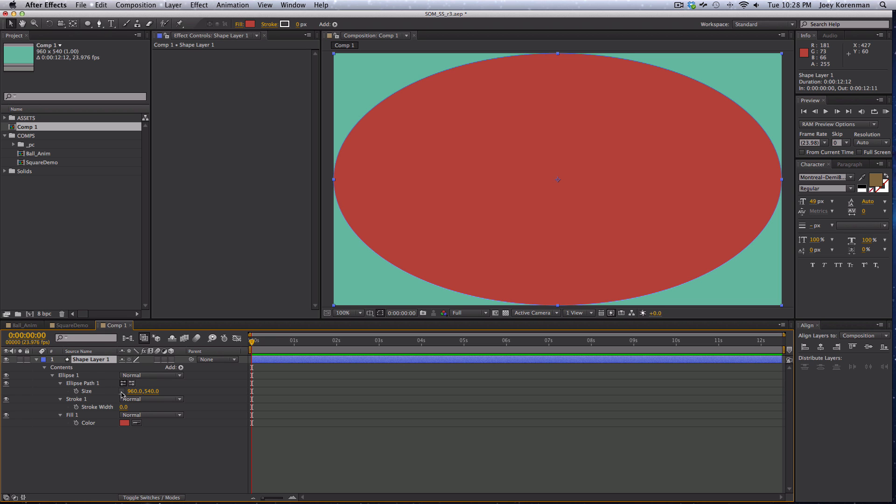
# Set the ellipse path's size to 50 × 50 to make a small circle
pyautogui.click(135, 391)
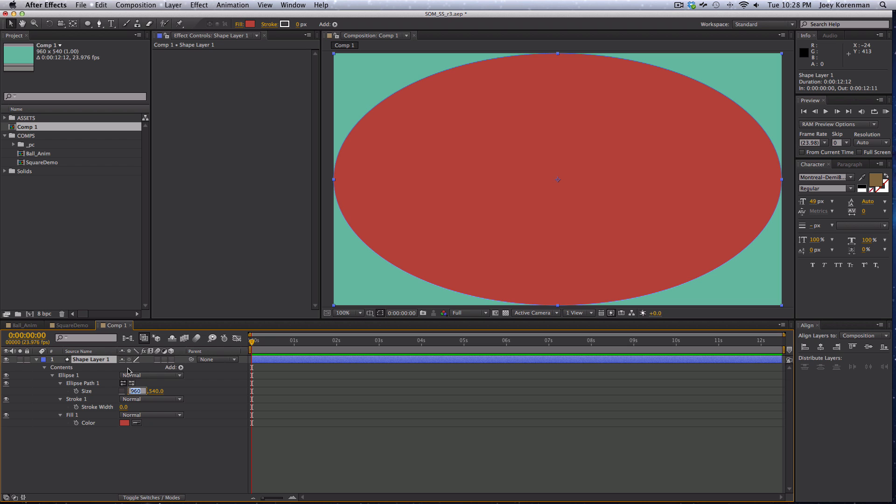
pyautogui.write('50')
pyautogui.press('Tab')
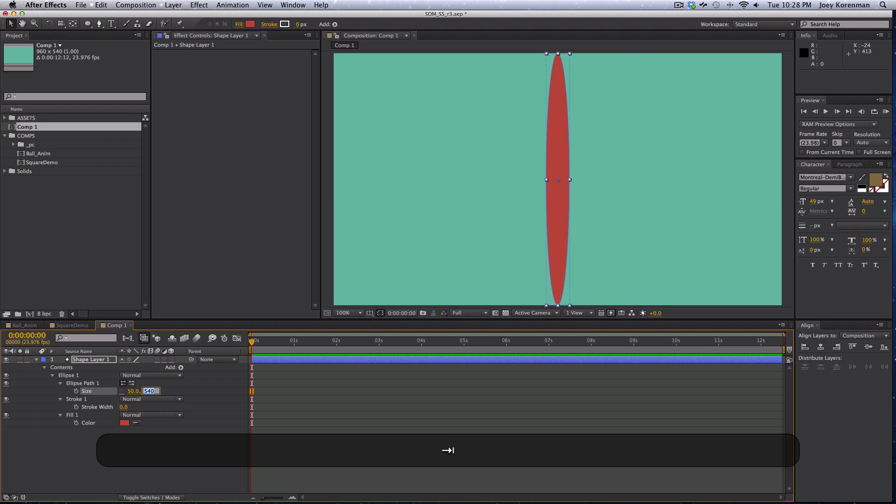
pyautogui.write('50')
pyautogui.press('Tab')
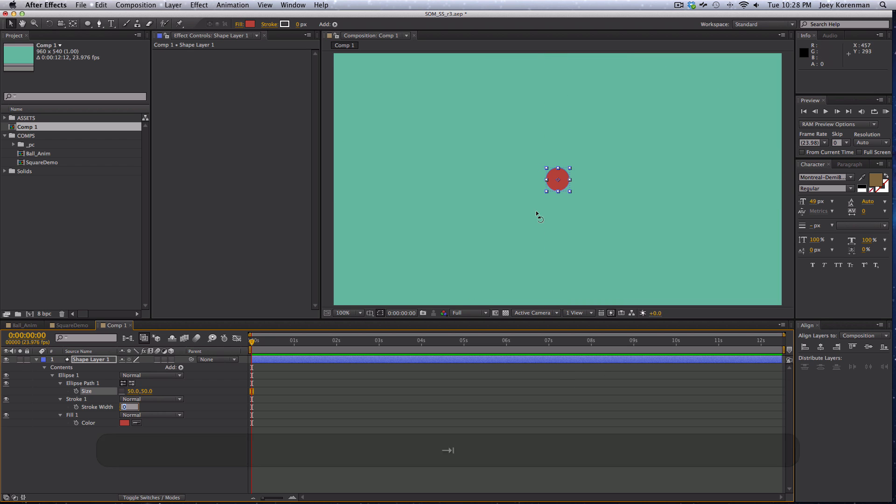
pyautogui.press('Return')
pyautogui.click(122, 476)
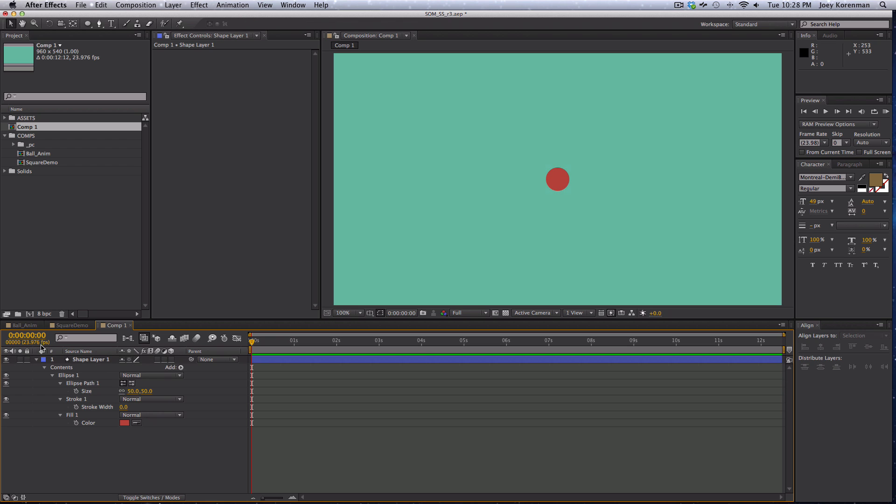
# Move the circle to about 106, 454 in the frame's lower-left area and set a Position keyframe at the first frame
pyautogui.click(37, 359)
pyautogui.click(94, 362)
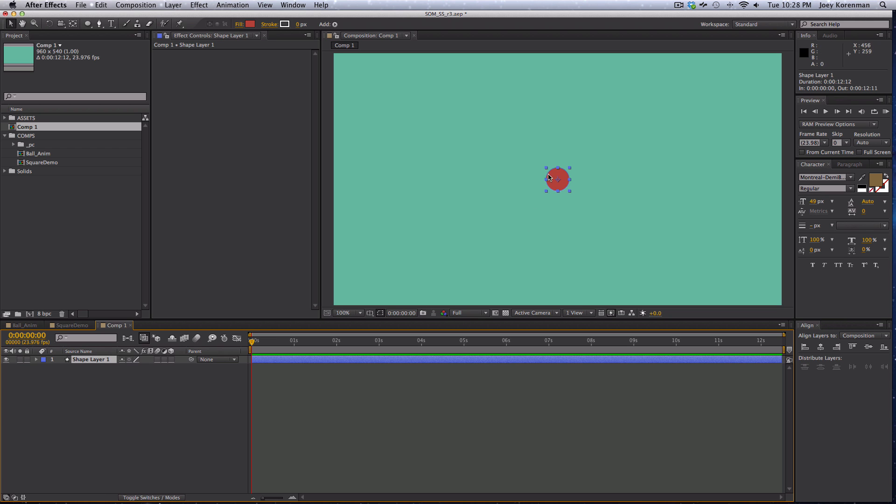
pyautogui.moveTo(549, 177); pyautogui.dragTo(375, 263)
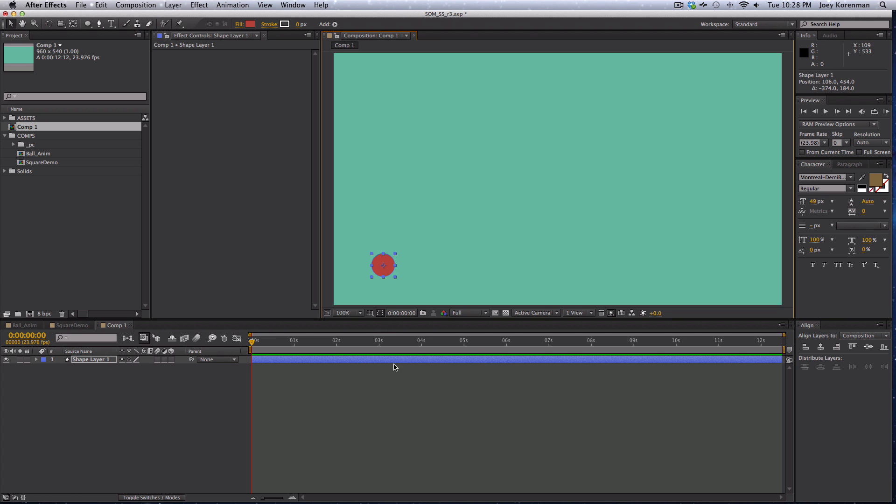
pyautogui.hotkey('alt', 'p')
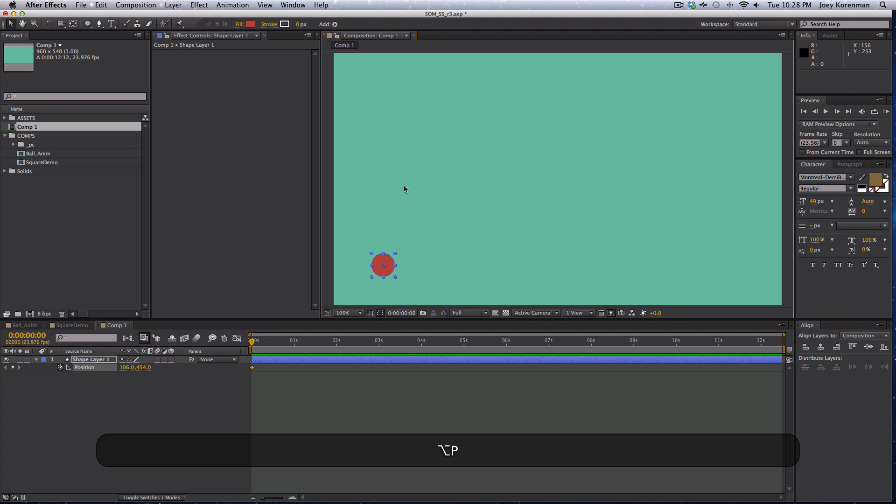
# Keyframe the circle at about 847, 77 in the upper-right area at one second, and end the work area at 0:00:01:09
pyautogui.click(294, 342)
pyautogui.moveTo(377, 271); pyautogui.dragTo(723, 96)
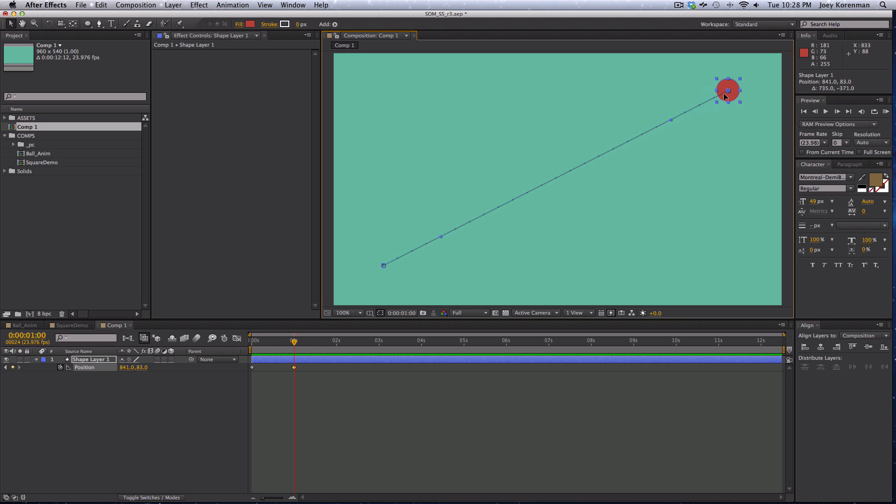
pyautogui.click(310, 343)
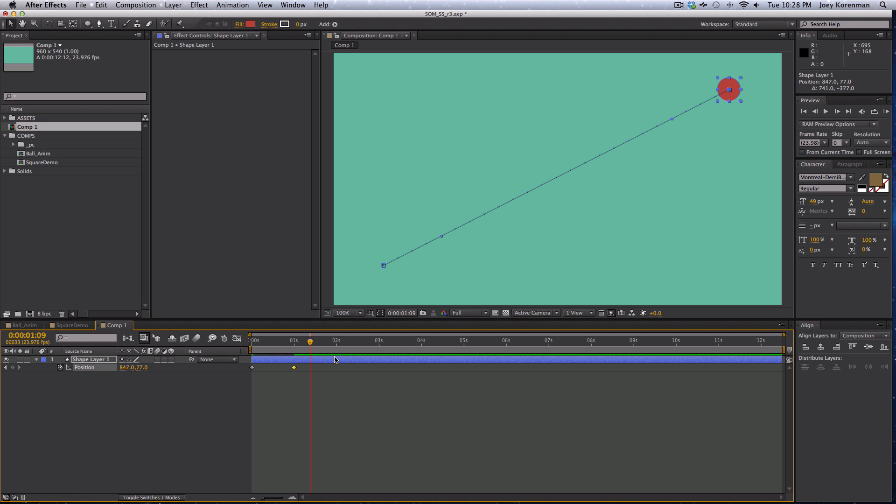
pyautogui.press('n')
# Apply Easy Ease to both Position keyframes and show their speed curve fitted in the Graph Editor
pyautogui.moveTo(319, 387); pyautogui.dragTo(246, 371)
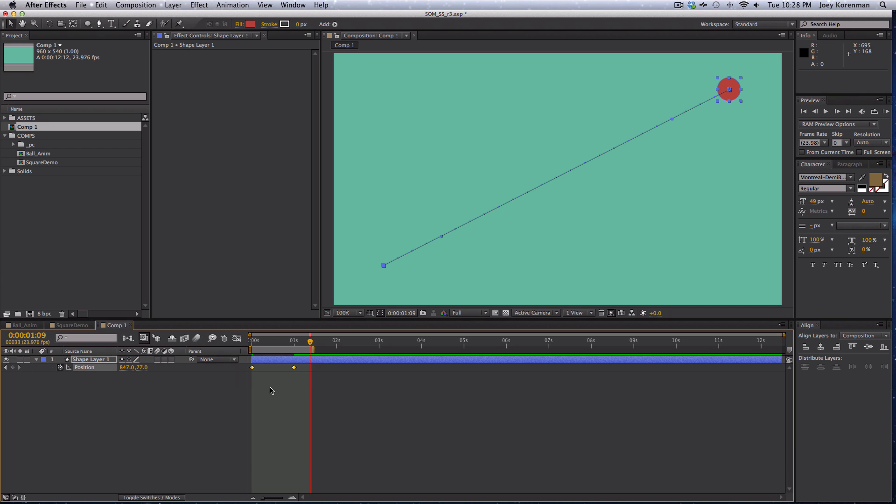
pyautogui.press('F9')
pyautogui.click(237, 338)
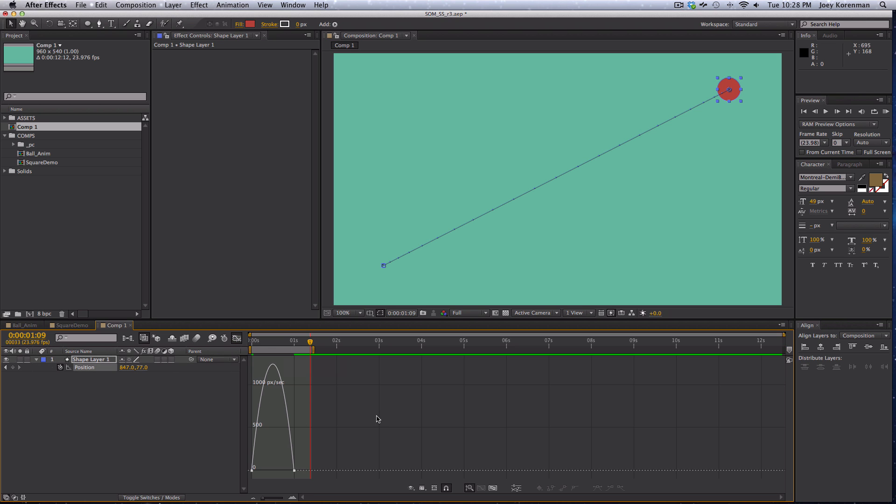
pyautogui.click(492, 487)
pyautogui.click(421, 487)
pyautogui.click(151, 419)
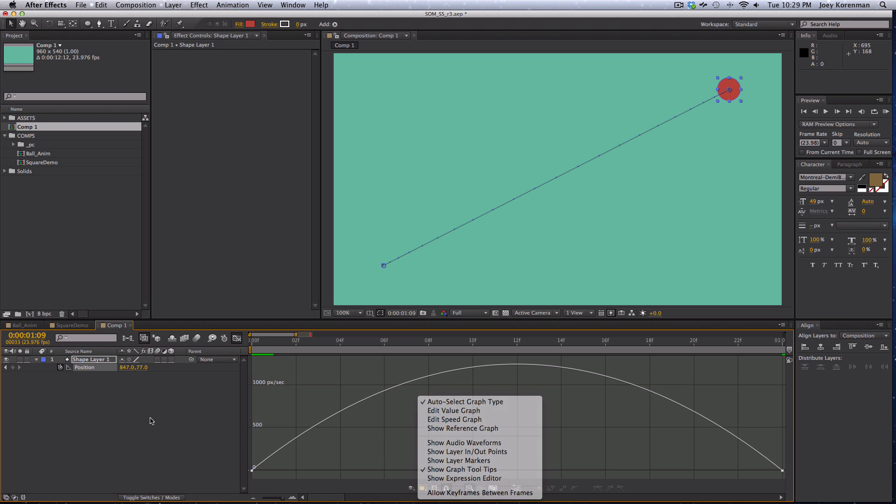
pyautogui.press('ctrl')
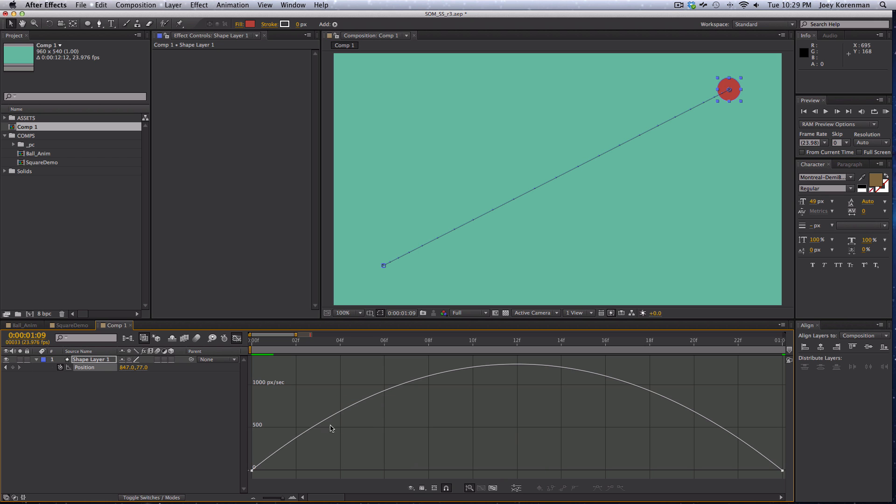
# Lengthen the easing handles of both Position keyframes inward so the speed curve peaks steeply around the middle
pyautogui.moveTo(297, 426); pyautogui.dragTo(249, 474)
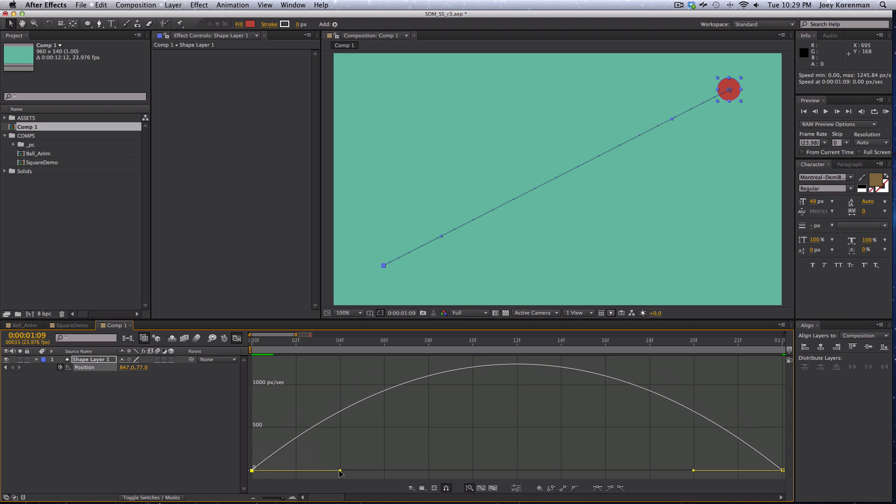
pyautogui.moveTo(340, 471); pyautogui.dragTo(403, 470)
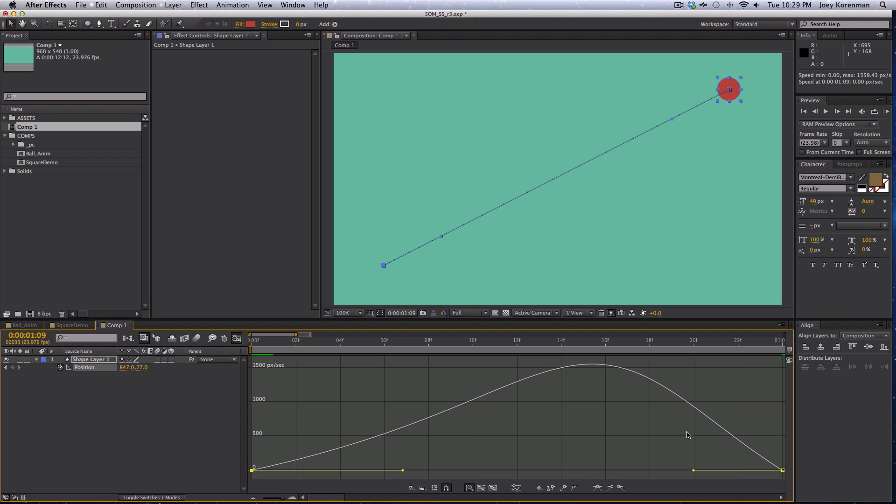
pyautogui.moveTo(686, 435); pyautogui.dragTo(782, 478)
pyautogui.moveTo(670, 472); pyautogui.dragTo(603, 486)
pyautogui.moveTo(384, 471); pyautogui.dragTo(390, 472)
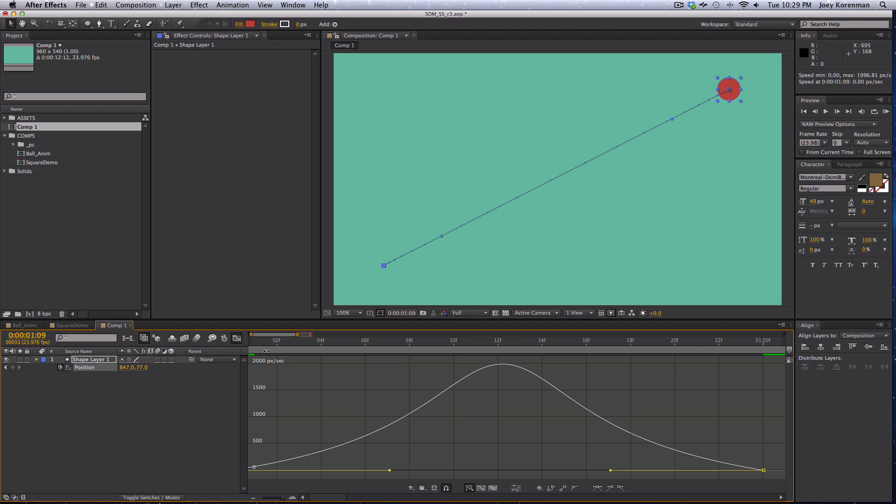
# Preview the circle's eased movement from the first frame
pyautogui.moveTo(277, 346); pyautogui.dragTo(244, 349)
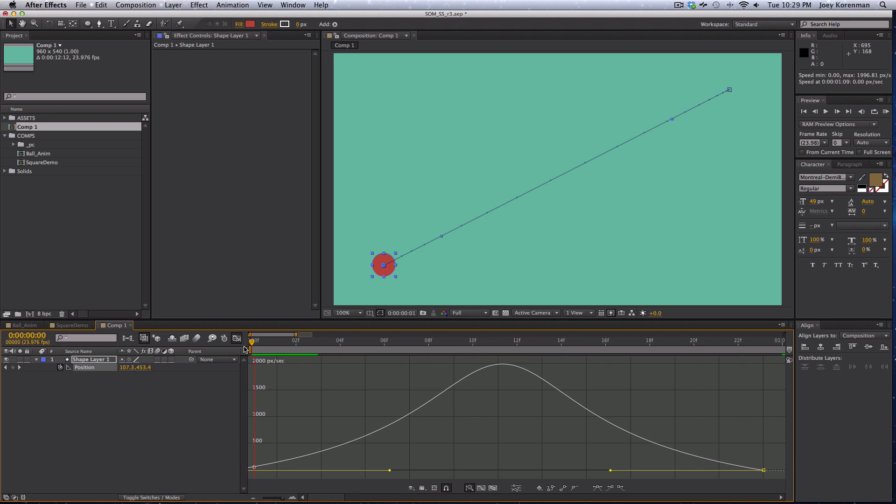
pyautogui.hotkey('ctrl', '0')
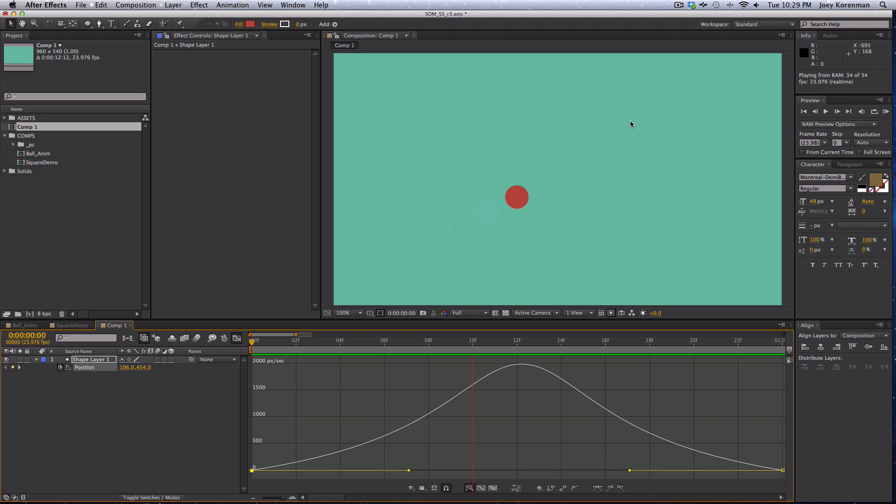
pyautogui.press('space')
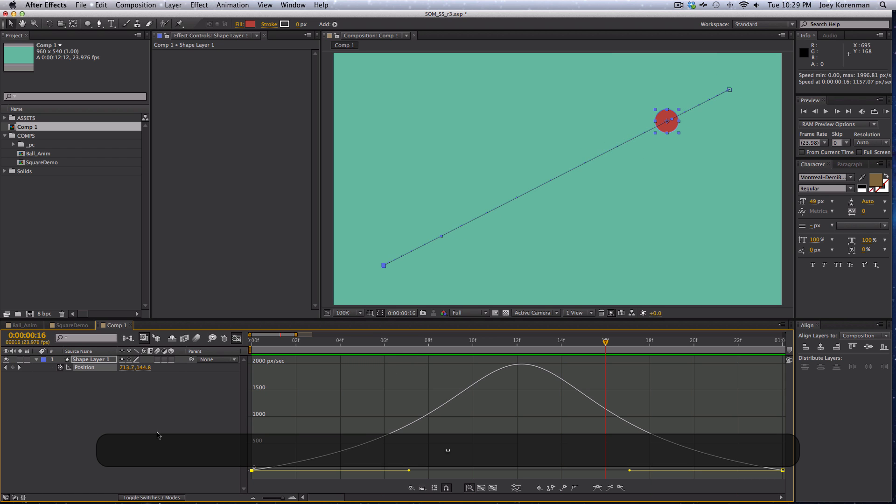
# Leave the Graph Editor for the layer view and return the playhead to the first frame
pyautogui.click(158, 435)
pyautogui.click(236, 338)
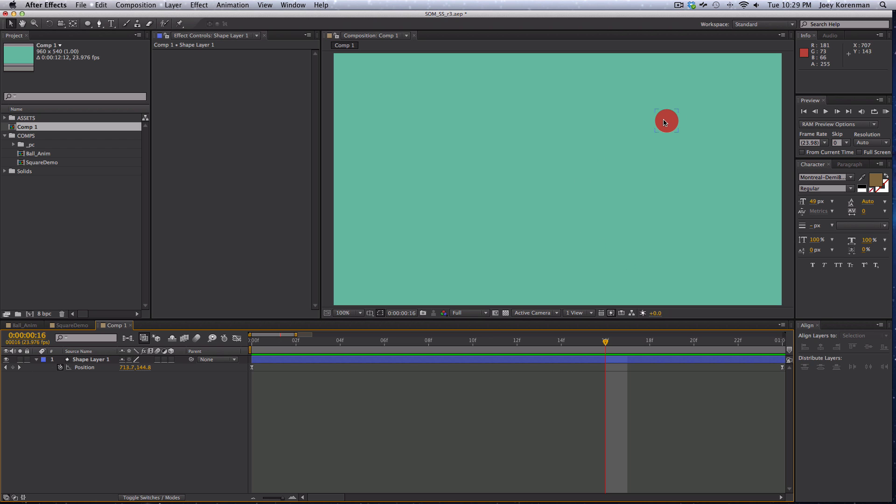
pyautogui.click(299, 361)
pyautogui.moveTo(297, 344); pyautogui.dragTo(251, 344)
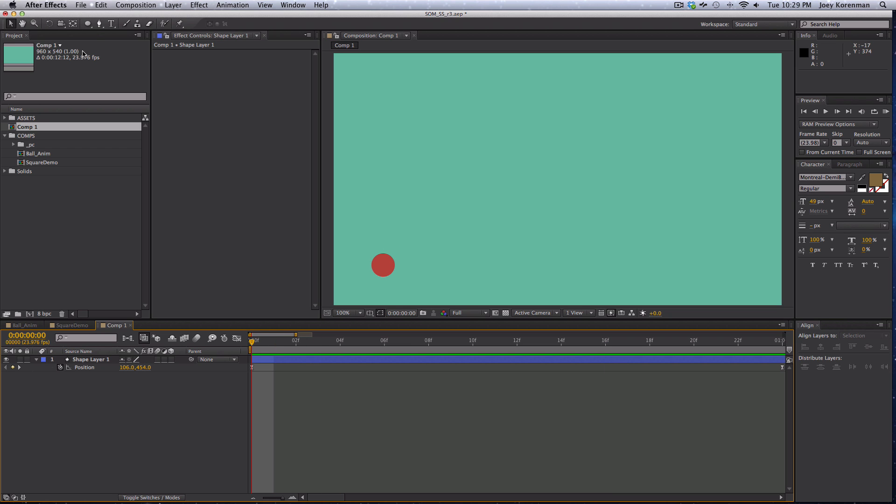
# Draw a second, slightly larger circle near the composition's centre as a new shape layer
pyautogui.click(87, 24)
pyautogui.moveTo(544, 170); pyautogui.dragTo(570, 198)
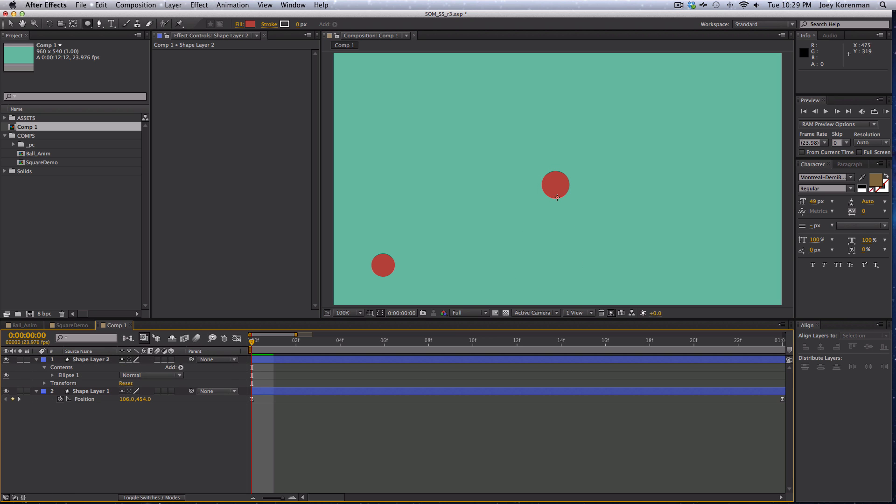
pyautogui.press('v')
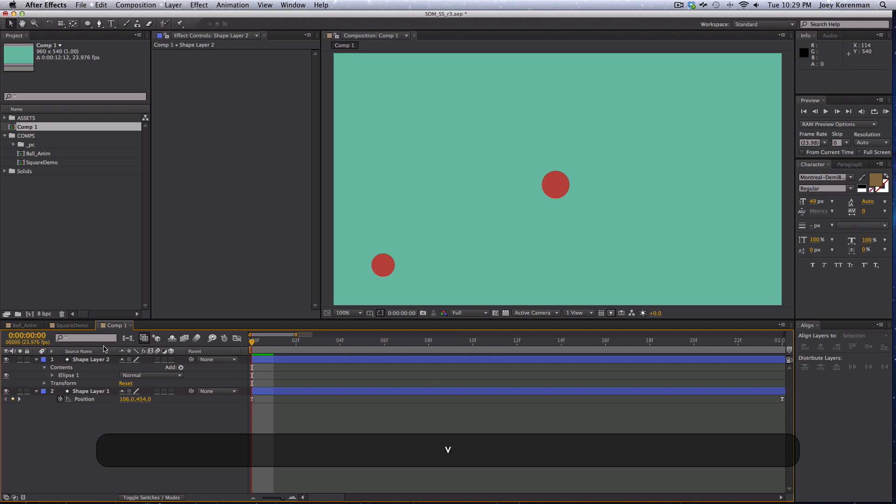
# Move the second circle's anchor point close to the circle's own centre
pyautogui.click(329, 359)
pyautogui.press('y')
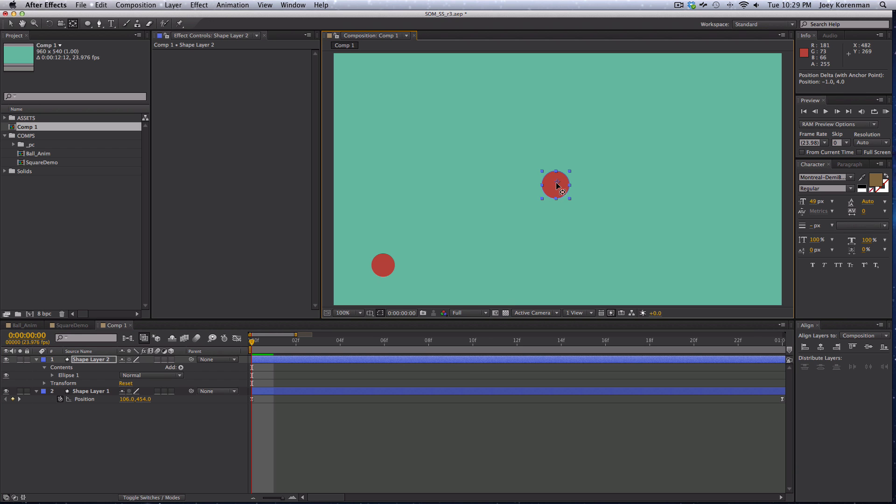
pyautogui.moveTo(558, 182); pyautogui.dragTo(557, 189)
pyautogui.click(451, 471)
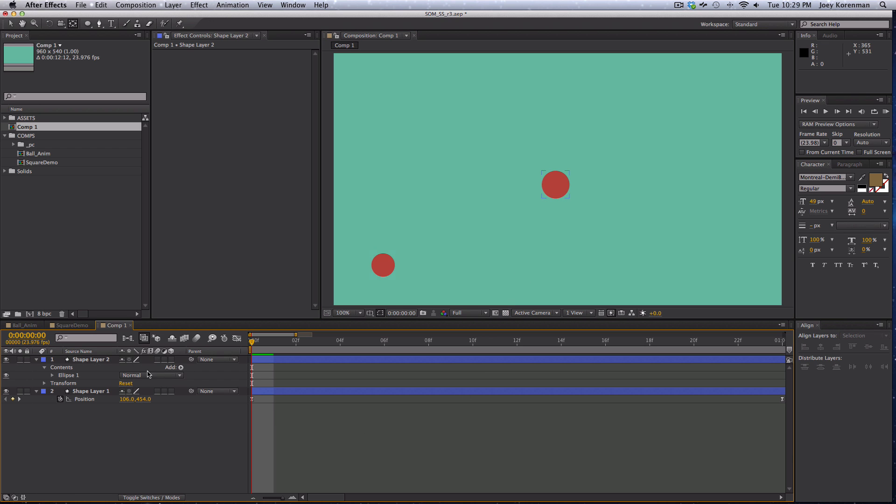
# Reveal the second circle's Scale property, then try moving the circle slightly and undo the move
pyautogui.click(101, 361)
pyautogui.press('s')
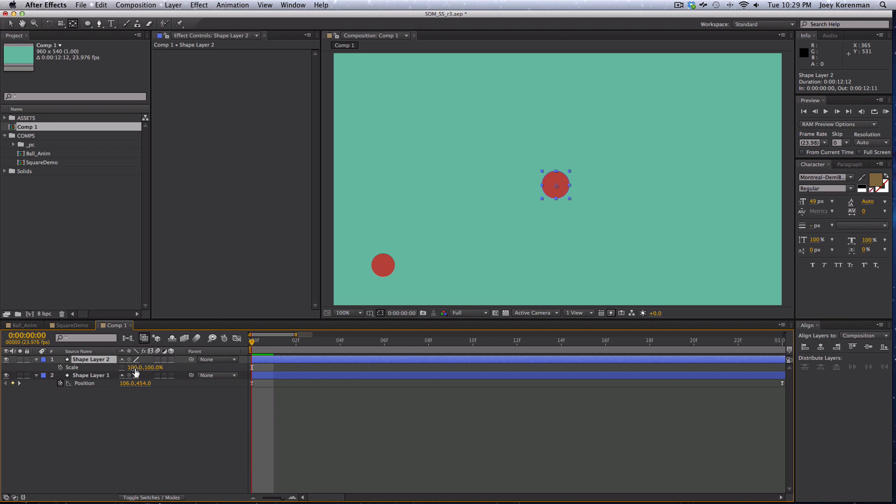
pyautogui.press('v')
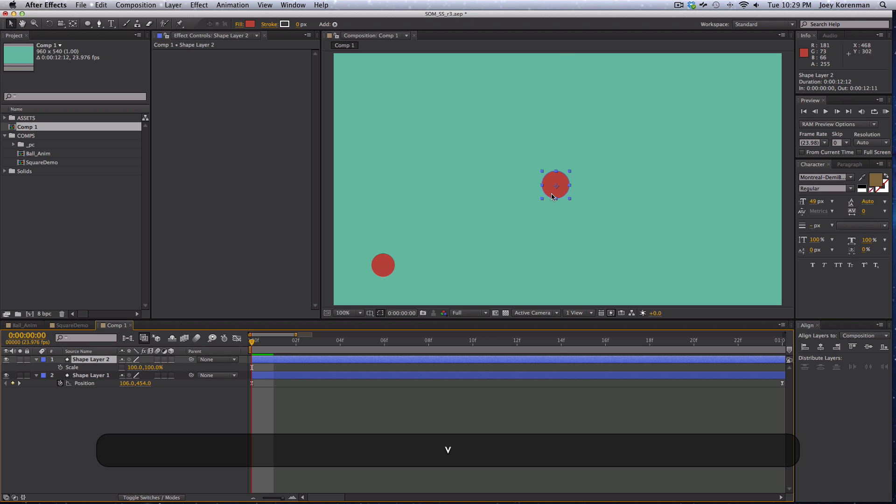
pyautogui.moveTo(556, 191)
pyautogui.mouseDown()
pyautogui.moveTo(503, 203)
pyautogui.moveTo(566, 201)
pyautogui.mouseUp()
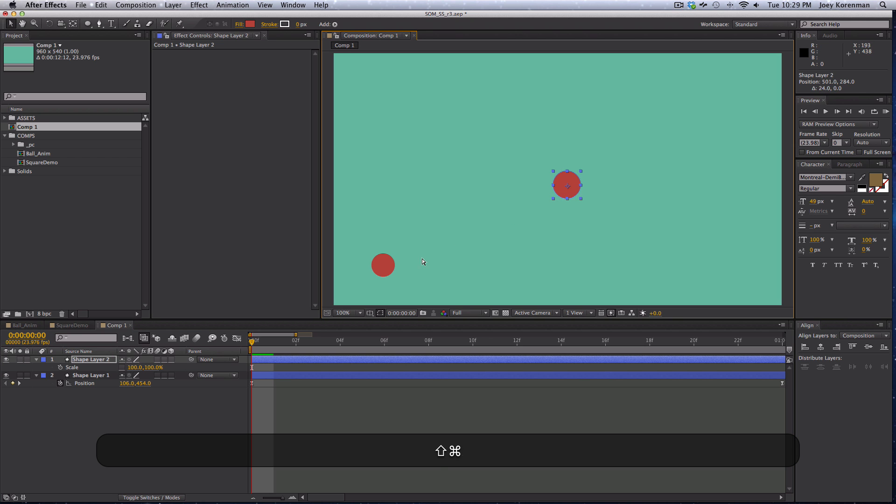
pyautogui.press('super+z')
# Try unlinked Scale values of about 207 by 49% and about 63 by 196% on the second circle, undoing each
pyautogui.moveTo(135, 367)
pyautogui.mouseDown()
pyautogui.moveTo(220, 363)
pyautogui.moveTo(142, 368)
pyautogui.mouseUp()
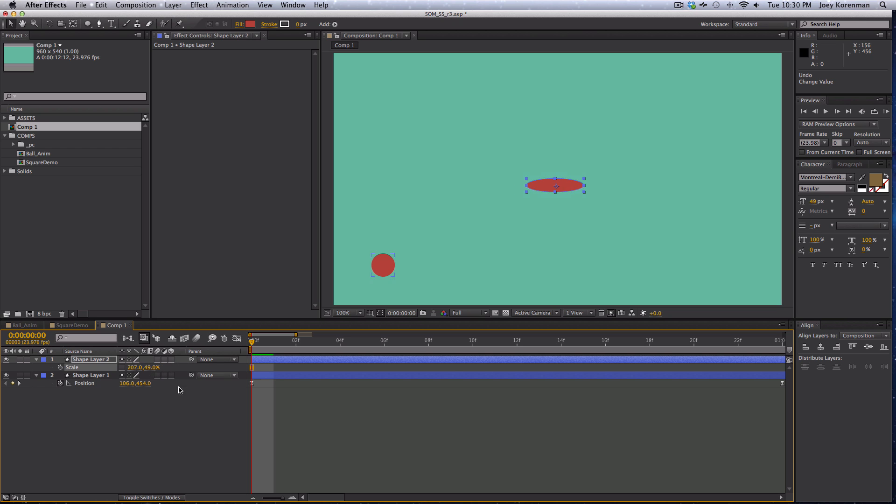
pyautogui.press('super+z')
pyautogui.press('super+z')
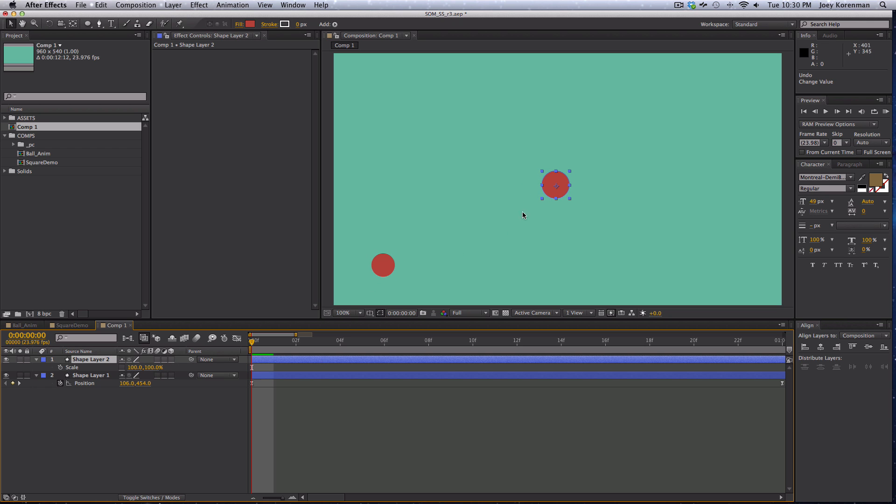
pyautogui.moveTo(151, 368); pyautogui.dragTo(123, 367)
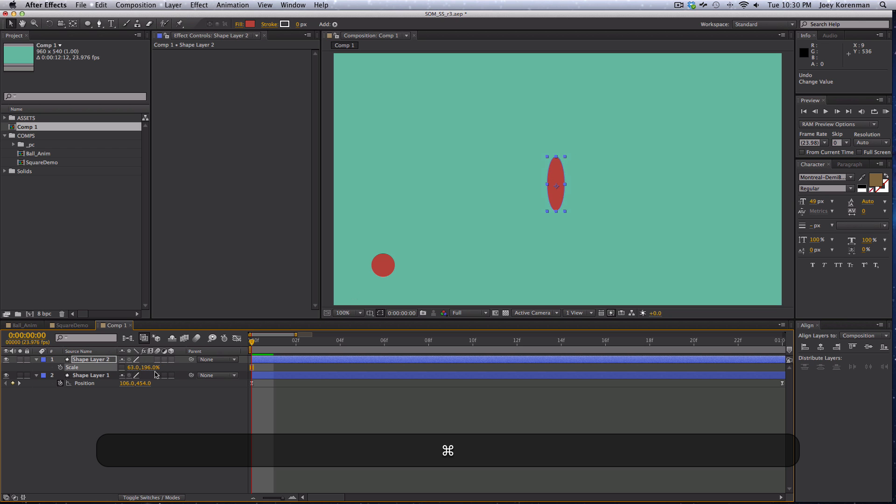
pyautogui.press('super+z')
pyautogui.press('super+z')
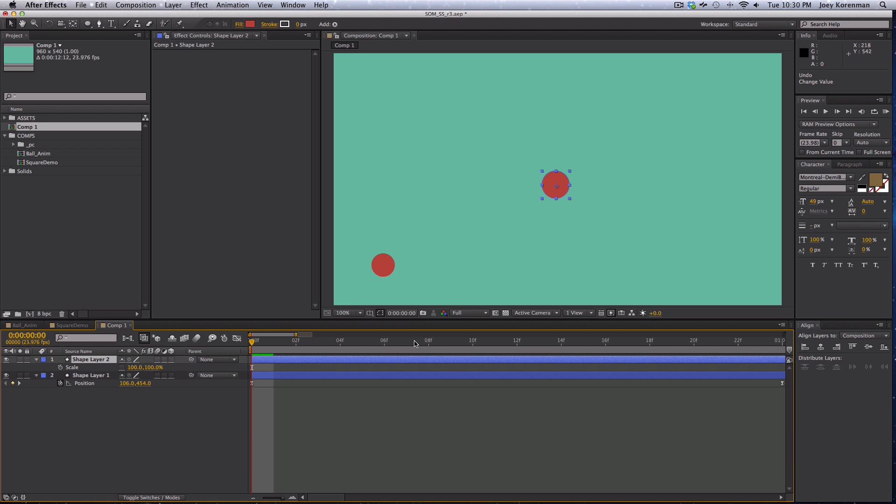
# Apply the Distort Transform effect to the second circle, with its anchor point at 476, 277 and its position at 474, 278
pyautogui.moveTo(278, 343); pyautogui.dragTo(474, 325)
pyautogui.press('space')
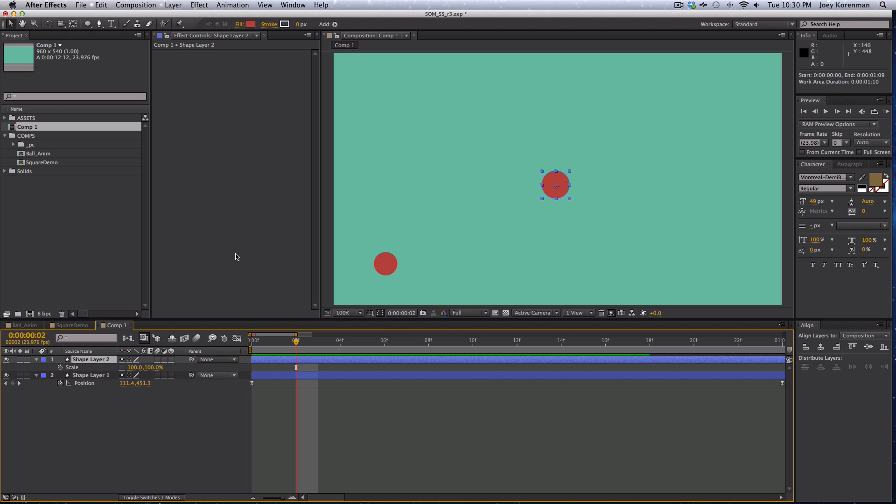
pyautogui.click(198, 4)
pyautogui.moveTo(218, 92)
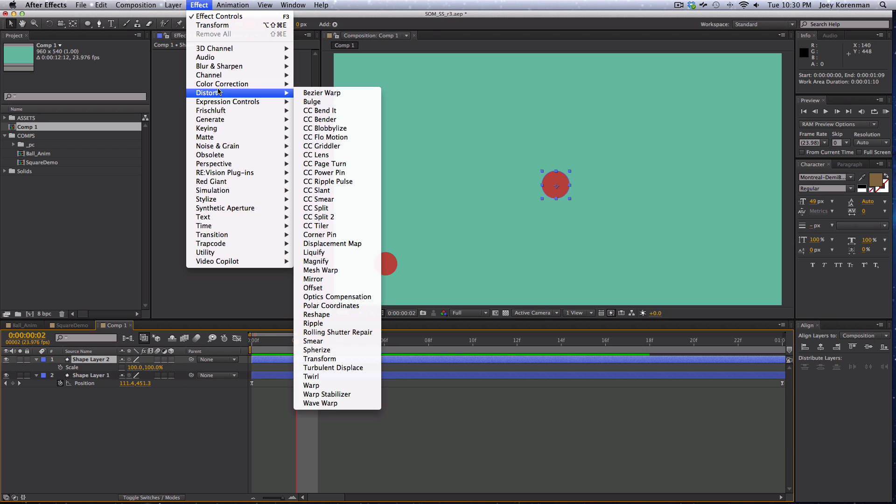
pyautogui.click(340, 360)
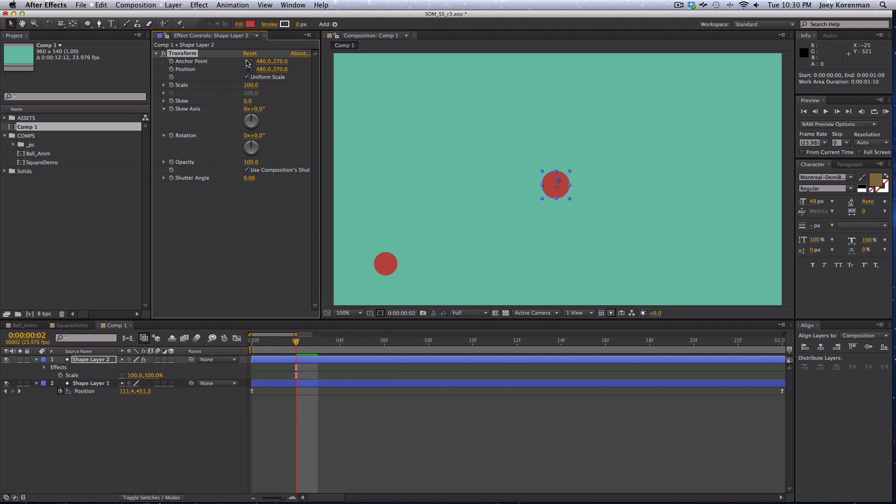
pyautogui.click(247, 63)
pyautogui.moveTo(557, 179); pyautogui.dragTo(554, 186)
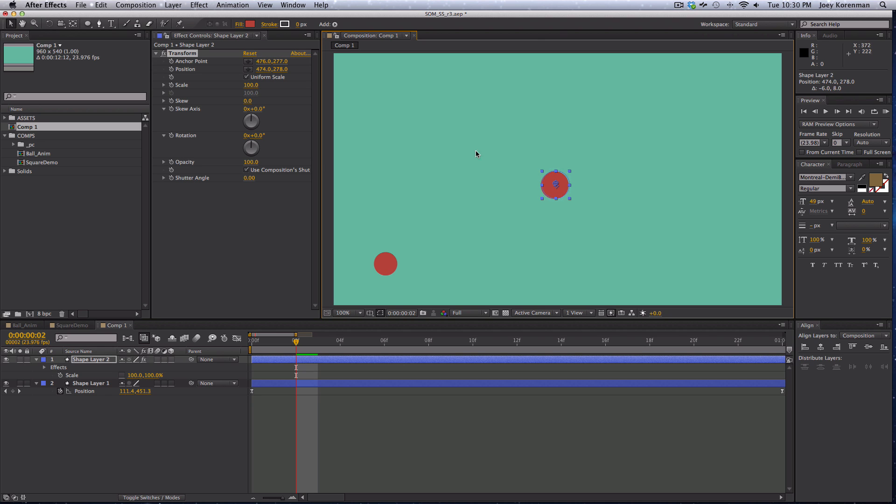
# Skew the second circle through the Transform effect by 43 with a skew axis of about 55°
pyautogui.click(247, 100)
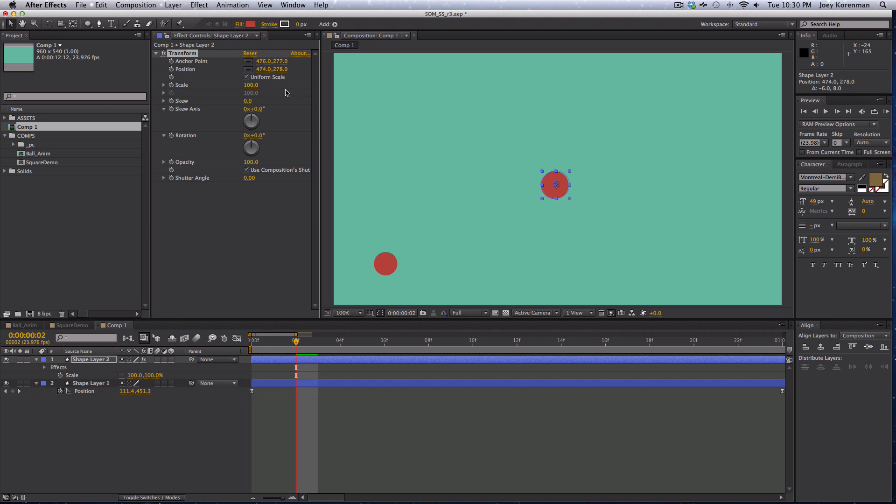
pyautogui.moveTo(248, 101); pyautogui.dragTo(301, 95)
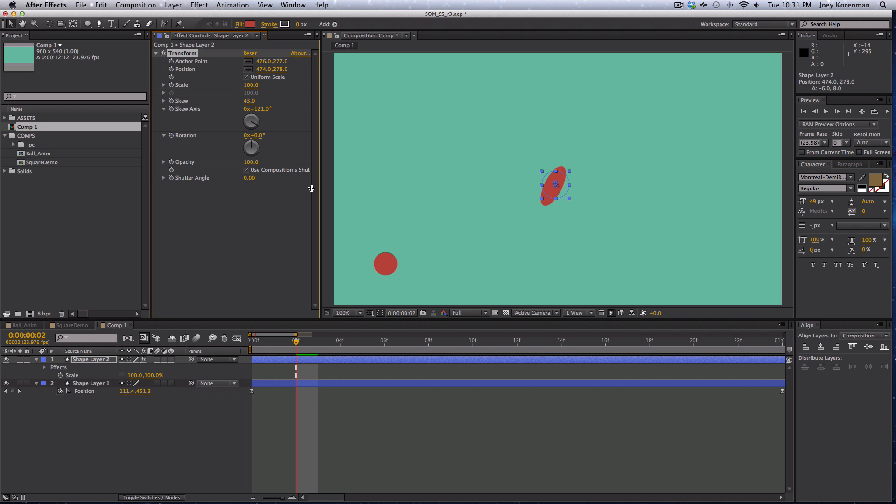
pyautogui.moveTo(261, 109); pyautogui.dragTo(230, 108)
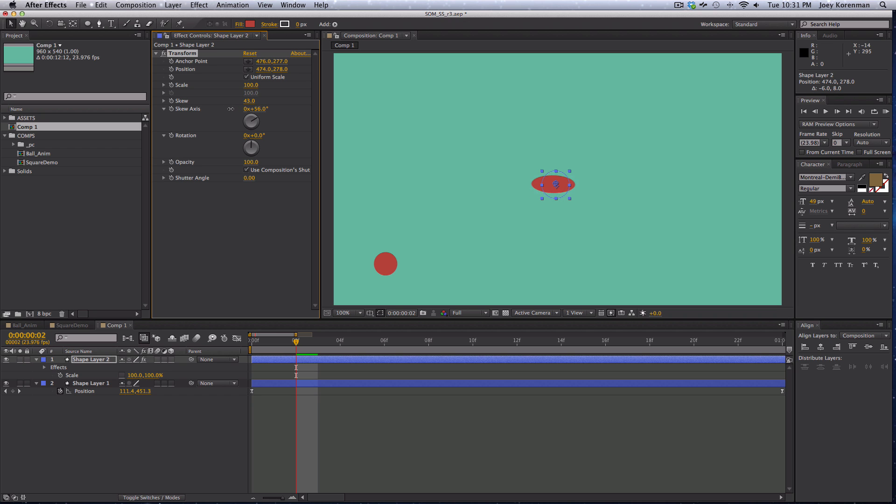
# Delete the second circle's shape layer
pyautogui.click(147, 461)
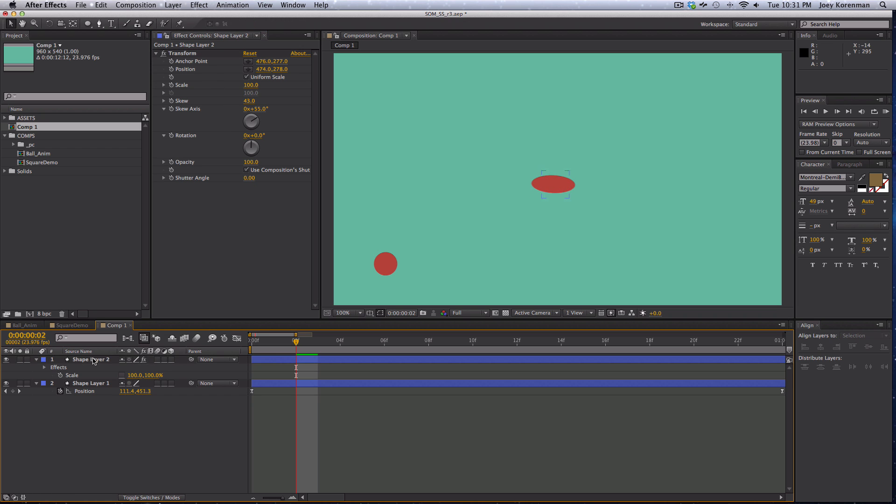
pyautogui.click(93, 359)
pyautogui.press('BackSpace')
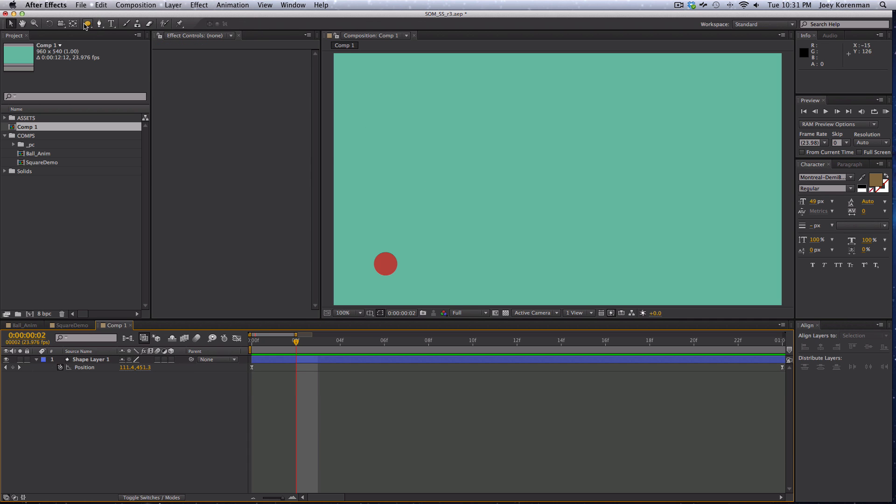
# Draw a square near the composition's centre as a new shape layer and apply the Transform effect to it
pyautogui.moveTo(87, 24); pyautogui.dragTo(125, 24)
pyautogui.moveTo(551, 178)
pyautogui.mouseDown()
pyautogui.moveTo(581, 207)
pyautogui.moveTo(572, 199)
pyautogui.mouseUp()
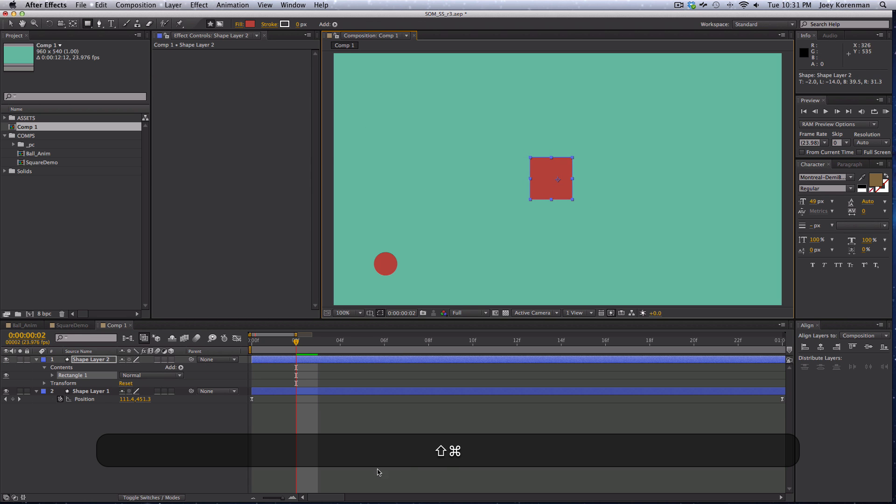
pyautogui.click(199, 5)
pyautogui.click(205, 25)
# Place the square's Transform effect anchor point at 469, 269 and its effect position at 467, 269
pyautogui.click(247, 61)
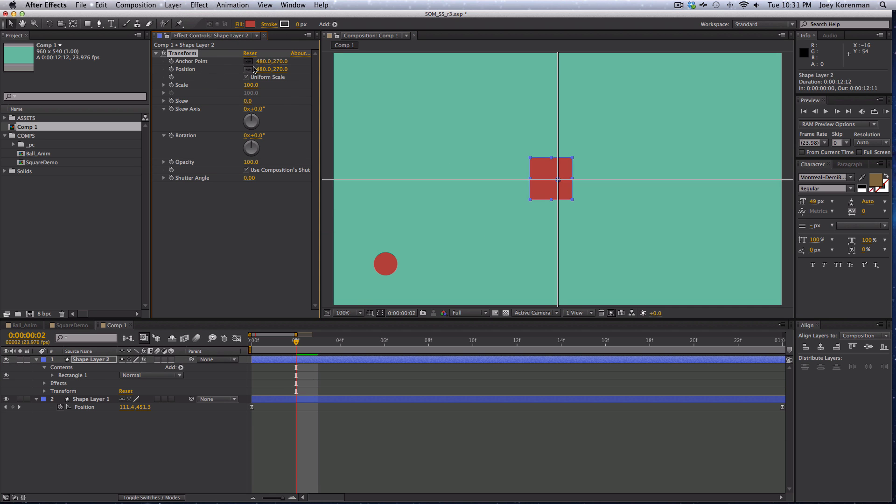
pyautogui.click(552, 179)
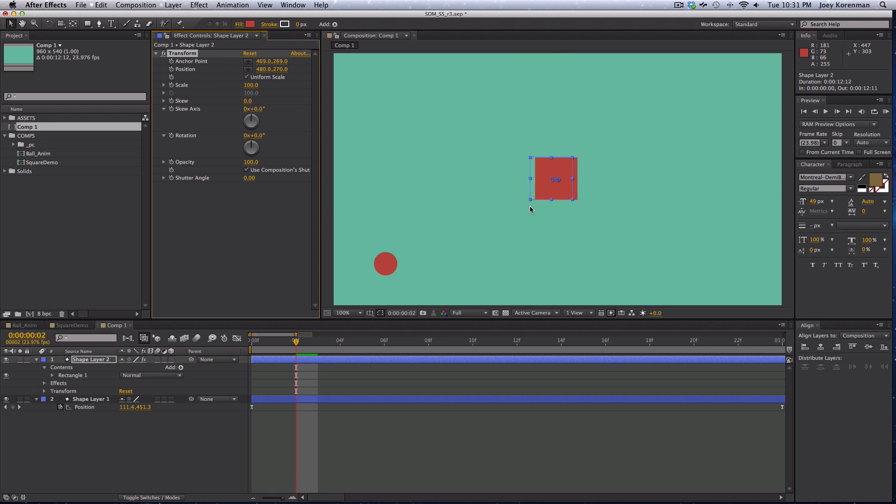
pyautogui.moveTo(559, 182); pyautogui.dragTo(553, 182)
# Try skewing the square by 39 with a skew axis of 310° and adjusting the effect's rotation
pyautogui.moveTo(255, 104); pyautogui.dragTo(350, 75)
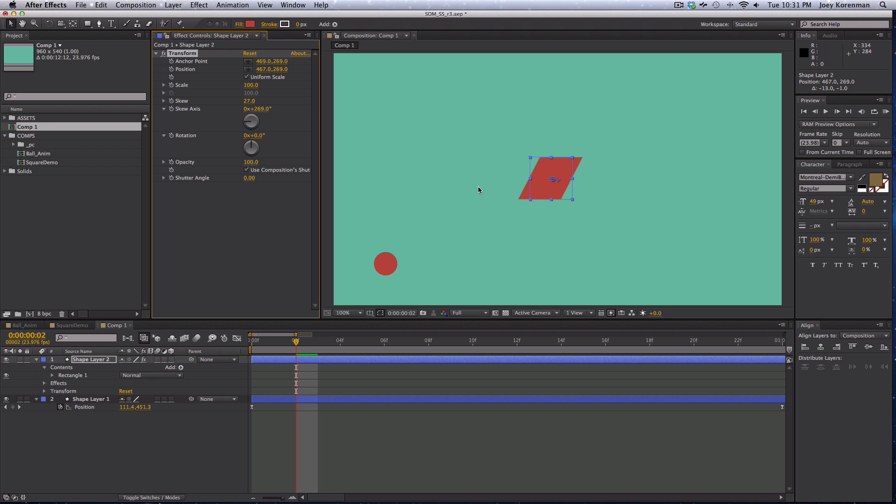
pyautogui.moveTo(249, 101); pyautogui.dragTo(275, 102)
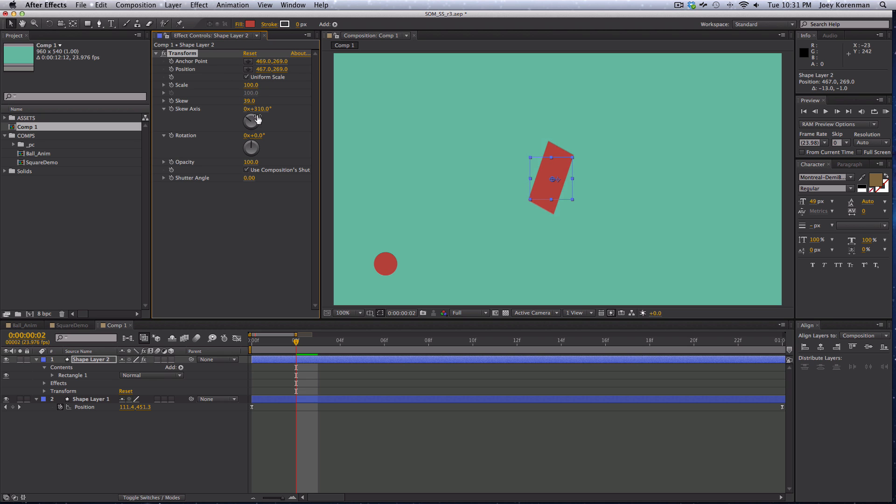
pyautogui.moveTo(252, 135)
pyautogui.mouseDown()
pyautogui.moveTo(261, 135)
pyautogui.moveTo(243, 133)
pyautogui.mouseUp()
# Remove the Transform effect from the square and delete the square's shape layer
pyautogui.press('BackSpace')
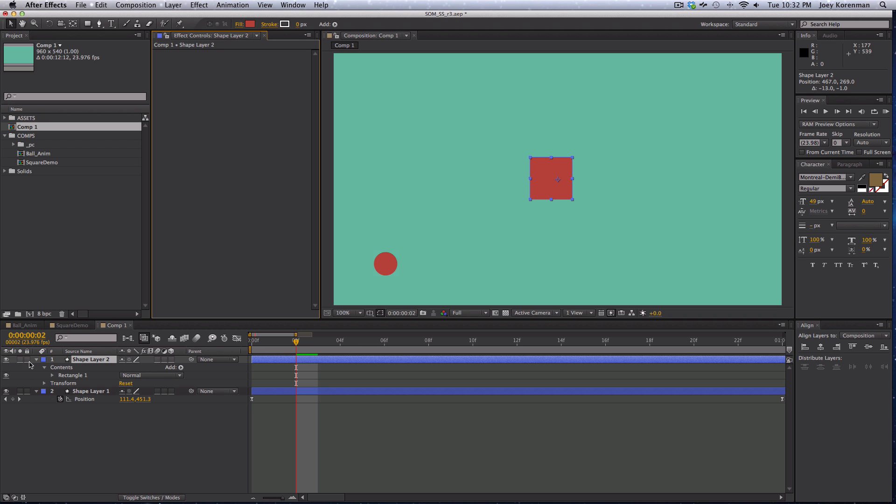
pyautogui.click(95, 360)
pyautogui.press('BackSpace')
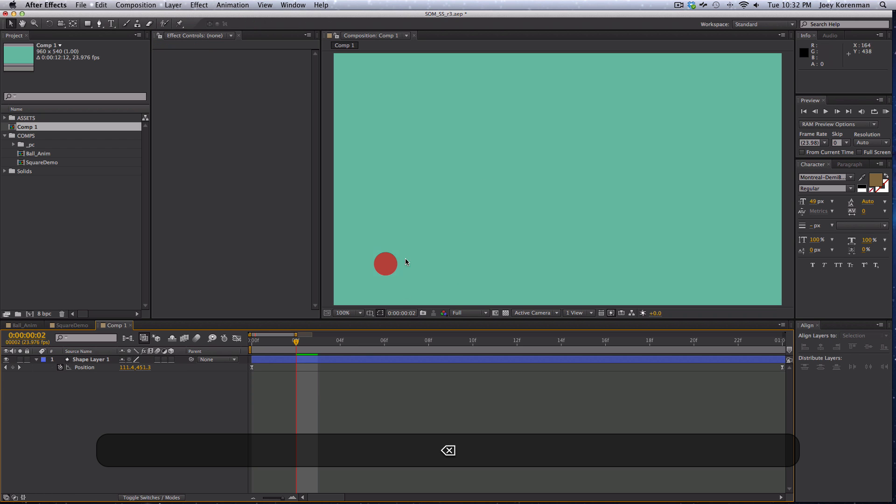
# Move the playhead to frame 8 and apply the Transform effect to the remaining moving circle
pyautogui.moveTo(280, 348); pyautogui.dragTo(431, 344)
pyautogui.click(90, 359)
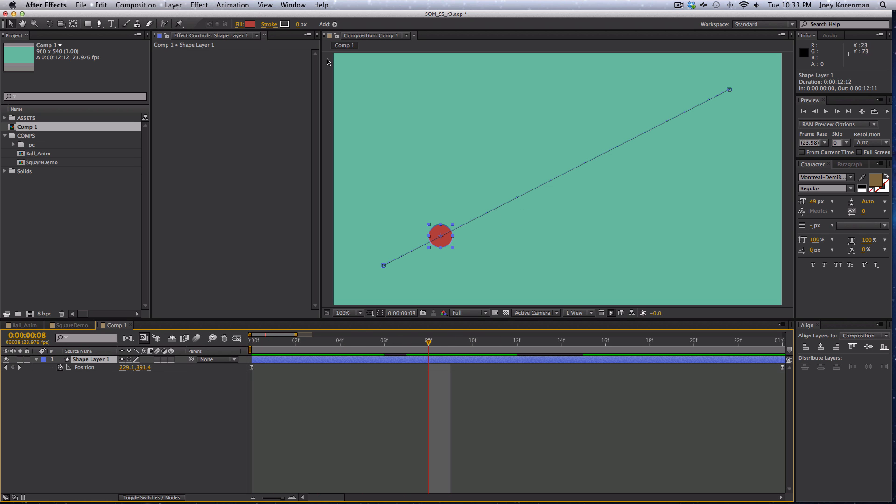
pyautogui.click(199, 5)
pyautogui.click(205, 26)
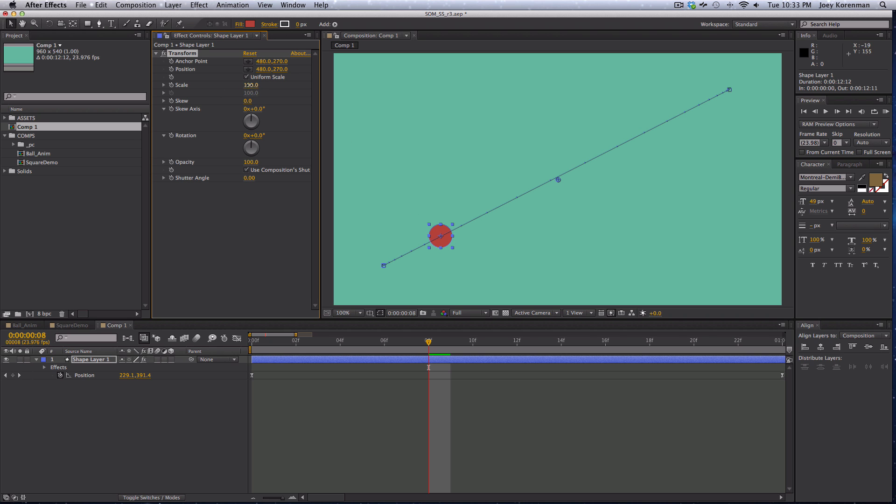
# Try changing the Transform effect's Scale on the moving circle and undo the change
pyautogui.moveTo(247, 85); pyautogui.dragTo(273, 101)
pyautogui.press('super+z')
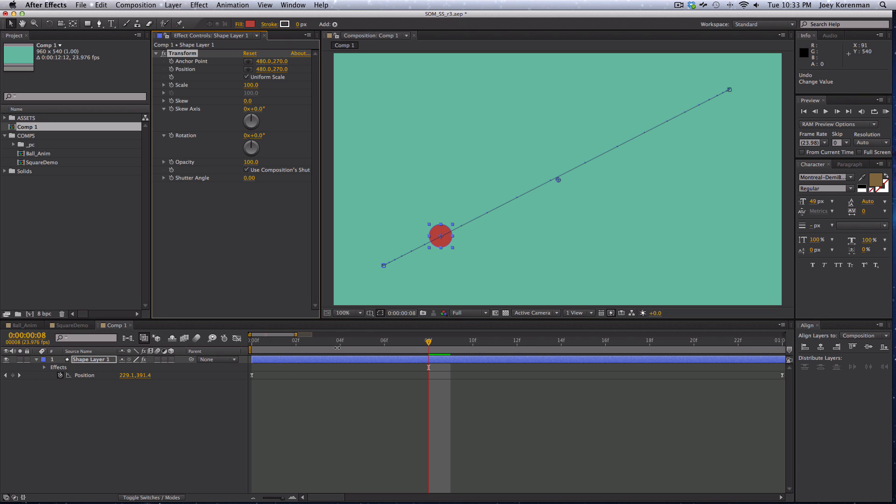
# Add an expression to the Transform effect's Anchor Point and enter thisLayer.position
pyautogui.press('alt')
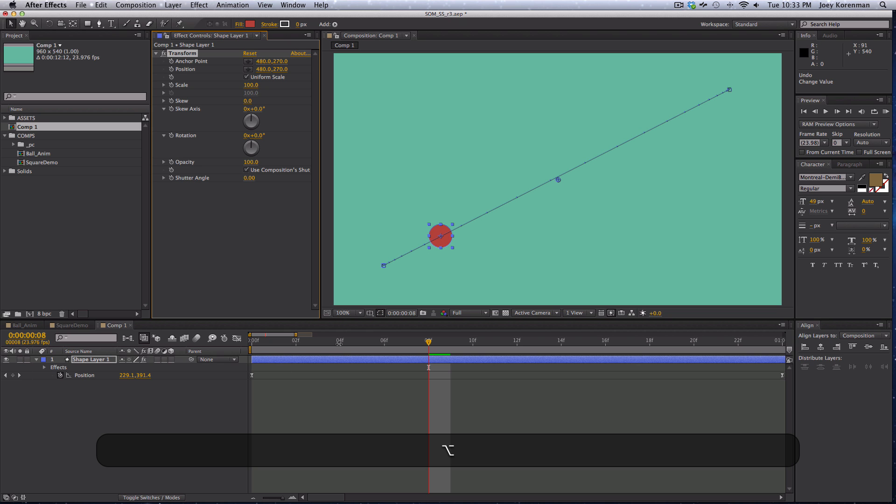
pyautogui.keyDown('alt'); pyautogui.click(172, 61); pyautogui.keyUp('alt')
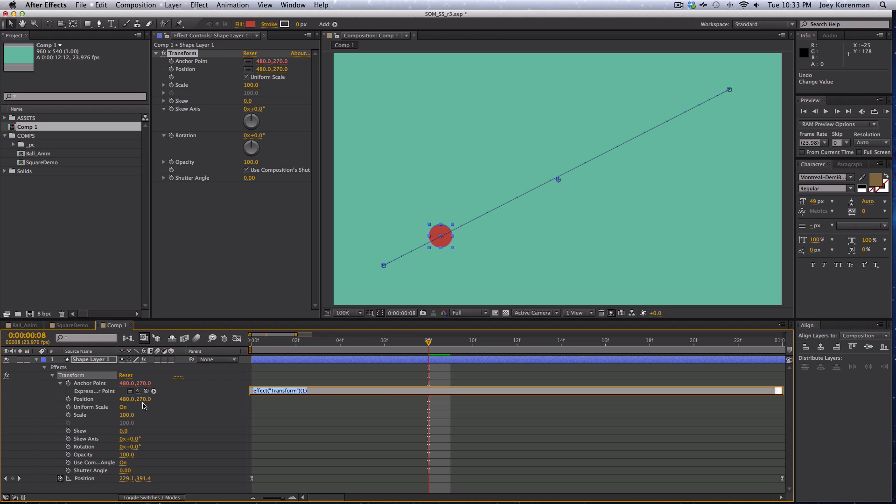
pyautogui.write('position')
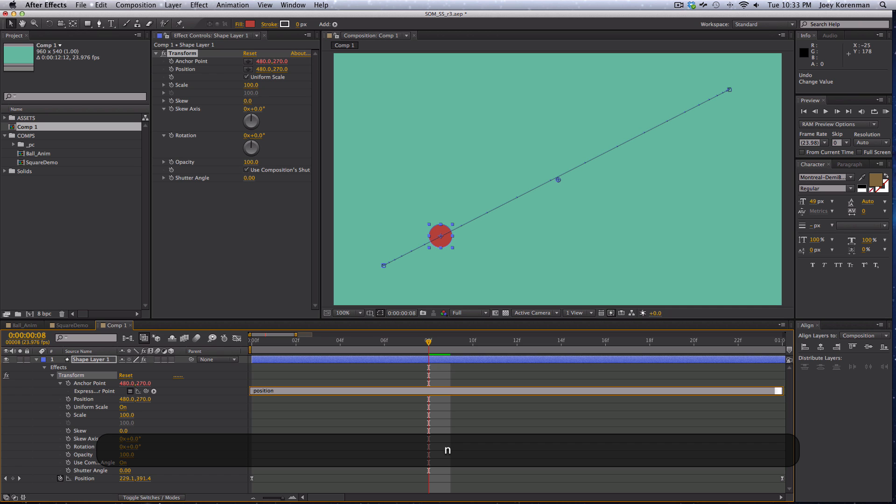
pyautogui.press('Home')
pyautogui.write('thisLayer.')
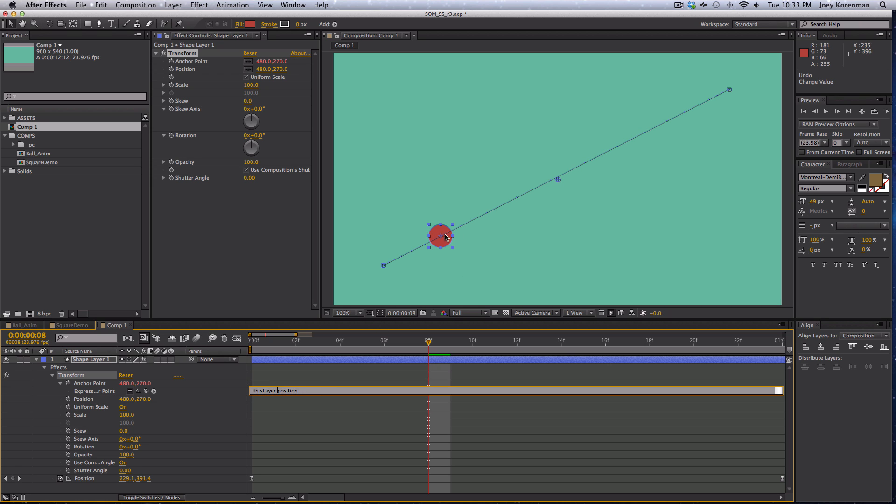
# Replace the Anchor Point expression with a reference to the circle's own layer, reading "thisLayer."
pyautogui.tripleClick(292, 390)
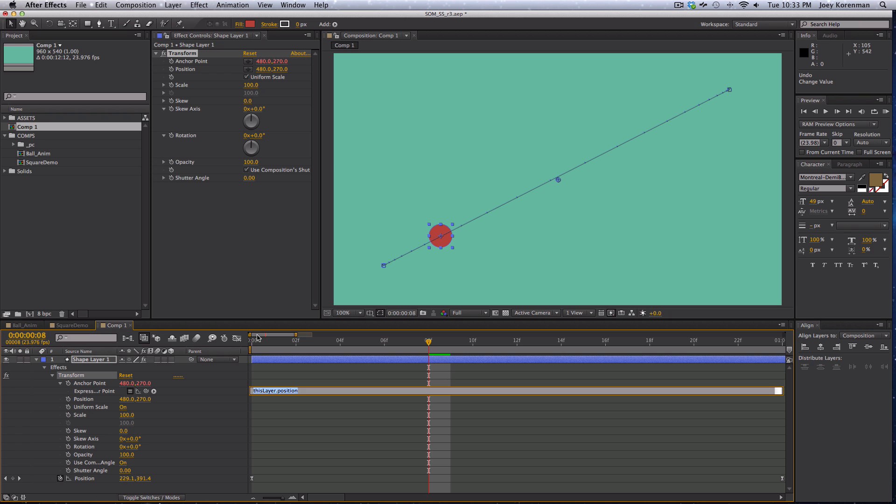
pyautogui.press('BackSpace')
pyautogui.moveTo(145, 391); pyautogui.dragTo(98, 359)
pyautogui.write('.')
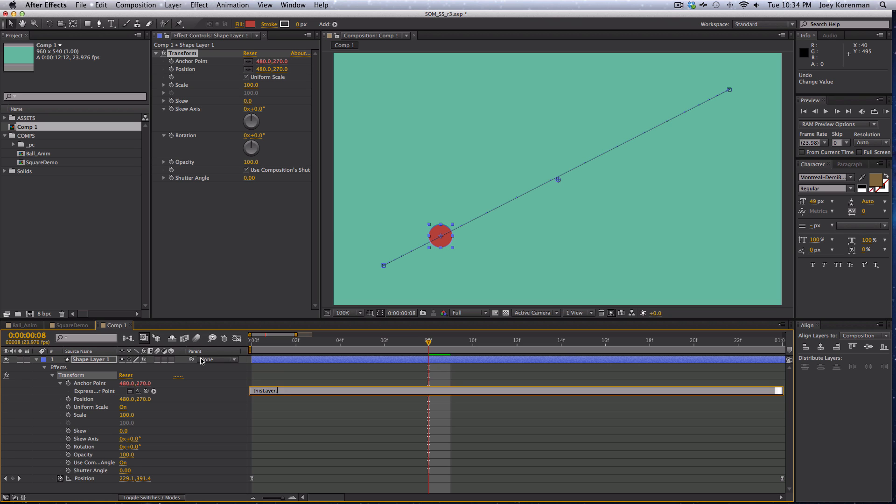
# Complete the Anchor Point expression as thisLayer.position; using the layer's position property from the expression language reference, and apply it
pyautogui.click(154, 392)
pyautogui.moveTo(222, 476)
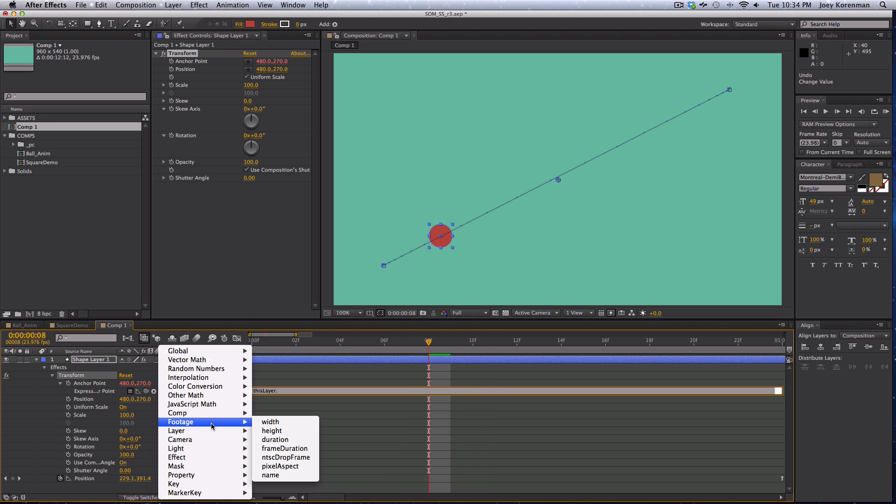
pyautogui.moveTo(211, 433)
pyautogui.moveTo(289, 451)
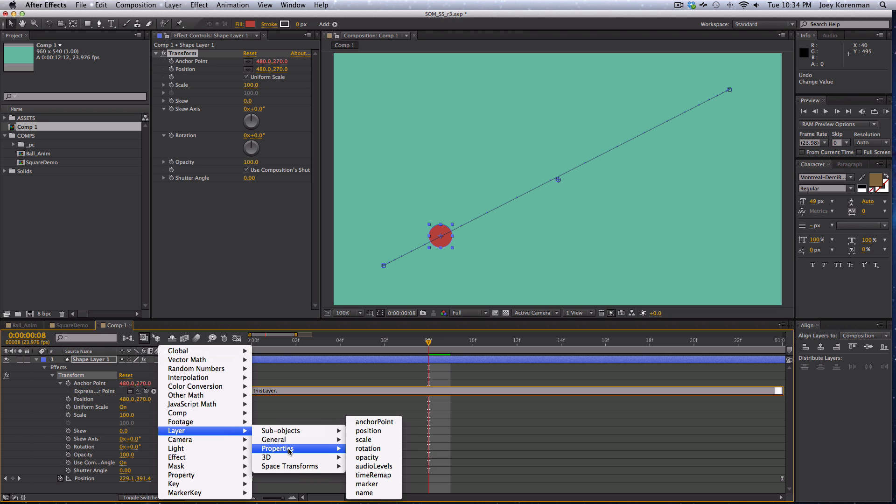
pyautogui.click(360, 431)
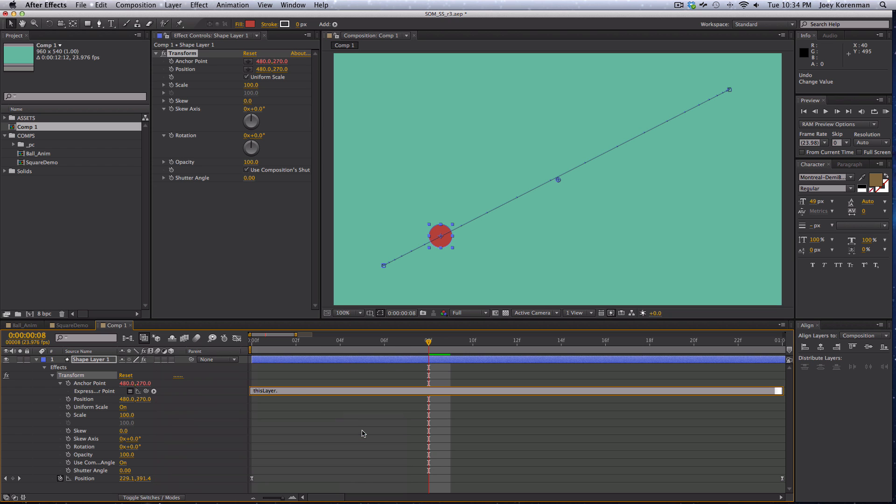
pyautogui.write(';')
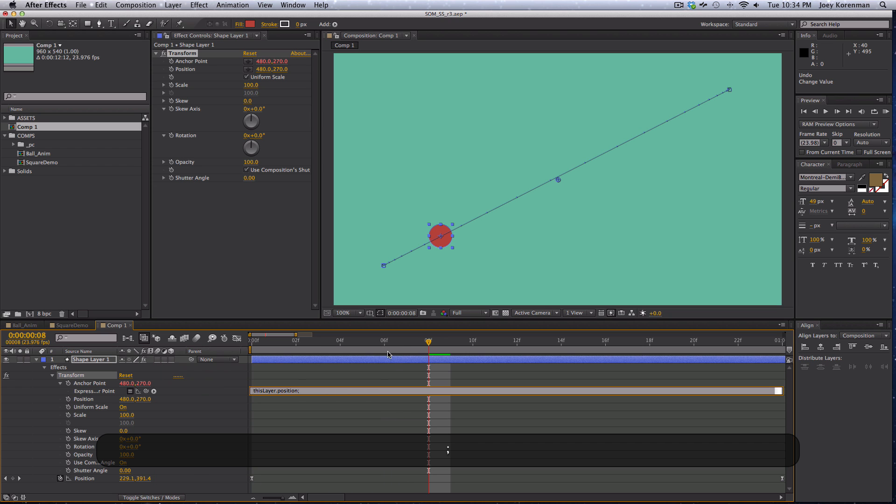
pyautogui.press('KP_Enter')
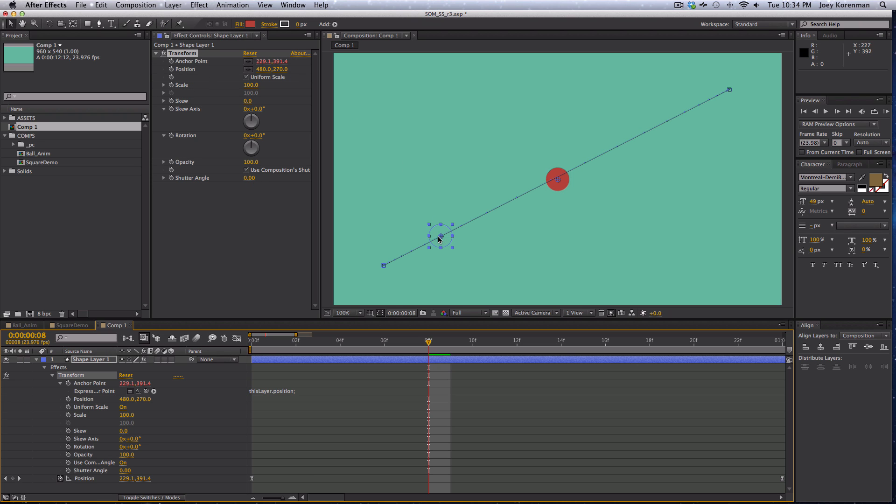
# Copy the Anchor Point expression thisLayer.position; into a new expression on the Transform effect's Position
pyautogui.click(276, 391)
pyautogui.press('super+c')
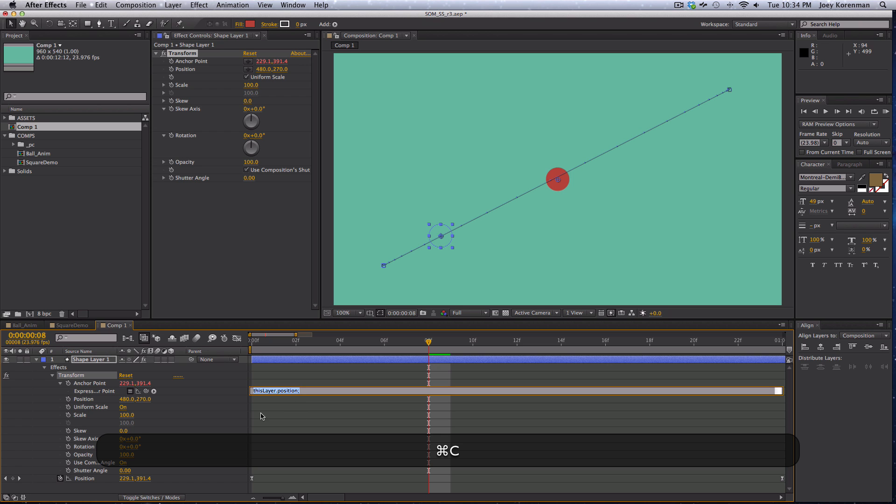
pyautogui.keyDown('alt'); pyautogui.click(69, 399); pyautogui.keyUp('alt')
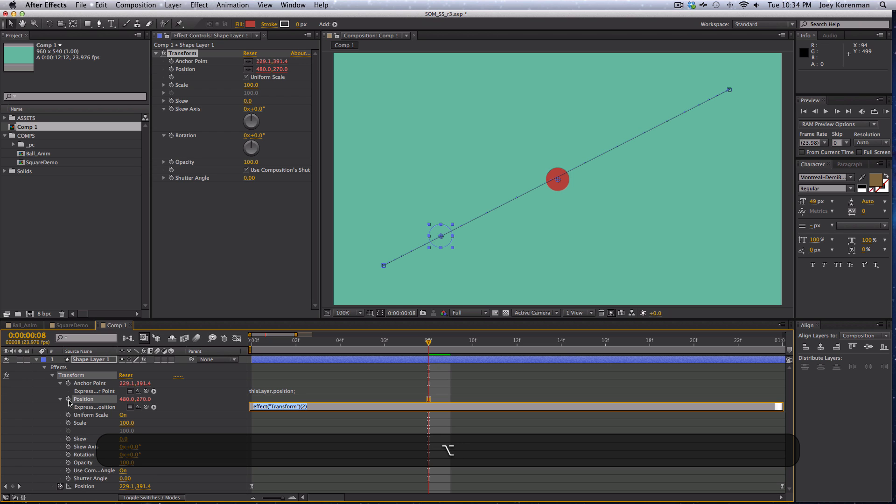
pyautogui.press('super+v')
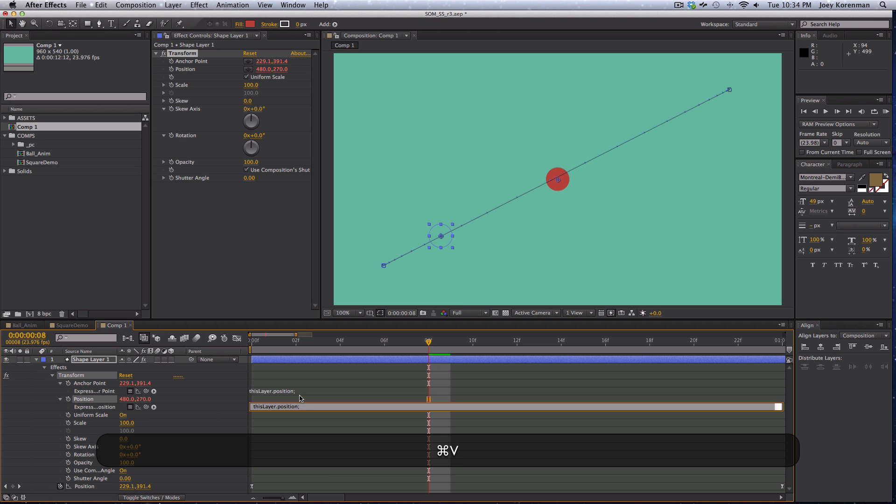
pyautogui.press('KP_Enter')
# Scrub and step through the frames to check the circle against its motion path, ending on frame 10
pyautogui.moveTo(348, 339); pyautogui.dragTo(406, 339)
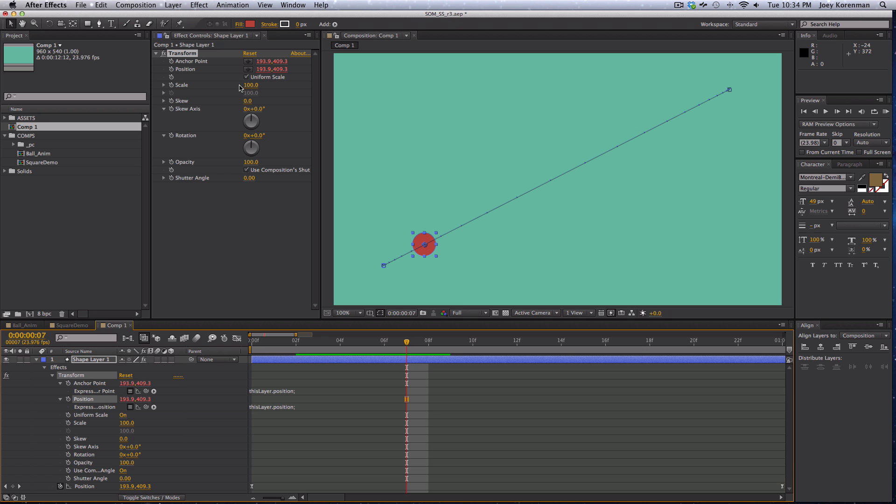
pyautogui.press('pagedown')
pyautogui.press('pagedown')
pyautogui.press('pagedown')
pyautogui.press('pagedown')
pyautogui.press('pagedown')
pyautogui.press('pagedown')
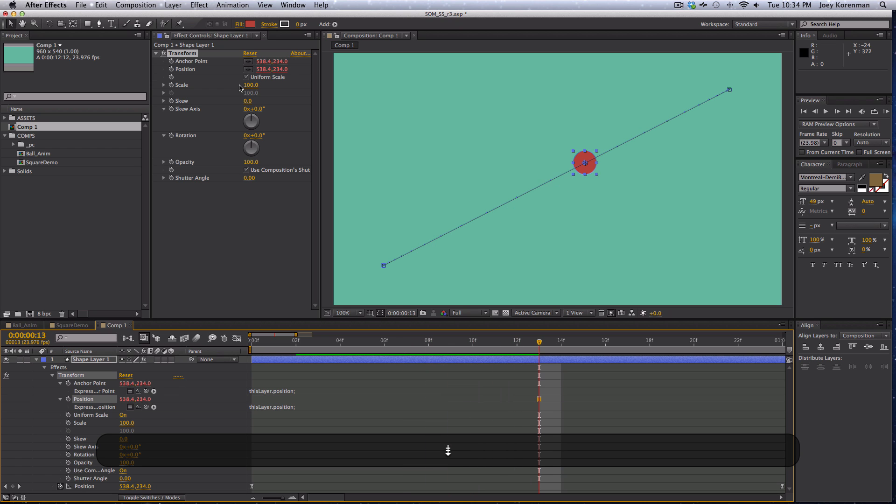
pyautogui.press('pageup')
pyautogui.press('pageup')
pyautogui.press('pageup')
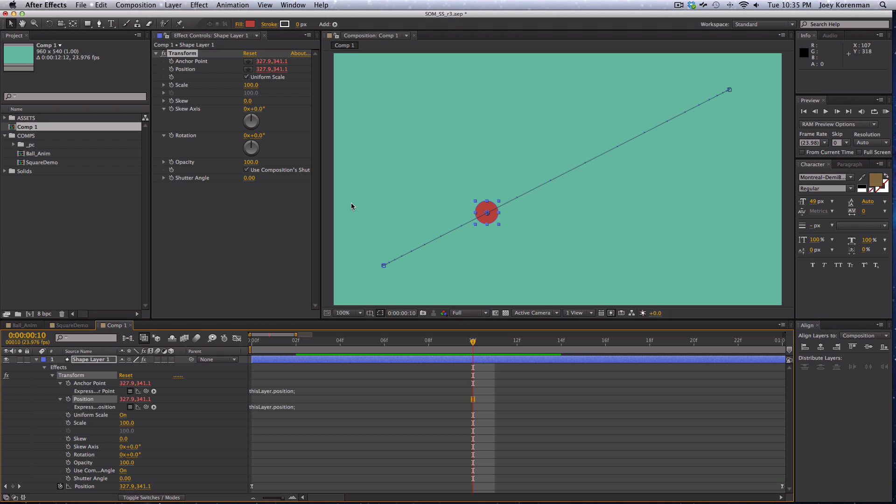
# Try scaling the circle to 204 with the Transform effect and undo the change
pyautogui.click(260, 84)
pyautogui.moveTo(260, 82); pyautogui.dragTo(298, 78)
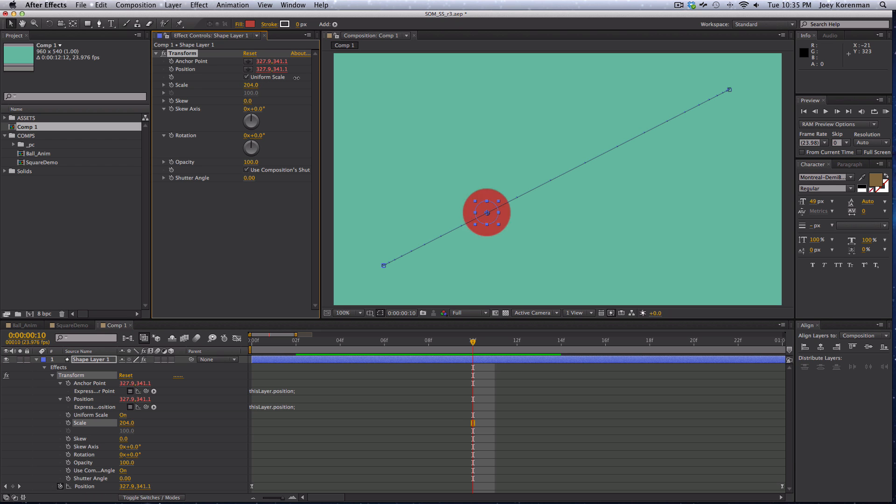
pyautogui.press('super+z')
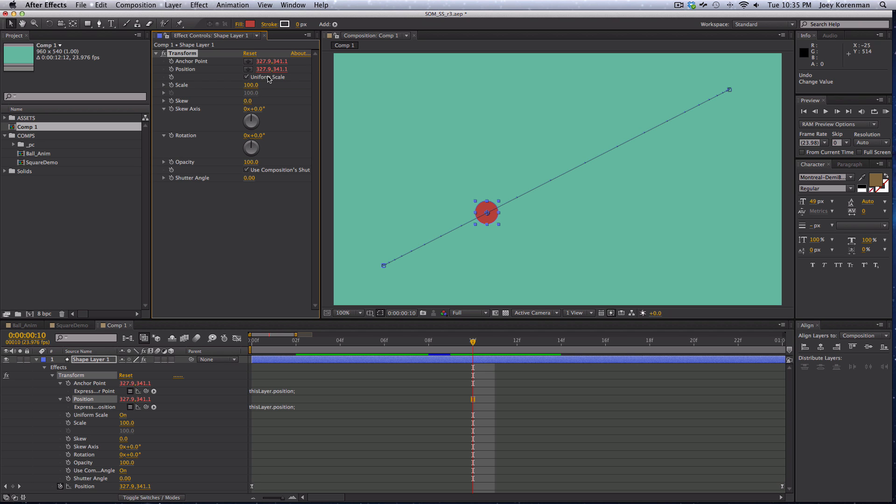
# Turn off Uniform Scale in the circle's Transform effect
pyautogui.click(251, 78)
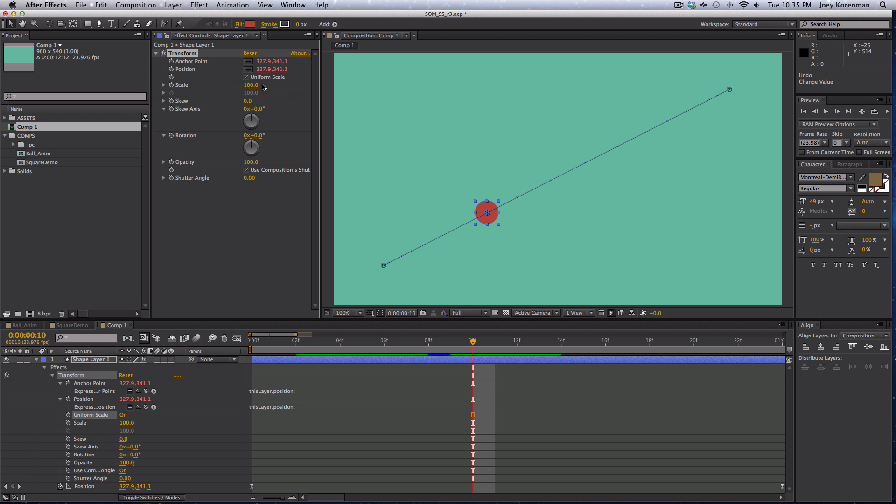
pyautogui.click(247, 76)
pyautogui.click(248, 76)
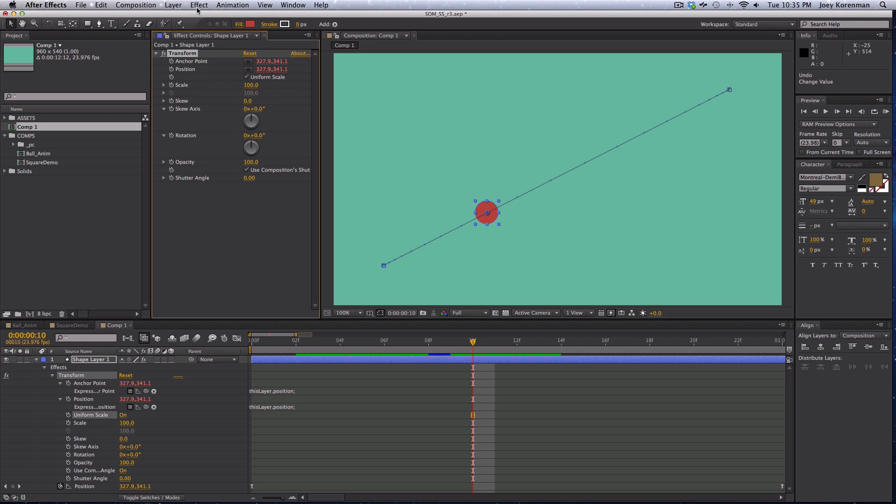
pyautogui.click(247, 77)
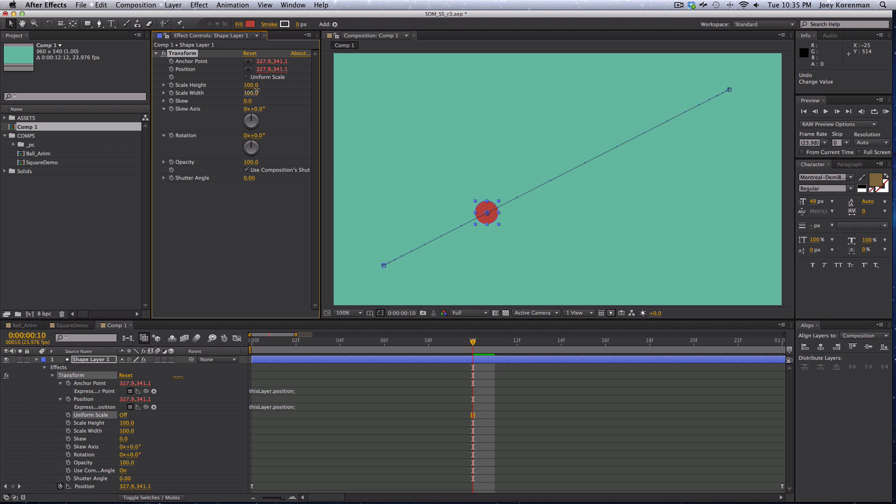
# Try changing the Transform effect's Scale Width and Scale Height separately, undoing each change
pyautogui.moveTo(256, 90); pyautogui.dragTo(317, 118)
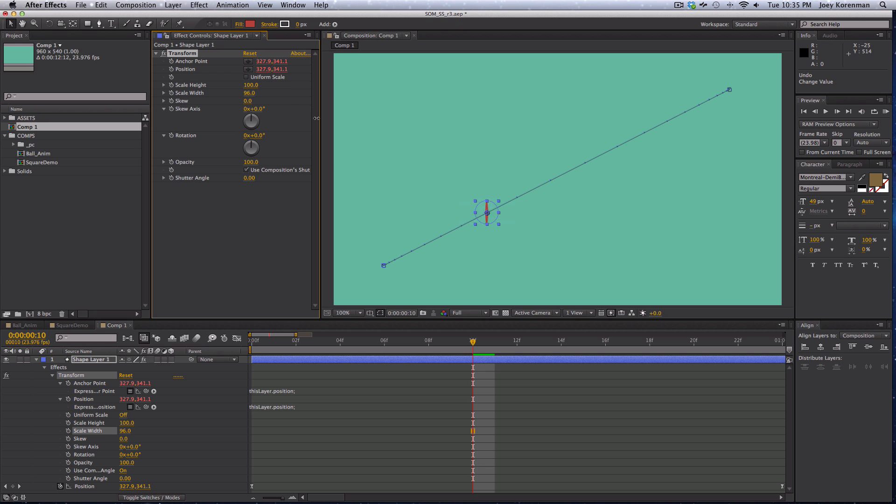
pyautogui.press('super+z')
pyautogui.moveTo(251, 85); pyautogui.dragTo(268, 92)
pyautogui.press('super+z')
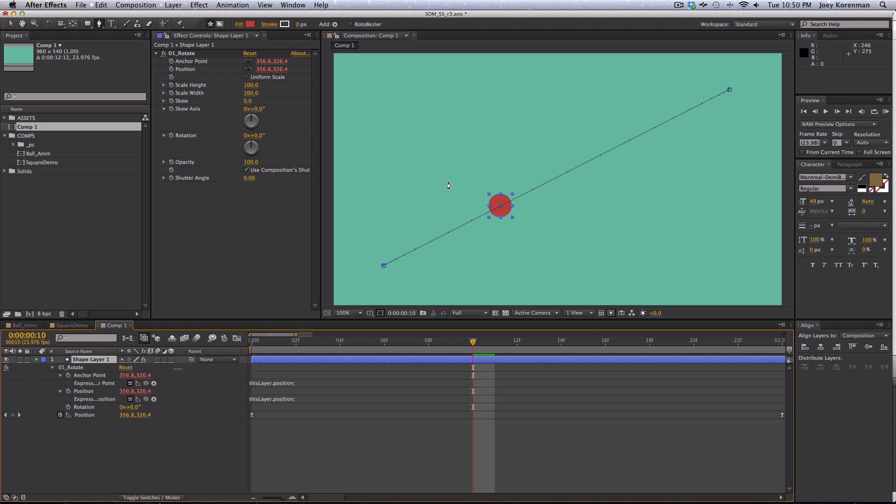
# Deselect the circle layer, add an expression to 01_Rotate's Rotation and begin it with p1=thisLayer.position
pyautogui.press('v')
pyautogui.click(210, 442)
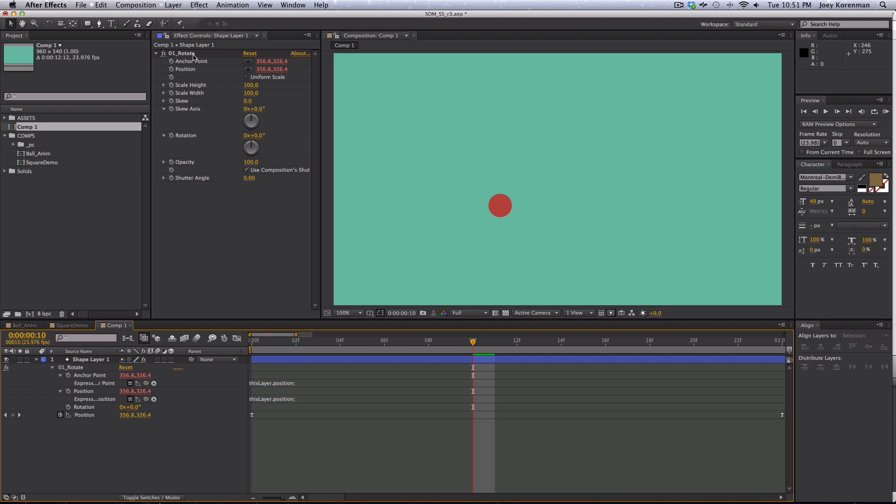
pyautogui.keyDown('alt'); pyautogui.click(172, 135); pyautogui.keyUp('alt')
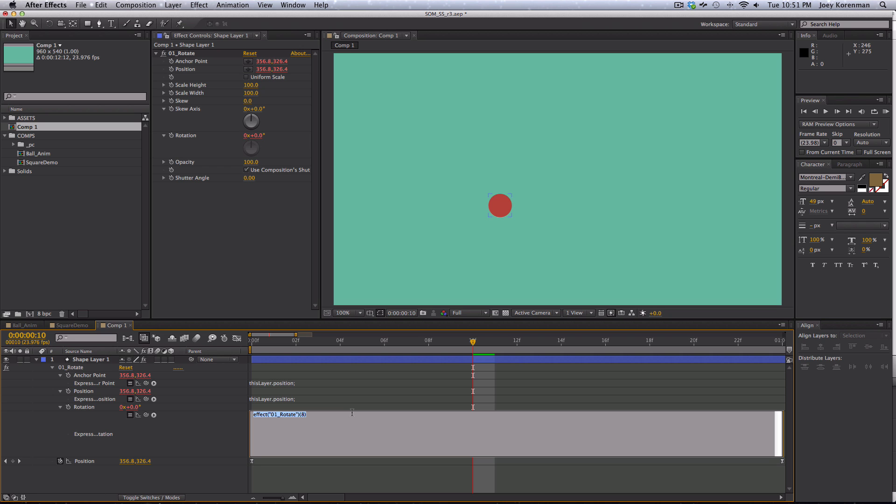
pyautogui.write('p1')
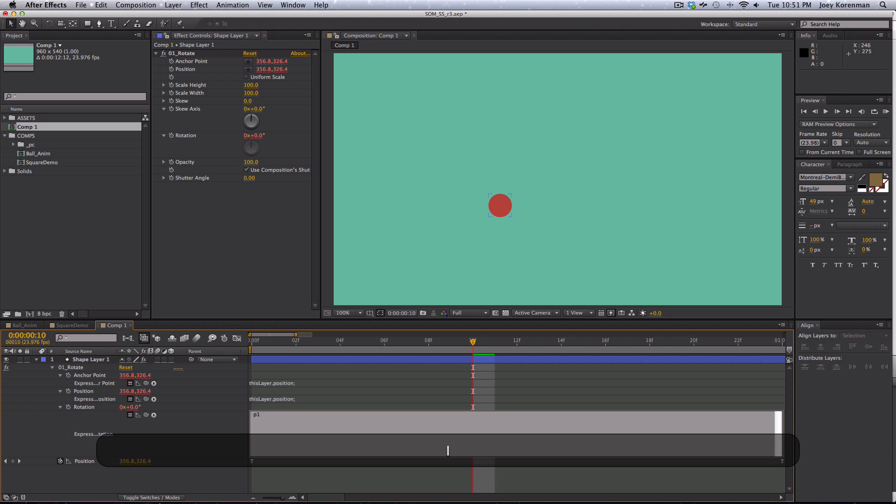
pyautogui.write('=')
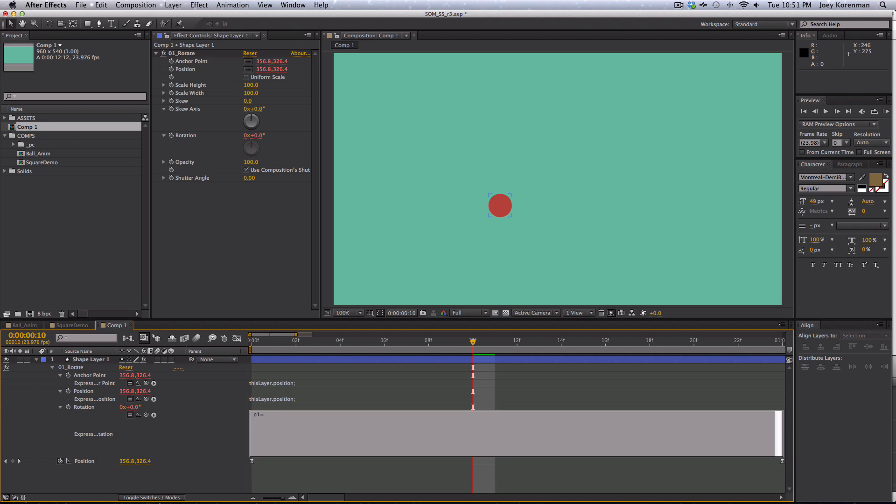
pyautogui.write('thisLa')
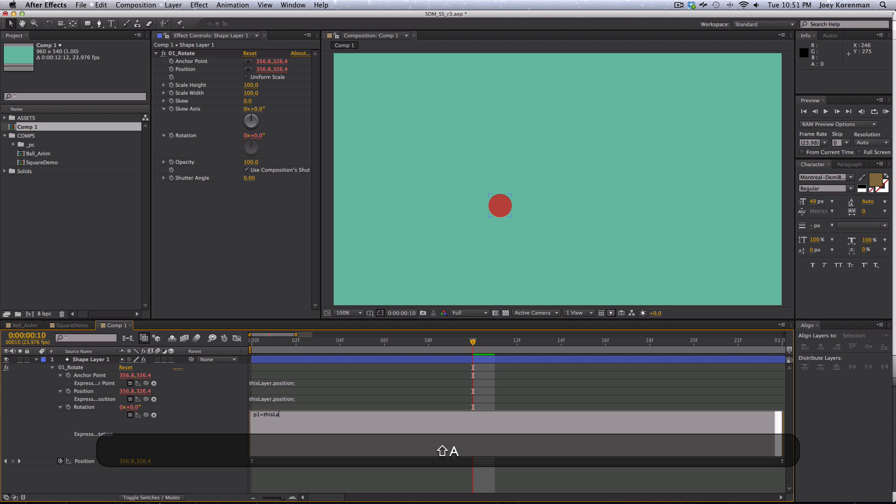
pyautogui.write('yer.poisiotn')
pyautogui.press('BackSpace')
pyautogui.press('BackSpace')
pyautogui.press('BackSpace')
pyautogui.write('sition.')
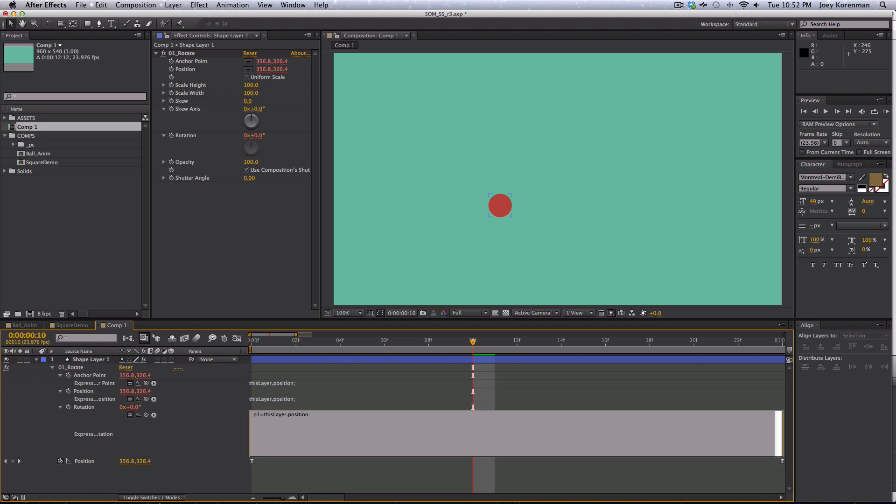
# Extend the Rotation expression to p1=thisLayer.position.valueAtTime(time-(1/24)) so it samples the position one frame earlier
pyautogui.write('value')
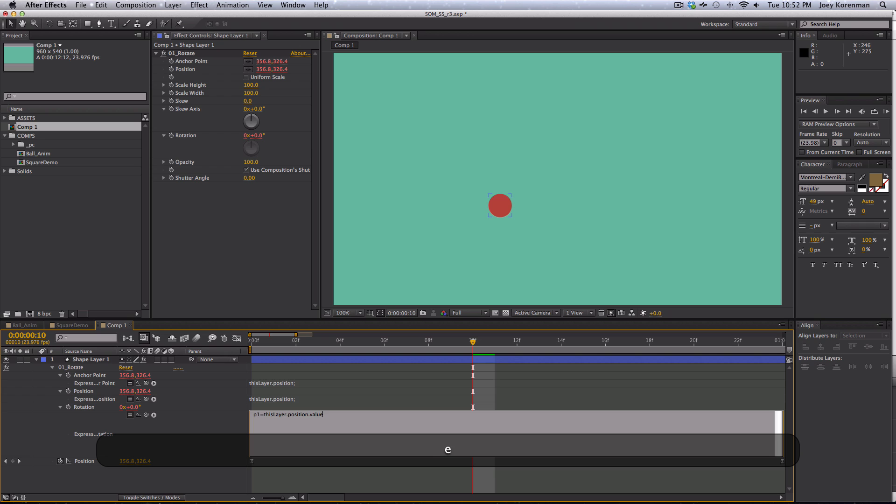
pyautogui.write('AtTime(')
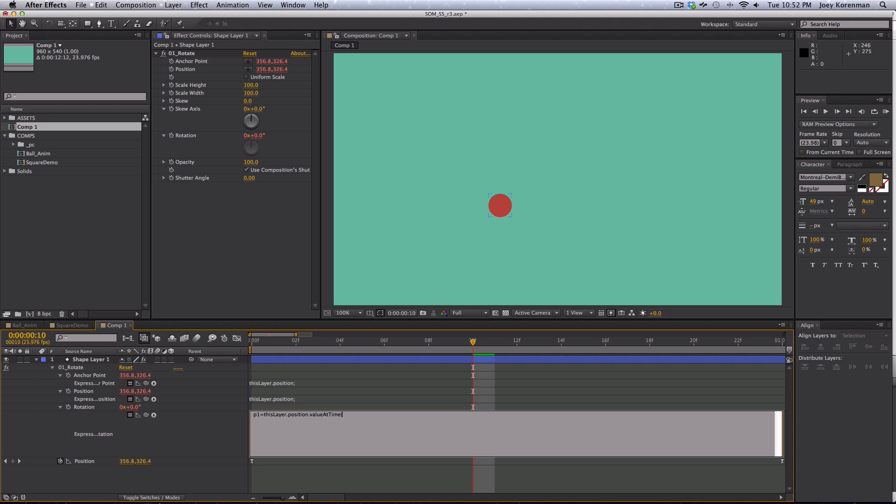
pyautogui.write('time)')
pyautogui.press('Left')
pyautogui.write('-')
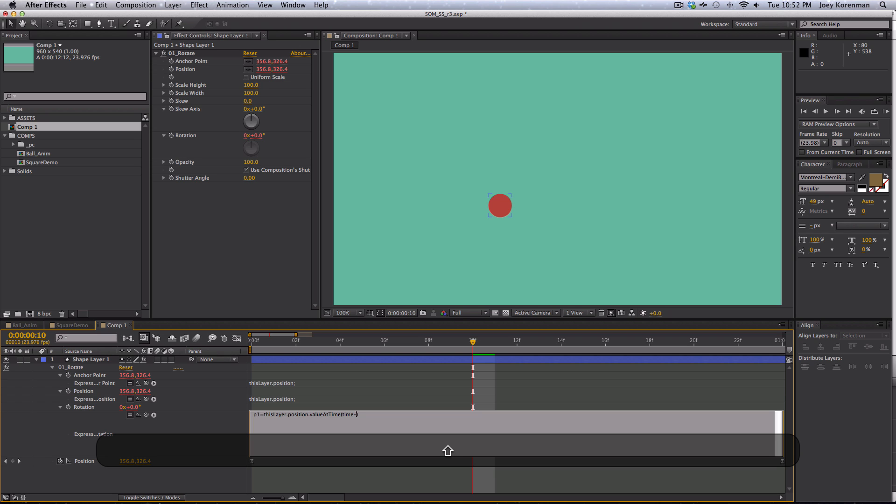
pyautogui.write('(1/24)')
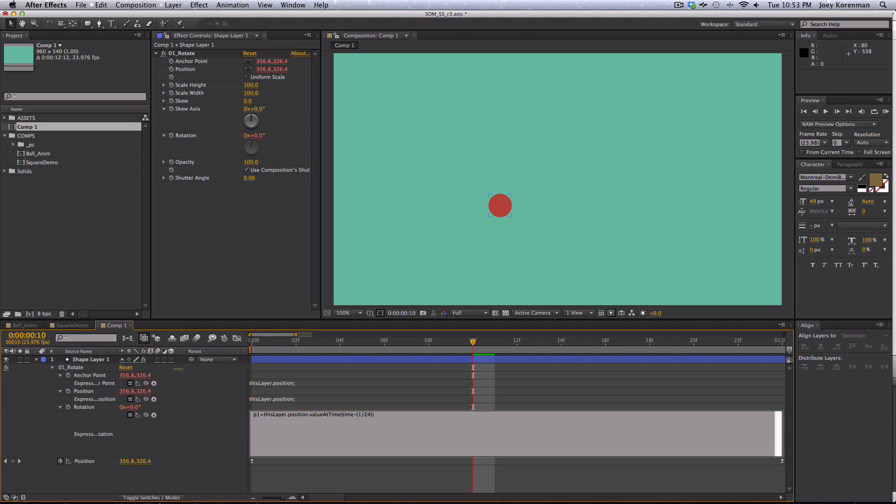
# Insert an empty line above the p1 line in the Rotation expression and place the text cursor on it
pyautogui.press('Left')
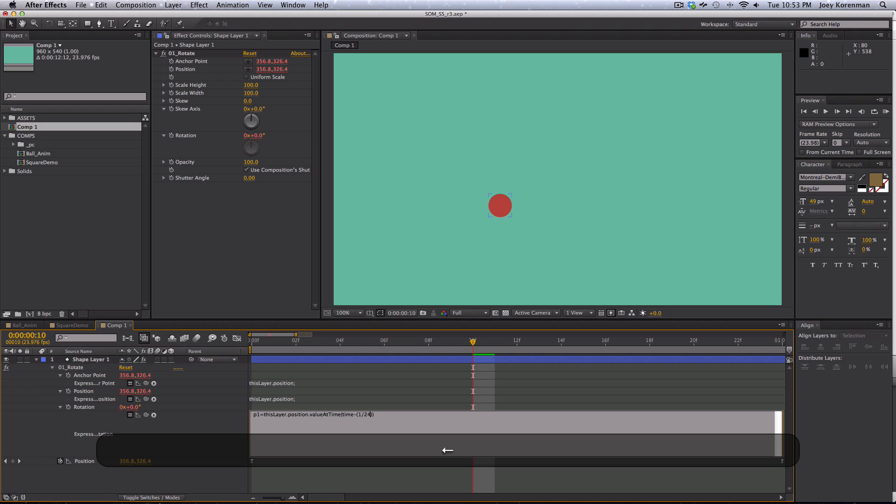
pyautogui.press('Right')
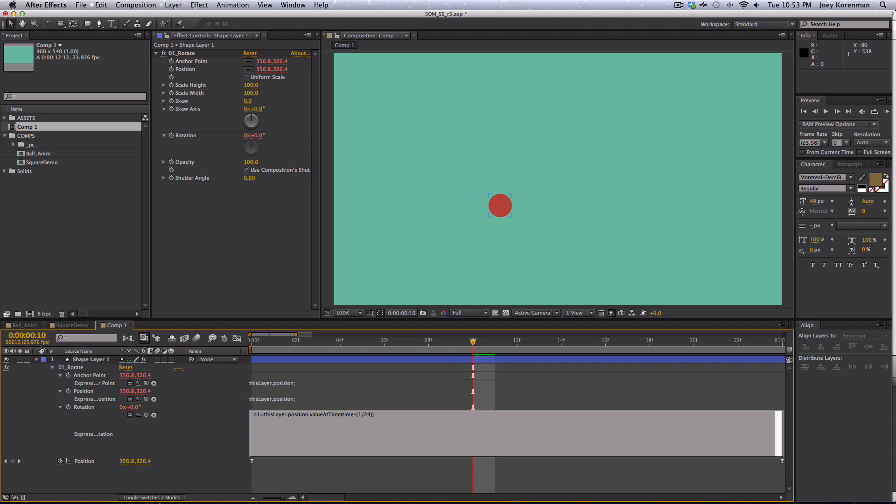
pyautogui.press('Left')
pyautogui.press('Left')
pyautogui.press('Left')
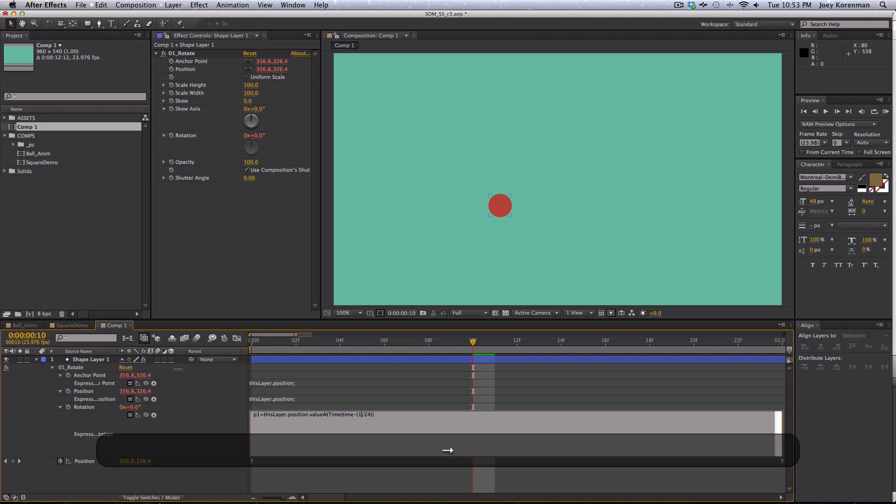
pyautogui.press('Right')
pyautogui.press('Left')
pyautogui.press('Left')
pyautogui.press('Left')
pyautogui.press('Left')
pyautogui.press('Left')
pyautogui.press('Left')
pyautogui.press('Left')
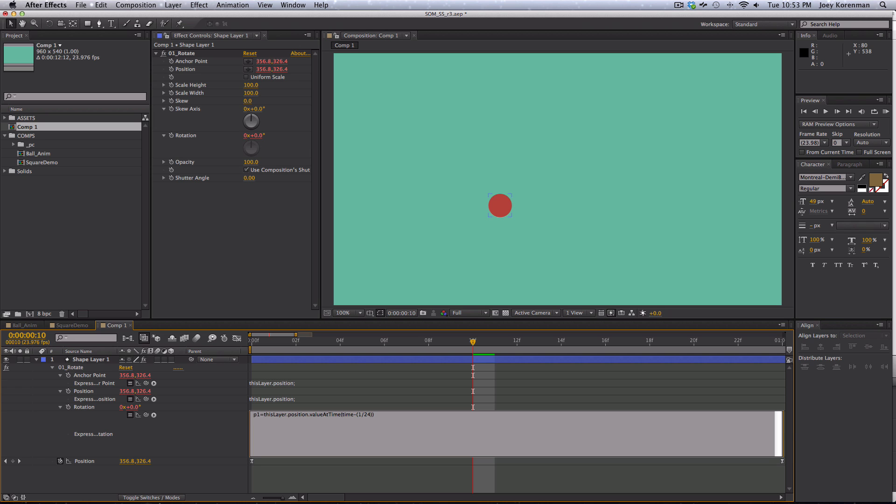
pyautogui.press('Return')
pyautogui.press('Up')
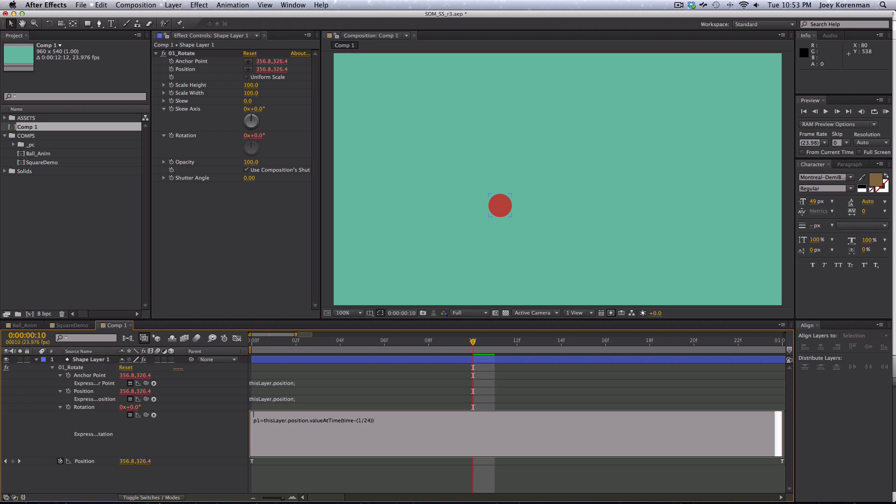
# Define fps=thisComp.frameDuration; on the empty first line of the Rotation expression and check the Comp entries in the expression language list
pyautogui.write('fps')
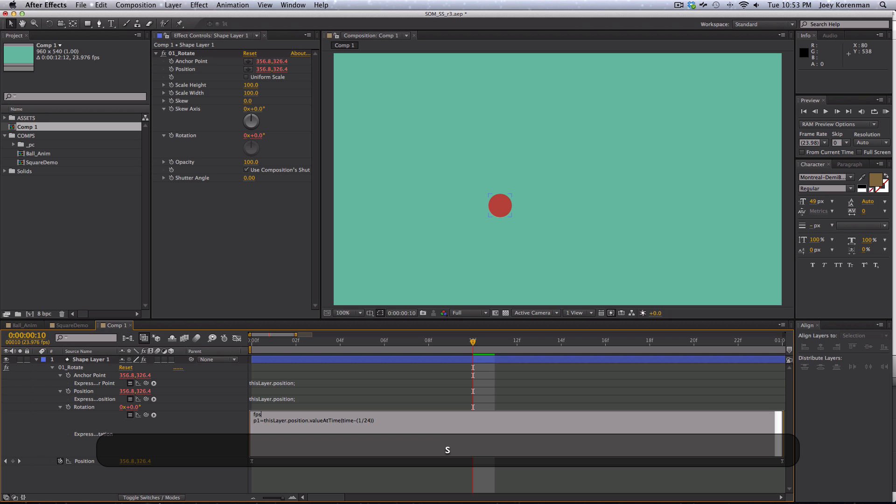
pyautogui.write('=')
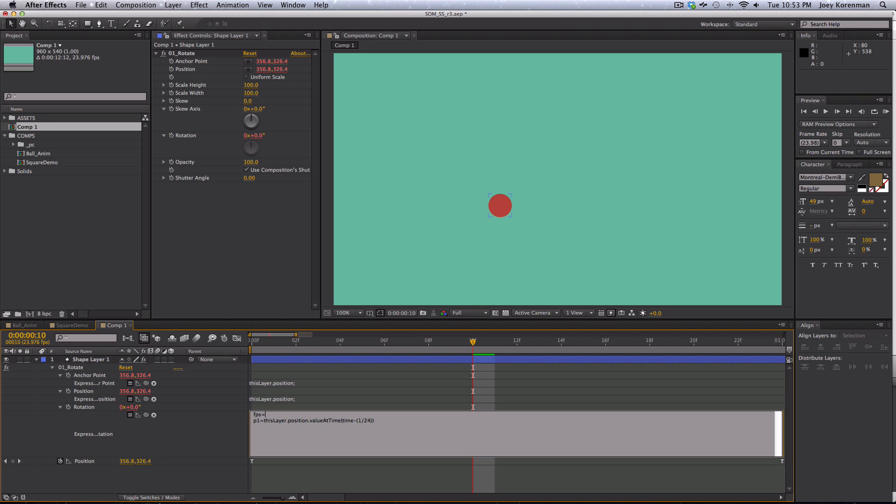
pyautogui.write('thisComp')
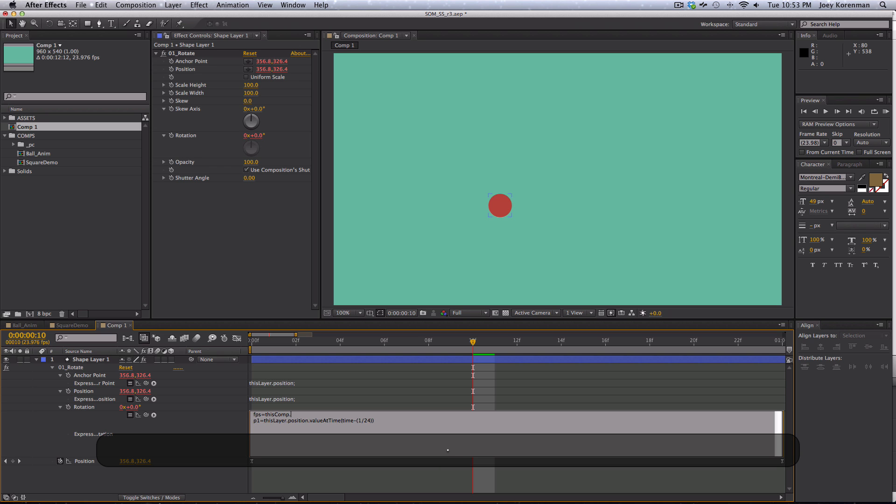
pyautogui.write('.frameDuration;')
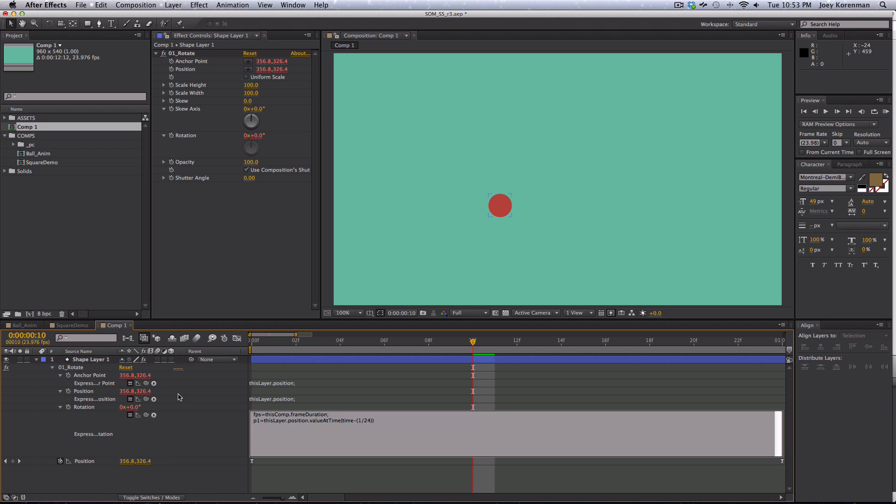
pyautogui.click(154, 415)
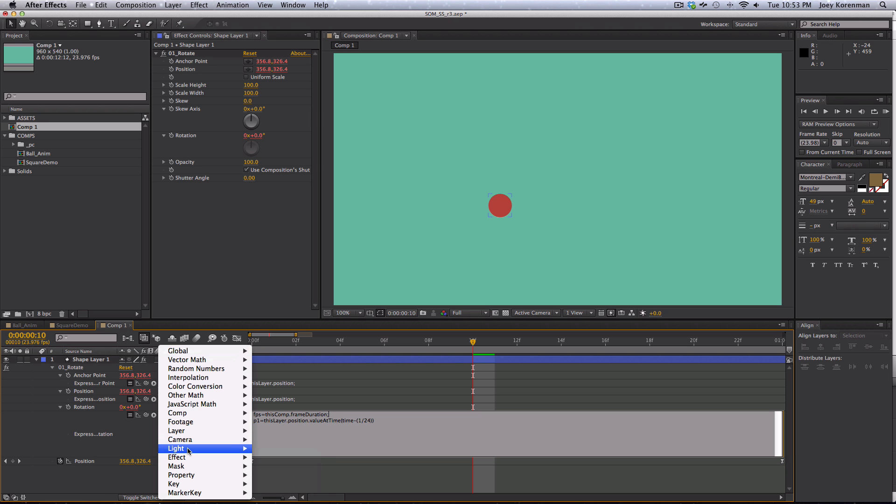
pyautogui.moveTo(194, 417)
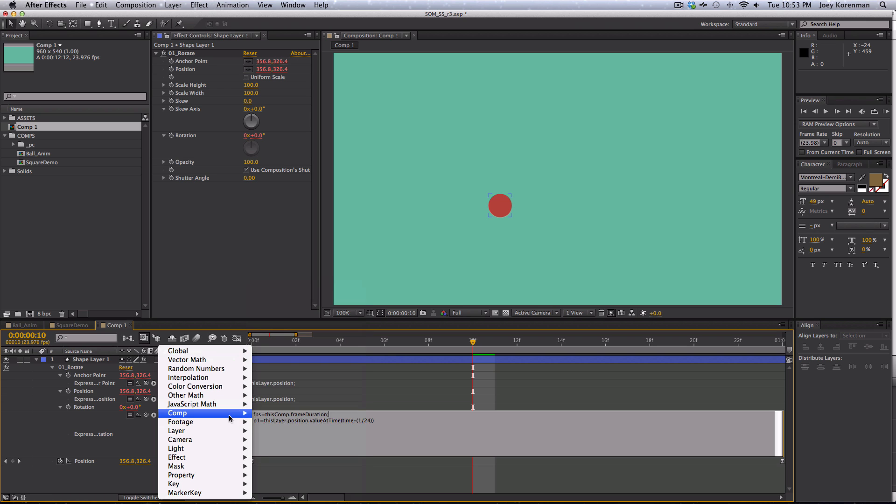
pyautogui.click(285, 448)
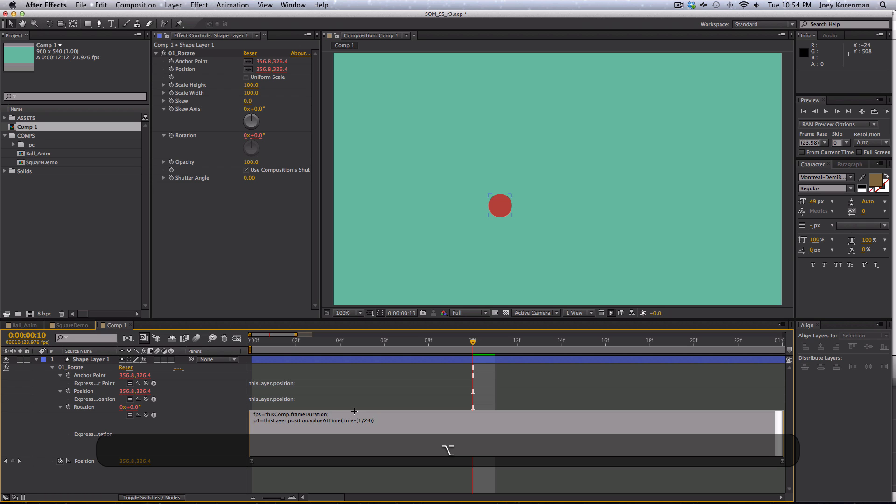
# Replace (1/24) with fps in the p1 line, end the line with a semicolon and start a new line
pyautogui.press('Left')
pyautogui.hotkey('shift', 'Left')
pyautogui.hotkey('shift', 'Right')
pyautogui.press('BackSpace')
pyautogui.press('BackSpace')
pyautogui.press('BackSpace')
pyautogui.press('BackSpace')
pyautogui.press('BackSpace')
pyautogui.press('BackSpace')
pyautogui.write('fps')
pyautogui.press('Right')
pyautogui.write(';')
pyautogui.press('Return')
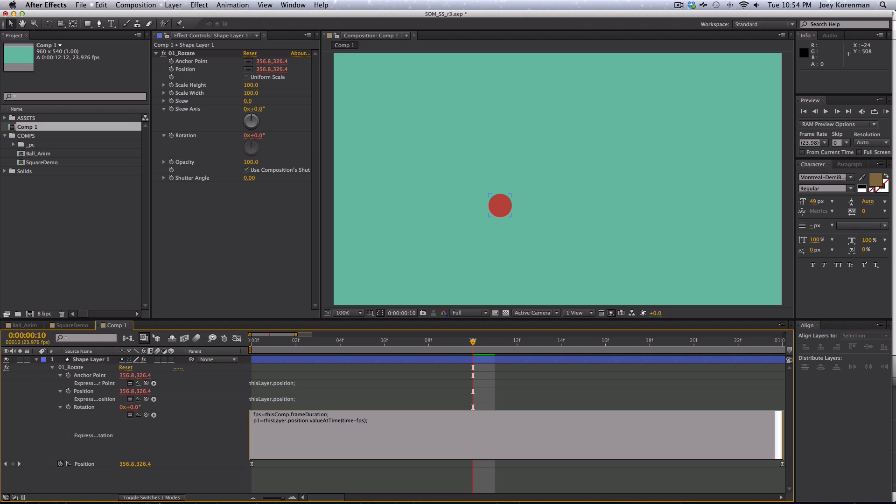
# Add the line p2=thisLayer.position.valueAtTime(time+fps); to the Rotation expression, commit it and dismiss the warning
pyautogui.write('p2=')
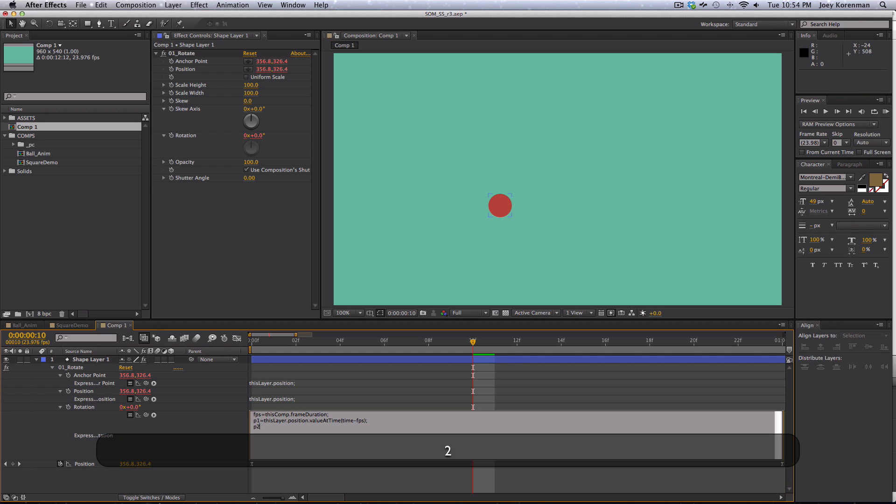
pyautogui.press('BackSpace')
pyautogui.write('=thisLate')
pyautogui.press('BackSpace')
pyautogui.write('yer.position.valueAtTime(time+fps);')
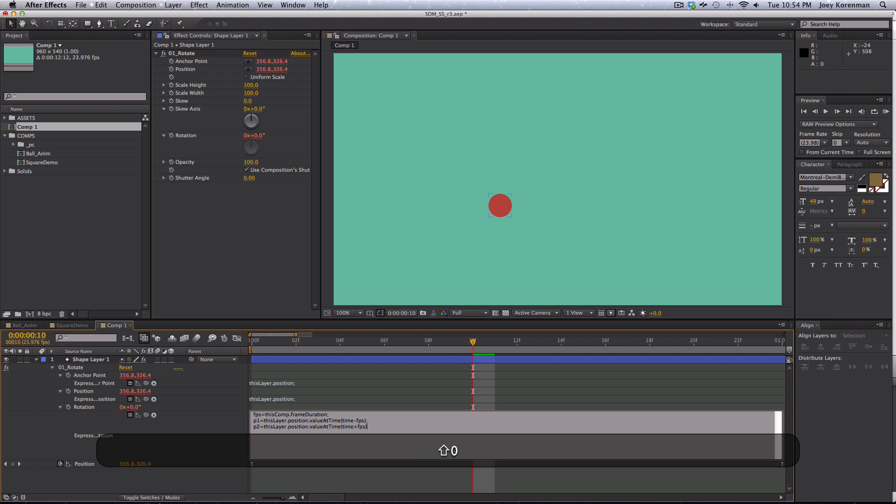
pyautogui.press('Return')
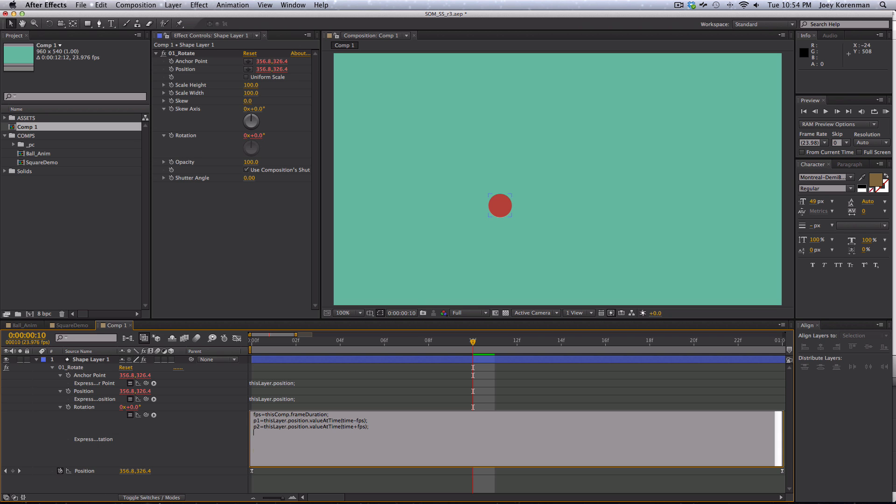
pyautogui.click(88, 362)
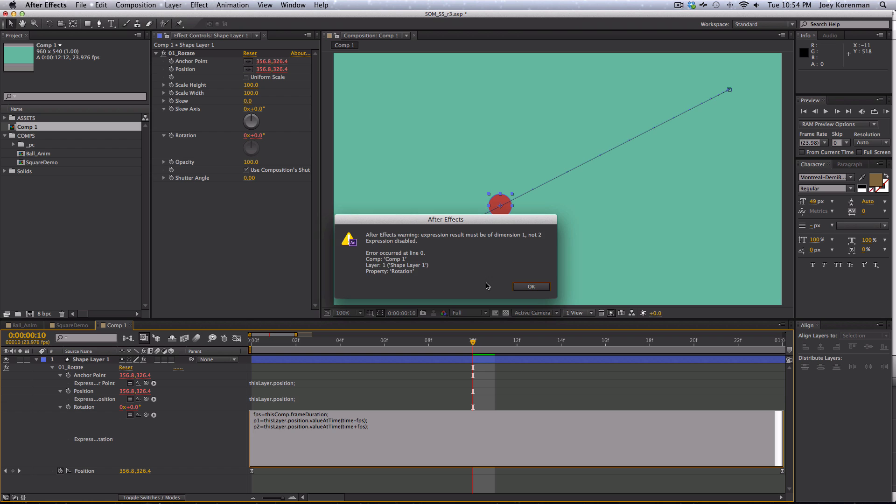
pyautogui.click(532, 287)
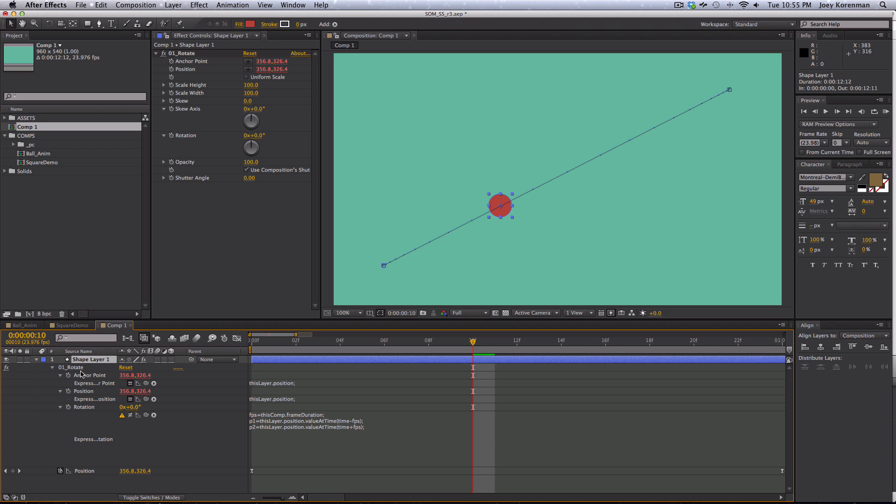
# In the Ball_Anim comp, copy the lines from delta=sub(p1, p2); to the end of 01_Rotate's Rotation expression
pyautogui.click(24, 325)
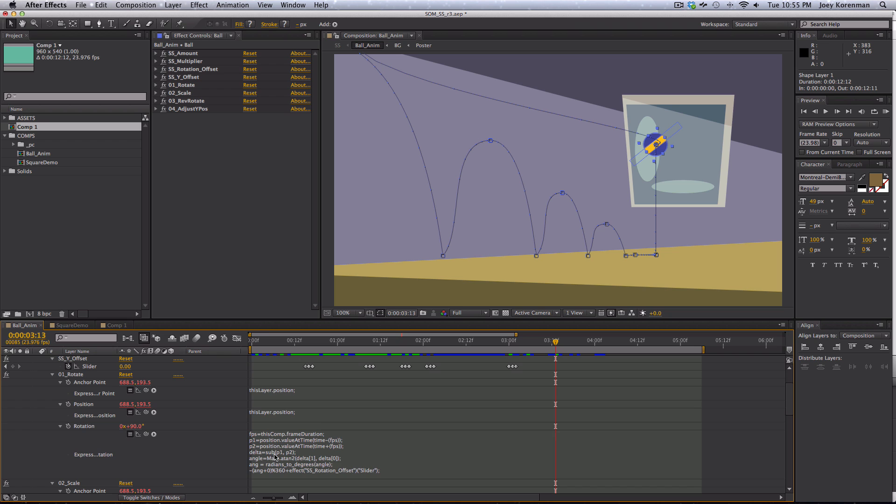
pyautogui.click(276, 453)
pyautogui.click(293, 454)
pyautogui.moveTo(252, 451); pyautogui.dragTo(345, 463)
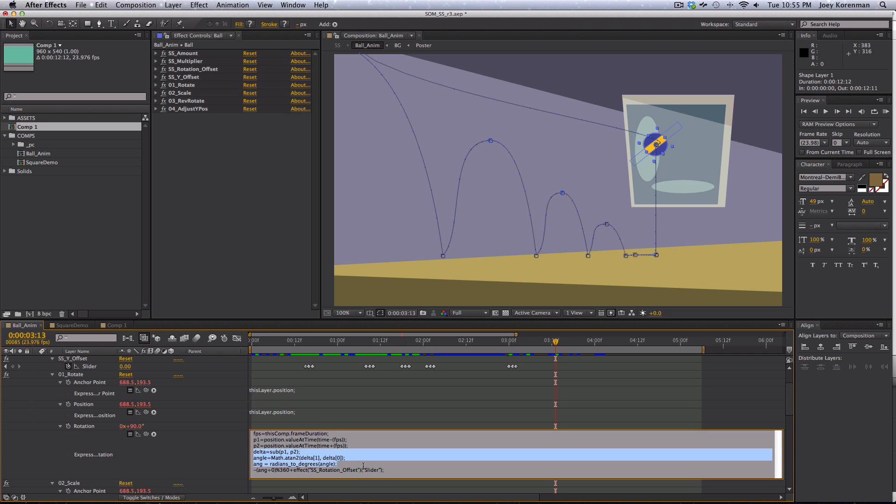
pyautogui.press('shift+super+Down')
pyautogui.press('shift+super+c')
pyautogui.press('super+c')
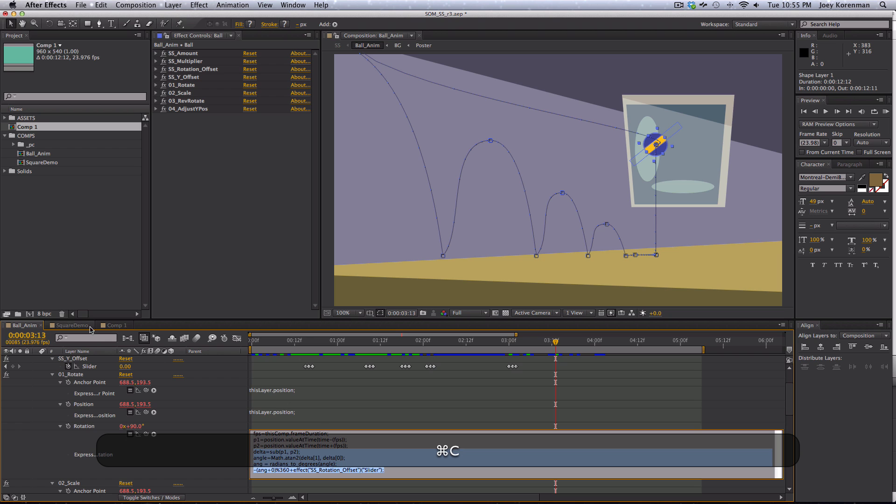
# Return to Comp 1 and paste the copied lines below the p2 line in the circle's Rotation expression
pyautogui.click(114, 325)
pyautogui.click(382, 435)
pyautogui.click(381, 434)
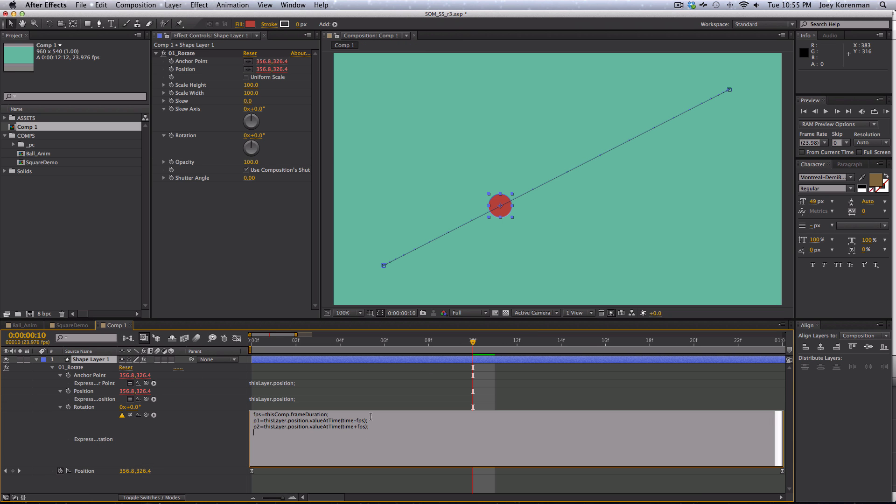
pyautogui.press('super+v')
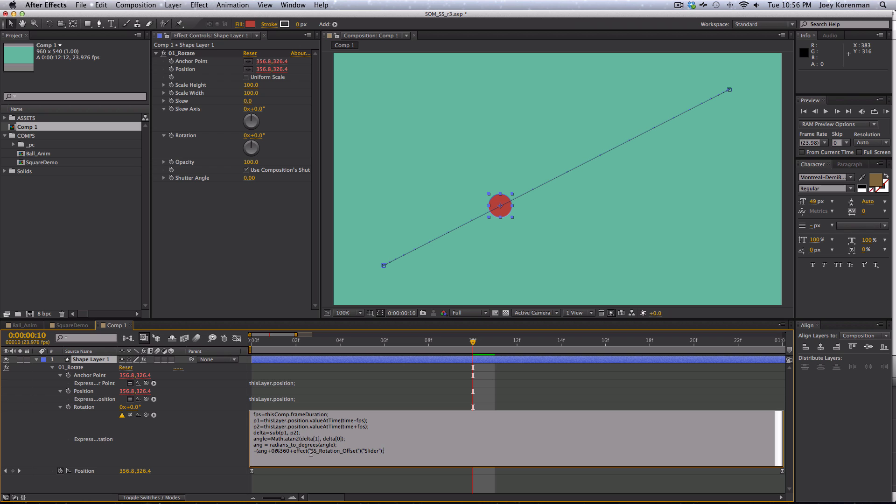
# Trim the Rotation expression's last line to -(ang)%360, removing the SS_Rotation_Offset slider term and the +0, then commit and preview it
pyautogui.moveTo(290, 450); pyautogui.dragTo(385, 450)
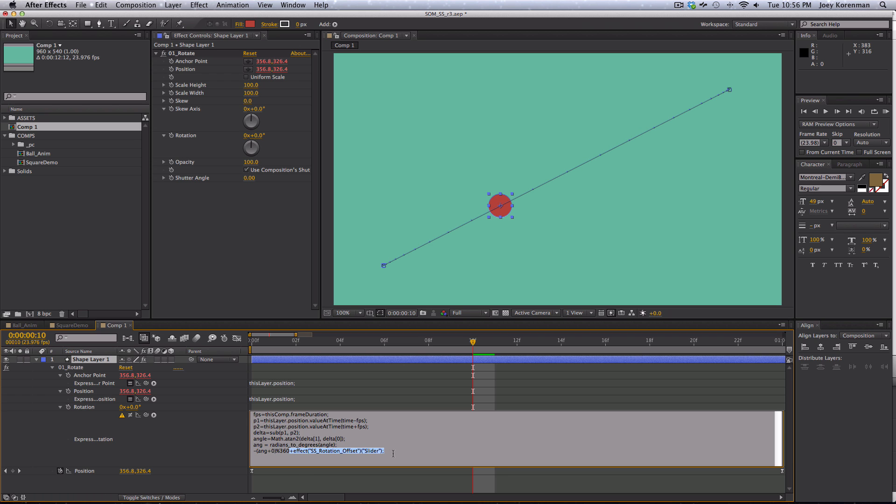
pyautogui.press('BackSpace')
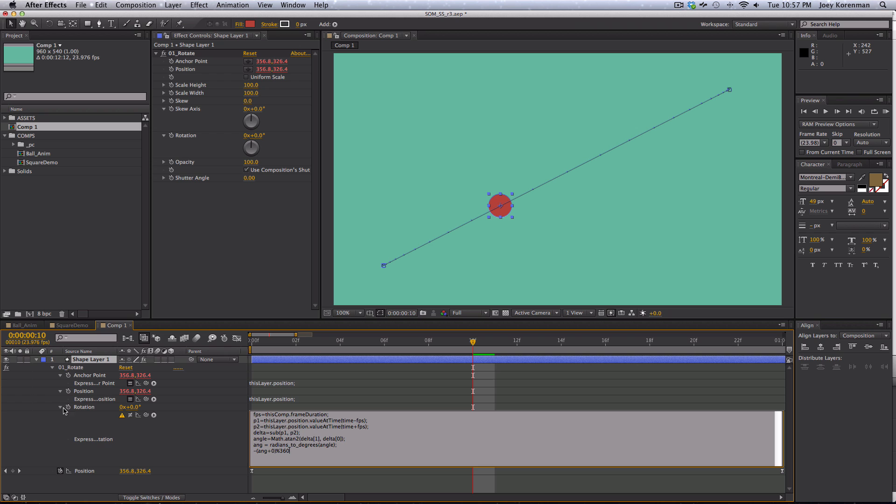
pyautogui.click(268, 451)
pyautogui.hotkey('shift', 'Right')
pyautogui.hotkey('shift', 'BackSpace')
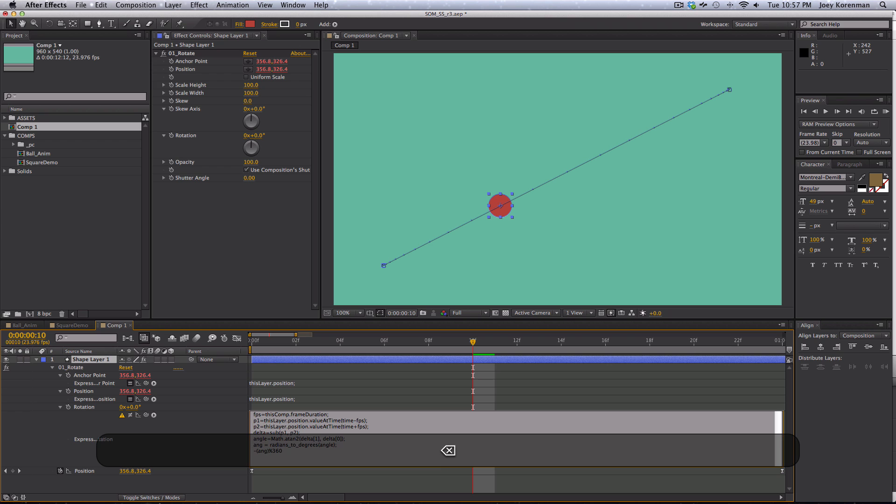
pyautogui.press('Right')
pyautogui.press('Left')
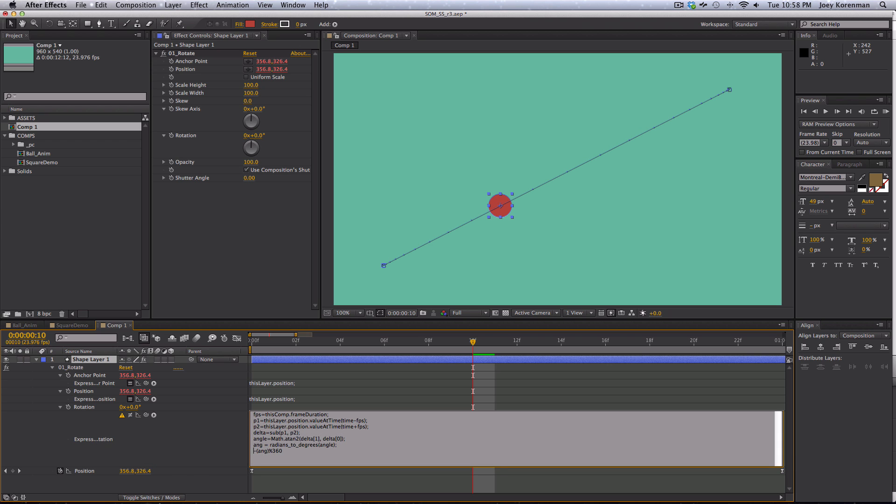
pyautogui.press('Right')
pyautogui.press('KP_Enter')
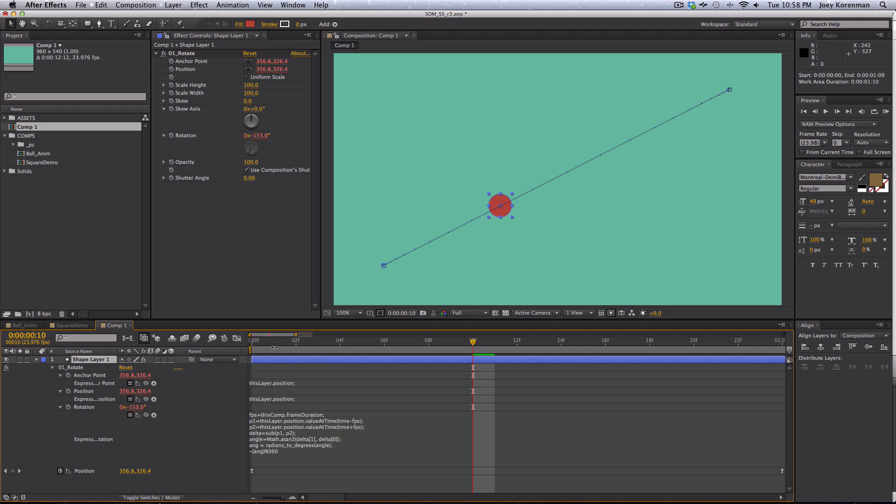
pyautogui.press('KP_0')
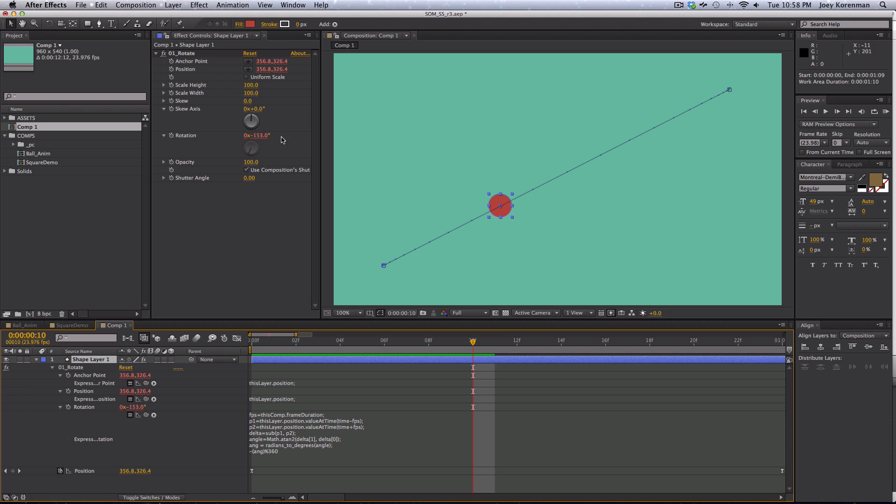
# Set 01_Rotate's Scale Width to 286 to stretch the circle and undo the trial Scale Height change
pyautogui.moveTo(248, 85); pyautogui.dragTo(320, 124)
pyautogui.press('super+z')
pyautogui.press('super+z')
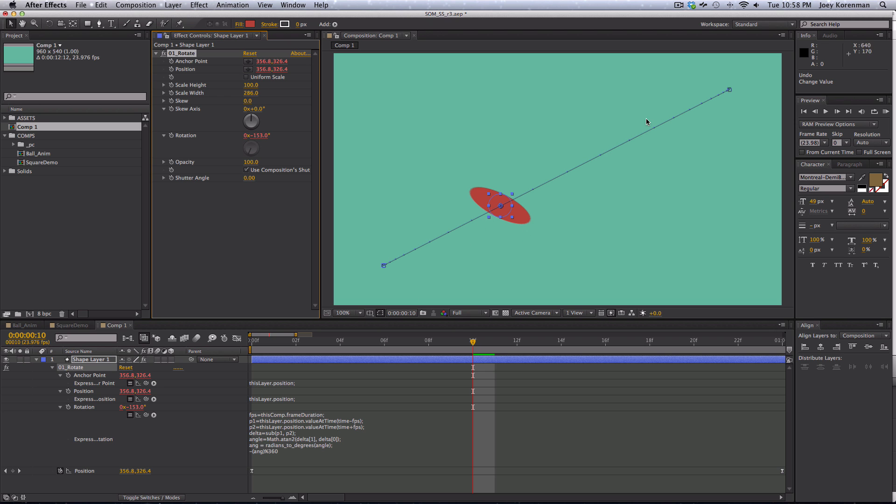
# Add a point midway along the circle's motion path with the Pen tool, bend the path into an S-curve and preview the motion
pyautogui.press('g')
pyautogui.click(540, 187)
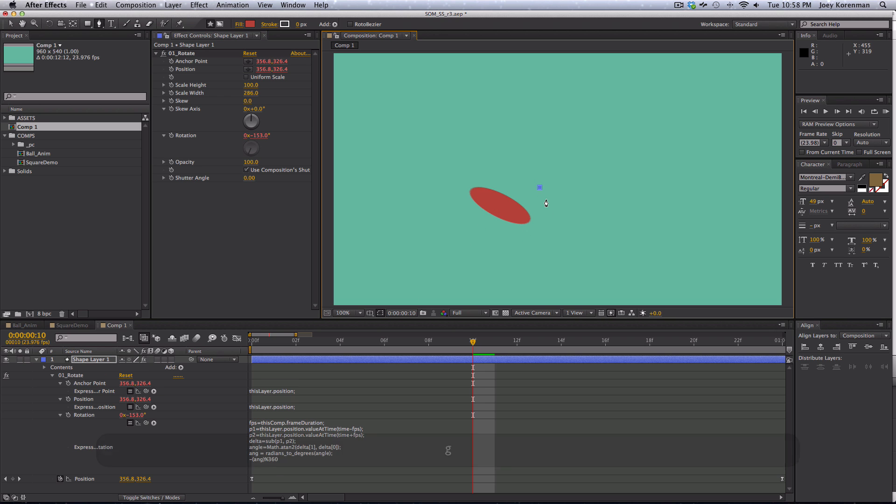
pyautogui.press('super+z')
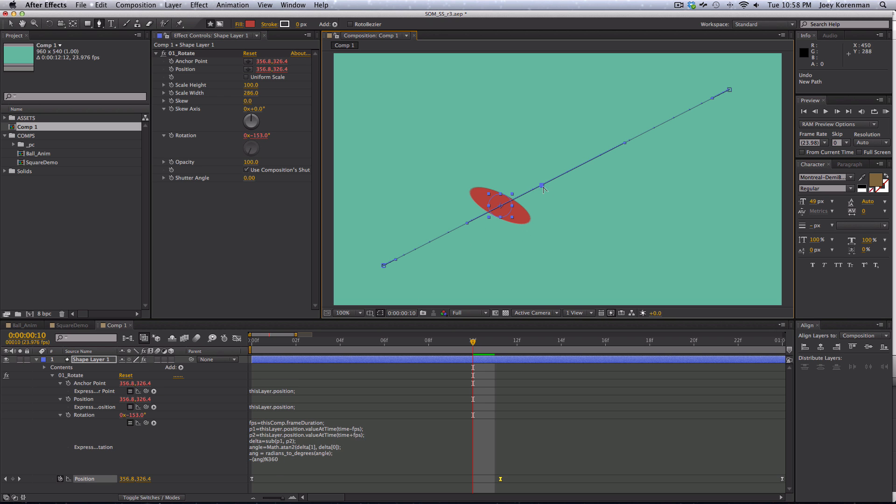
pyautogui.moveTo(540, 185); pyautogui.dragTo(580, 260)
pyautogui.moveTo(472, 341)
pyautogui.mouseDown()
pyautogui.moveTo(415, 343)
pyautogui.moveTo(468, 331)
pyautogui.mouseUp()
pyautogui.press('space')
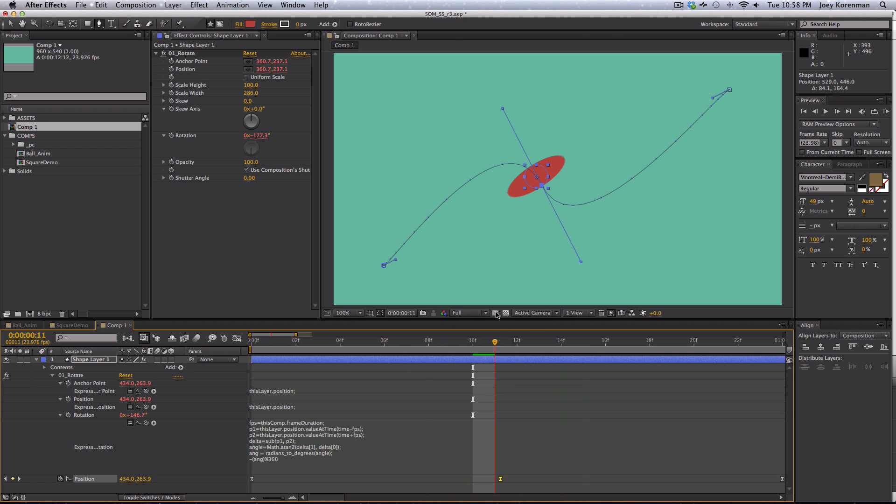
pyautogui.press('space')
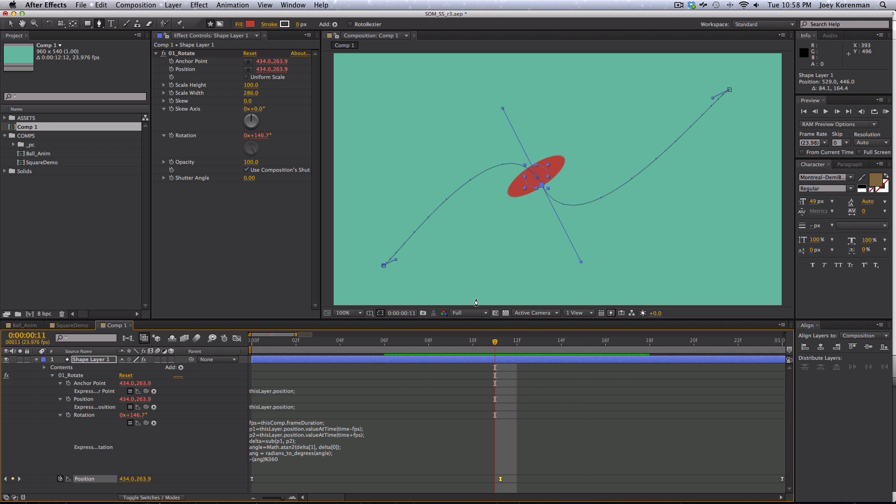
# Remove the minus sign so the Rotation expression's last line reads (ang)%360, and check the ellipse's orientation along the path
pyautogui.click(255, 466)
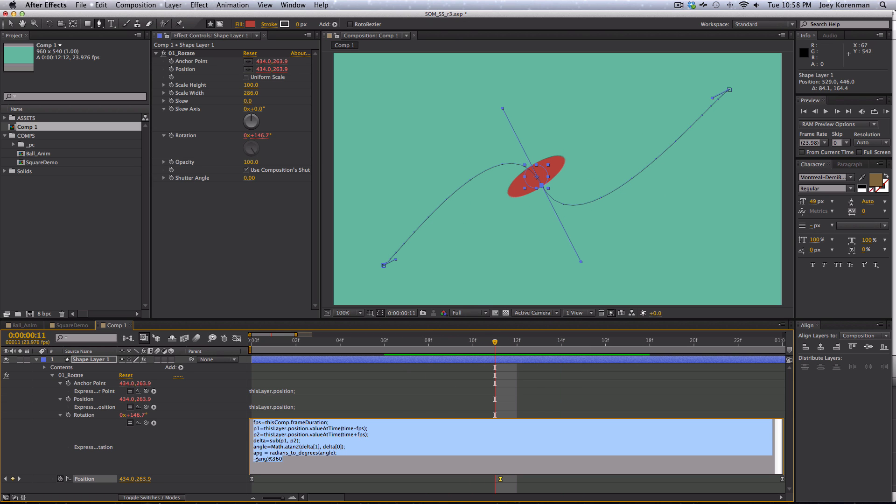
pyautogui.click(256, 458)
pyautogui.press('BackSpace')
pyautogui.press('KP_Enter')
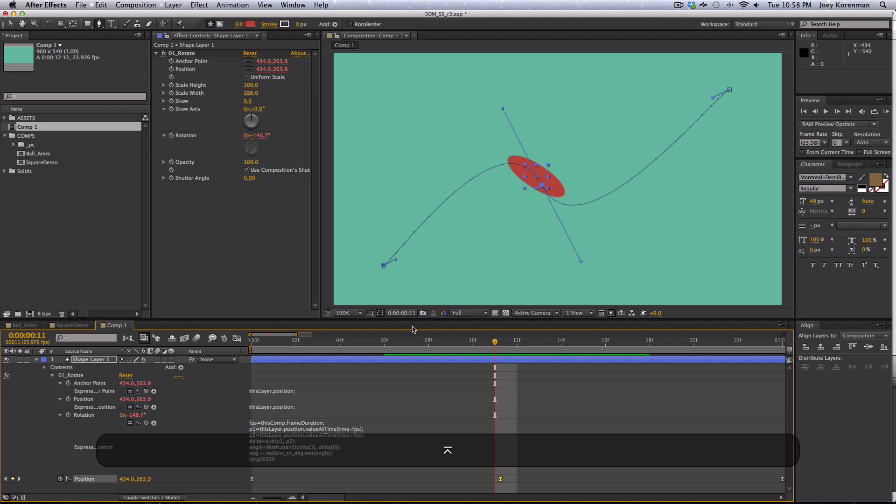
pyautogui.press('space')
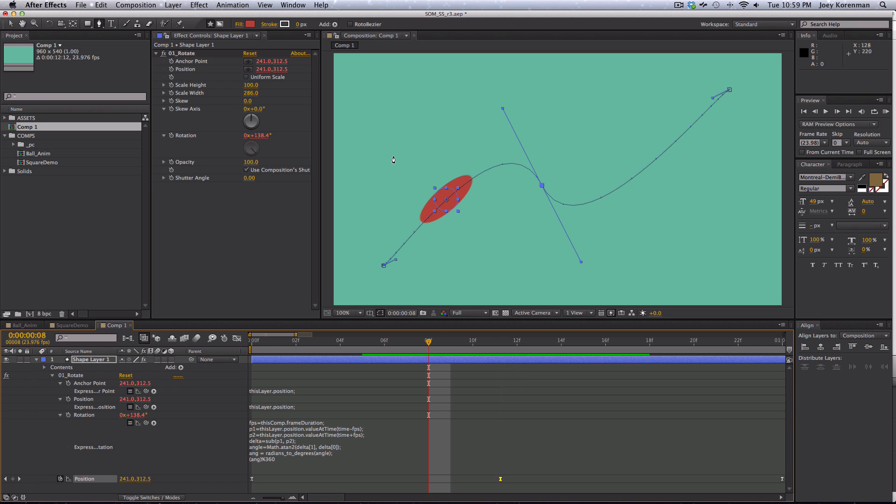
pyautogui.moveTo(382, 343); pyautogui.dragTo(362, 341)
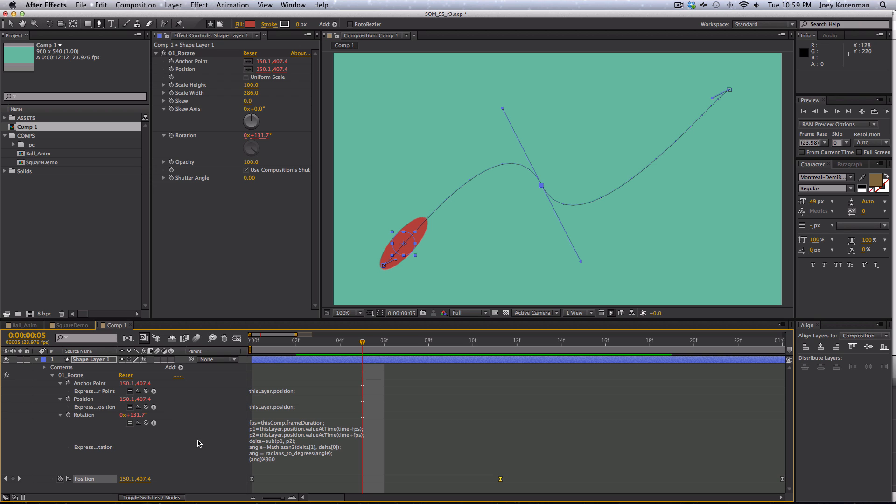
# Set 01_Rotate's Scale Width back to 100
pyautogui.click(221, 262)
pyautogui.click(250, 93)
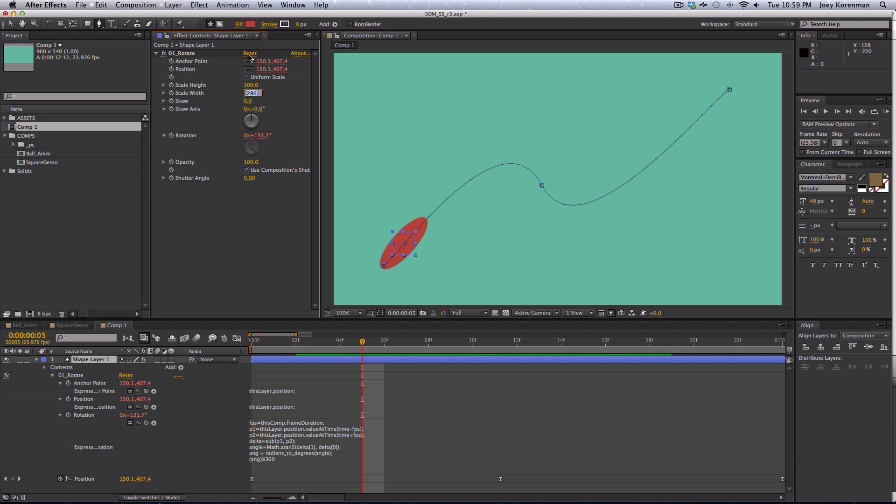
pyautogui.write('100')
pyautogui.press('Return')
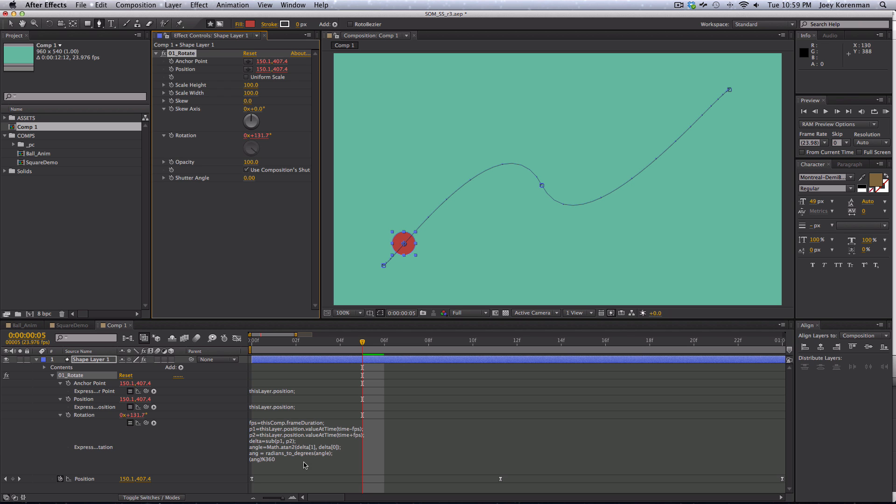
# Collapse the shape layer's properties in the timeline and switch from the Pen tool to the Selection tool
pyautogui.click(44, 367)
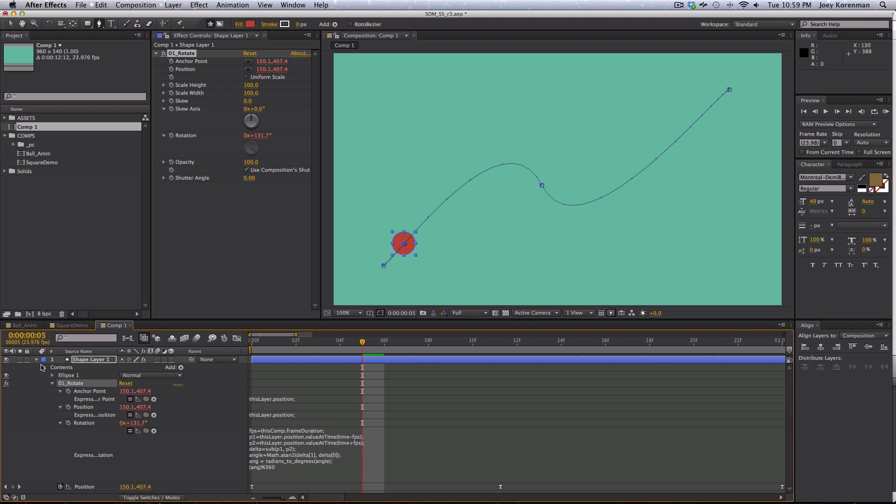
pyautogui.click(36, 359)
pyautogui.click(147, 369)
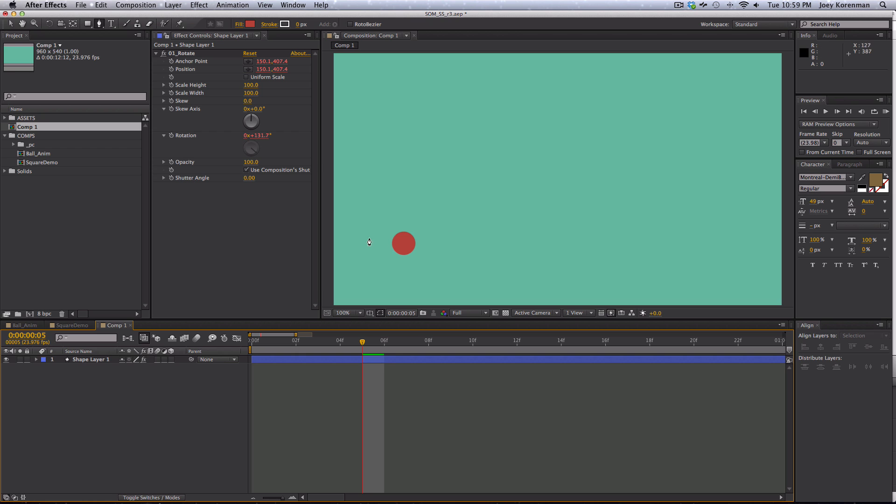
pyautogui.click(81, 360)
pyautogui.press('v')
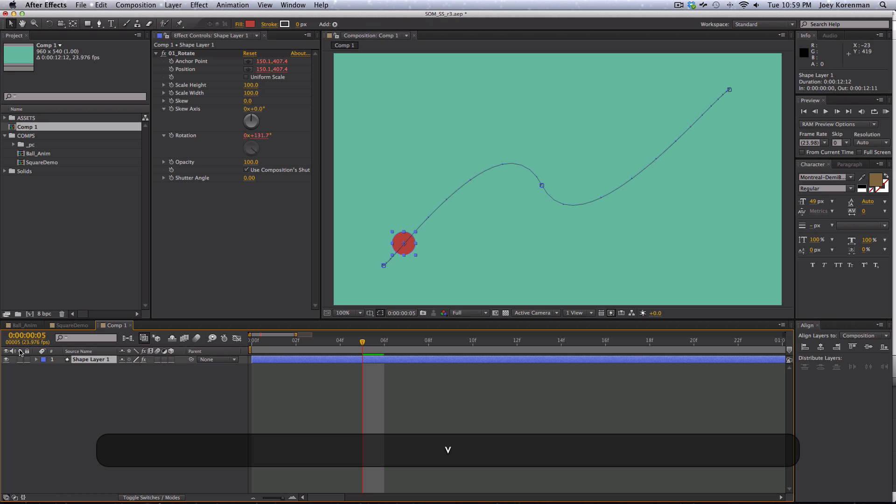
pyautogui.click(28, 382)
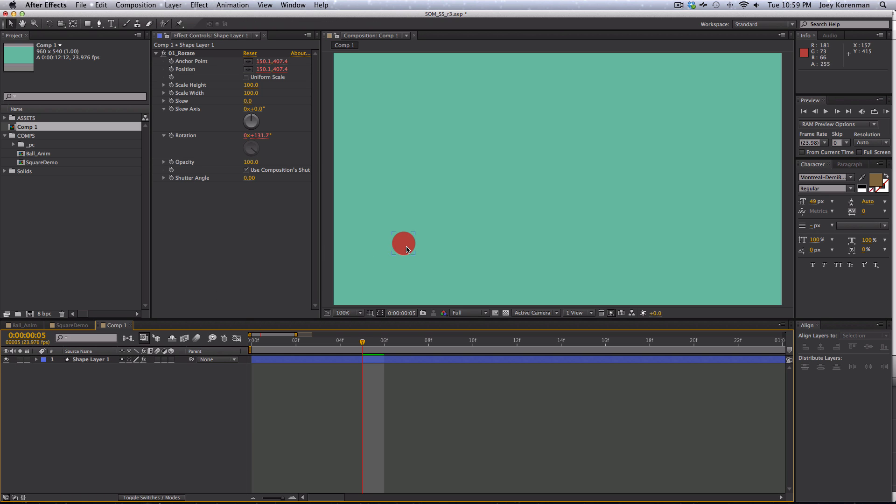
pyautogui.click(88, 359)
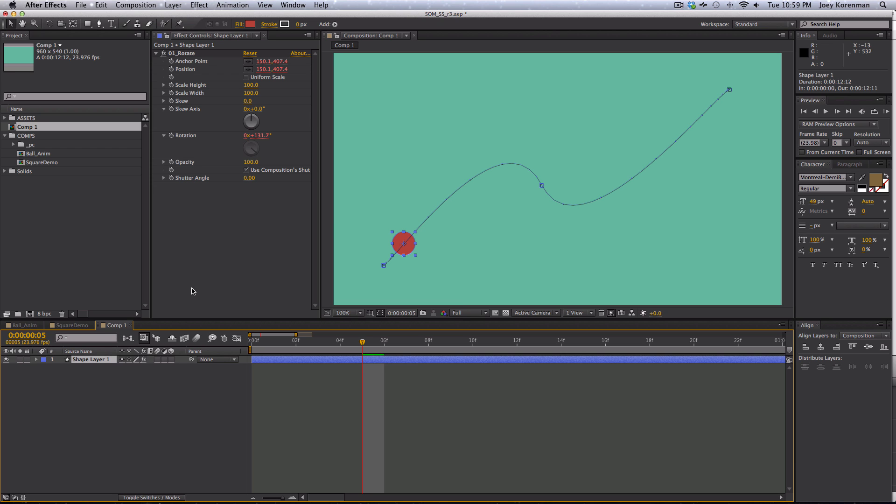
# Rename the circle's shape layer to Ball
pyautogui.press('.')
pyautogui.press('space')
pyautogui.moveTo(497, 236); pyautogui.dragTo(672, 143)
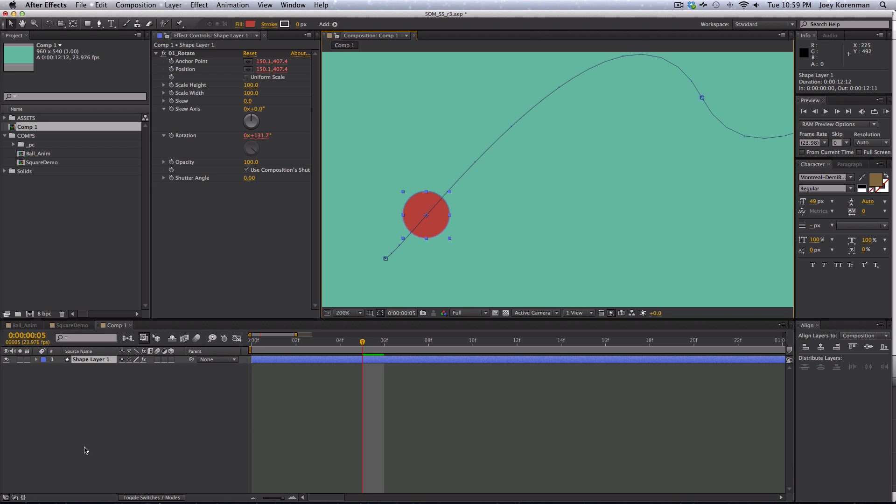
pyautogui.click(91, 360)
pyautogui.press('Return')
pyautogui.write('B')
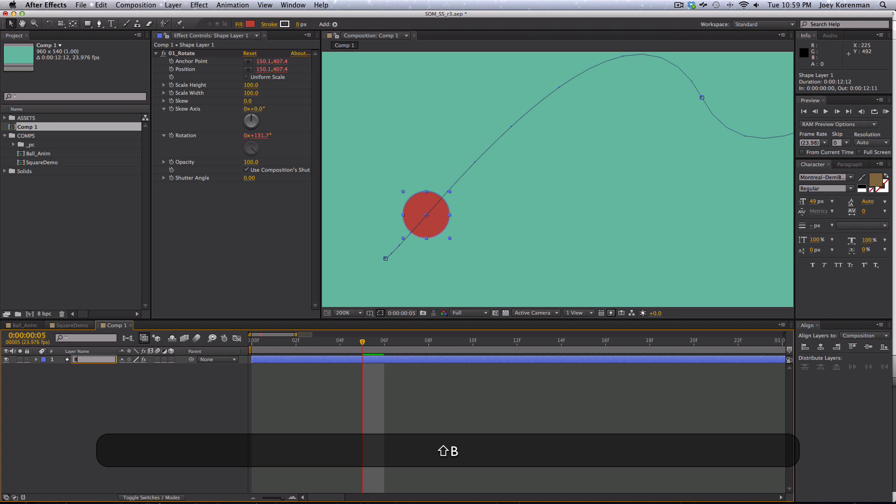
pyautogui.write('all')
pyautogui.press('Return')
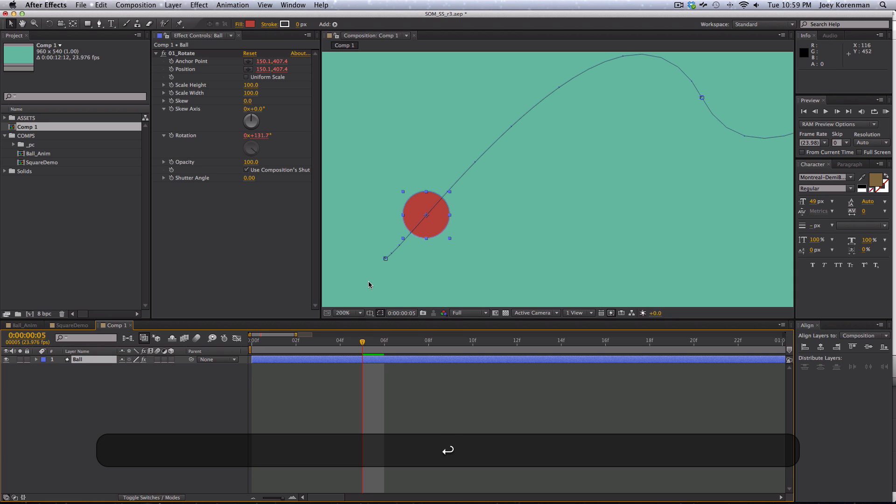
pyautogui.click(225, 416)
pyautogui.click(76, 361)
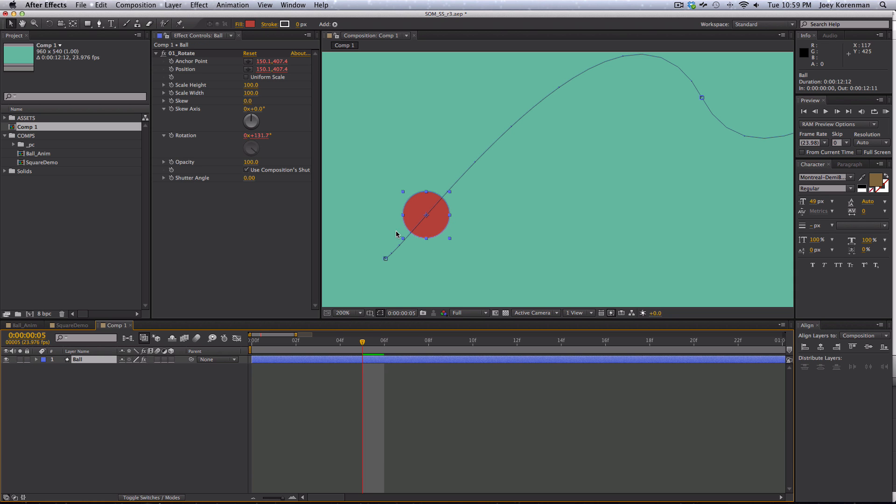
# Draw a thin horizontal rectangle about 97 by 17 px across the circle's centre as a new shape in the Ball layer
pyautogui.click(37, 359)
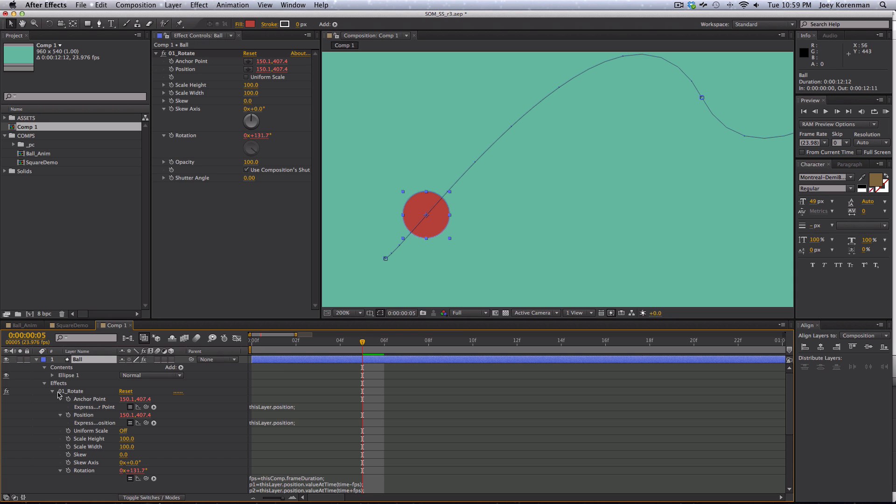
pyautogui.click(45, 383)
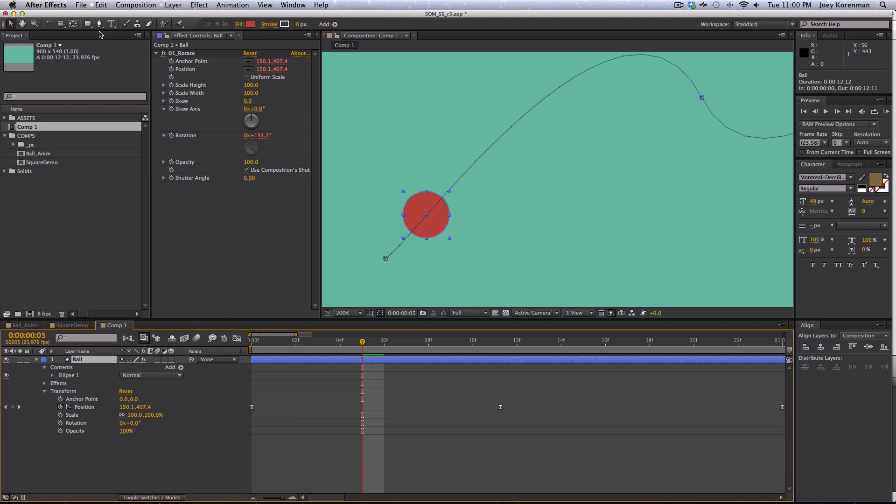
pyautogui.click(87, 24)
pyautogui.moveTo(381, 206); pyautogui.dragTo(471, 221)
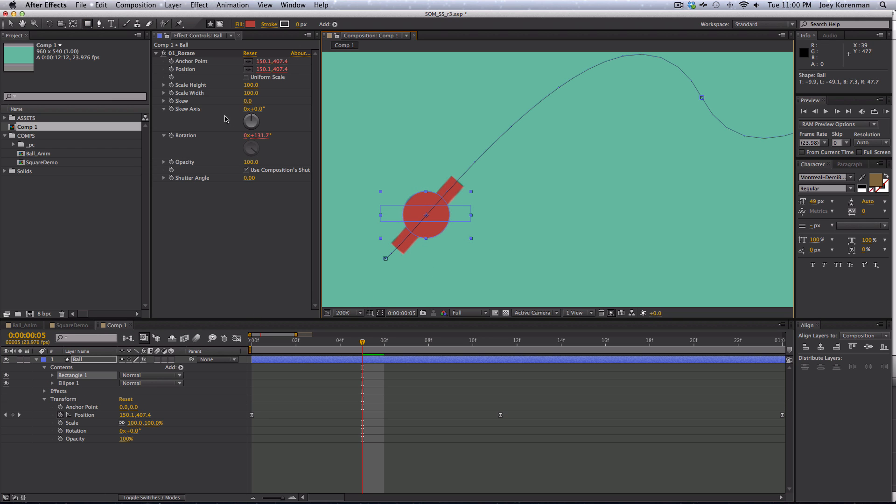
# Delete the stroke from Rectangle 1 and change its fill color to a pale off-white
pyautogui.click(52, 375)
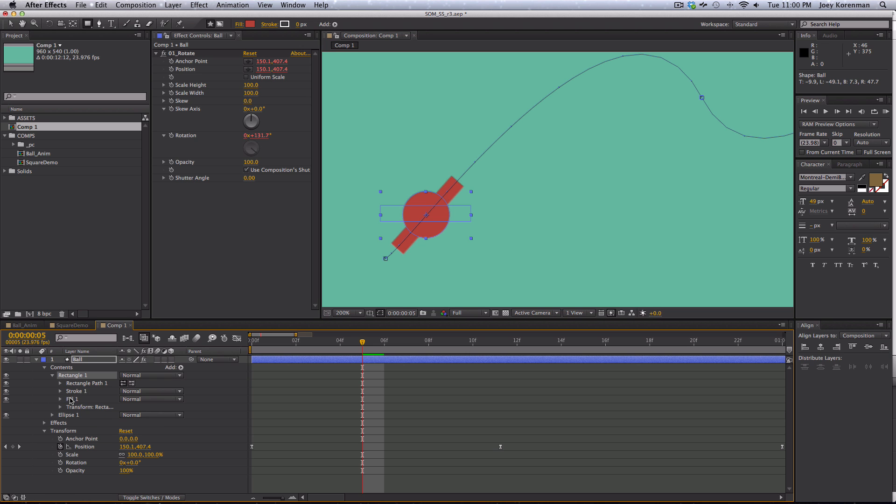
pyautogui.click(76, 390)
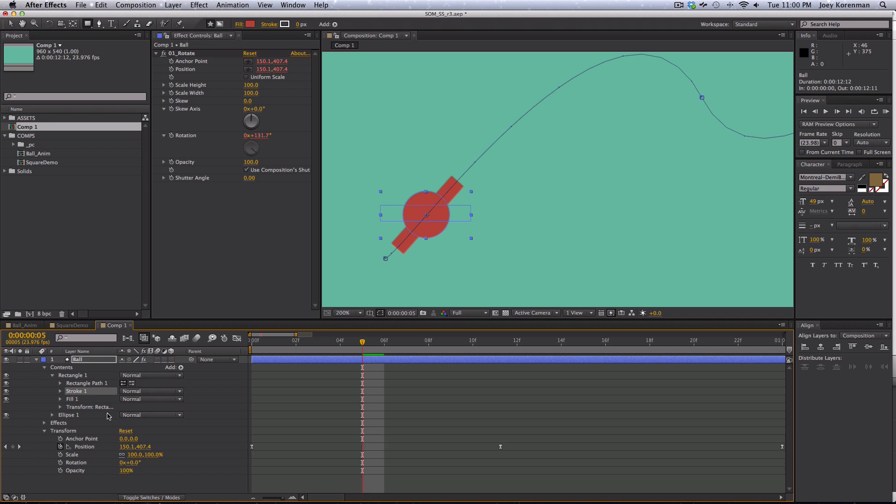
pyautogui.press('BackSpace')
pyautogui.click(60, 391)
pyautogui.click(124, 415)
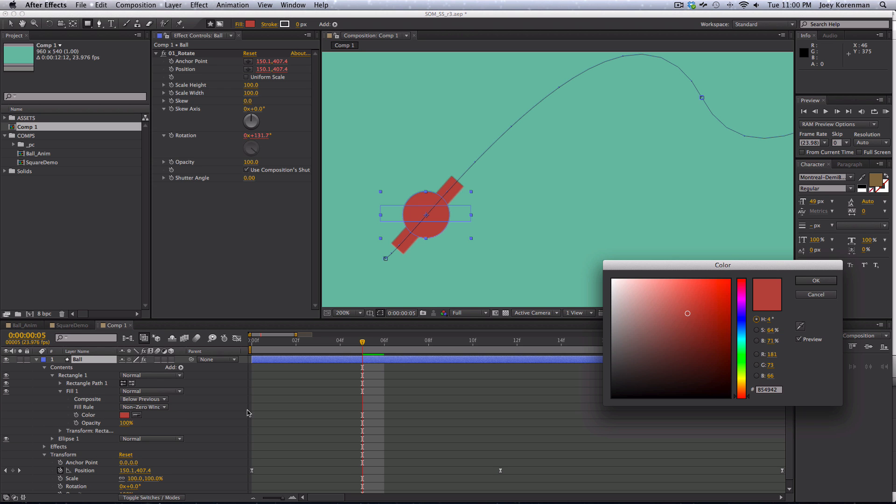
pyautogui.click(634, 283)
pyautogui.click(803, 281)
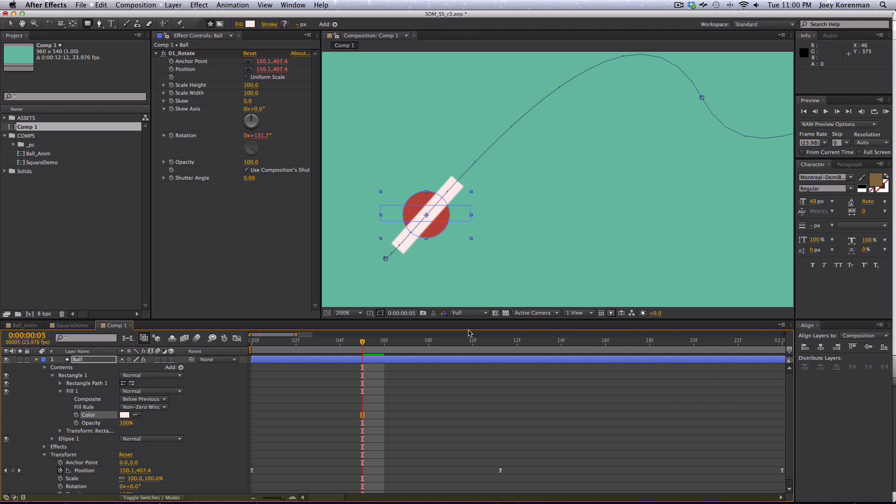
pyautogui.click(52, 376)
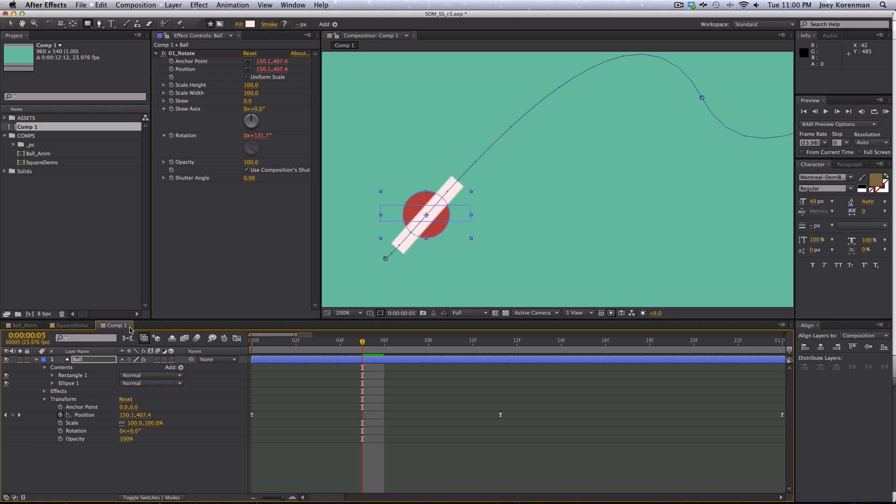
# Add an empty group inside Rectangle 1, place it above the rectangle path and name it Stripe
pyautogui.click(181, 367)
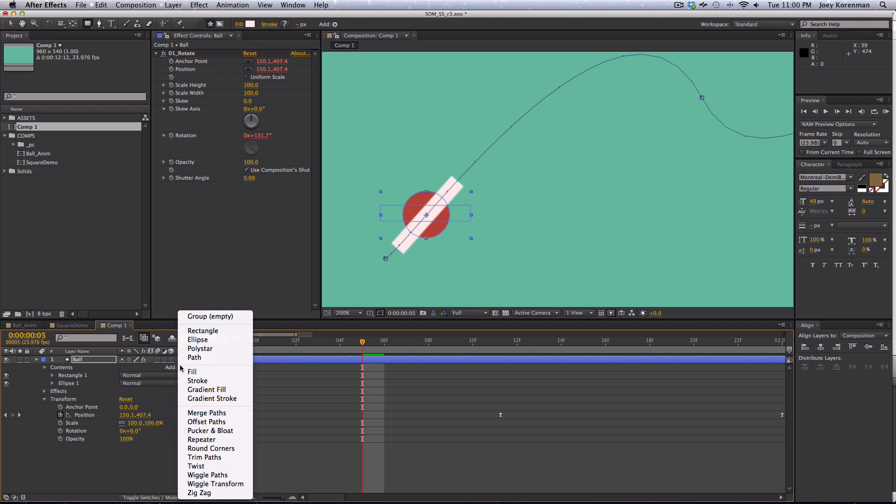
pyautogui.click(216, 317)
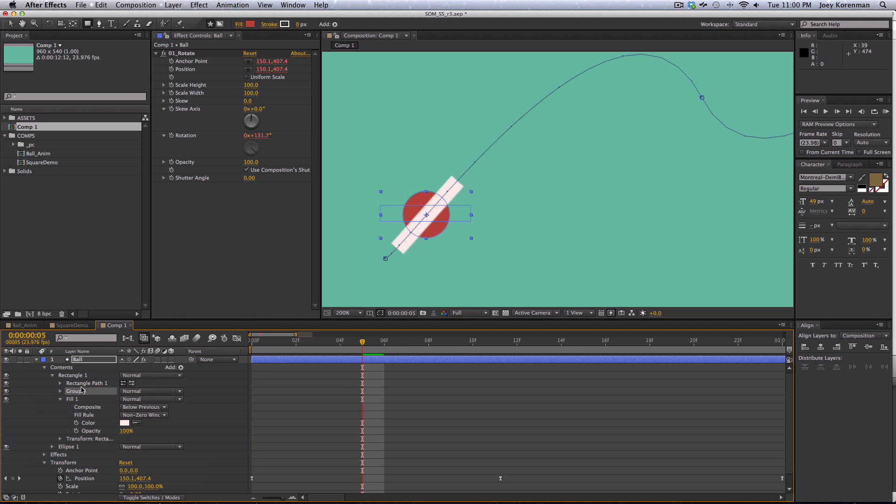
pyautogui.moveTo(81, 390); pyautogui.dragTo(88, 382)
pyautogui.press('Return')
pyautogui.write('S')
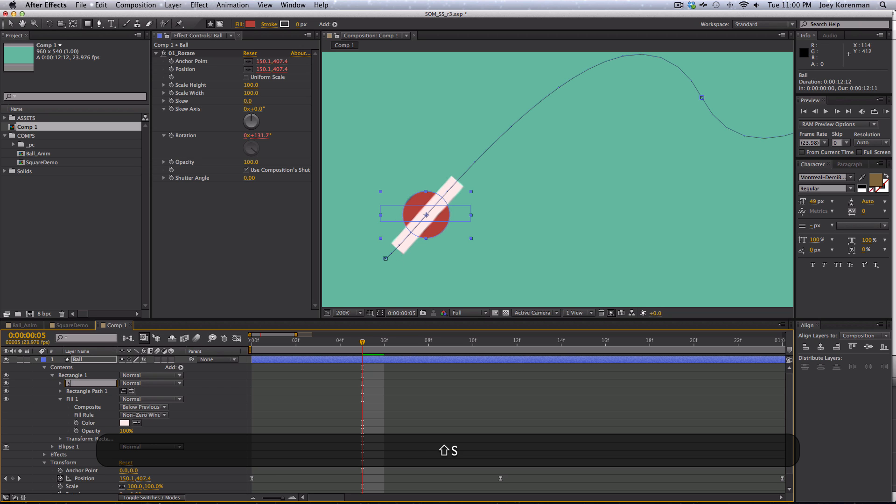
pyautogui.write('tripe')
pyautogui.press('Return')
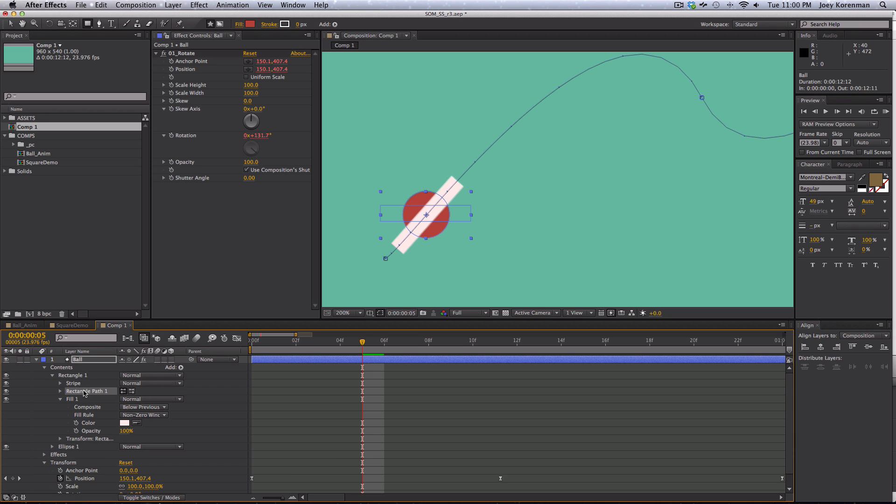
# Move Rectangle Path 1 into the Stripe group
pyautogui.moveTo(84, 393); pyautogui.dragTo(82, 383)
pyautogui.click(61, 383)
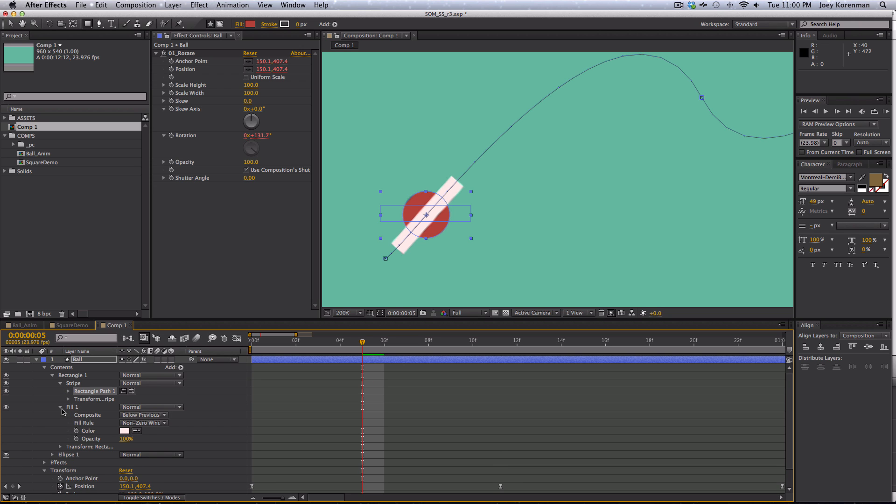
pyautogui.click(60, 408)
# Duplicate Ellipse 1 and move the copy into the Stripe group above the rectangle path
pyautogui.click(77, 423)
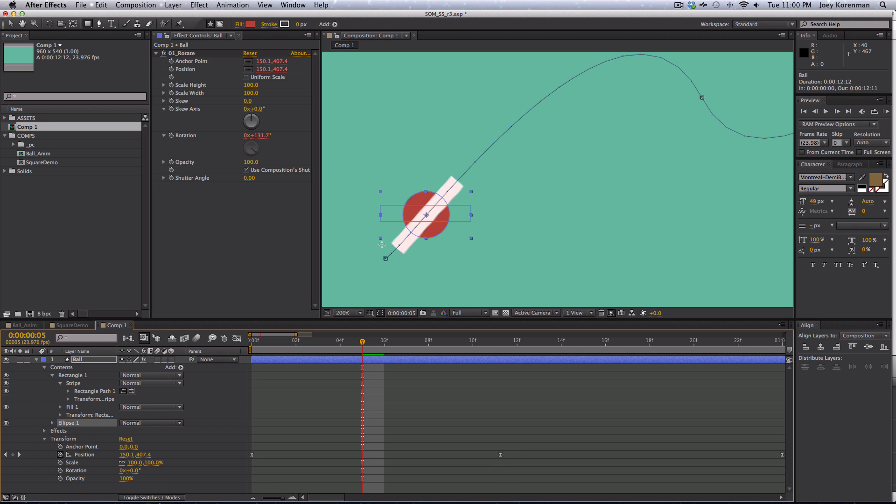
pyautogui.press('super+d')
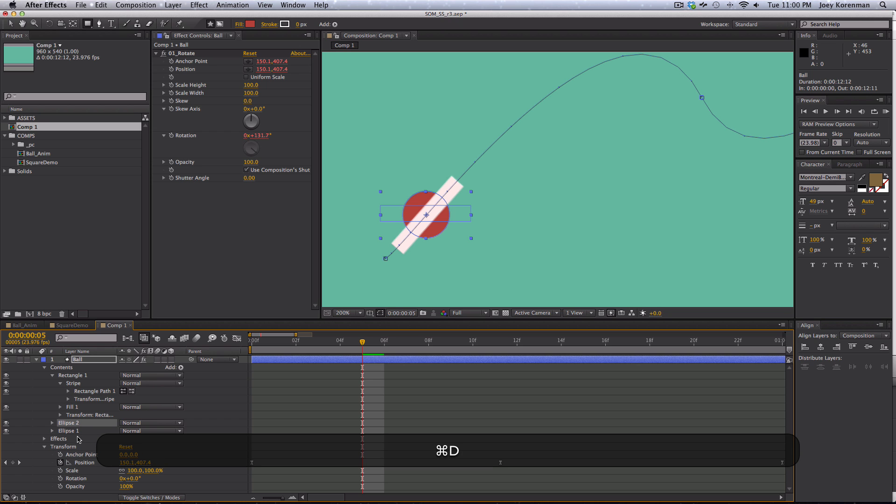
pyautogui.moveTo(74, 427); pyautogui.dragTo(95, 401)
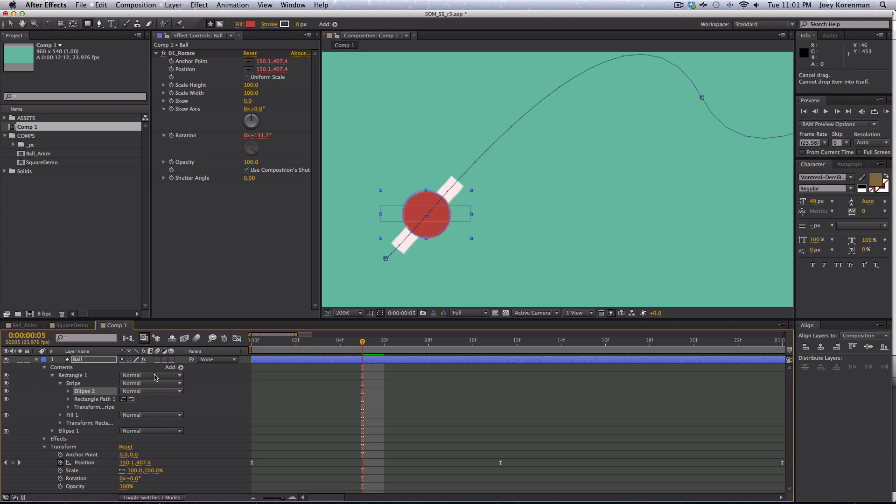
# Add Merge Paths to the Stripe group and place it between the group's stroke and fill
pyautogui.click(83, 384)
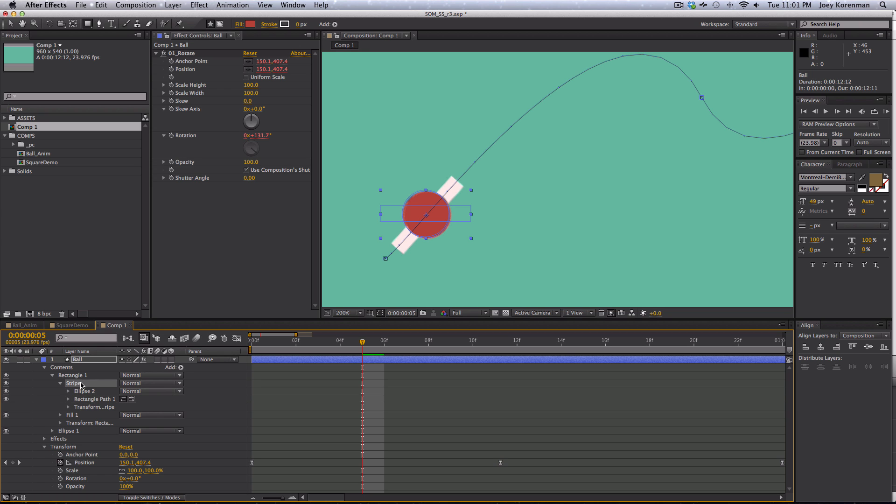
pyautogui.click(183, 368)
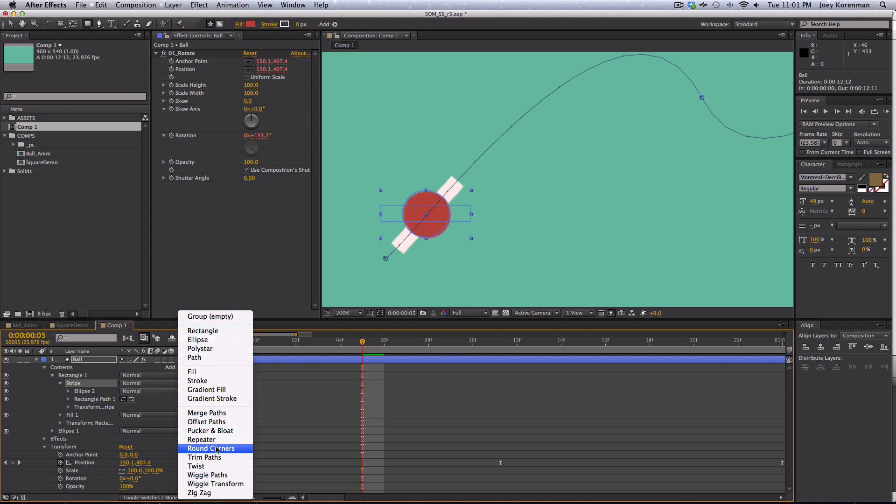
pyautogui.click(218, 413)
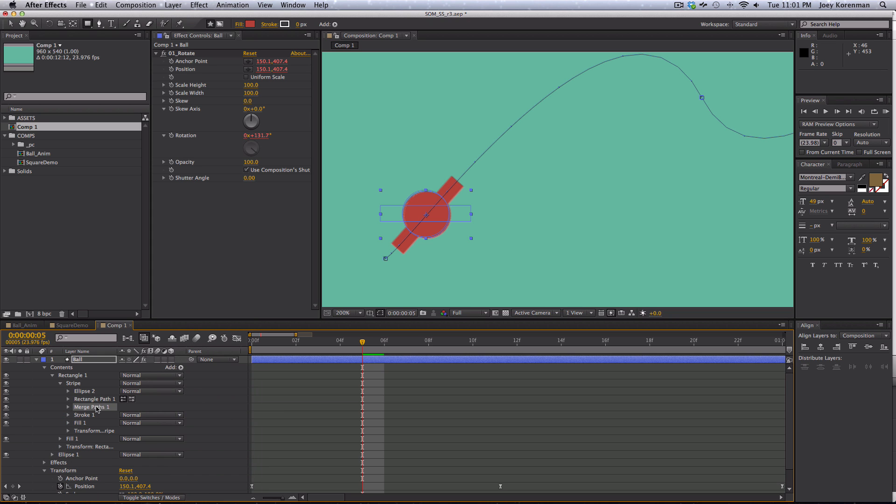
pyautogui.moveTo(102, 411); pyautogui.dragTo(107, 418)
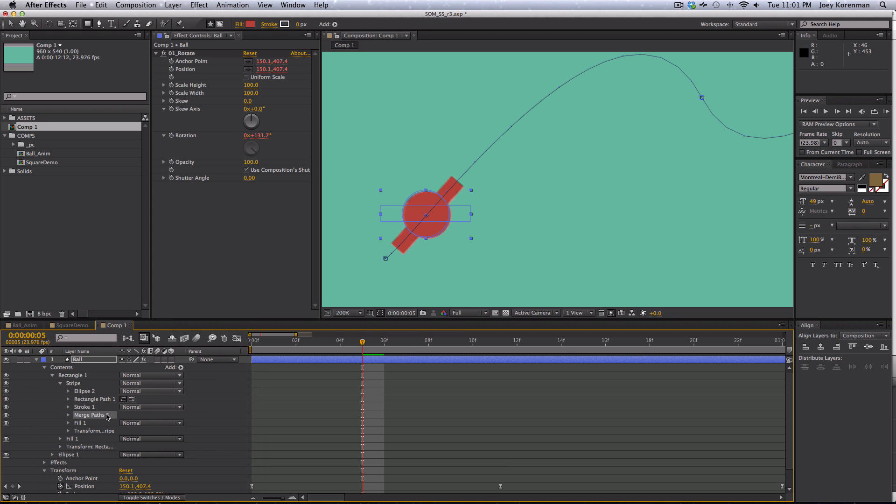
# Set the Merge Paths mode in the Stripe group to Intersect
pyautogui.click(81, 423)
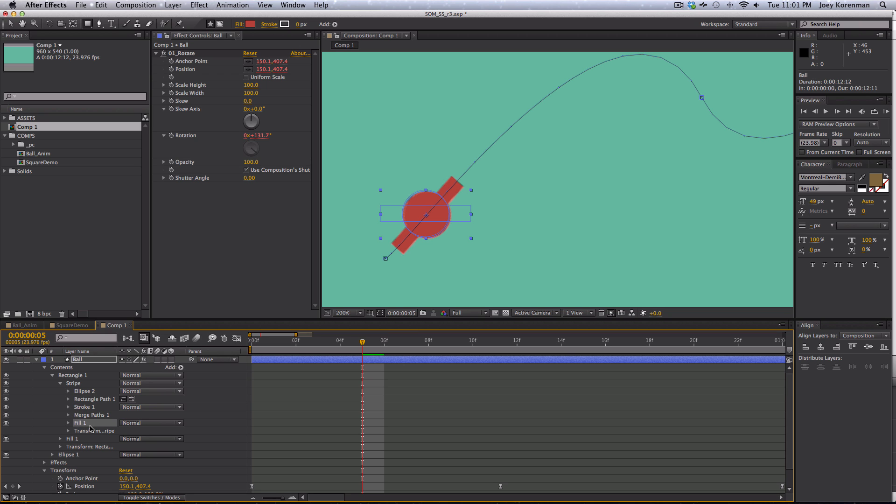
pyautogui.click(68, 415)
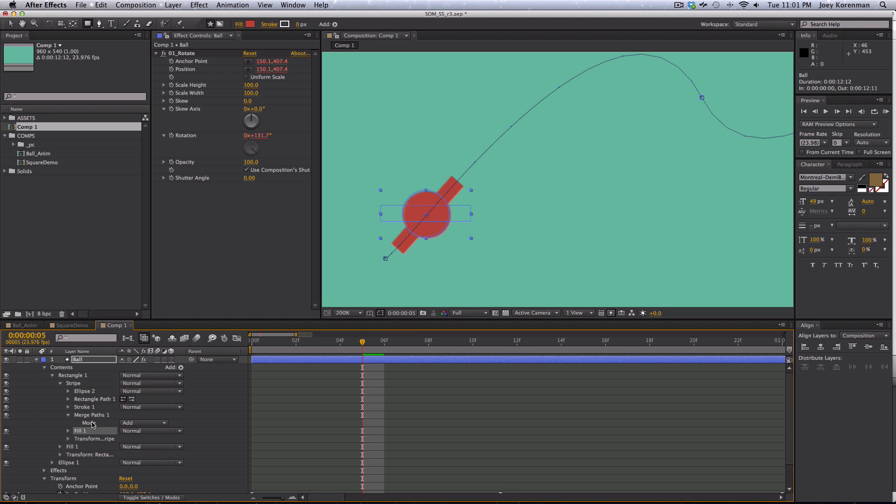
pyautogui.click(151, 423)
pyautogui.click(158, 459)
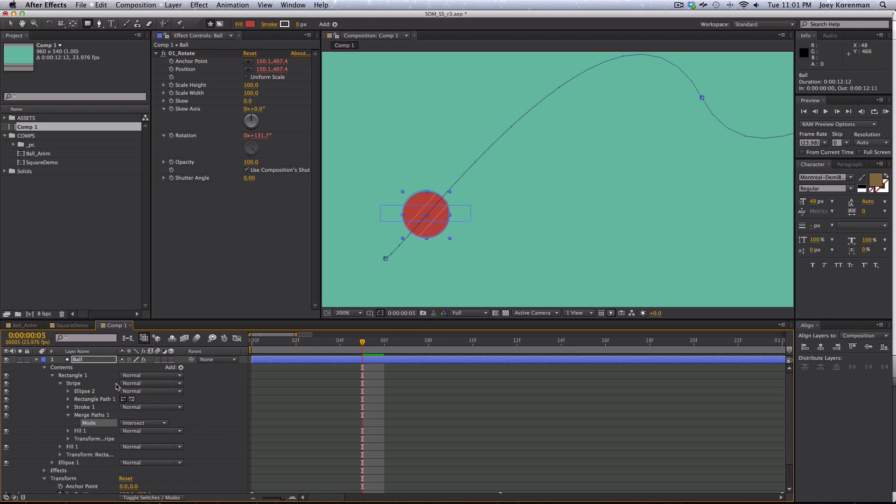
# Collapse the Merge Paths settings and delete Stroke 1 from the Stripe group
pyautogui.click(77, 392)
pyautogui.click(90, 400)
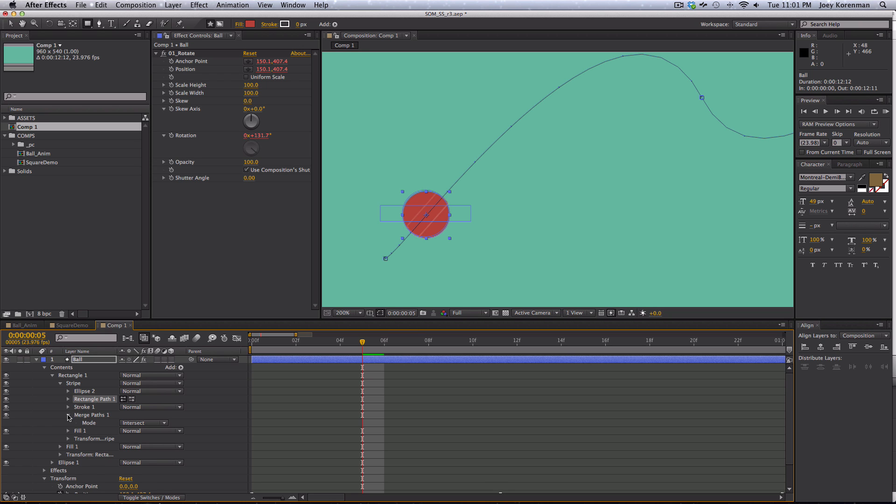
pyautogui.click(69, 416)
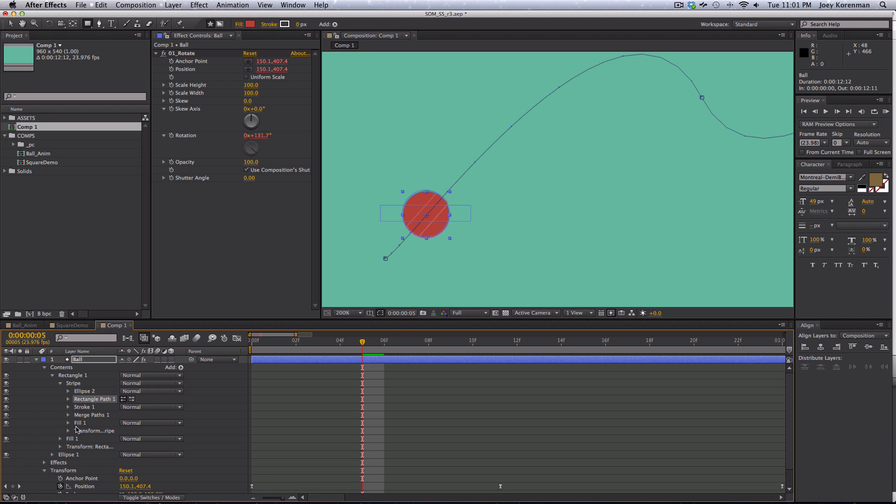
pyautogui.click(85, 408)
pyautogui.press('BackSpace')
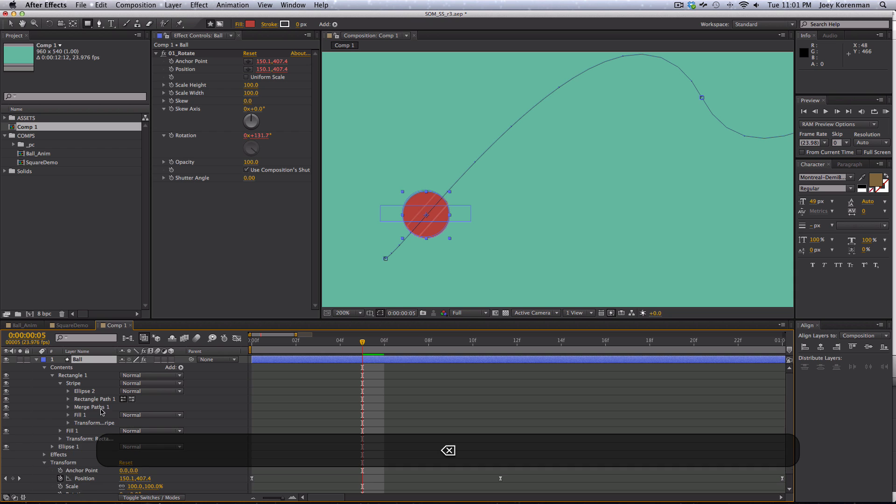
# Change the Stripe group's fill colour to white and collapse the Stripe and Rectangle 1 groups
pyautogui.click(68, 415)
pyautogui.click(124, 438)
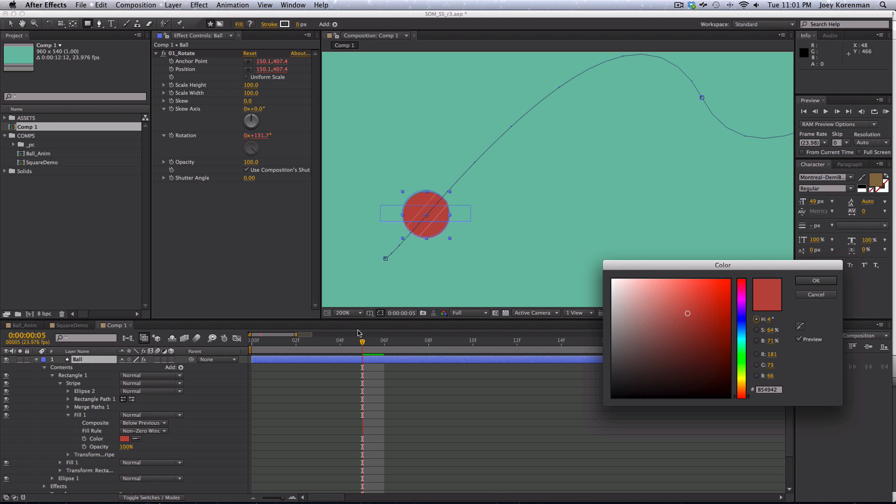
pyautogui.click(618, 290)
pyautogui.click(816, 280)
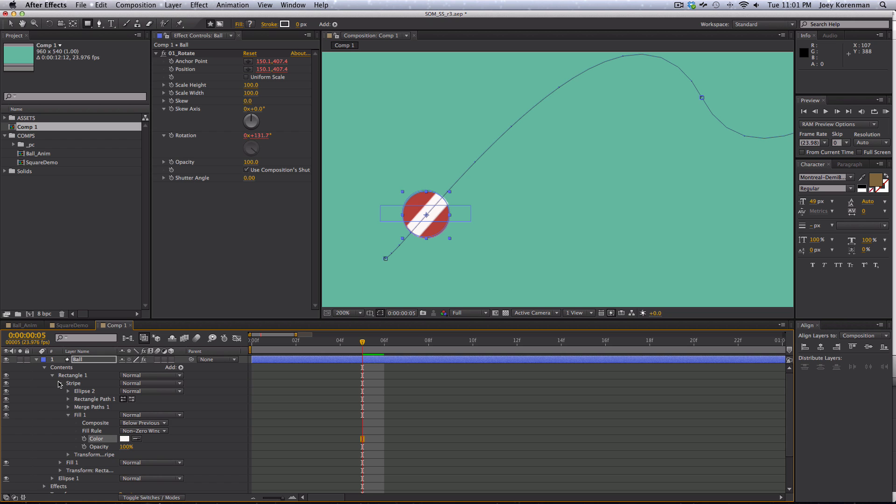
pyautogui.click(60, 383)
pyautogui.click(52, 375)
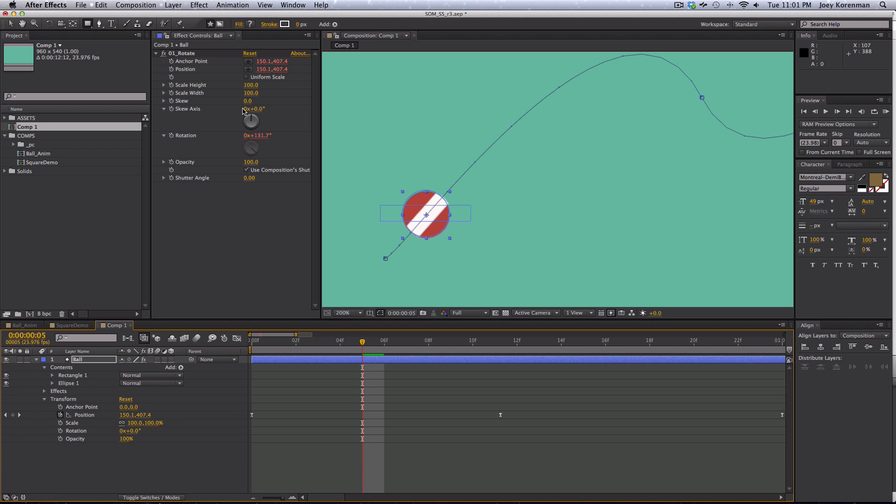
# Try a different Scale Width on the Ball's 01_Rotate effect, then undo it
pyautogui.moveTo(251, 93); pyautogui.dragTo(290, 93)
pyautogui.press('super+z')
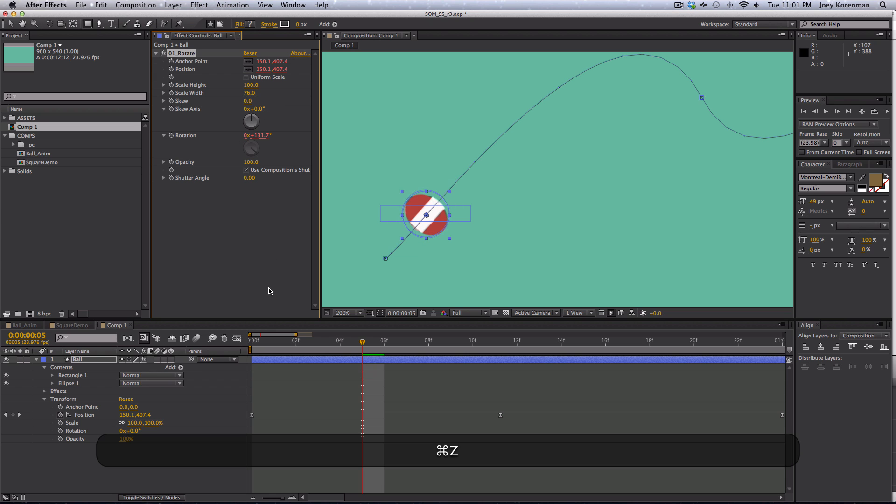
pyautogui.press('super+z')
# Show only the Ball layer's Rotation property, try rotating the layer, and undo the rotation
pyautogui.click(122, 369)
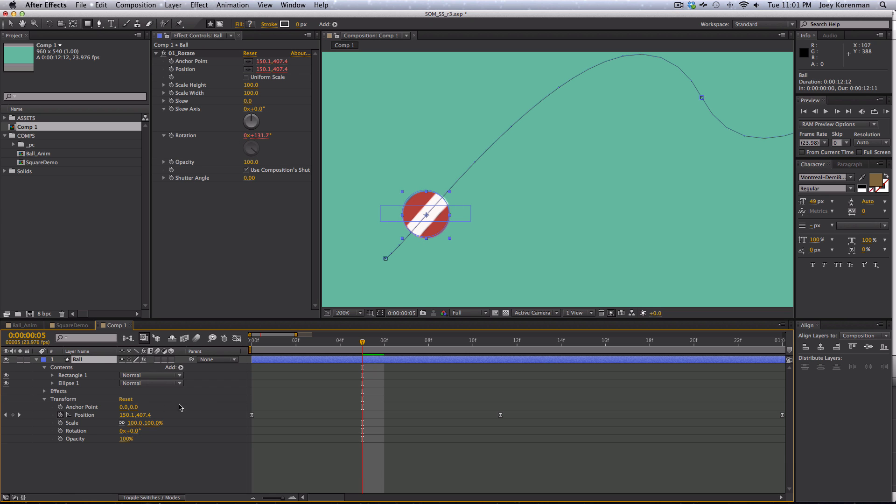
pyautogui.press('r')
pyautogui.moveTo(130, 368)
pyautogui.mouseDown()
pyautogui.moveTo(246, 353)
pyautogui.moveTo(156, 359)
pyautogui.moveTo(202, 356)
pyautogui.moveTo(135, 378)
pyautogui.mouseUp()
pyautogui.press('super+z')
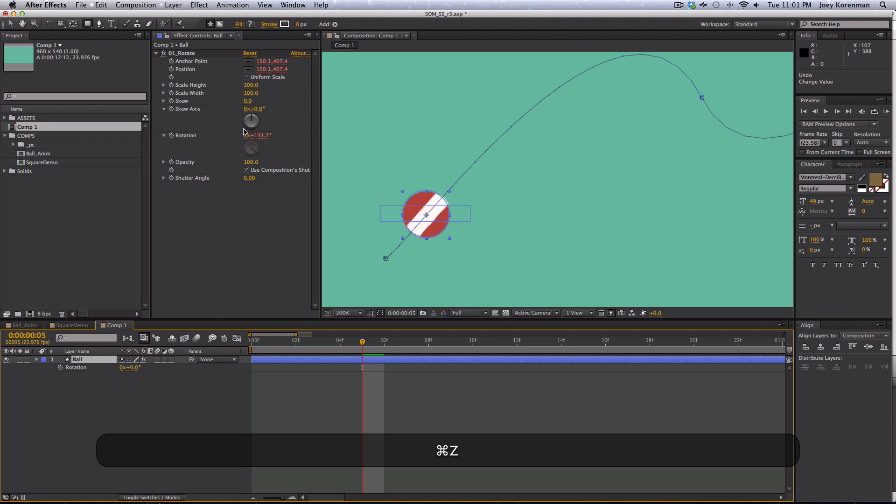
# Try stretching the ball with a 01_Rotate Scale Width of 205 while rotating the layer, then undo both changes
pyautogui.moveTo(251, 94); pyautogui.dragTo(290, 84)
pyautogui.moveTo(133, 368); pyautogui.dragTo(261, 341)
pyautogui.press('super+z')
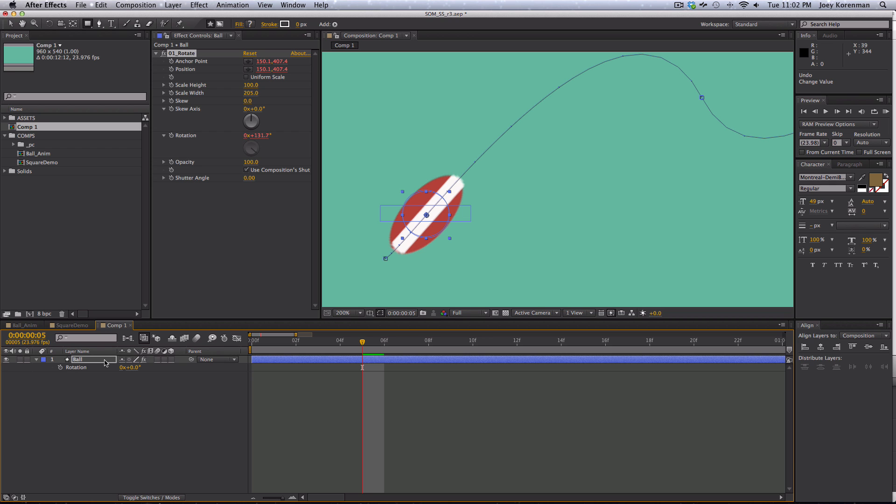
pyautogui.press('super+z')
# Bring the whole composition into view at 100% and play the Ball layer to examine how the stripe follows the motion path
pyautogui.click(124, 438)
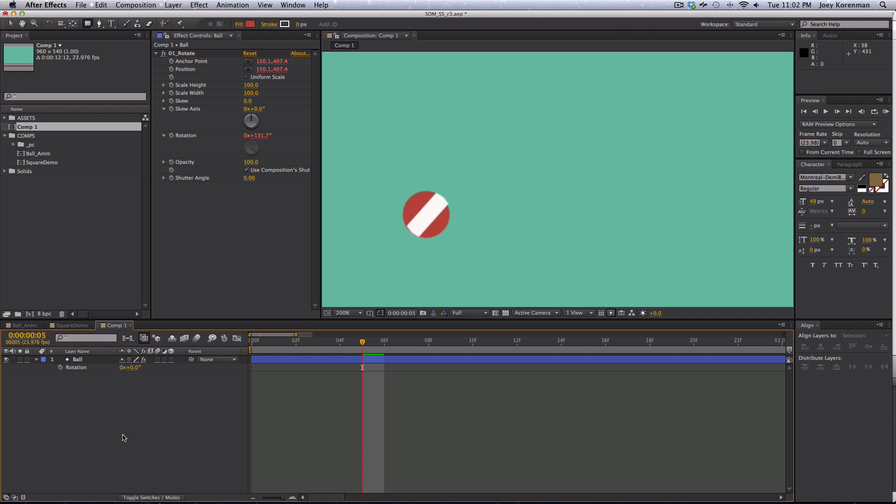
pyautogui.press(',')
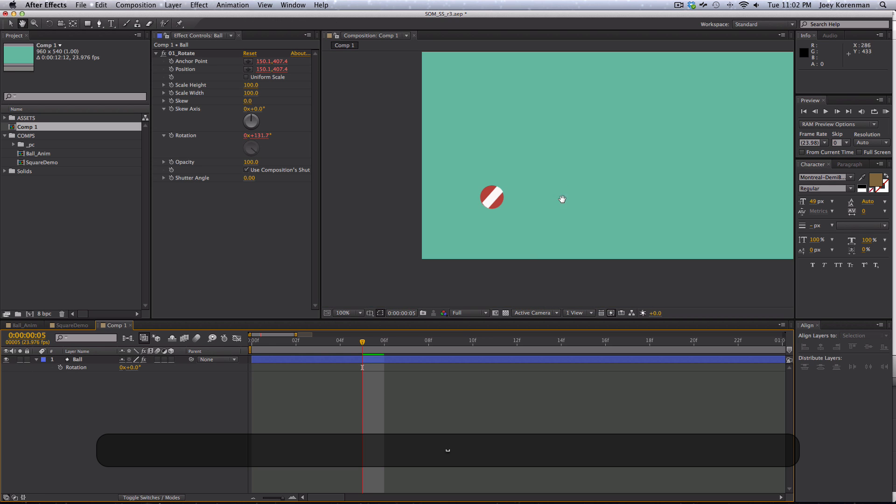
pyautogui.moveTo(561, 198); pyautogui.dragTo(471, 239)
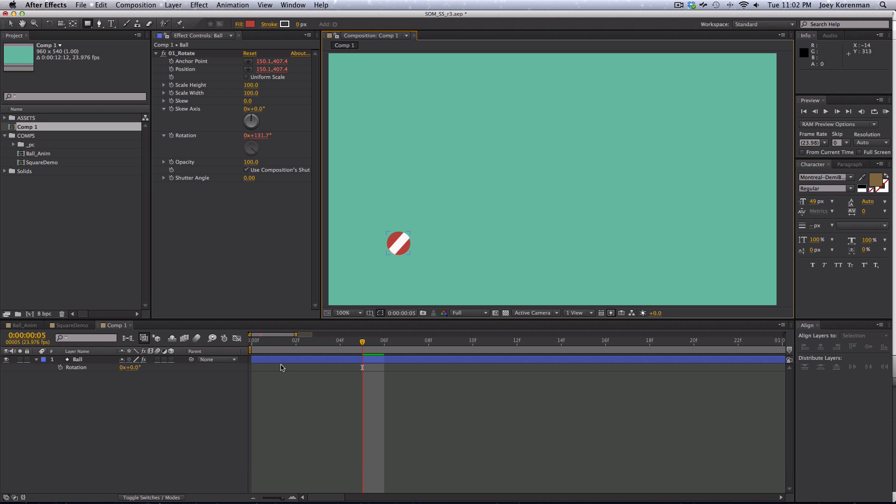
pyautogui.moveTo(325, 342); pyautogui.dragTo(296, 351)
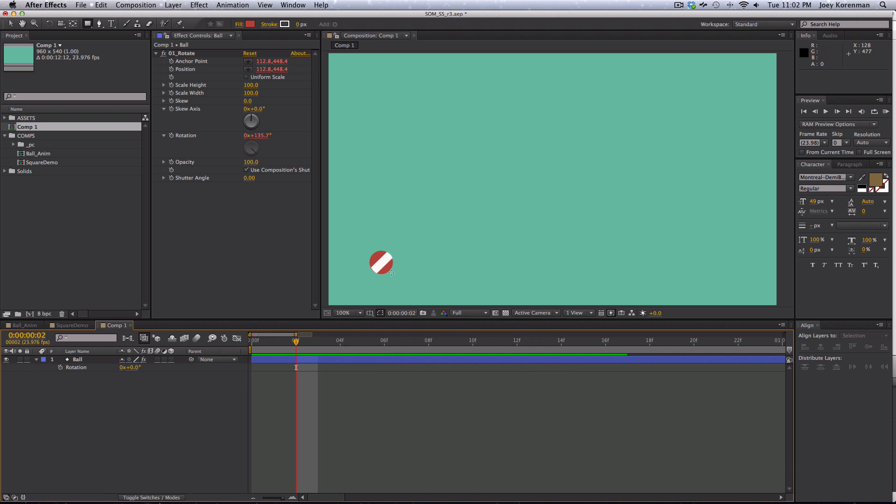
pyautogui.press('v')
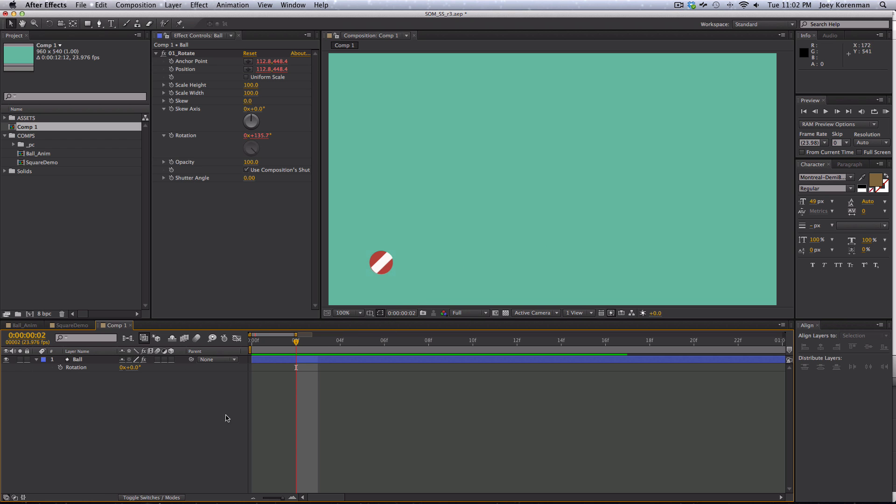
pyautogui.click(80, 360)
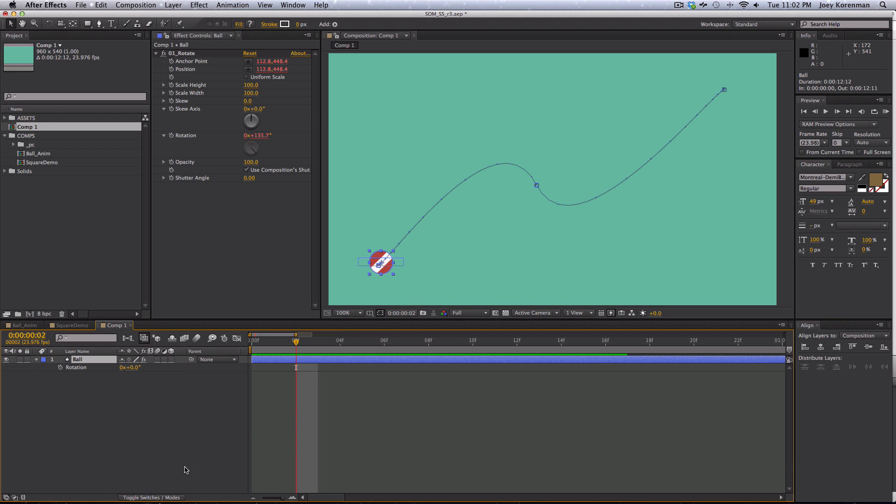
pyautogui.press('space')
pyautogui.press('space')
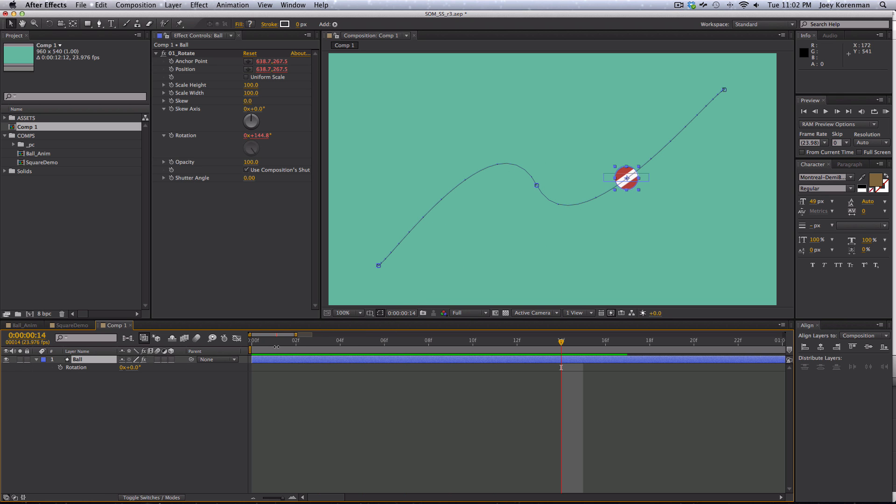
# Reshape the ball's motion path into a steep arch by raising the middle keyframe and moving the last keyframe to 380, 468, then preview it
pyautogui.click(379, 265)
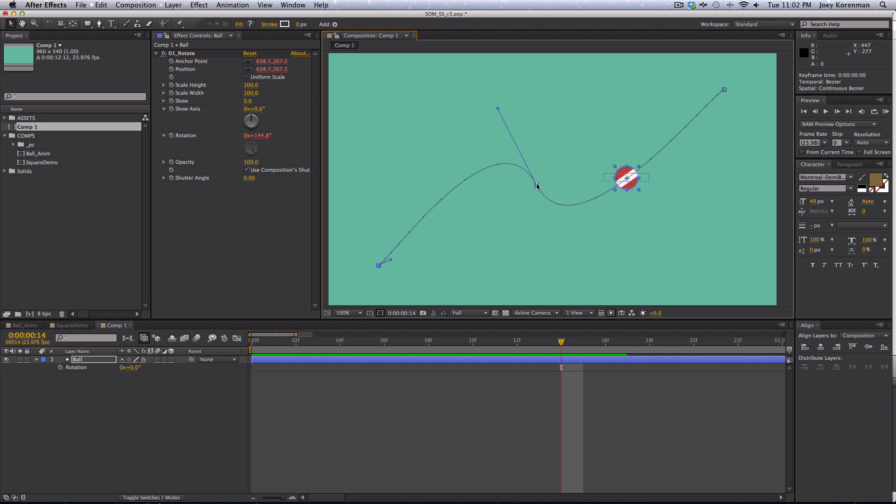
pyautogui.moveTo(536, 184); pyautogui.dragTo(463, 132)
pyautogui.moveTo(724, 89); pyautogui.dragTo(507, 273)
pyautogui.click(252, 342)
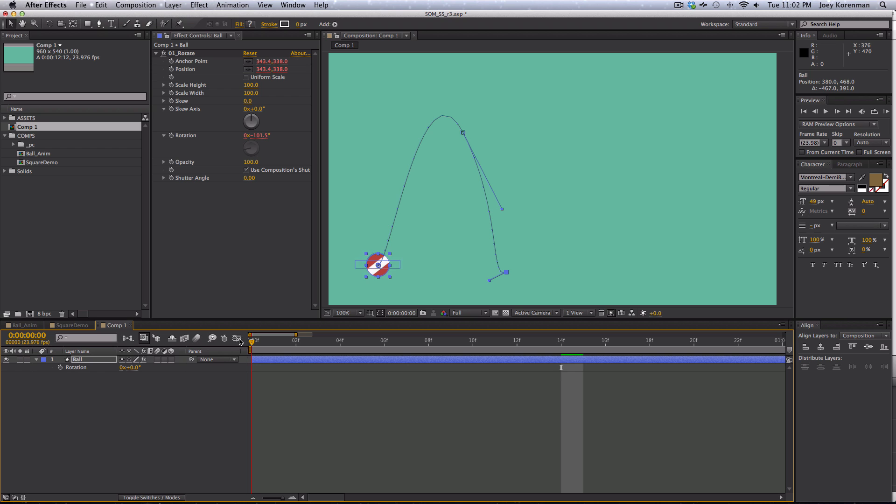
pyautogui.press('space')
pyautogui.press('space')
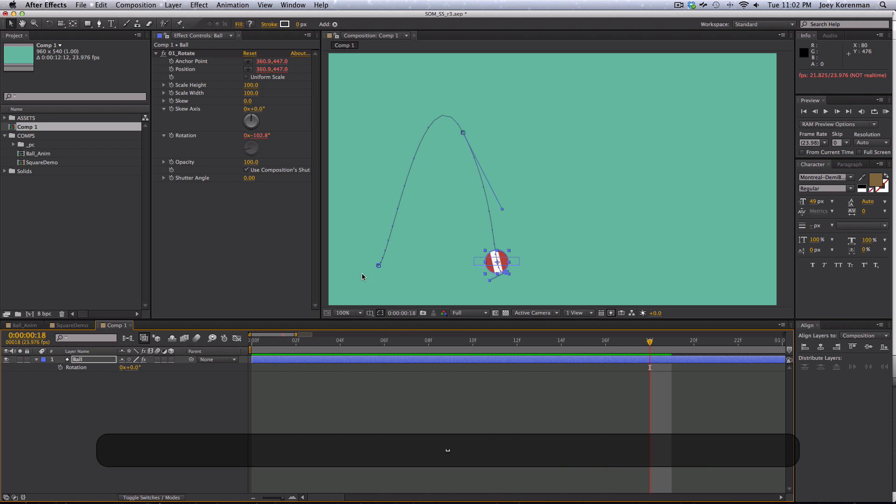
pyautogui.moveTo(274, 343); pyautogui.dragTo(384, 352)
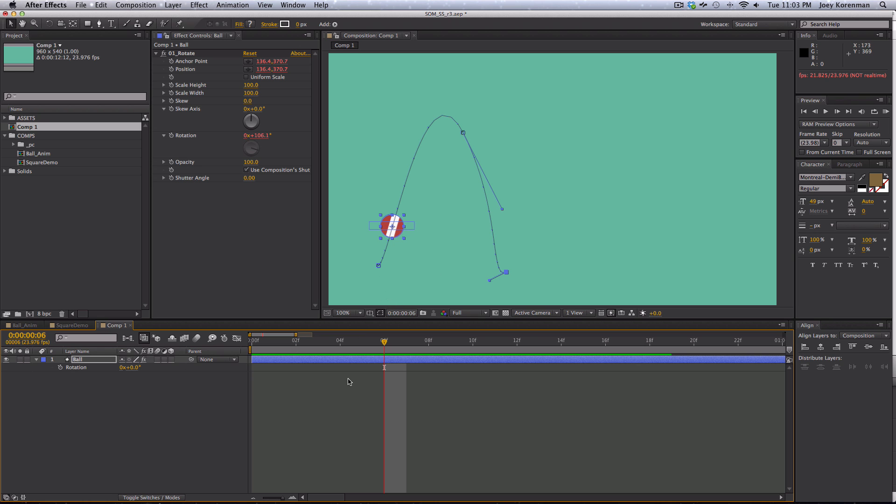
# Move the last keyframe of the ball's motion path to 624, 427 and review the animation up to frame 11
pyautogui.moveTo(489, 279); pyautogui.dragTo(621, 254)
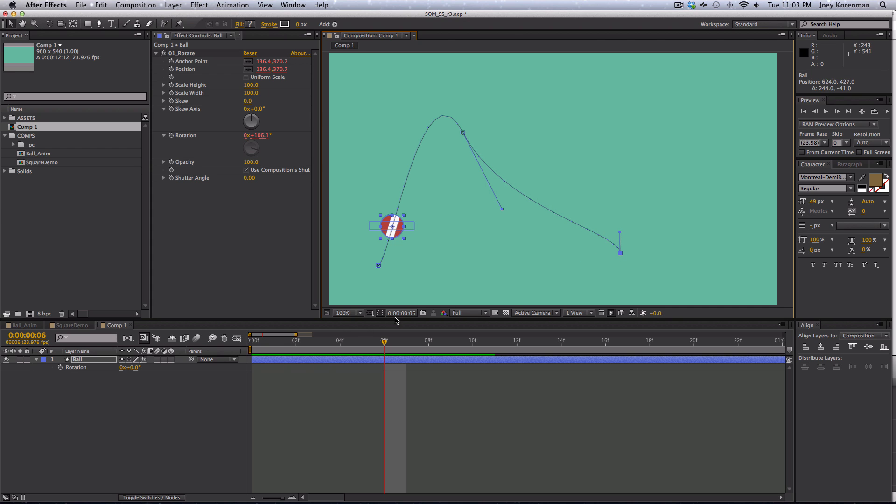
pyautogui.moveTo(270, 344)
pyautogui.mouseDown()
pyautogui.moveTo(256, 343)
pyautogui.moveTo(373, 337)
pyautogui.moveTo(256, 348)
pyautogui.mouseUp()
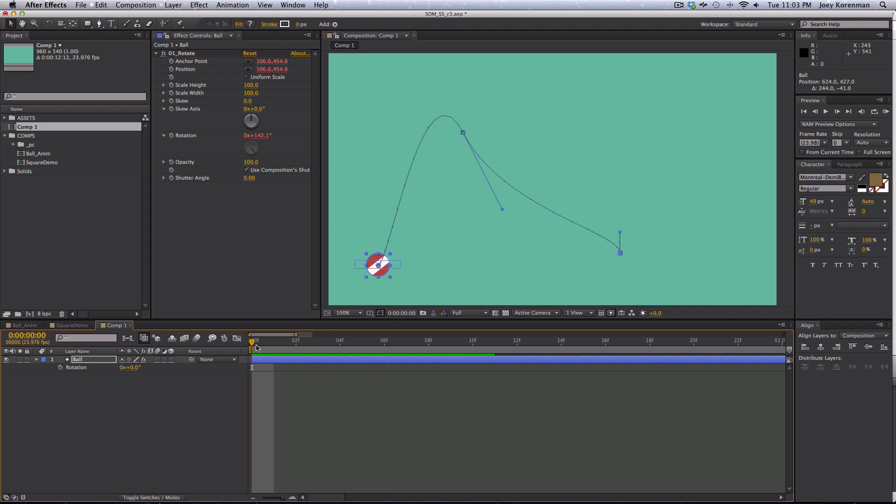
pyautogui.press('space')
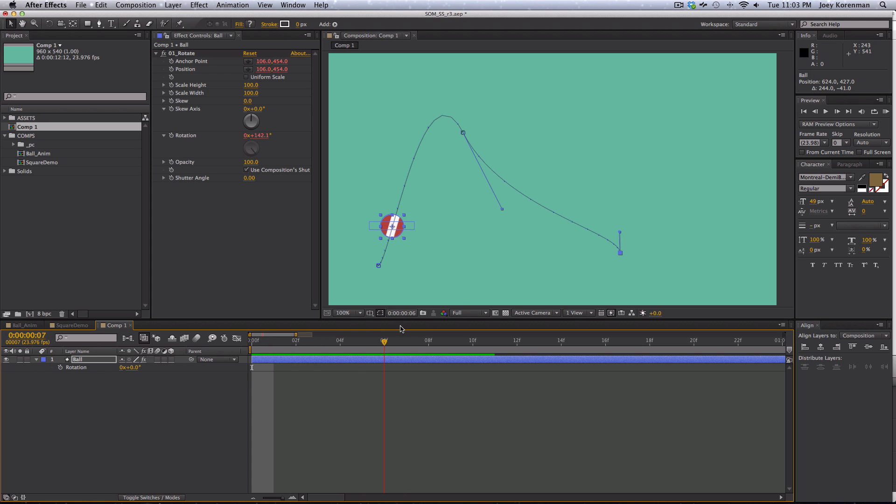
pyautogui.click(254, 389)
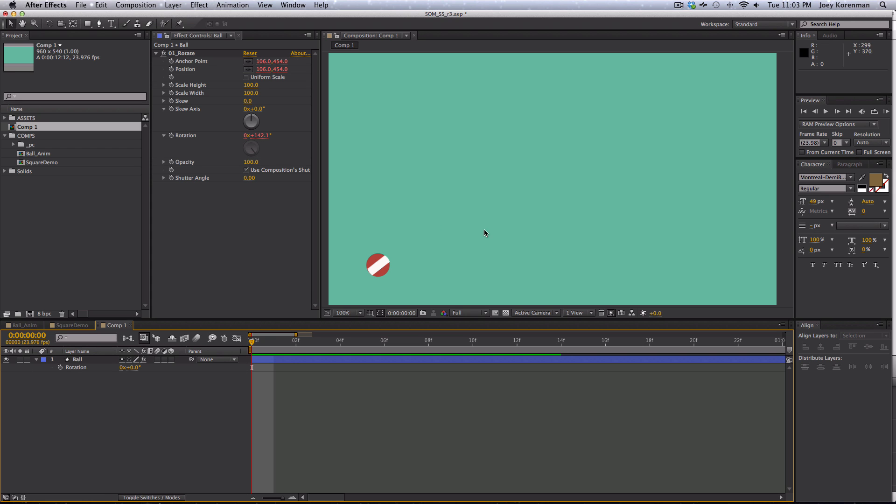
pyautogui.click(290, 347)
pyautogui.moveTo(290, 348); pyautogui.dragTo(495, 348)
# Collapse the 01_Rotate effect, duplicate it, and rename the copy 02_Scale
pyautogui.click(156, 53)
pyautogui.click(186, 53)
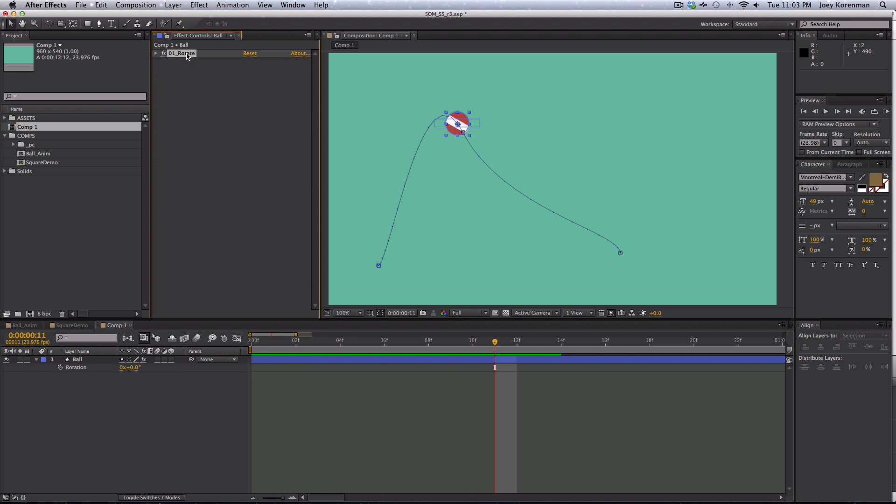
pyautogui.press('super+d')
pyautogui.press('Return')
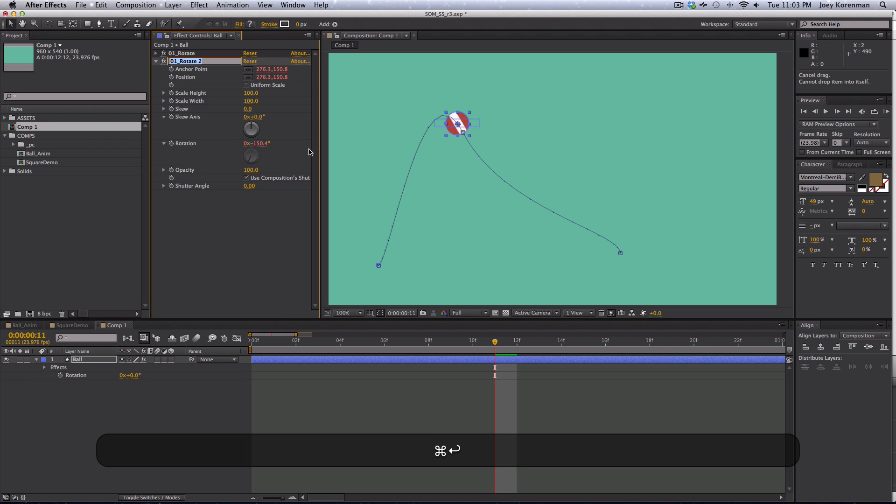
pyautogui.write('02_Scale')
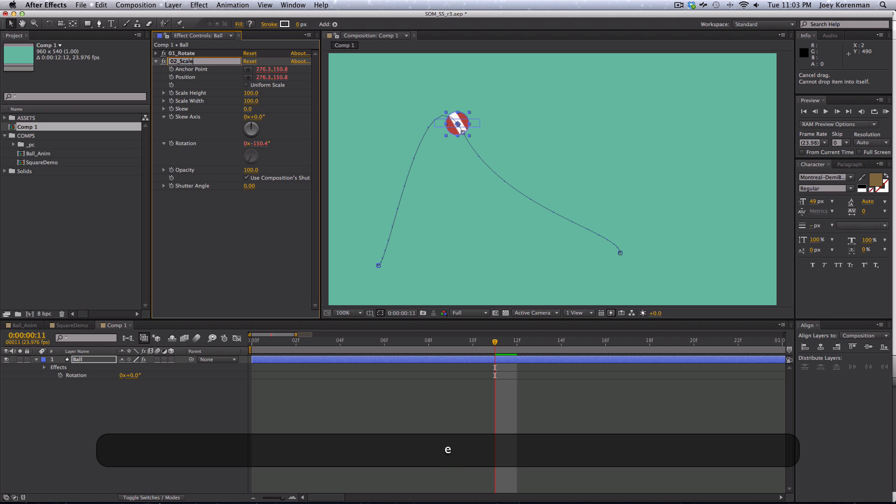
pyautogui.press('Return')
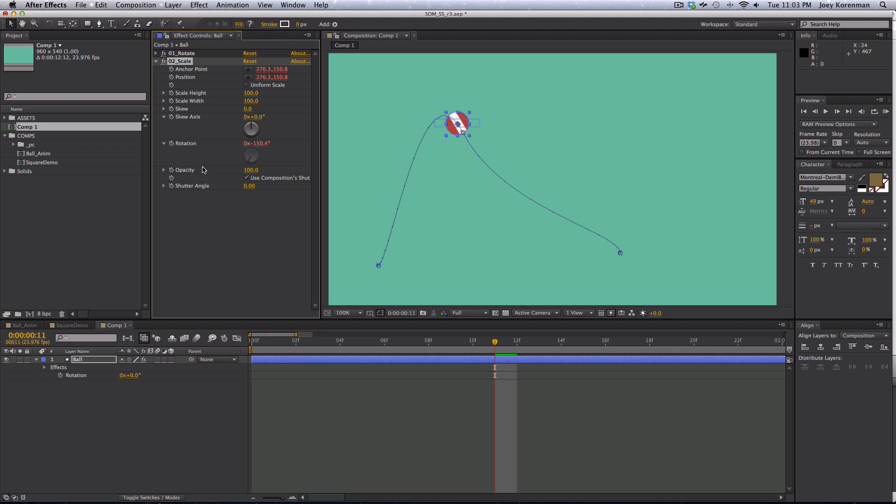
# Reveal the Ball layer's expressions and delete the Rotation expression from the 02_Scale effect
pyautogui.click(89, 361)
pyautogui.press('u')
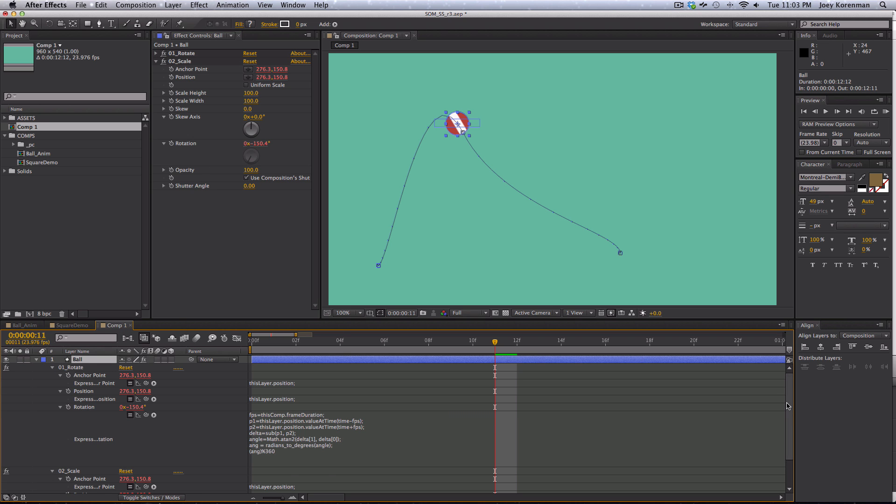
pyautogui.scroll(-3, 777, 418)
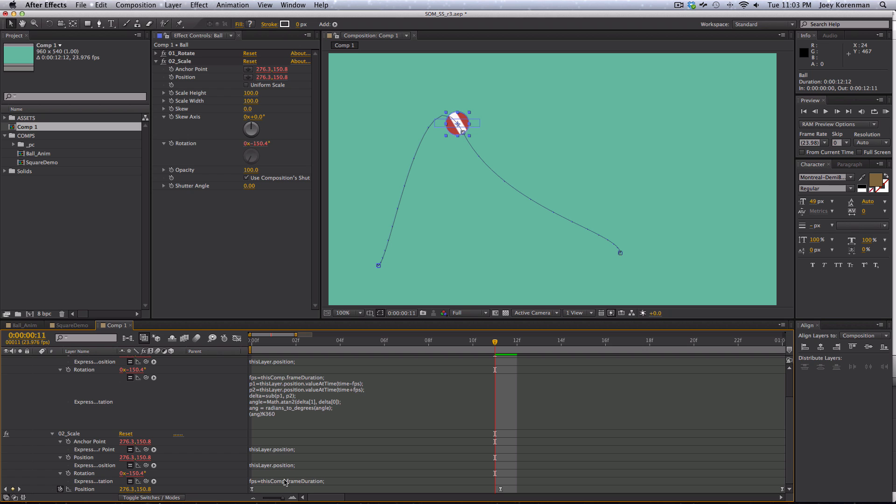
pyautogui.click(260, 482)
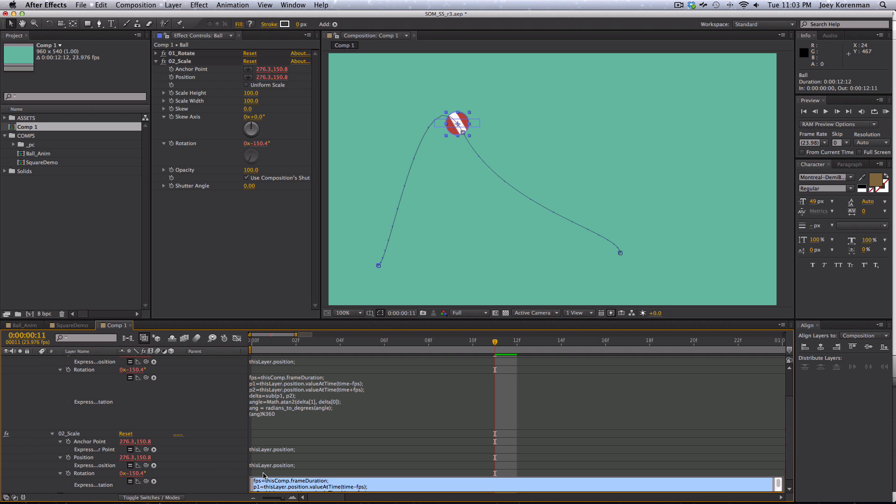
pyautogui.press('BackSpace')
pyautogui.press('KP_Enter')
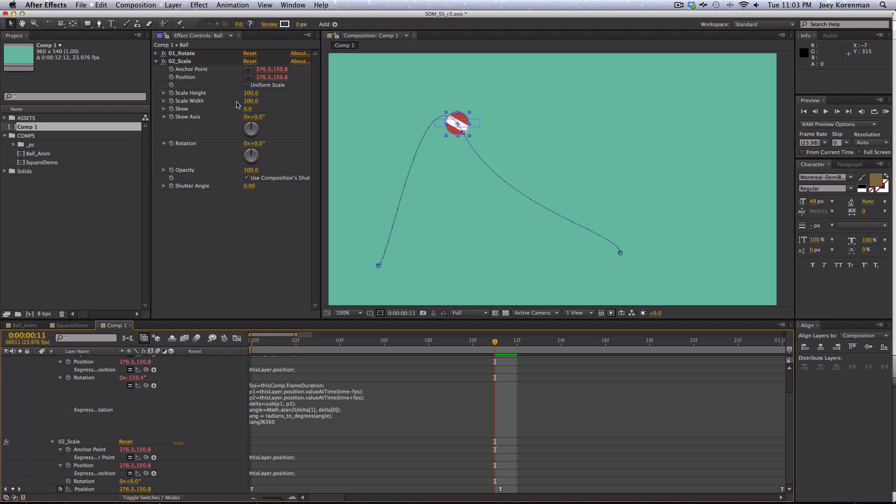
# Try different Scale Width and Scale Height values on the 02_Scale effect, then undo the changes
pyautogui.moveTo(251, 101)
pyautogui.mouseDown()
pyautogui.moveTo(346, 102)
pyautogui.moveTo(254, 111)
pyautogui.mouseUp()
pyautogui.press('super+z')
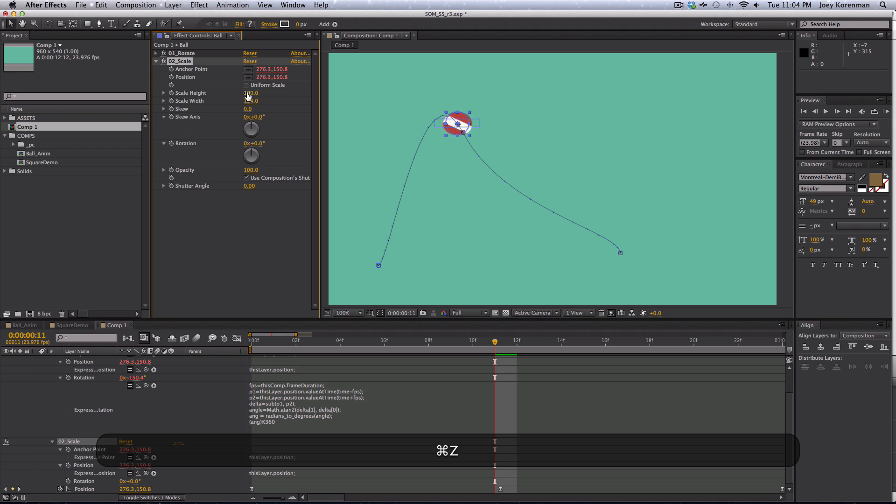
pyautogui.press('super+z')
pyautogui.press('super+z')
pyautogui.press('super+z')
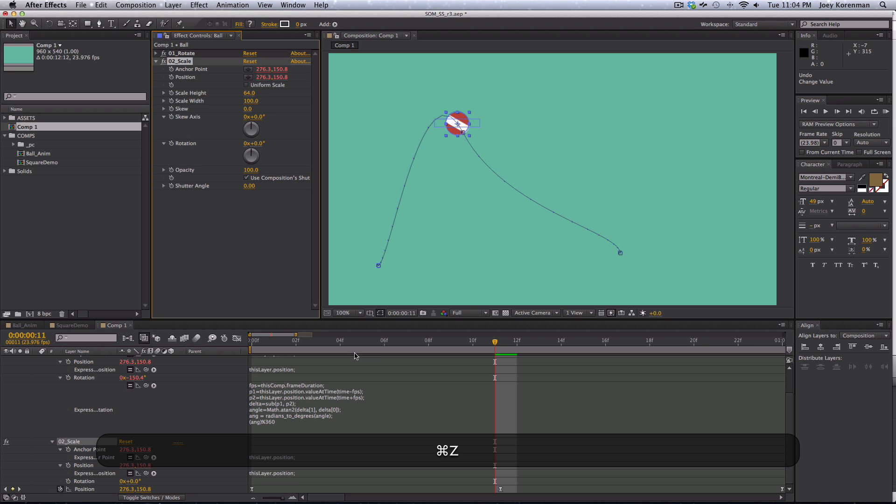
pyautogui.press('super+z')
# Try stretching the ball with 02_Scale's Scale Width at frame 5, then undo it
pyautogui.moveTo(269, 341); pyautogui.dragTo(366, 326)
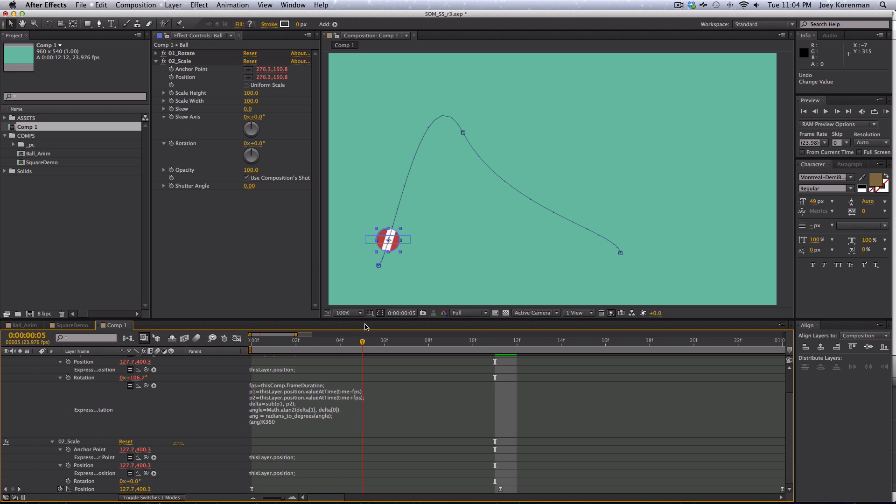
pyautogui.moveTo(250, 101); pyautogui.dragTo(302, 138)
pyautogui.press('super+z')
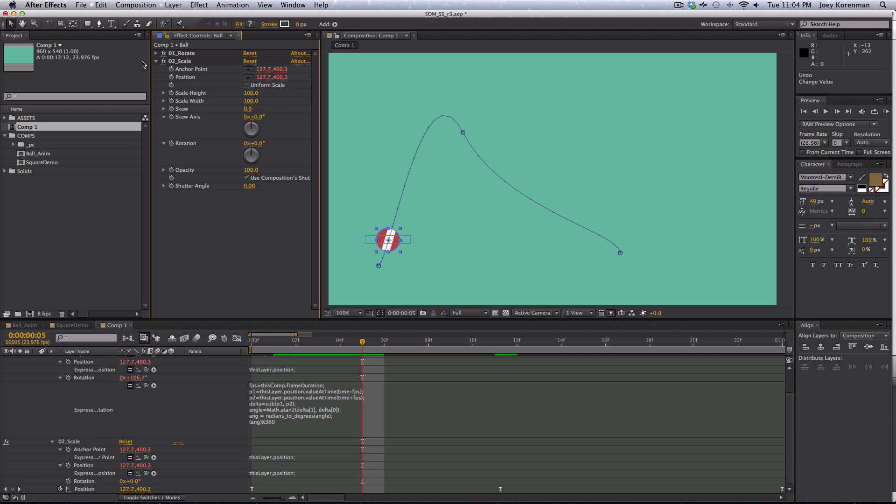
# Duplicate the 01_Rotate effect, move the copy below 02_Scale, and rename it 03_Unrotate
pyautogui.click(156, 62)
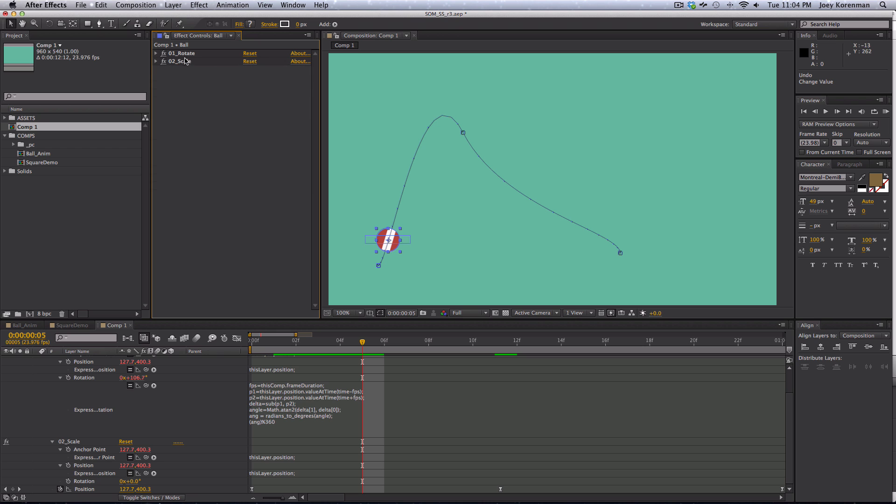
pyautogui.click(190, 55)
pyautogui.press('super+d')
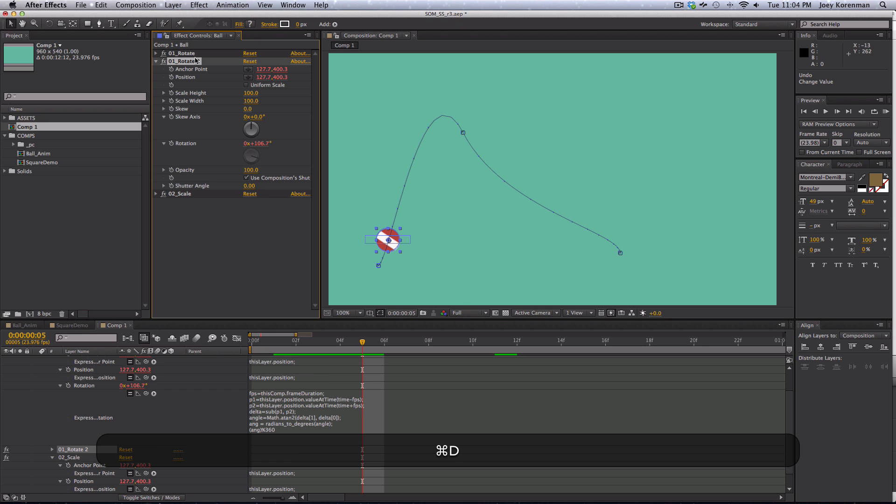
pyautogui.moveTo(190, 61); pyautogui.dragTo(207, 204)
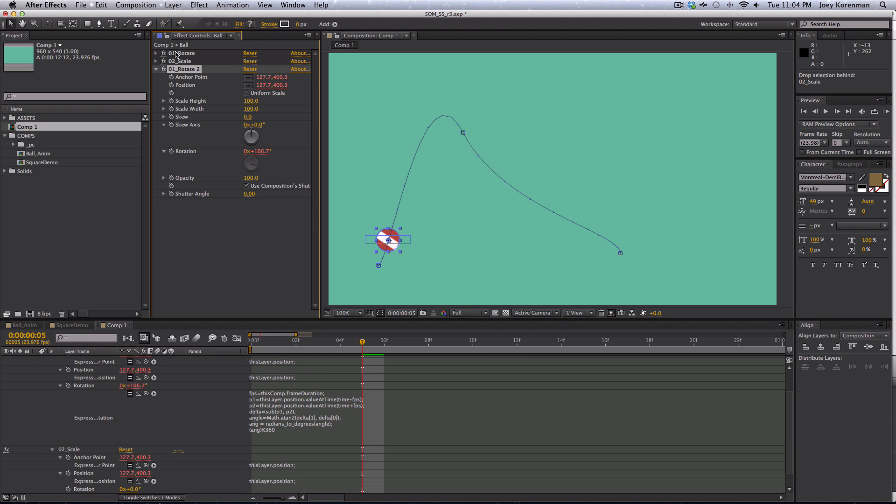
pyautogui.press('Return')
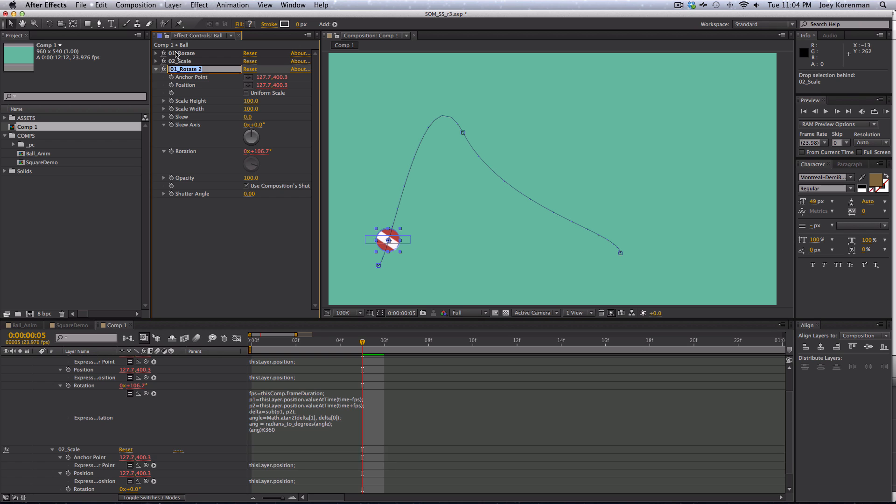
pyautogui.write('03_Unrotate')
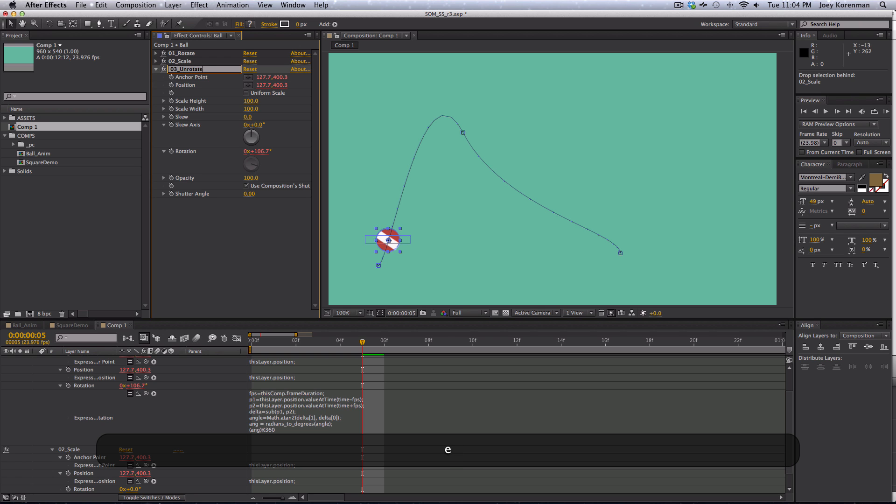
pyautogui.press('Return')
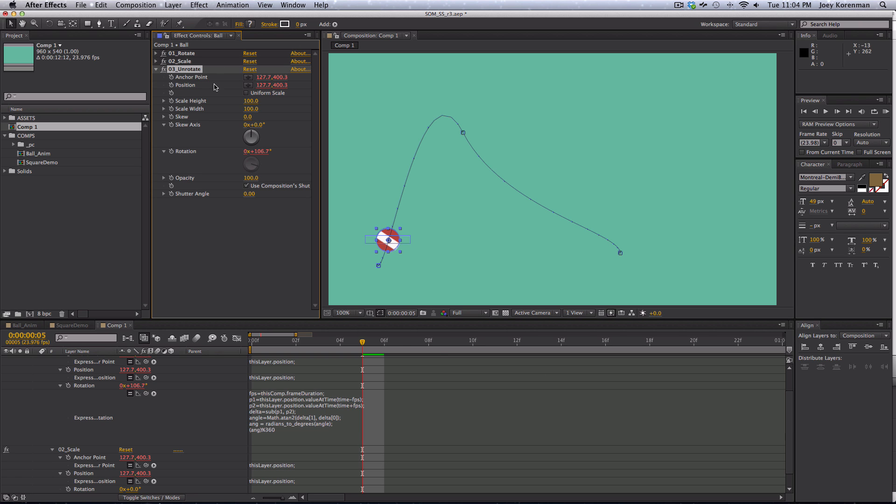
# Remove the Rotation expression from the 03_Unrotate effect
pyautogui.click(191, 54)
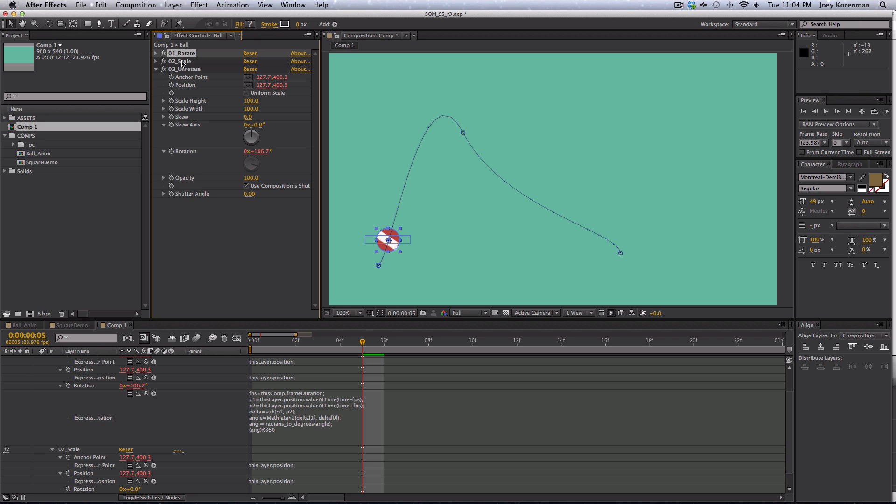
pyautogui.click(183, 62)
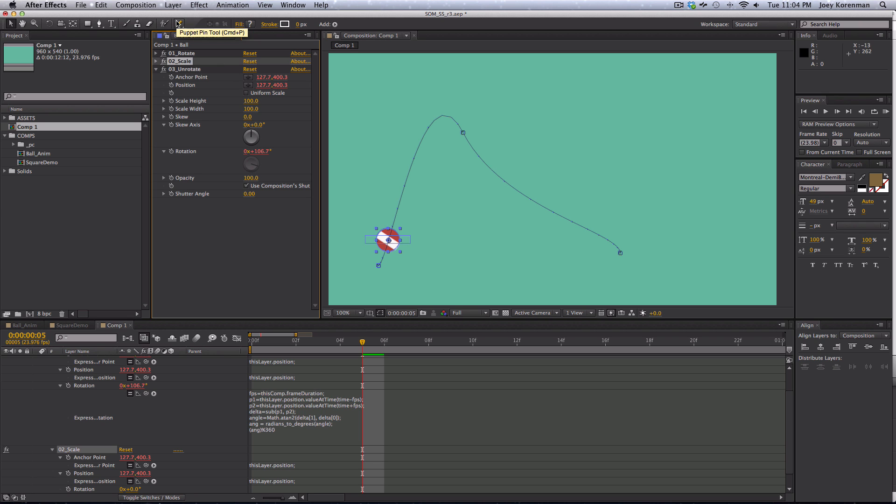
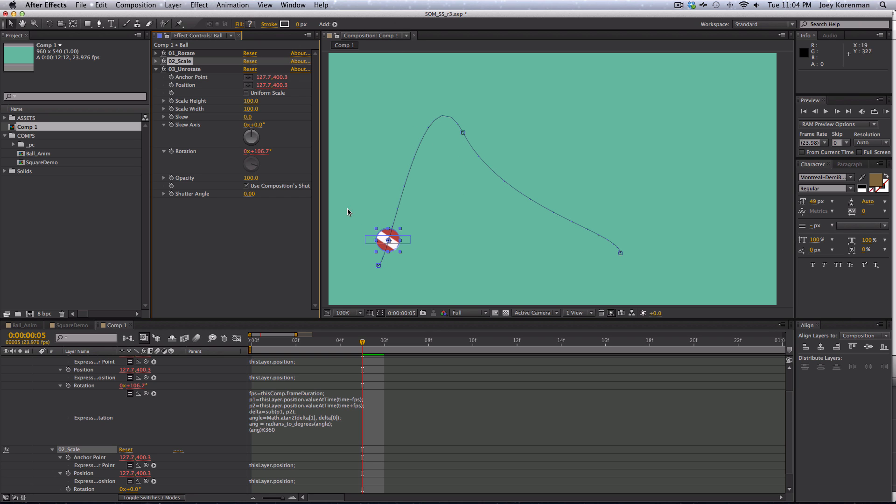
pyautogui.click(191, 71)
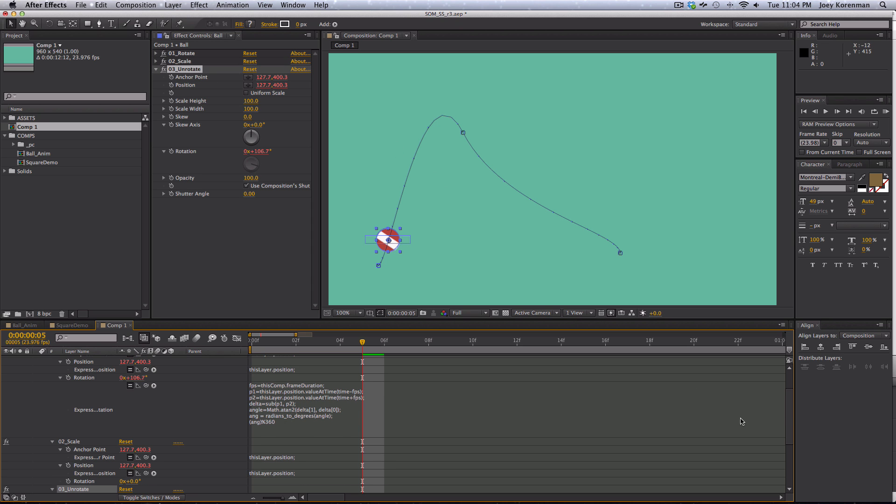
pyautogui.scroll(-4, 789, 415)
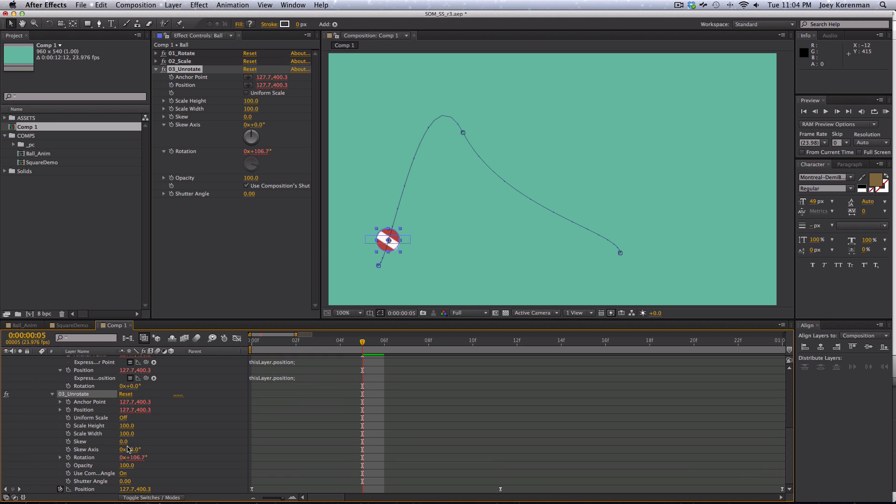
pyautogui.click(60, 457)
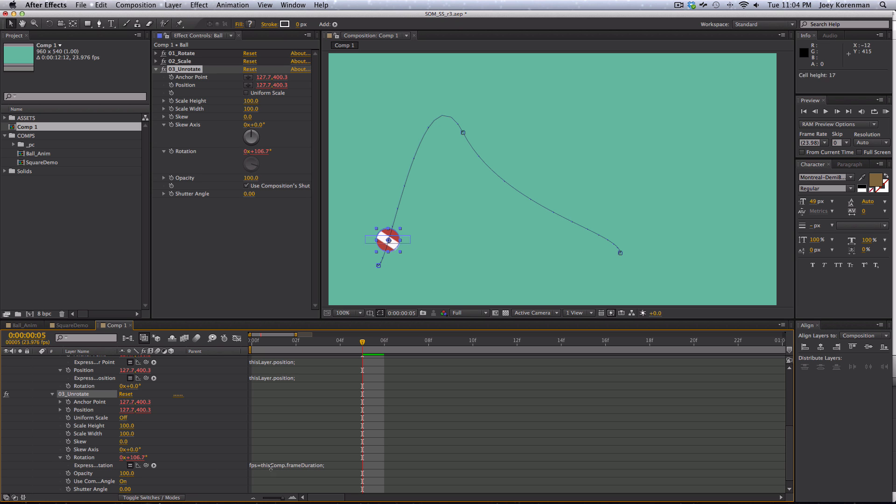
pyautogui.click(406, 465)
pyautogui.scroll(-1, 789, 438)
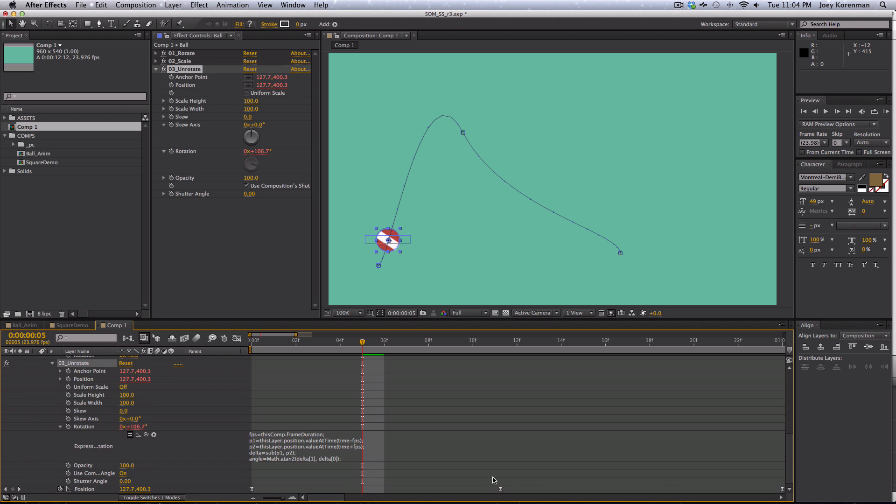
pyautogui.click(391, 434)
pyautogui.press('BackSpace')
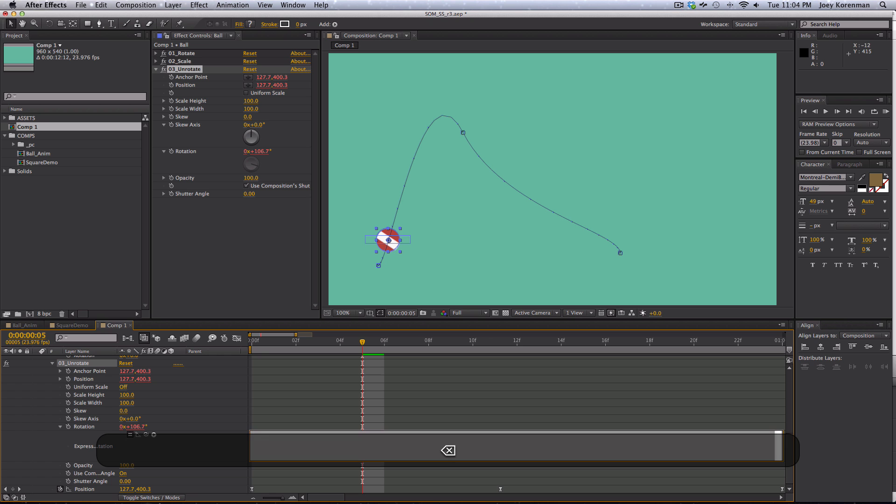
pyautogui.click(341, 408)
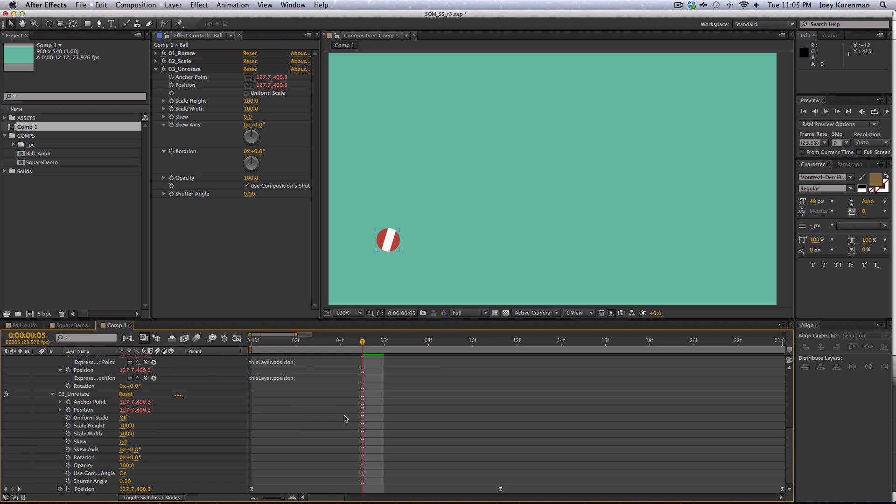
pyautogui.press('`')
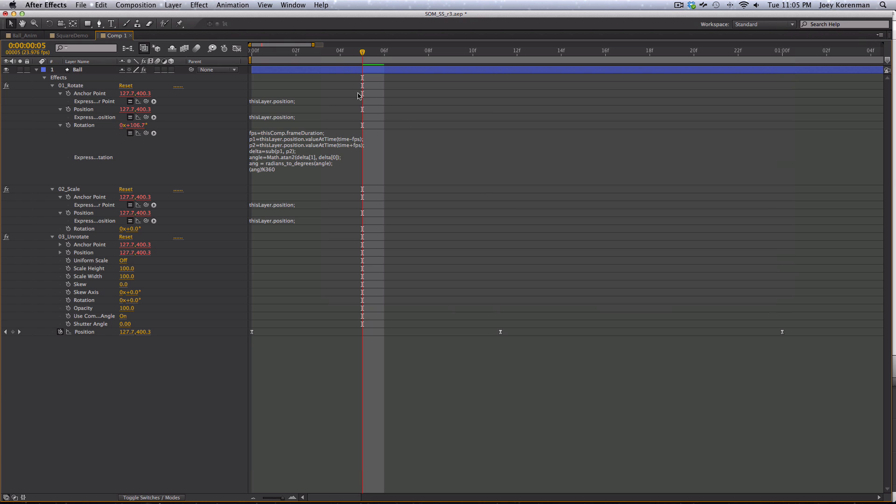
pyautogui.press('`')
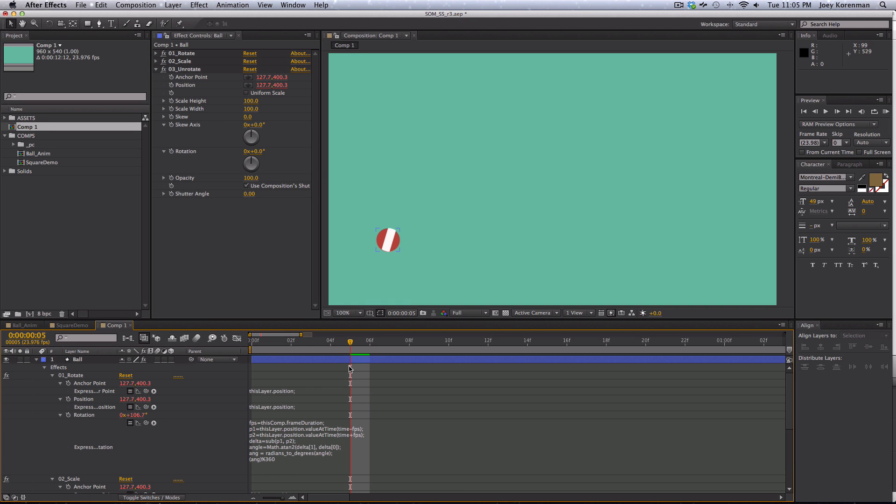
pyautogui.press('`')
pyautogui.press('`')
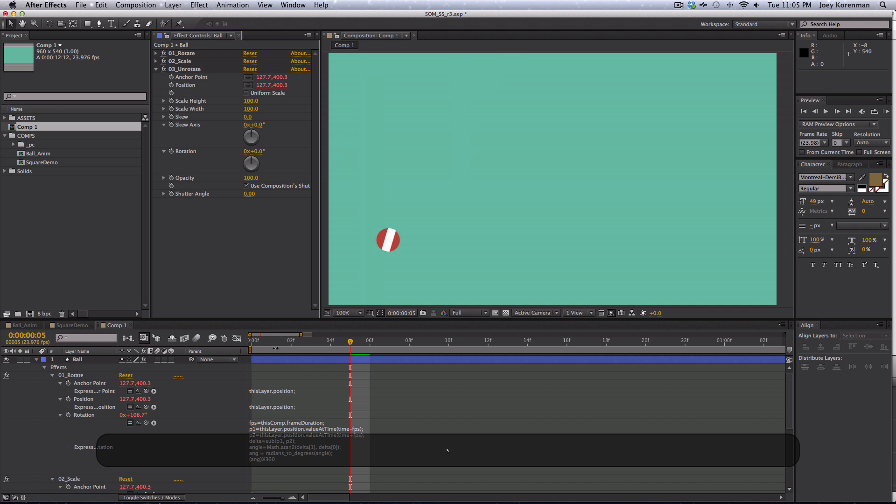
pyautogui.press('`')
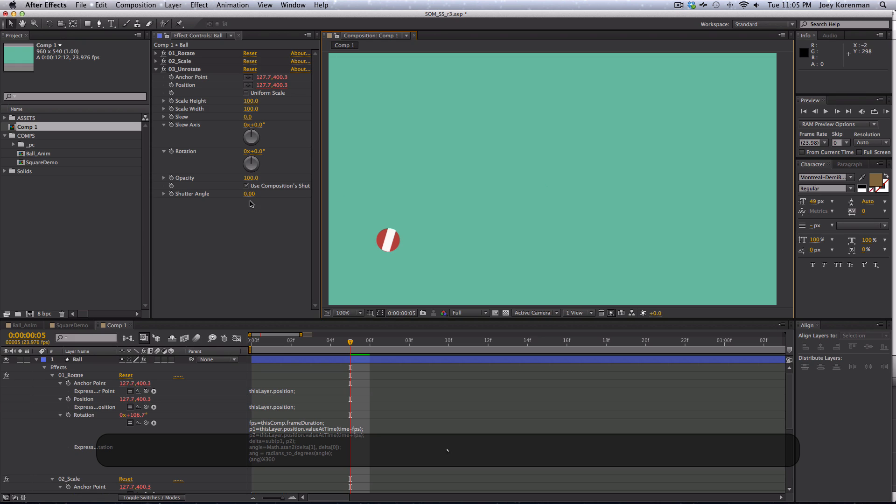
pyautogui.press('`')
pyautogui.press('`')
pyautogui.press('`')
pyautogui.press('`')
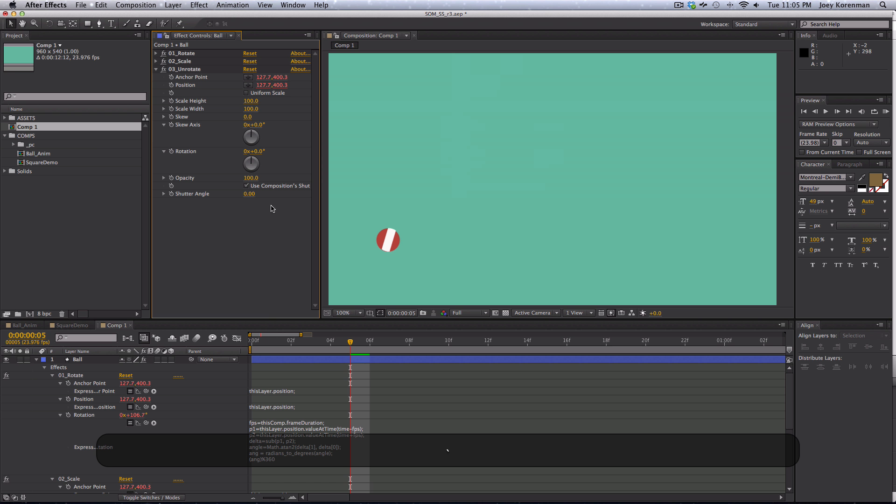
pyautogui.press('`')
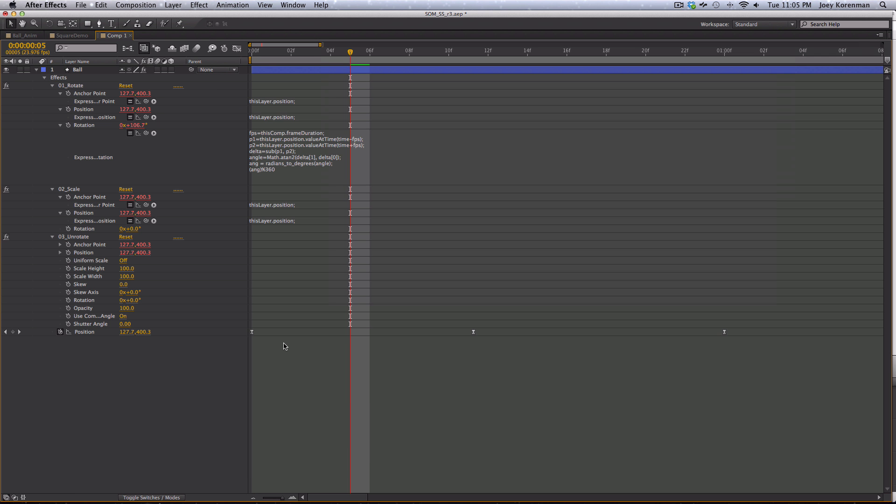
pyautogui.press('`')
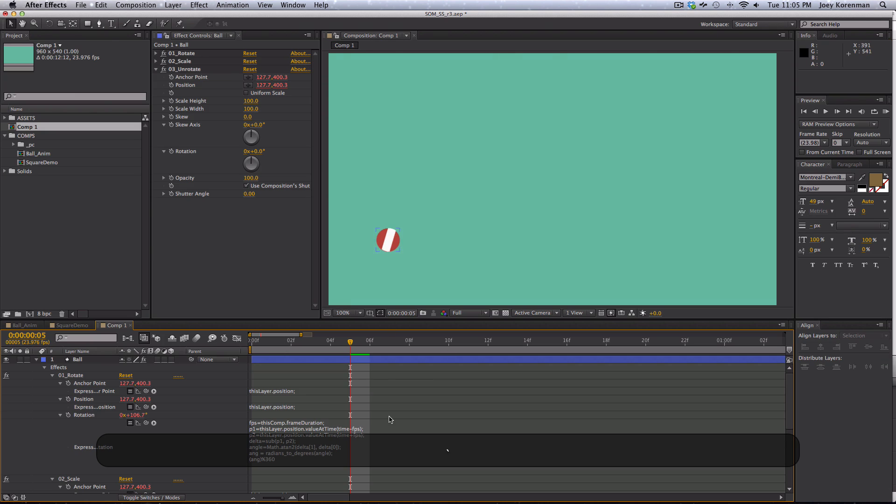
# Add the expression -effect("01_Rotate")("Rotation") to the 03_Unrotate effect's Rotation, linking it to 01_Rotate's Rotation with a minus sign in front
pyautogui.press('`')
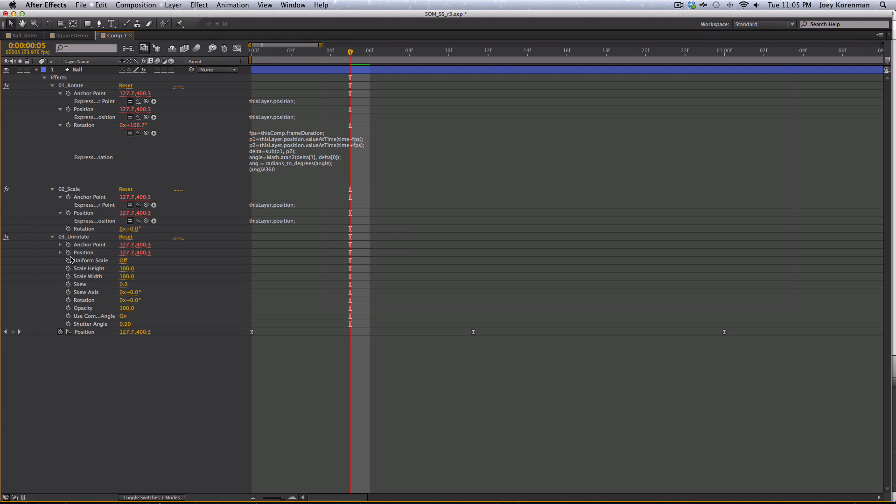
pyautogui.press('alt')
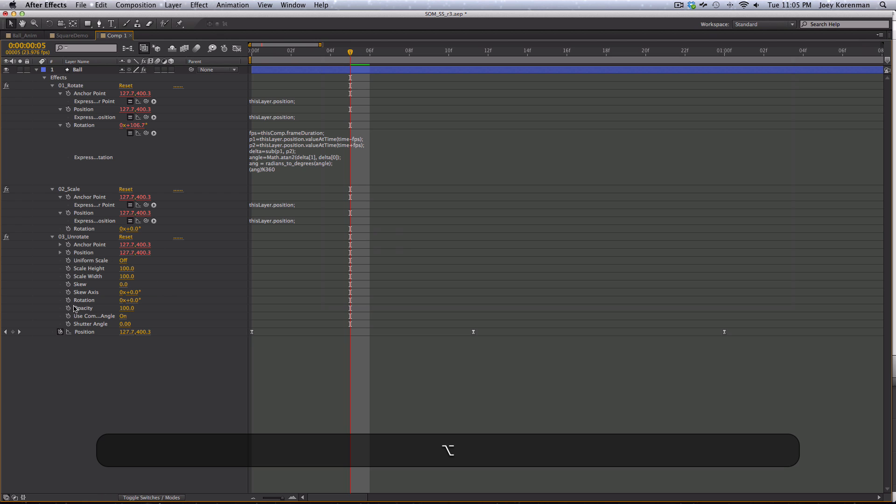
pyautogui.keyDown('alt'); pyautogui.click(69, 301); pyautogui.keyUp('alt')
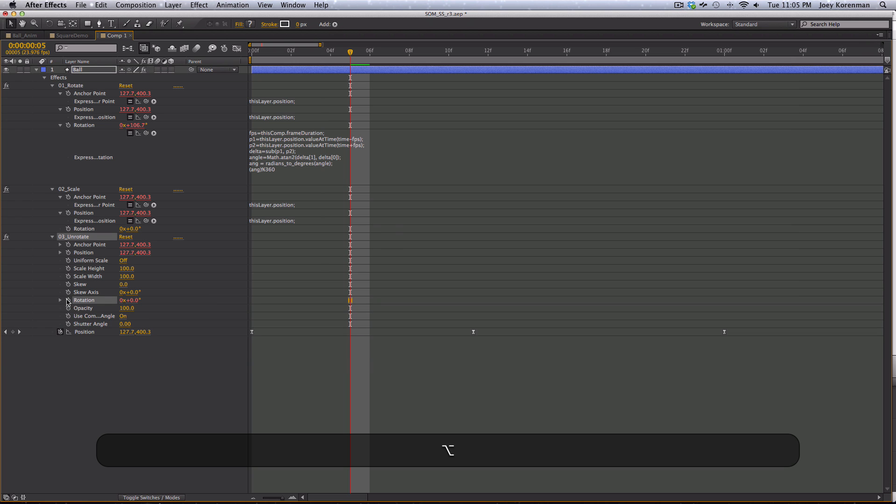
pyautogui.keyDown('alt'); pyautogui.click(68, 301); pyautogui.keyUp('alt')
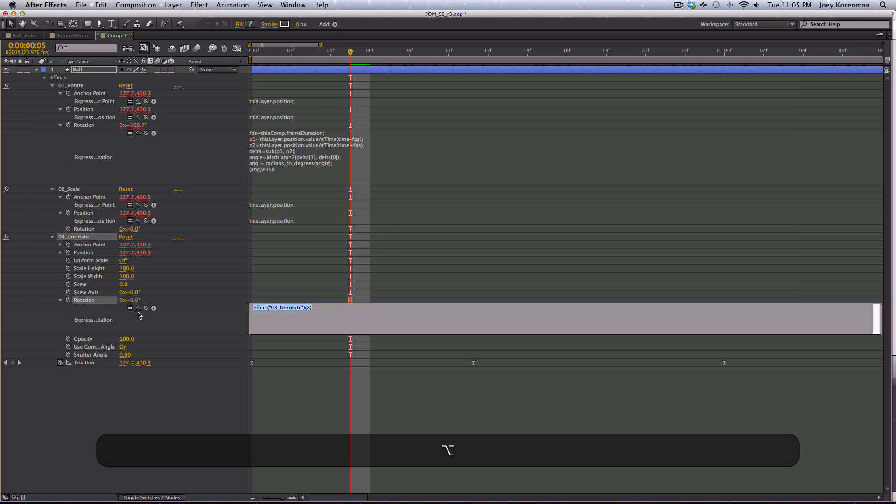
pyautogui.moveTo(146, 308); pyautogui.dragTo(87, 127)
pyautogui.click(285, 313)
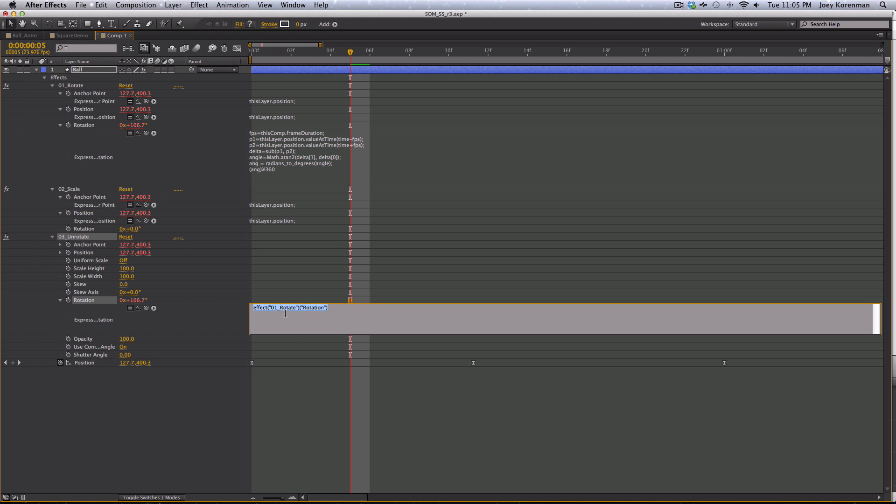
pyautogui.press('Left')
pyautogui.write('-')
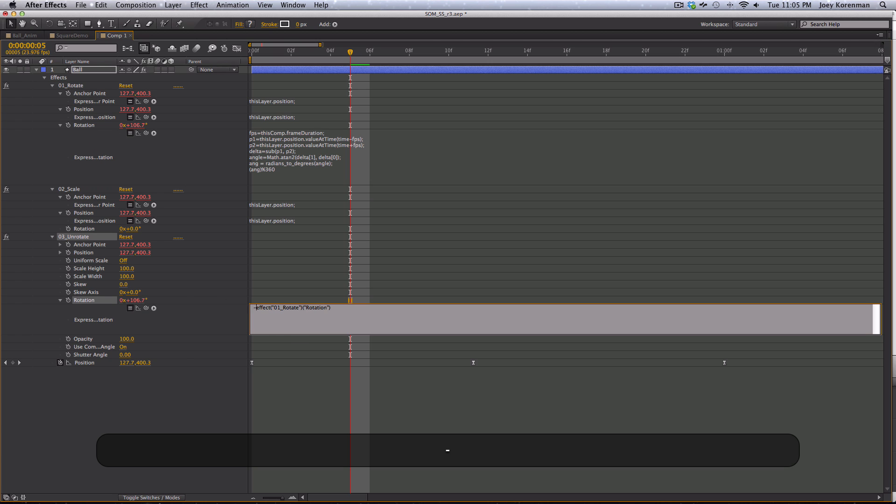
pyautogui.press('KP_Enter')
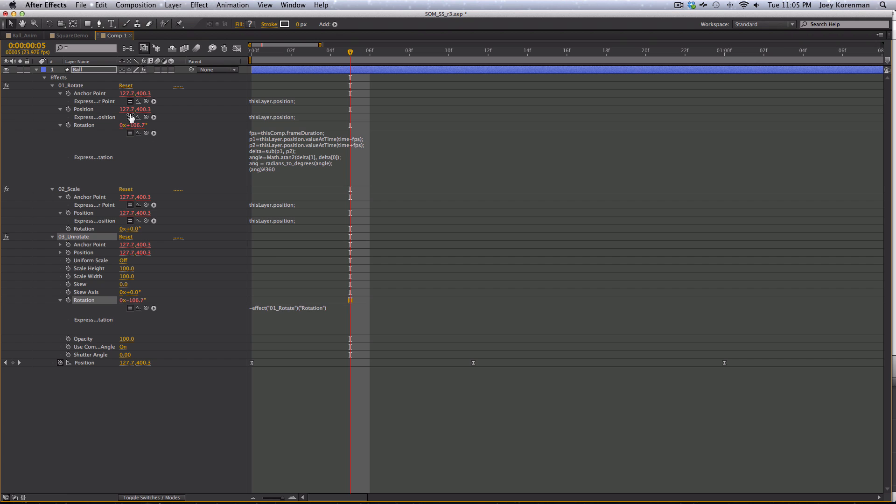
pyautogui.press('`')
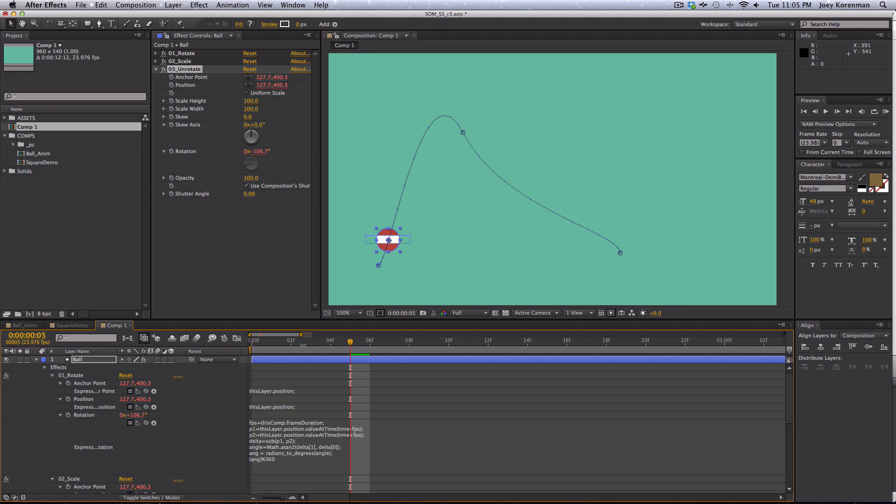
# Scrub the ball to frame 8, collapse 03_Unrotate, and set the 02_Scale effect's Scale Width to 297
pyautogui.moveTo(301, 342); pyautogui.dragTo(401, 330)
pyautogui.click(157, 69)
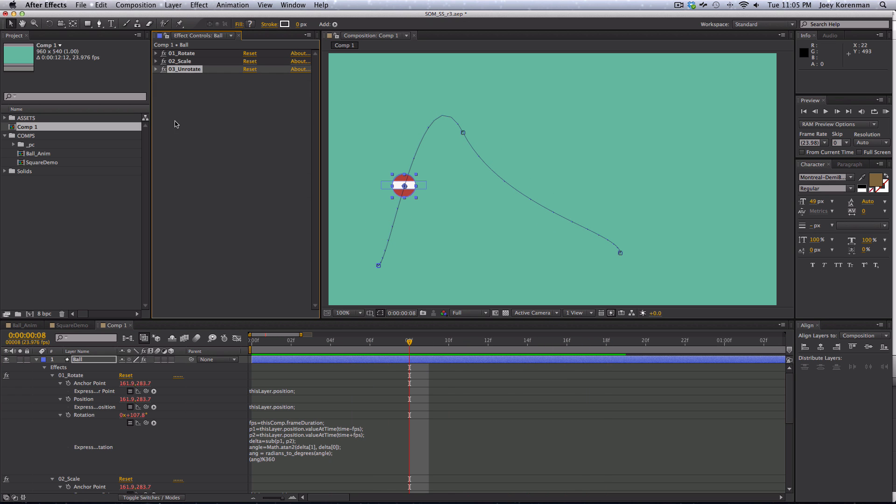
pyautogui.click(156, 62)
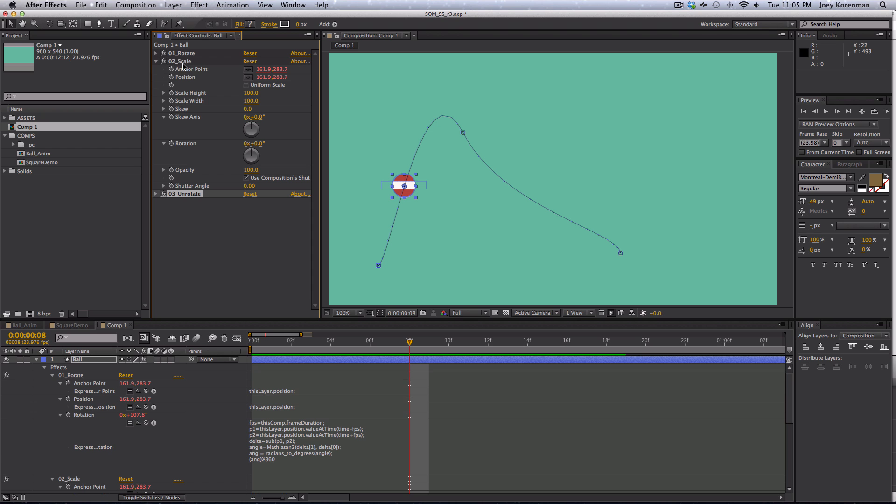
pyautogui.moveTo(251, 101); pyautogui.dragTo(326, 102)
pyautogui.press('super+z')
pyautogui.press('super+z')
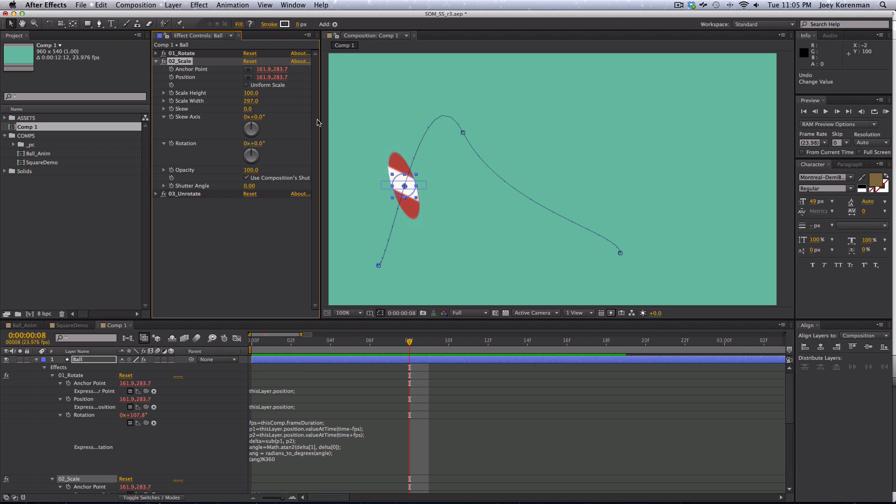
# Scrub through the animation up to frame 11 to examine how the stretched ball is oriented along its motion path
pyautogui.click(285, 345)
pyautogui.moveTo(285, 345); pyautogui.dragTo(351, 344)
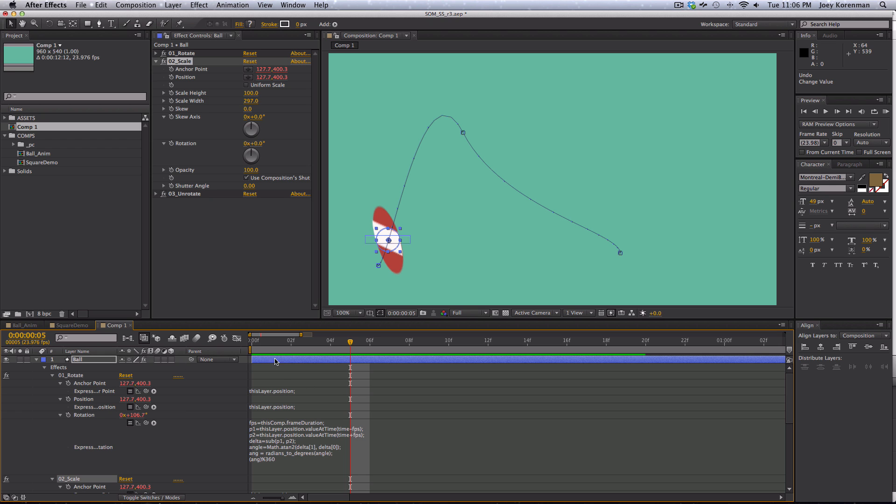
pyautogui.moveTo(272, 344); pyautogui.dragTo(465, 328)
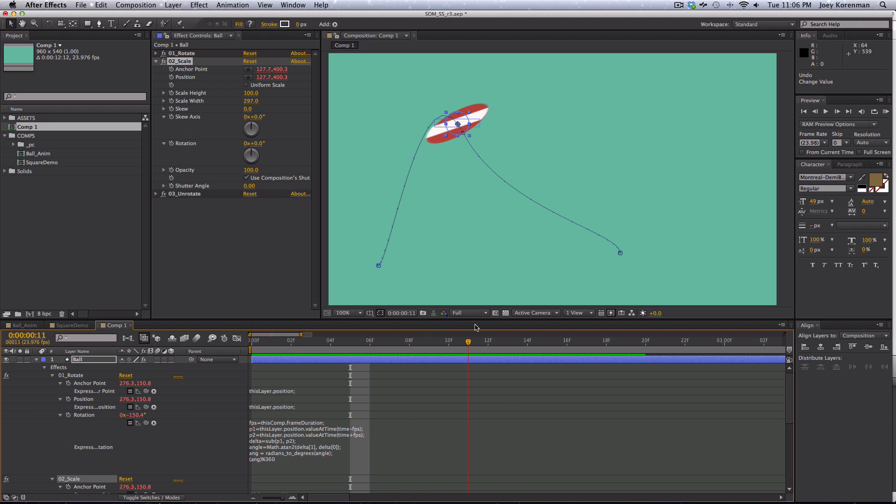
# Negate the last line of the 01_Rotate effect's Rotation expression so it reads -(ang)%360, and preview the ball animation
pyautogui.press('pagedown')
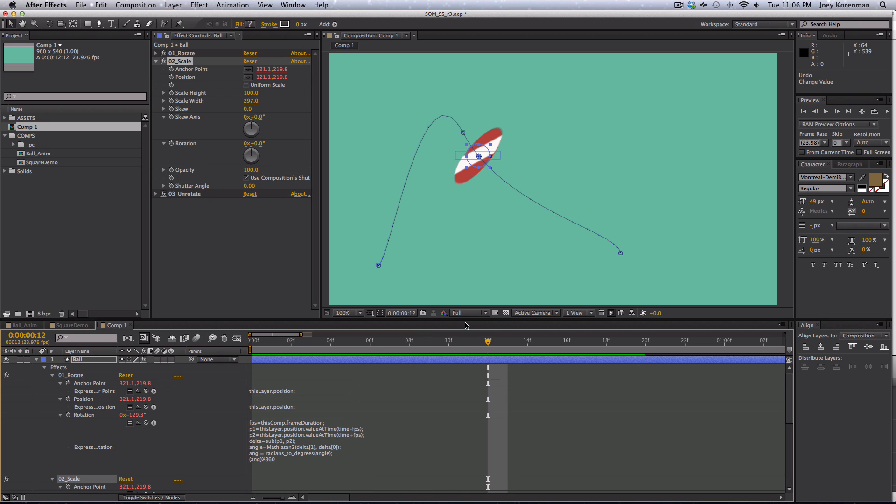
pyautogui.click(155, 61)
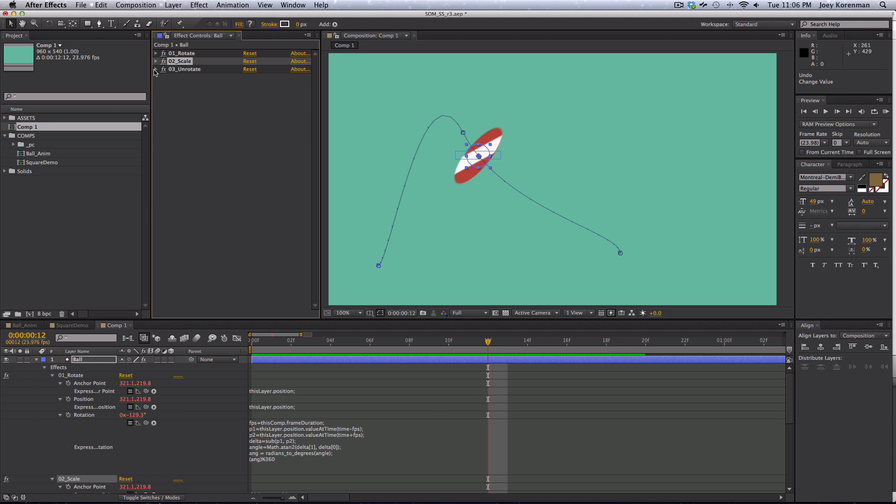
pyautogui.click(156, 53)
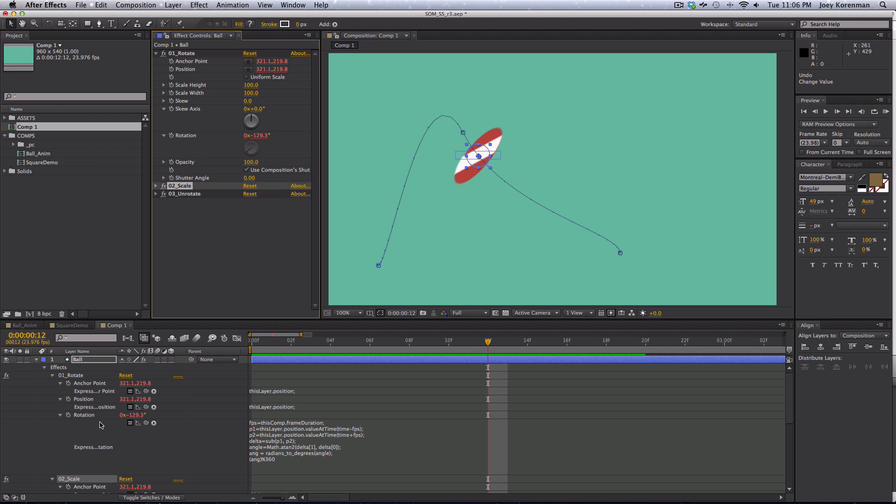
pyautogui.click(257, 462)
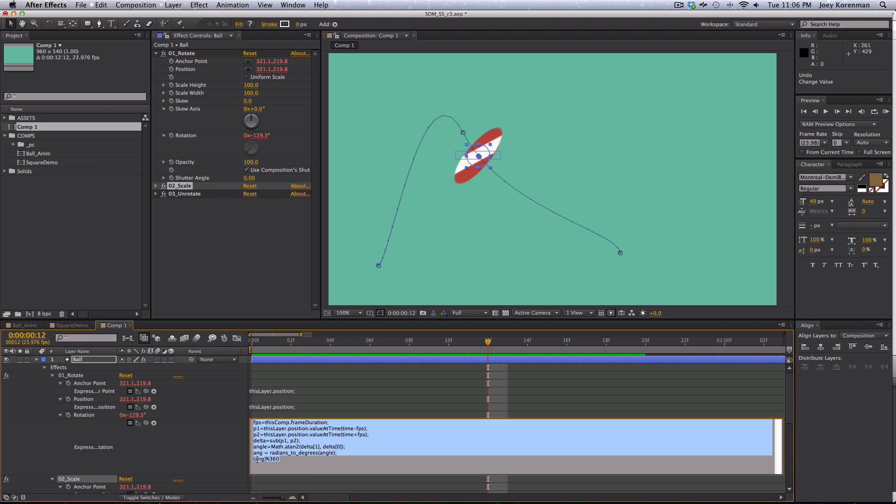
pyautogui.click(253, 459)
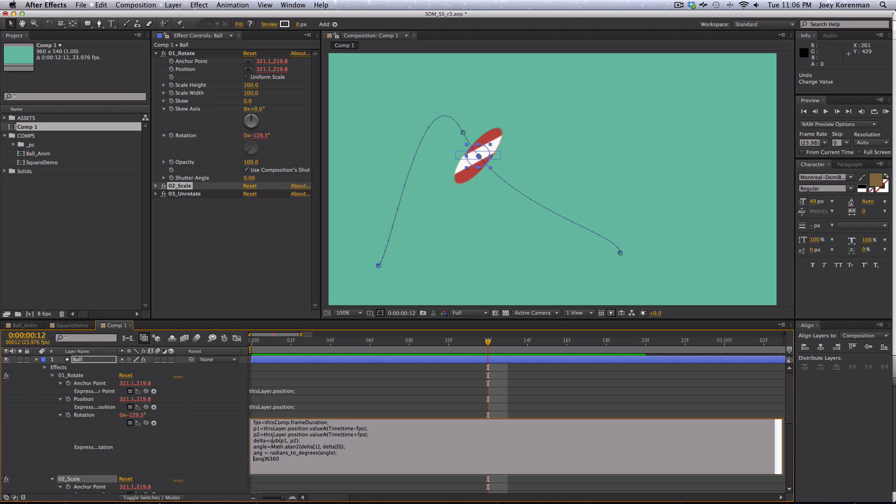
pyautogui.write('-')
pyautogui.press('Return')
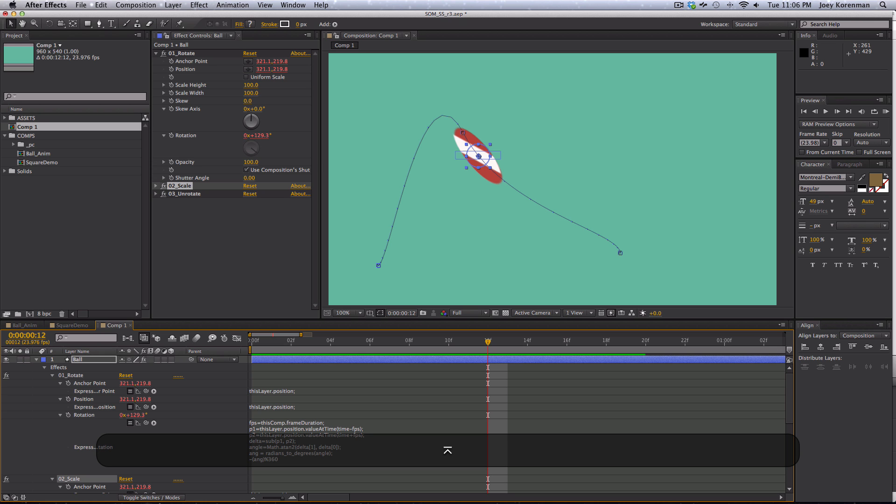
pyautogui.press('space')
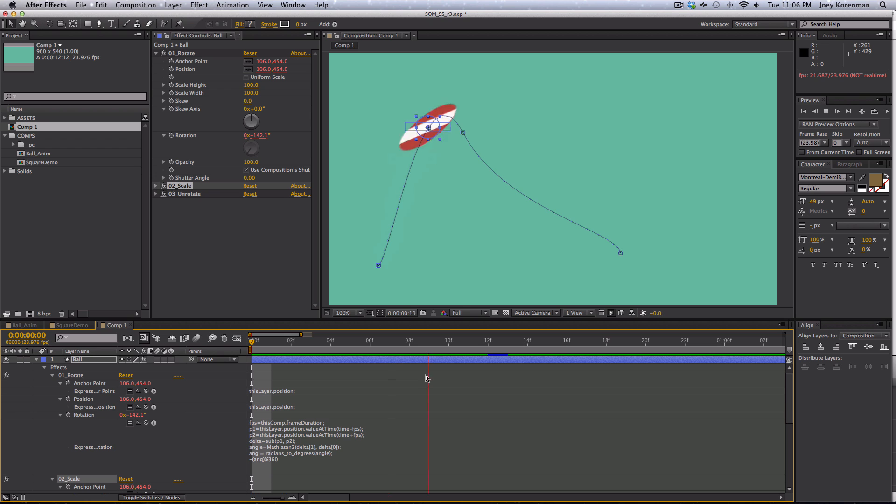
pyautogui.press('space')
# At frame 0, set the 02_Scale effect's Scale Width to 150
pyautogui.moveTo(253, 341)
pyautogui.mouseDown()
pyautogui.moveTo(447, 333)
pyautogui.moveTo(492, 346)
pyautogui.moveTo(565, 345)
pyautogui.moveTo(252, 344)
pyautogui.mouseUp()
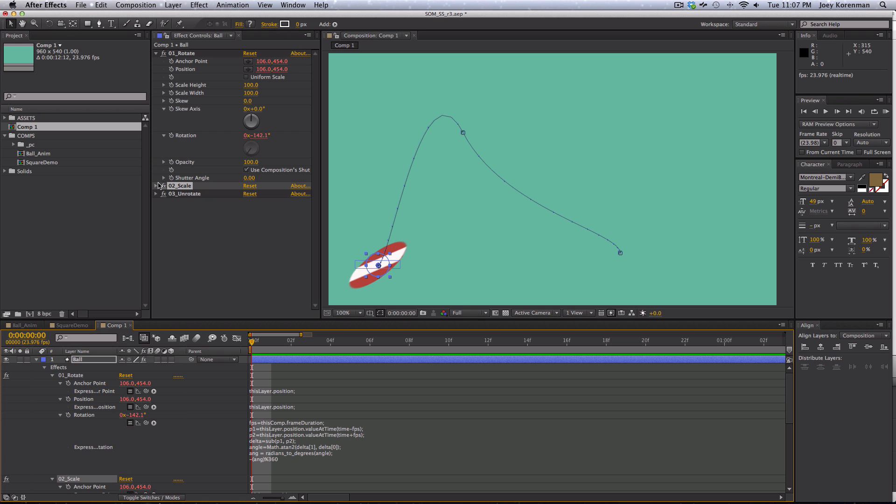
pyautogui.click(156, 186)
pyautogui.click(251, 225)
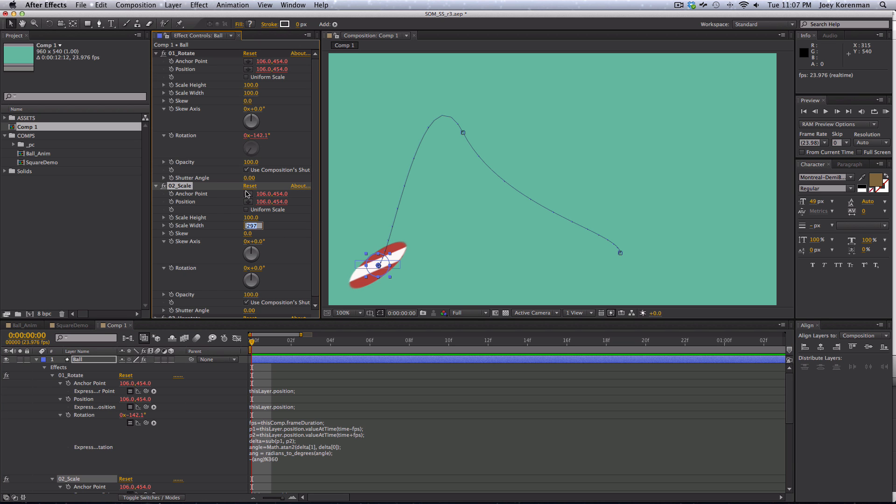
pyautogui.write('150')
pyautogui.press('Return')
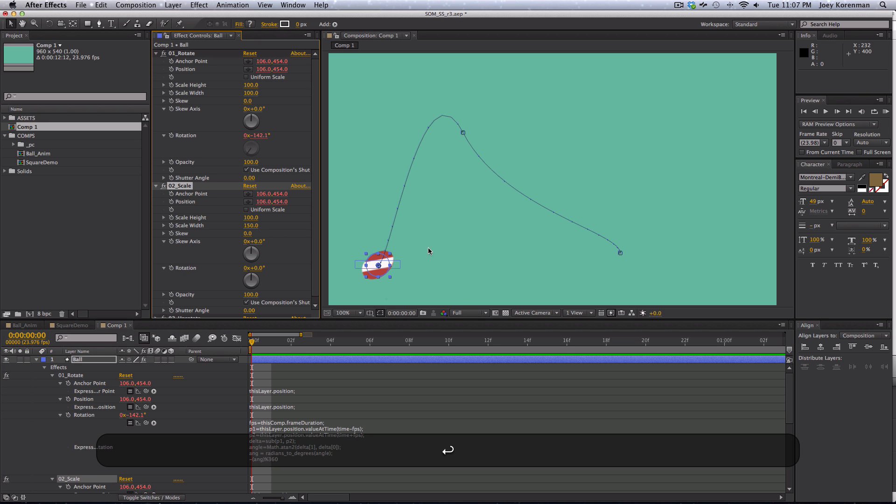
# Scrub the ball to frame 4 and collapse the 01_Rotate and 02_Scale effects
pyautogui.moveTo(252, 341); pyautogui.dragTo(331, 338)
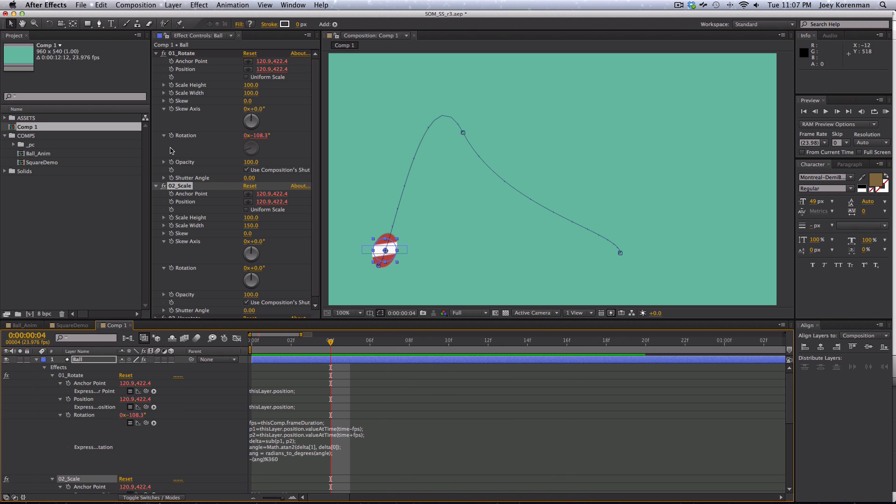
pyautogui.click(154, 76)
pyautogui.click(156, 54)
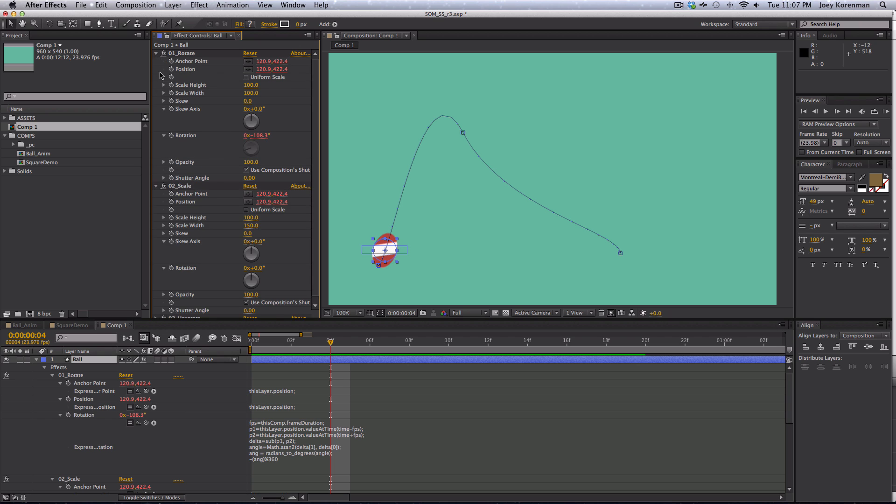
pyautogui.click(156, 61)
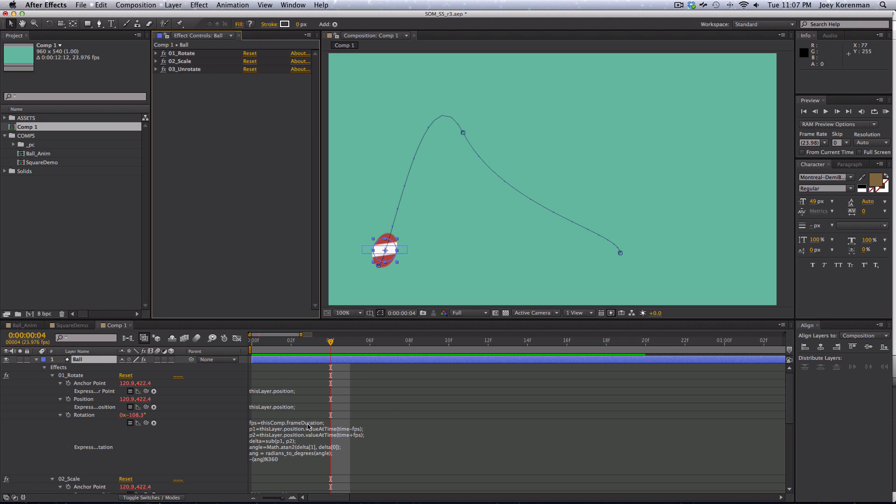
# Try keyframing the Ball layer's rotation between frame 0 and frame 15, and remove the rotation keyframes
pyautogui.click(80, 360)
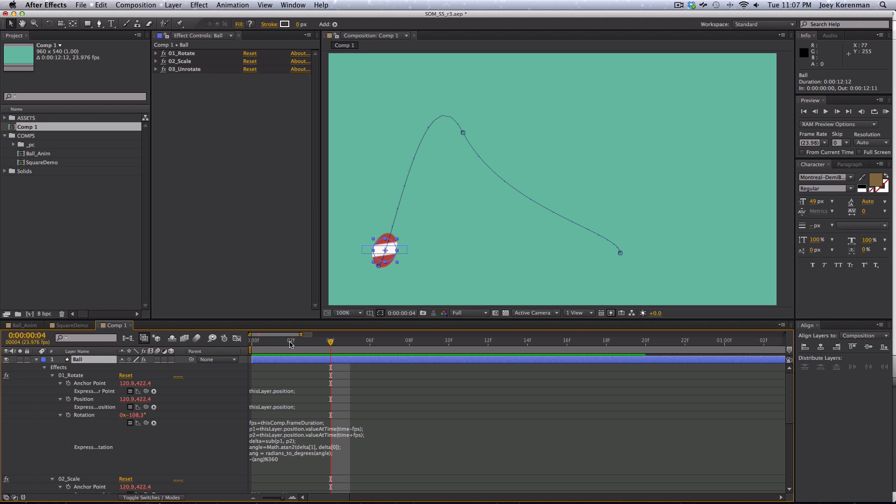
pyautogui.moveTo(289, 344); pyautogui.dragTo(214, 375)
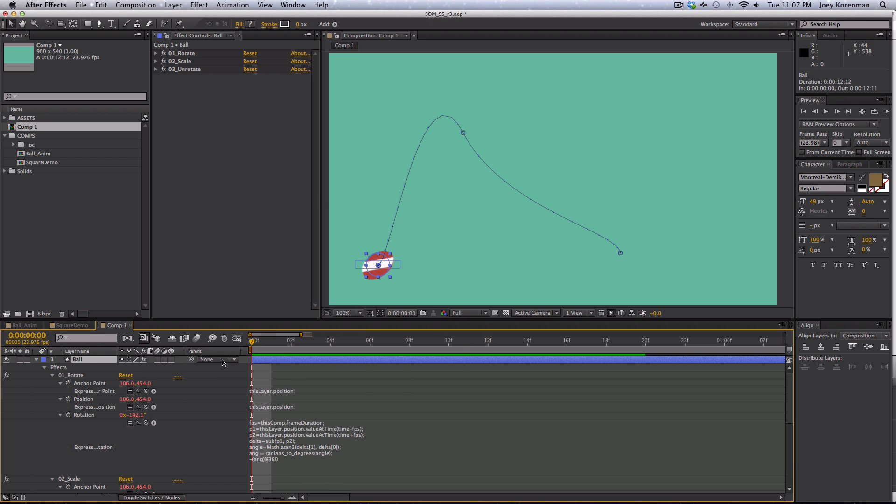
pyautogui.press('r')
pyautogui.click(60, 367)
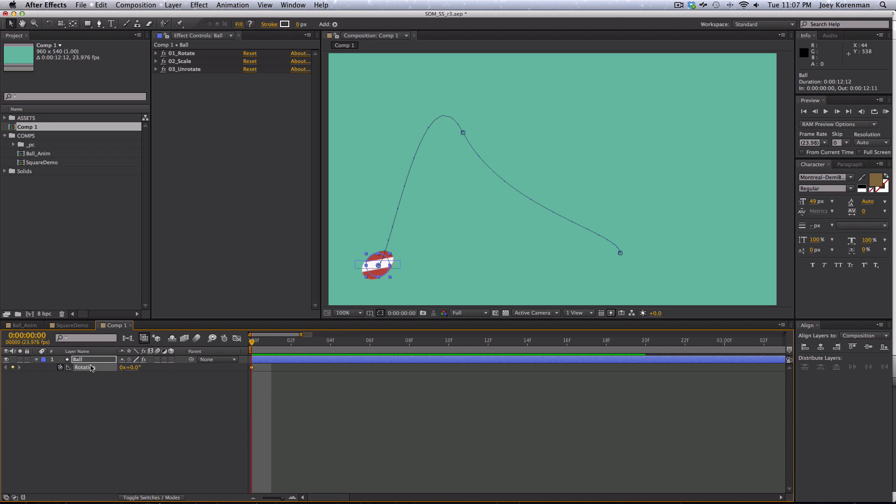
pyautogui.moveTo(289, 346); pyautogui.dragTo(547, 344)
pyautogui.moveTo(134, 368); pyautogui.dragTo(276, 375)
pyautogui.click(279, 379)
pyautogui.moveTo(293, 343); pyautogui.dragTo(180, 454)
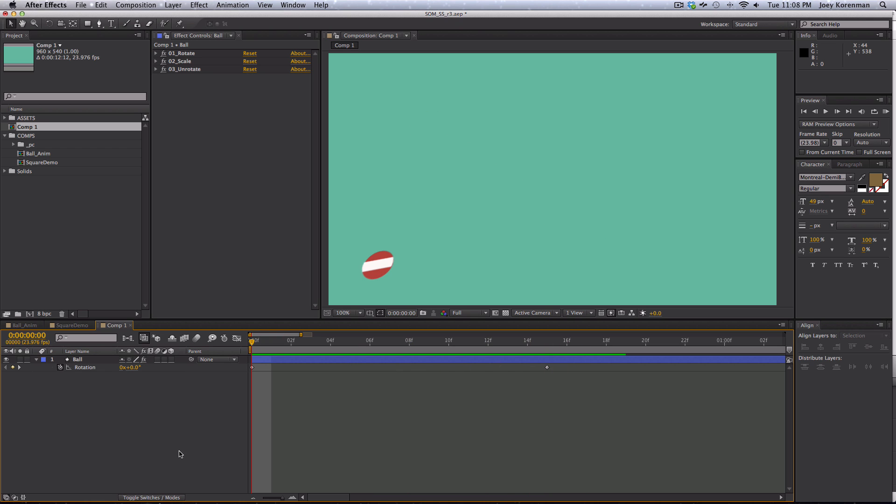
pyautogui.click(60, 367)
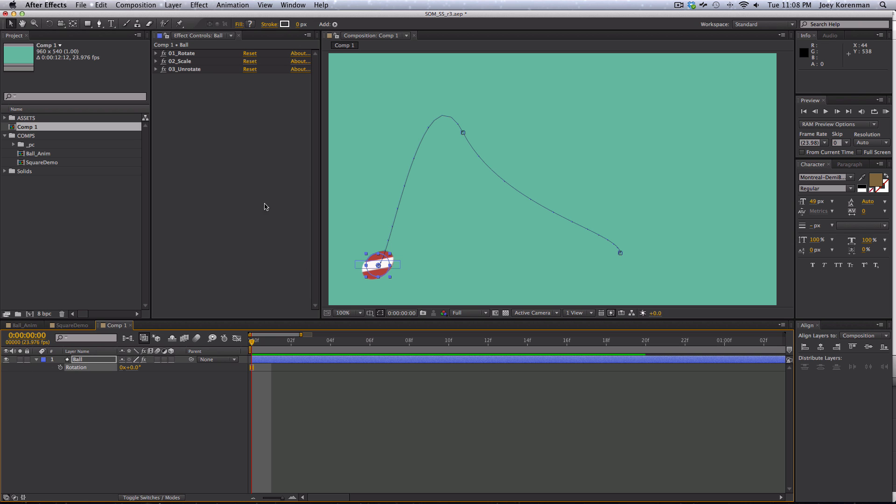
# Add a Slider Control expression effect to the Ball layer and name it SS_Amount
pyautogui.click(204, 278)
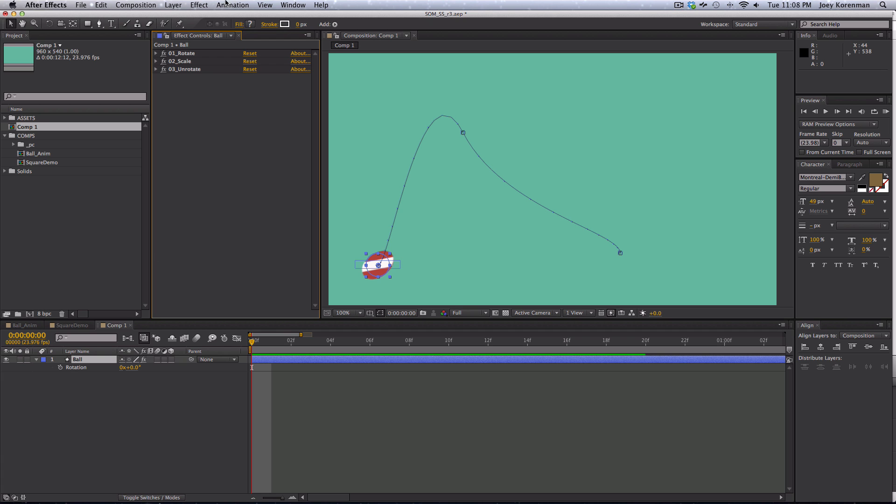
pyautogui.click(199, 5)
pyautogui.click(184, 448)
pyautogui.click(200, 5)
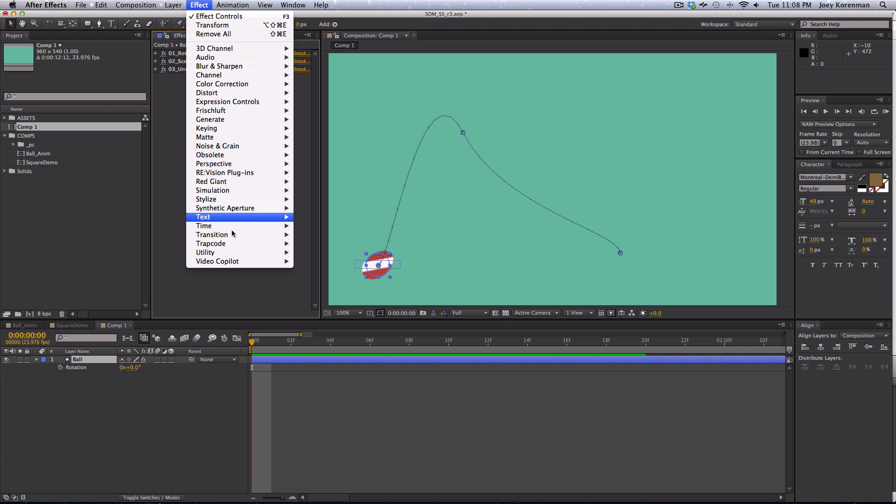
pyautogui.moveTo(228, 102)
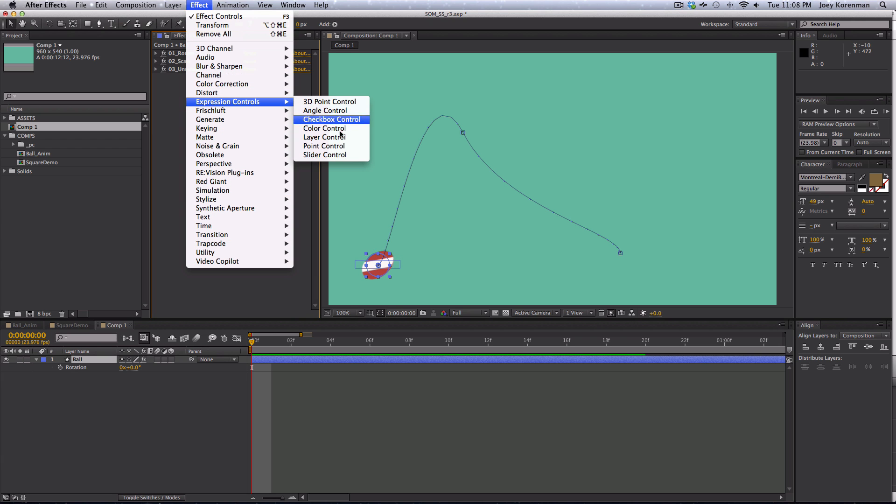
pyautogui.click(343, 155)
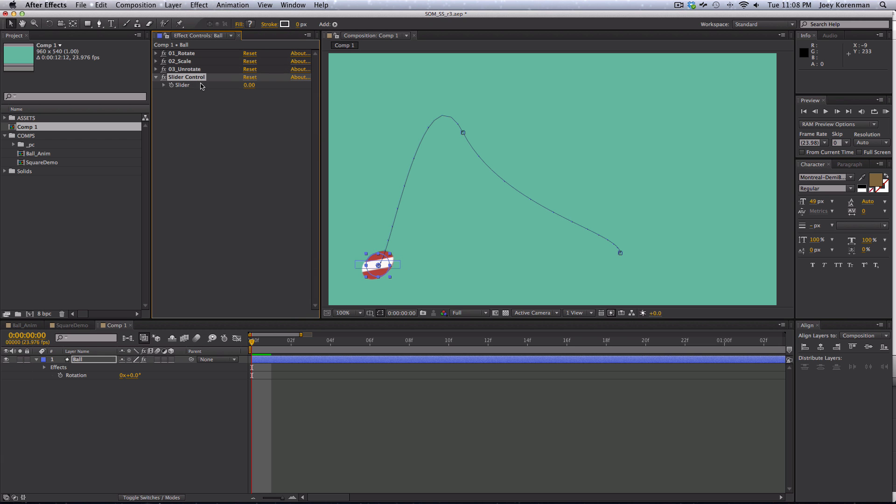
pyautogui.write('SS')
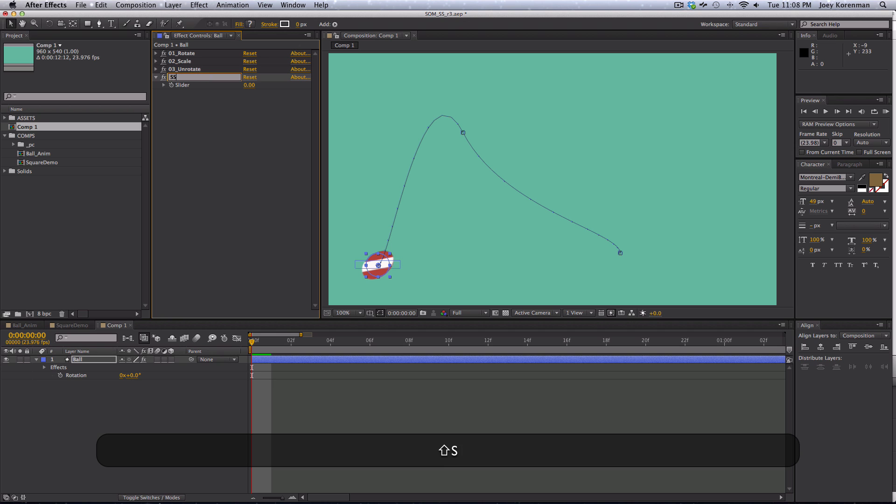
pyautogui.write('_Amount')
pyautogui.press('Return')
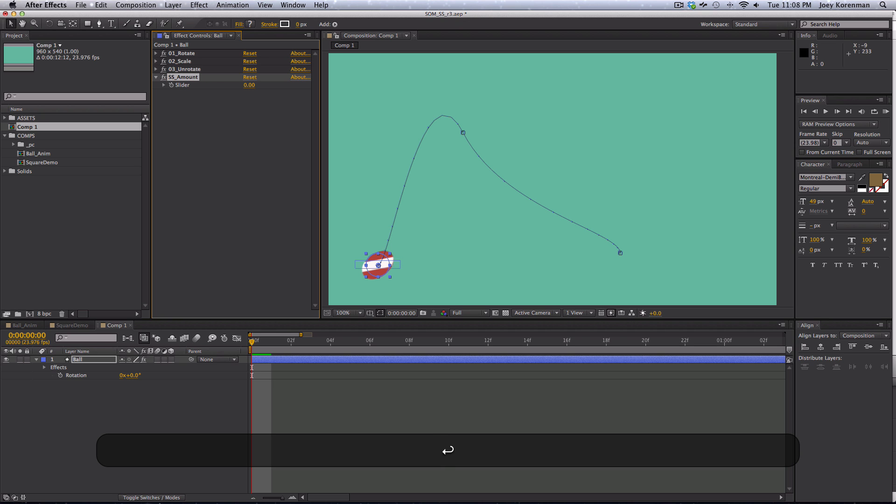
# Move the SS_Amount effect above 01_Rotate and set its slider to 100
pyautogui.moveTo(198, 77); pyautogui.dragTo(191, 55)
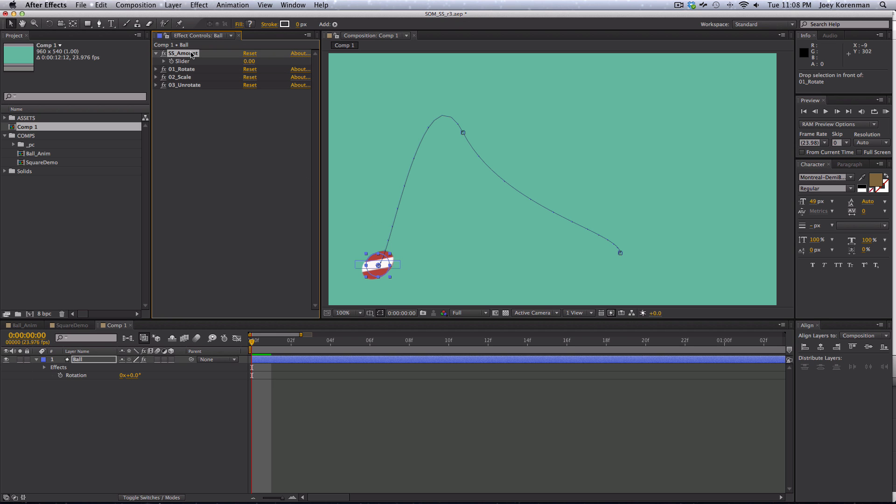
pyautogui.click(249, 61)
pyautogui.write('100')
pyautogui.press('Return')
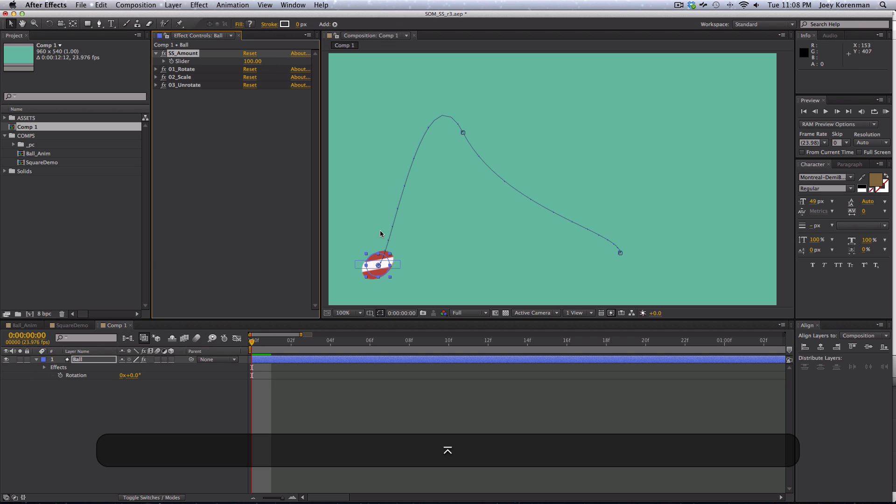
# Add an expression to the Scale Width of 02_Scale that links it to the SS_Amount slider
pyautogui.click(157, 77)
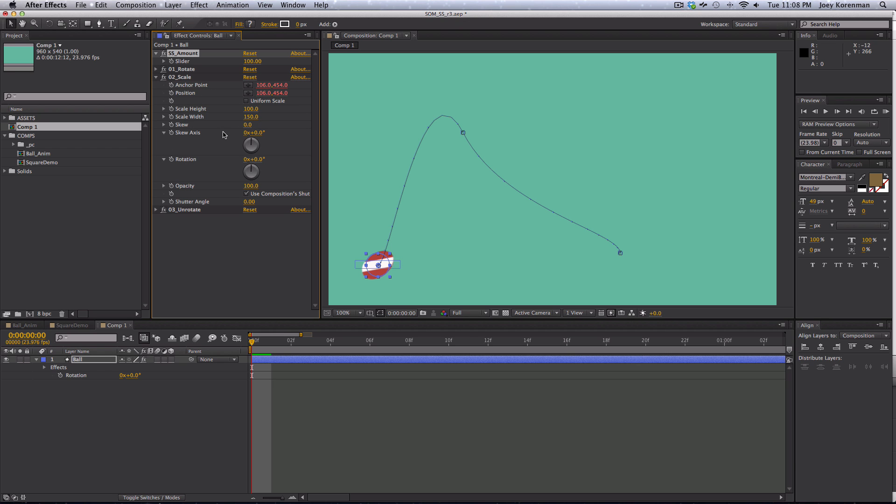
pyautogui.press('alt')
pyautogui.keyDown('alt'); pyautogui.click(171, 117); pyautogui.keyUp('alt')
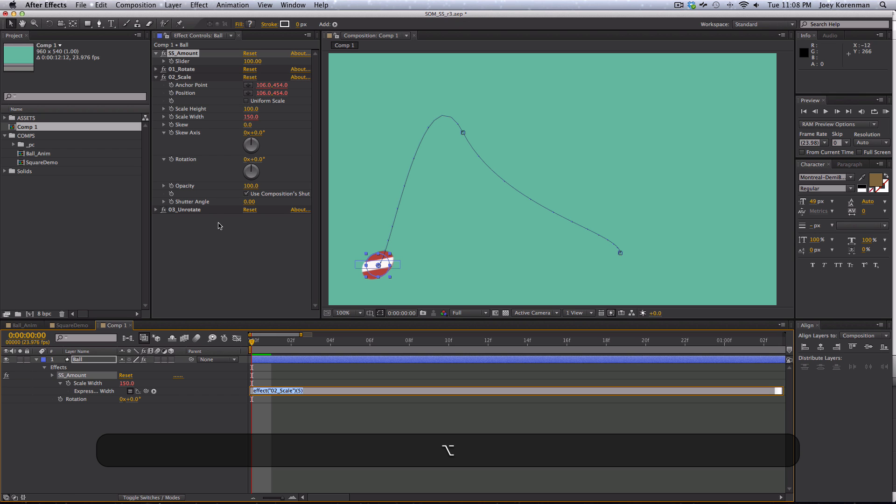
pyautogui.moveTo(147, 391); pyautogui.dragTo(183, 61)
pyautogui.press('KP_Enter')
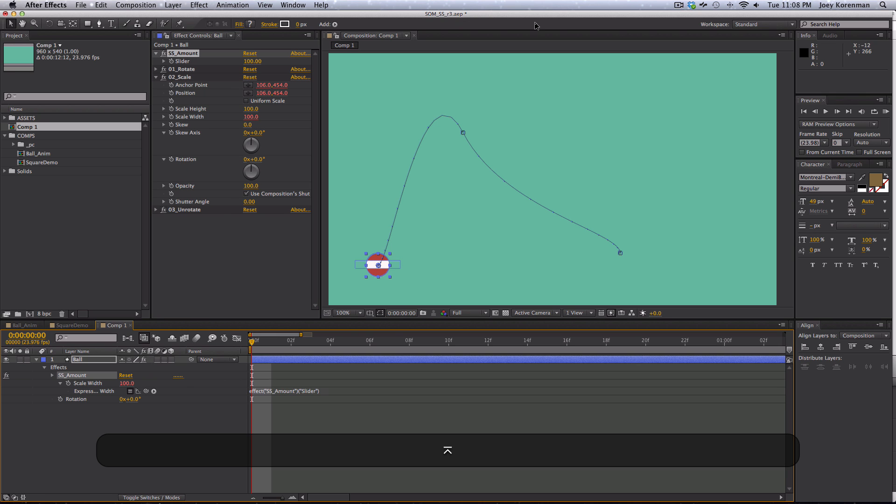
# Raise the SS_Amount slider to 187, preview the ball's animation, and undo a further slider change
pyautogui.moveTo(251, 61); pyautogui.dragTo(312, 78)
pyautogui.press('space')
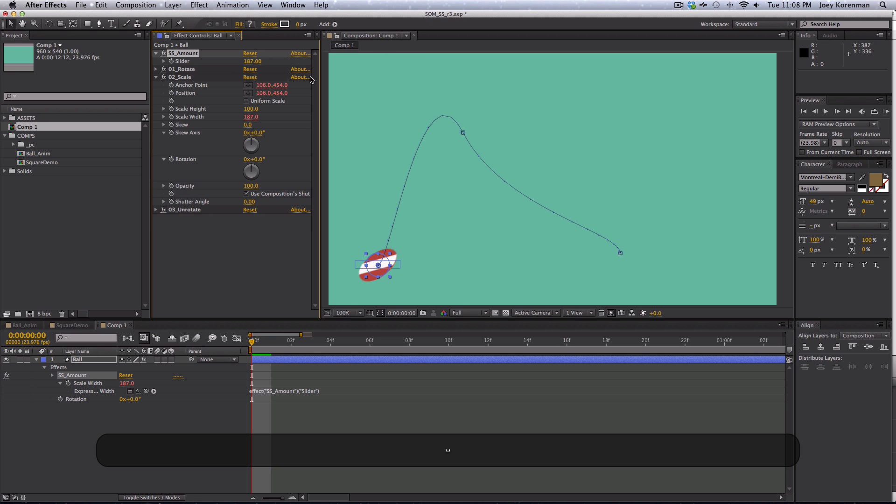
pyautogui.press('space')
pyautogui.moveTo(251, 65); pyautogui.dragTo(299, 60)
pyautogui.press('super+z')
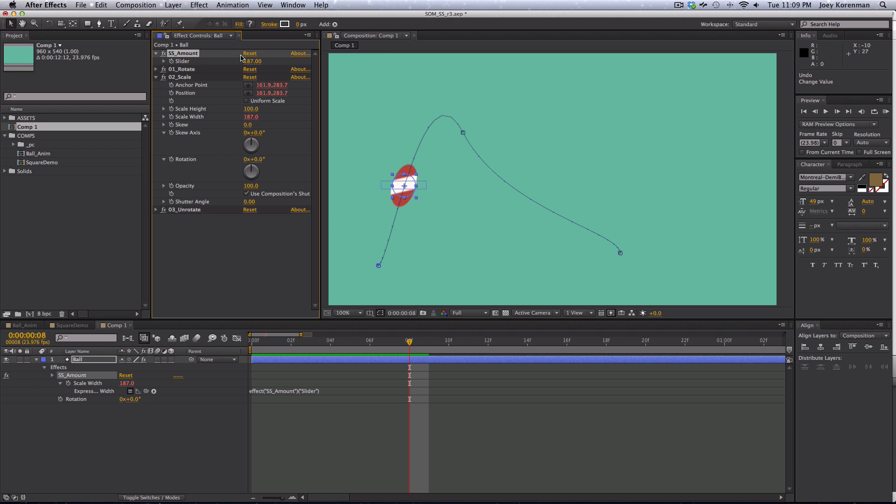
pyautogui.click(251, 61)
pyautogui.click(126, 455)
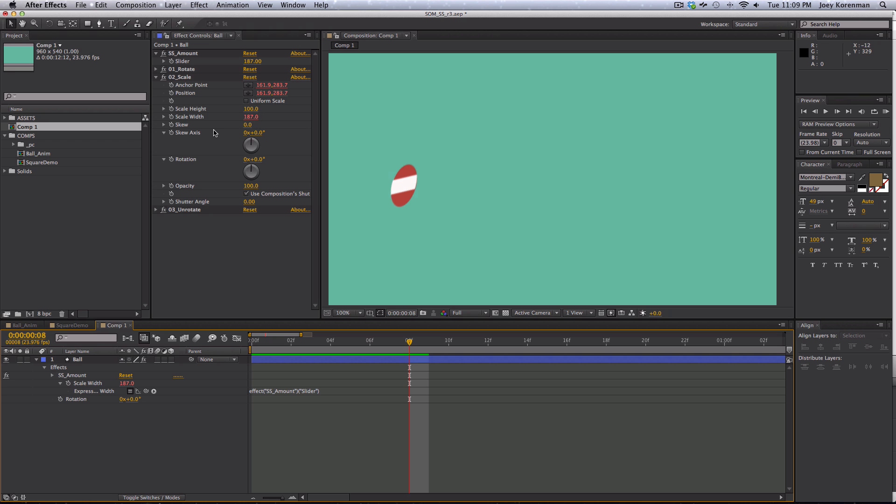
# Start a Scale Height expression in 02_Scale with the line w=effect("02_Scale")("Scale Width");
pyautogui.keyDown('alt'); pyautogui.click(172, 109); pyautogui.keyUp('alt')
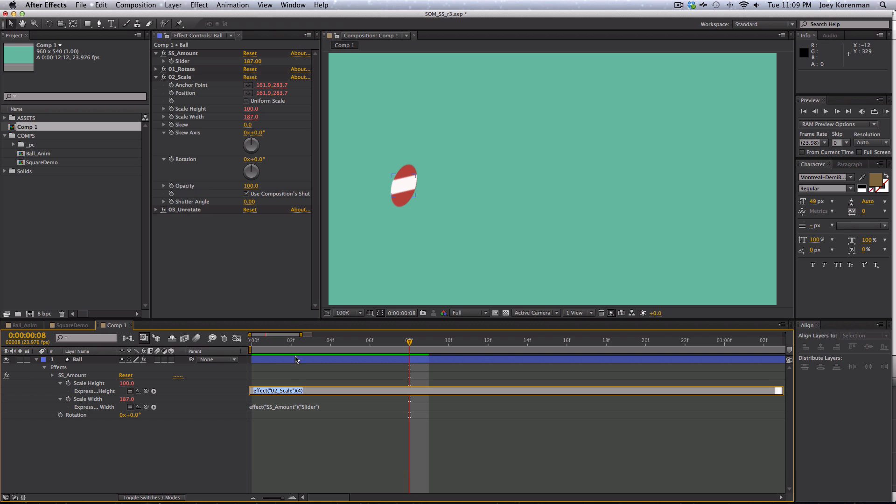
pyautogui.write('w=')
pyautogui.moveTo(146, 391); pyautogui.dragTo(95, 398)
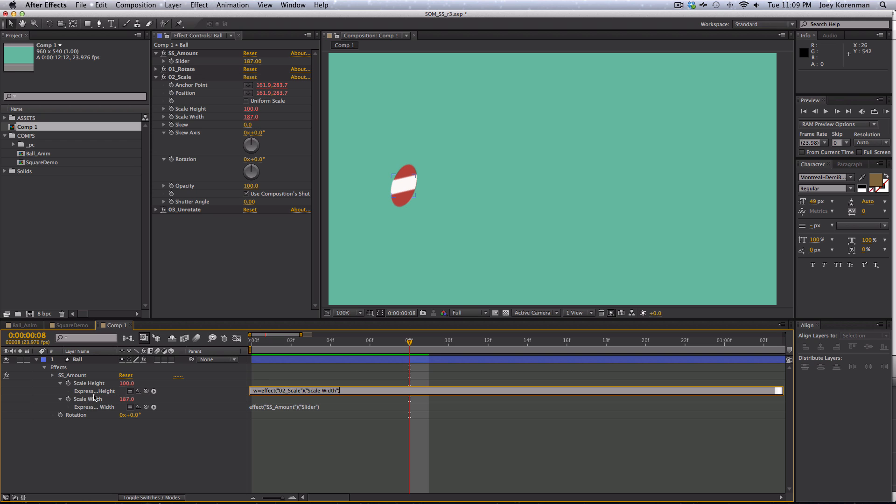
pyautogui.write(';')
pyautogui.press('Return')
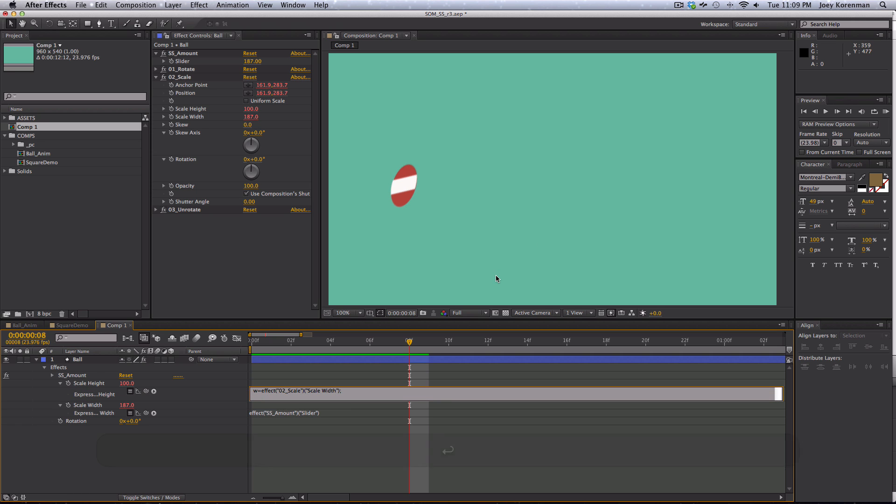
# Set the SS_Amount slider to 150
pyautogui.moveTo(250, 61); pyautogui.dragTo(251, 61)
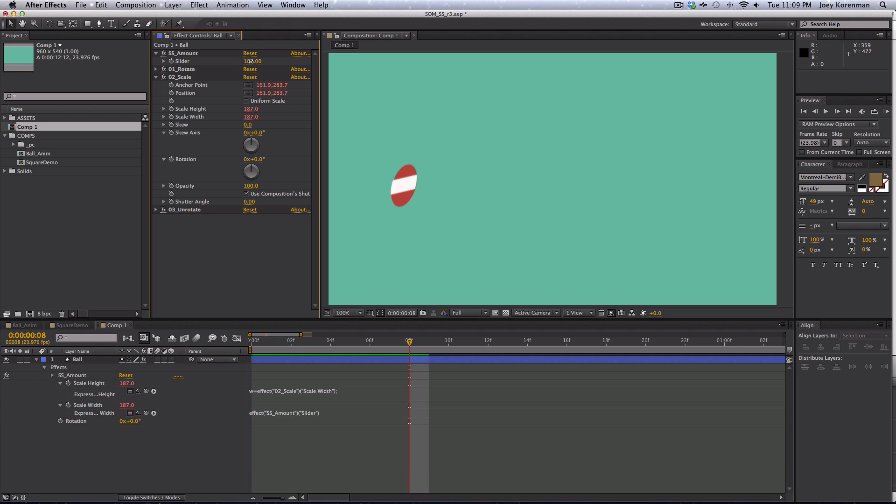
pyautogui.write('150')
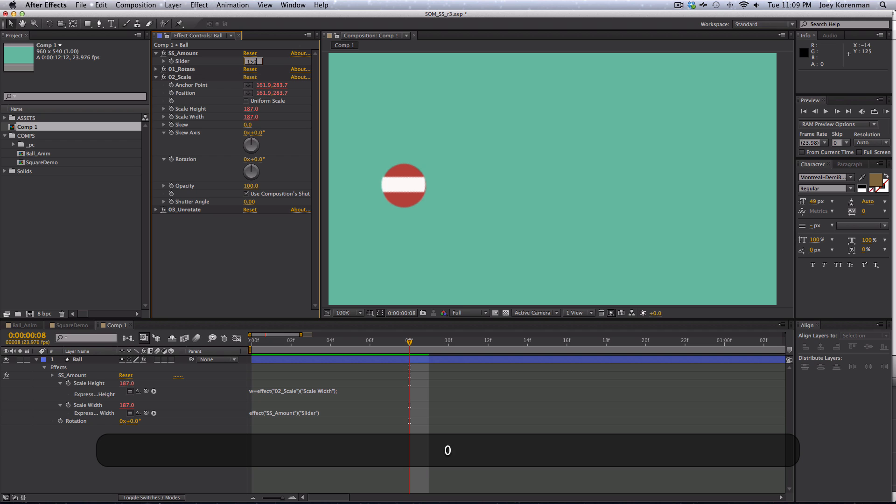
pyautogui.press('Return')
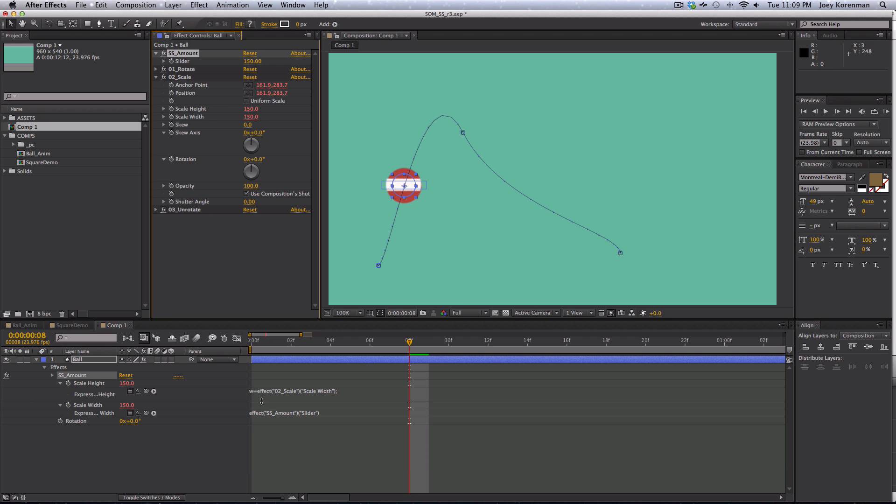
# Add a second line, 100-(w-100);, to the Scale Height expression and commit it
pyautogui.click(288, 394)
pyautogui.click(360, 392)
pyautogui.press('Return')
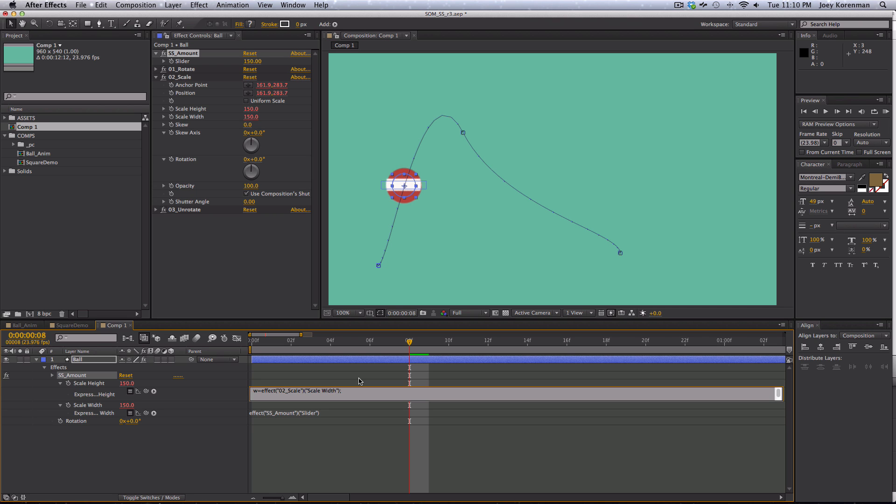
pyautogui.press('Return')
pyautogui.write('100-(')
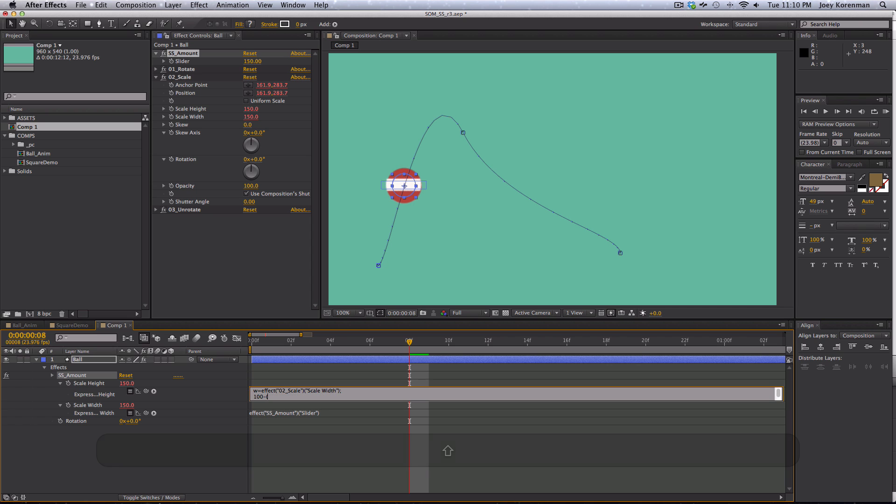
pyautogui.write('w')
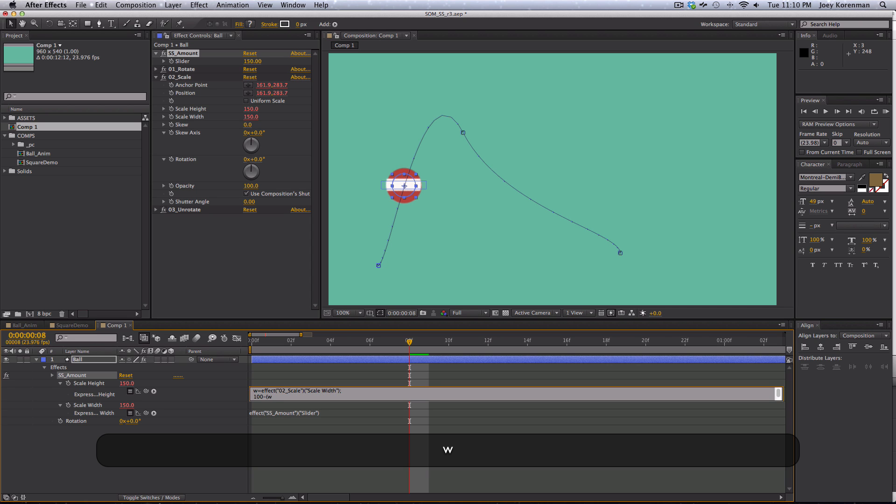
pyautogui.write('-100);')
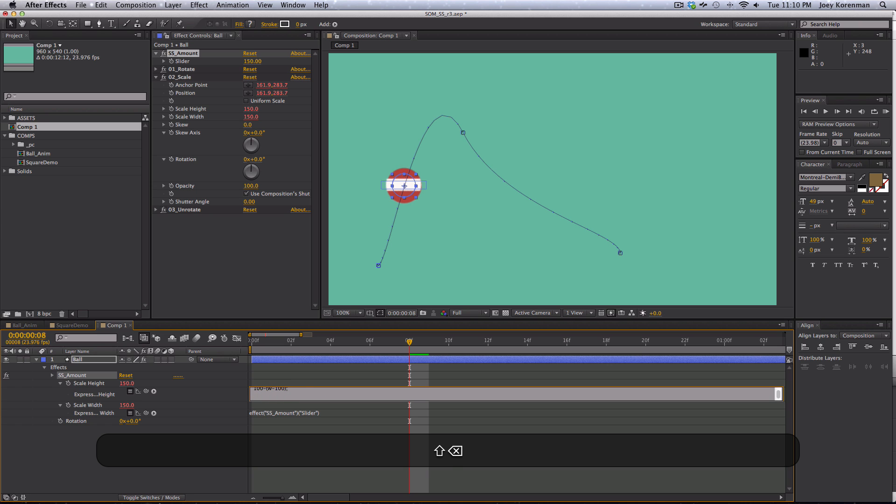
pyautogui.press('KP_Enter')
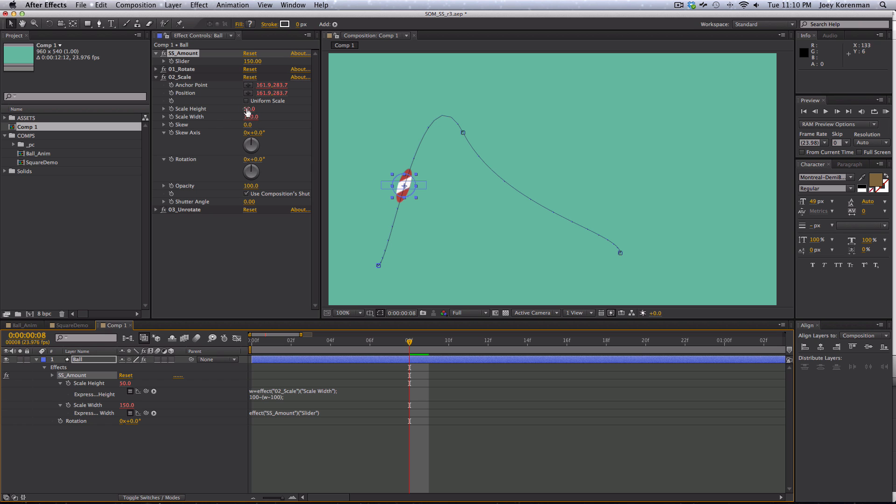
# Test the linked width and height by raising the SS_Amount slider to 184.4 and 190
pyautogui.click(252, 61)
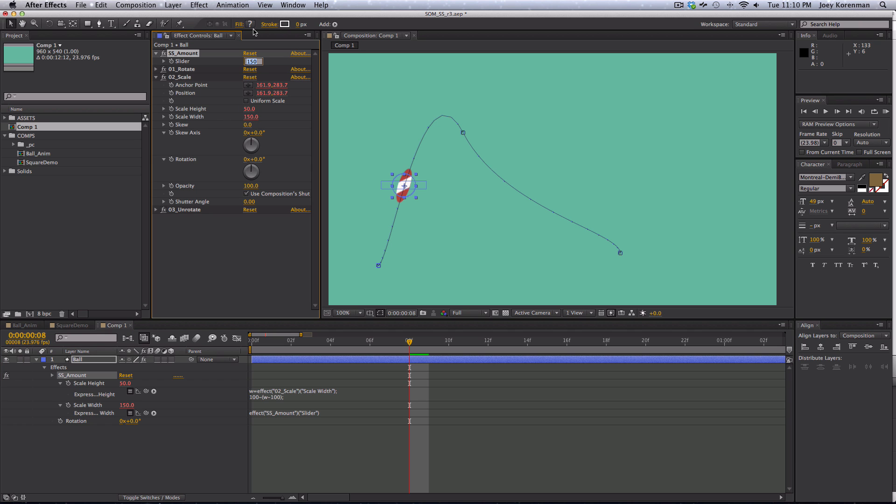
pyautogui.press('Escape')
pyautogui.moveTo(251, 61); pyautogui.dragTo(392, 44)
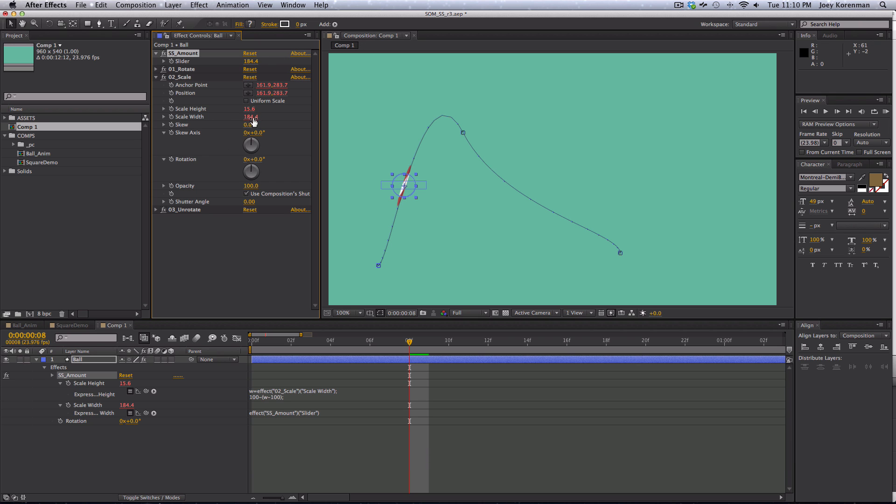
pyautogui.click(251, 61)
pyautogui.write('190')
pyautogui.press('Return')
pyautogui.click(251, 61)
pyautogui.click(269, 63)
# Set the SS_Amount slider to 50 to squash the ball
pyautogui.click(250, 62)
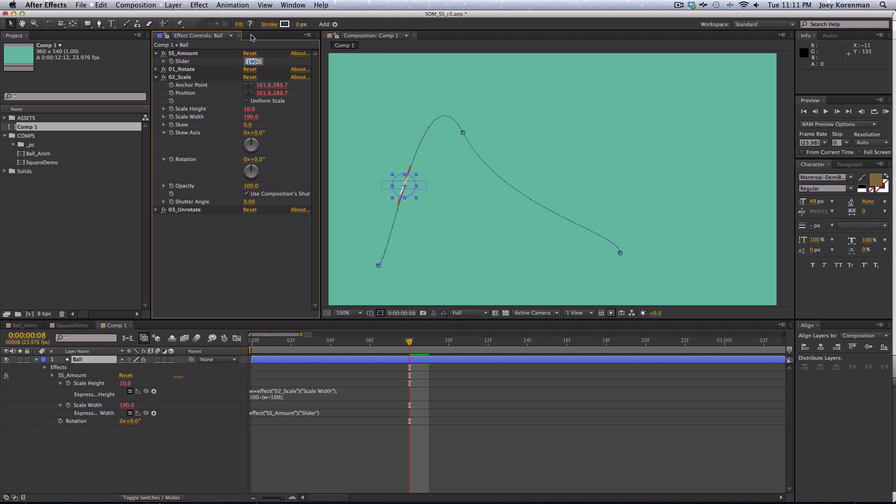
pyautogui.write('50')
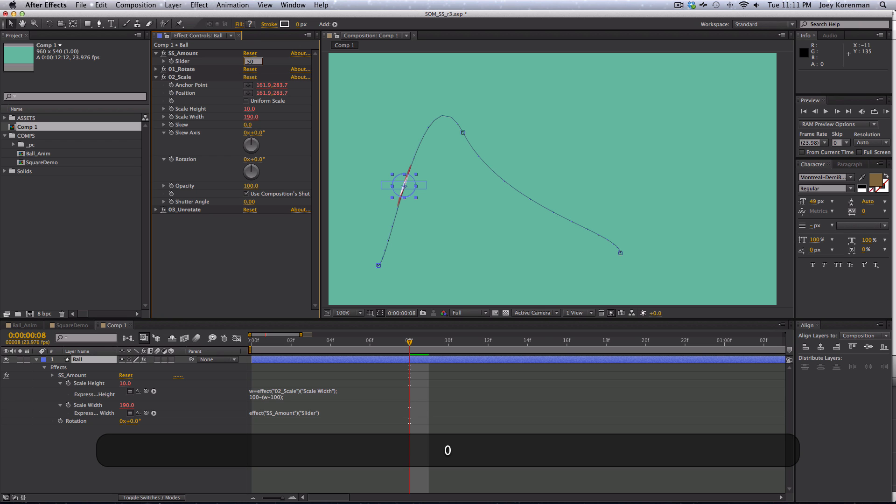
pyautogui.press('Return')
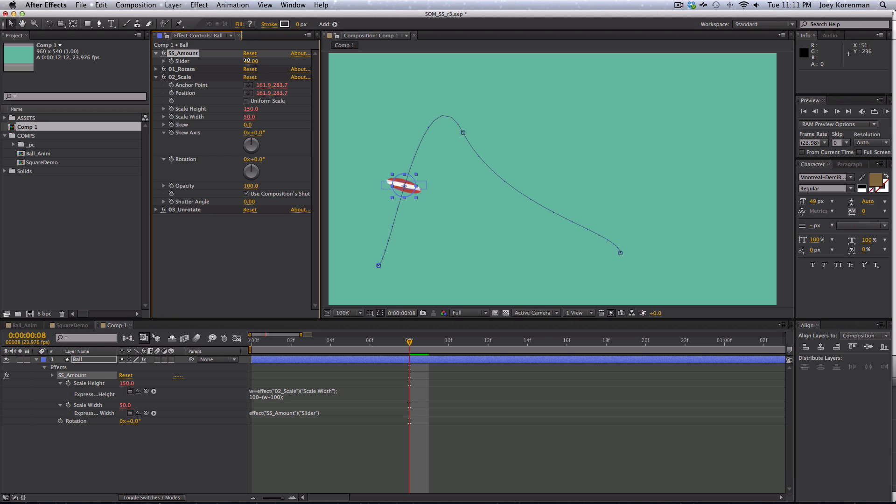
# Reset the SS_Amount slider to 100 and collapse the 02_Scale effect
pyautogui.moveTo(247, 61); pyautogui.dragTo(298, 54)
pyautogui.press('super+z')
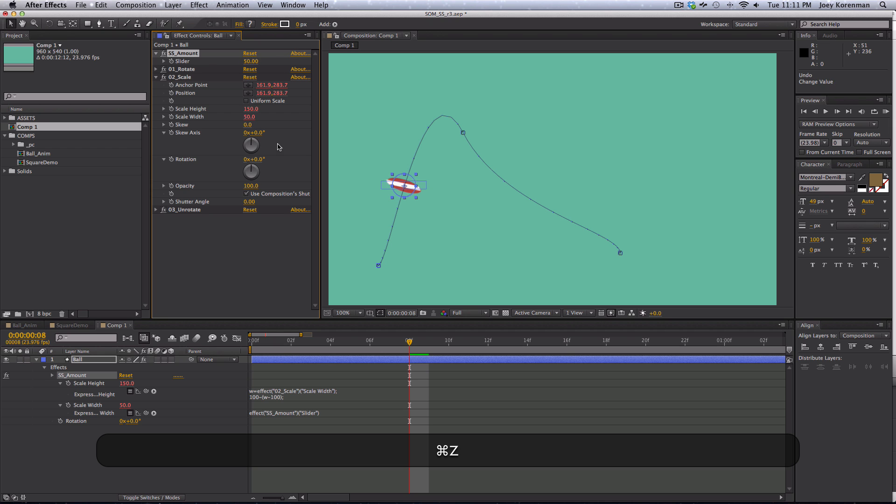
pyautogui.click(251, 61)
pyautogui.write('100')
pyautogui.press('Return')
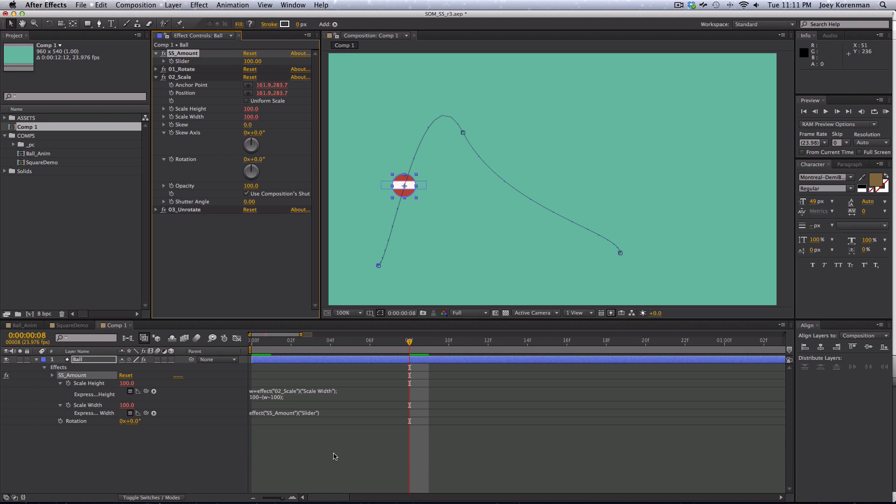
pyautogui.click(156, 77)
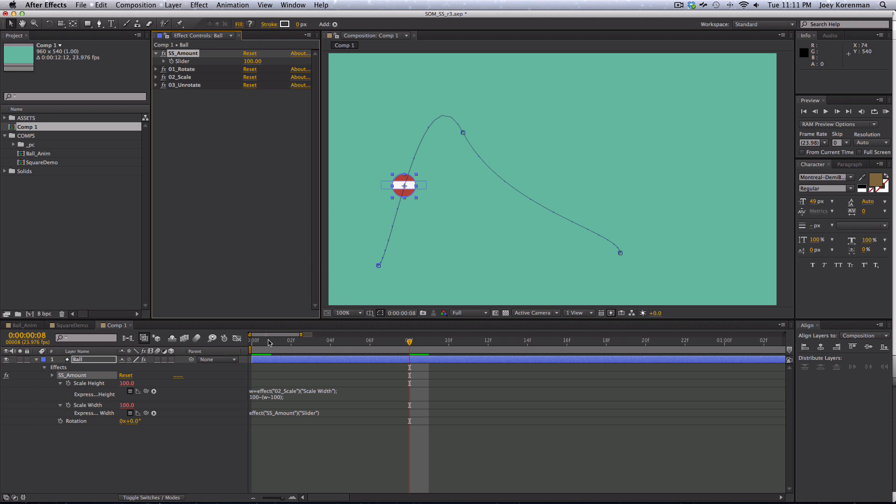
# Reveal the Ball layer's Position and remove all of its keyframes
pyautogui.click(86, 362)
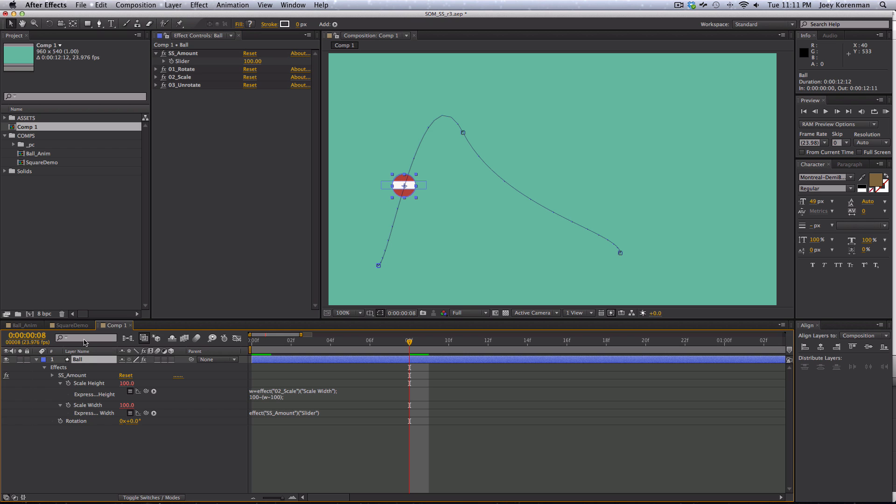
pyautogui.press('p')
pyautogui.click(60, 367)
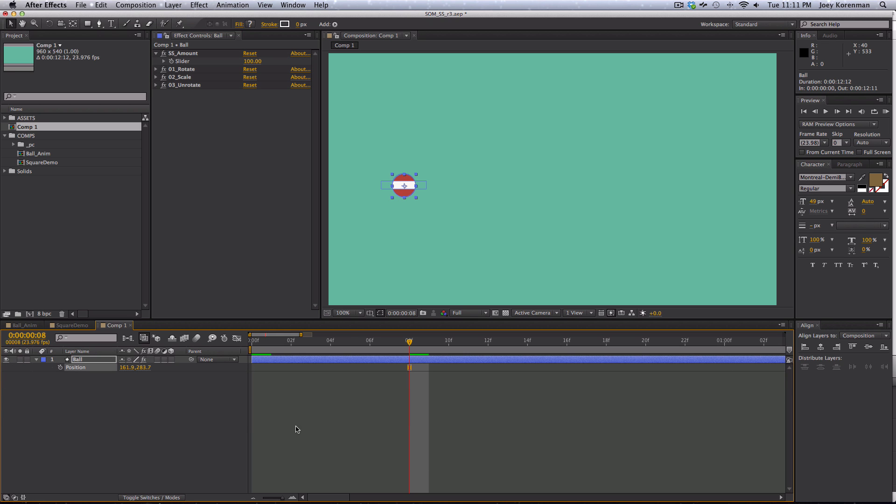
# At frame 0, separate the Ball's Position into X and Y dimensions and place the ball at about X 215.9, Y 51.7
pyautogui.moveTo(402, 185); pyautogui.dragTo(347, 71)
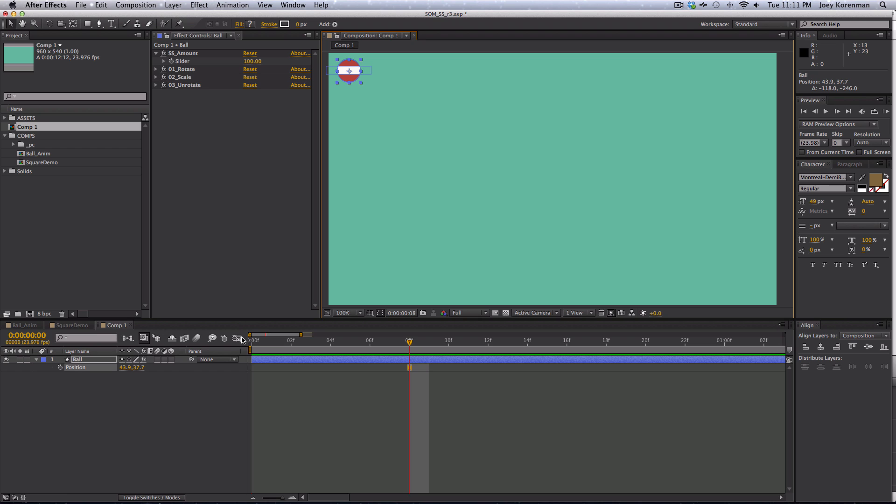
pyautogui.click(251, 340)
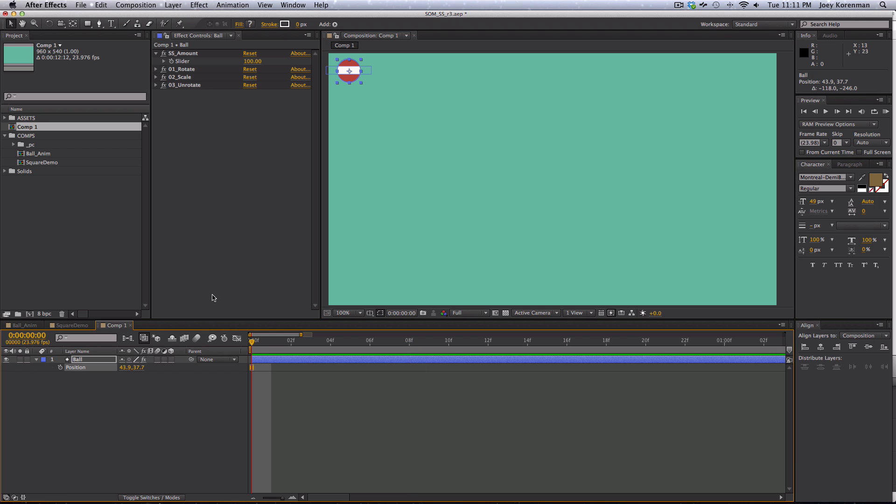
pyautogui.press('alt')
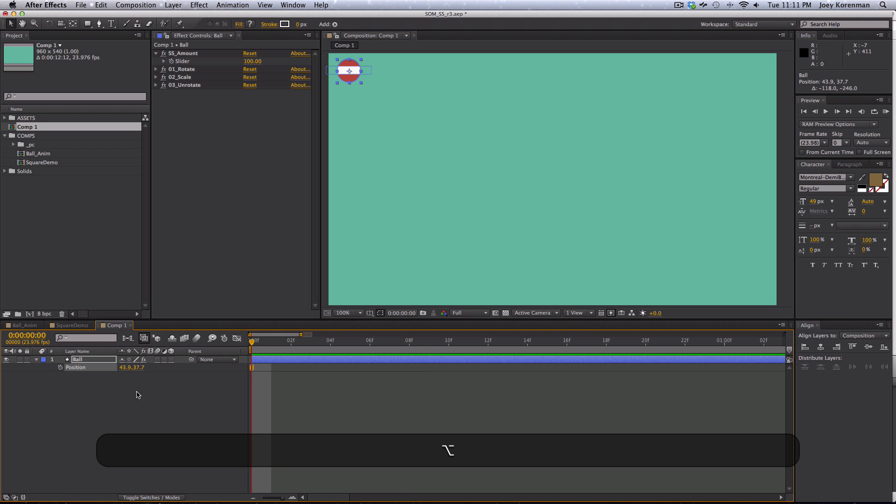
pyautogui.keyDown('ctrl'); pyautogui.click(85, 368); pyautogui.keyUp('ctrl')
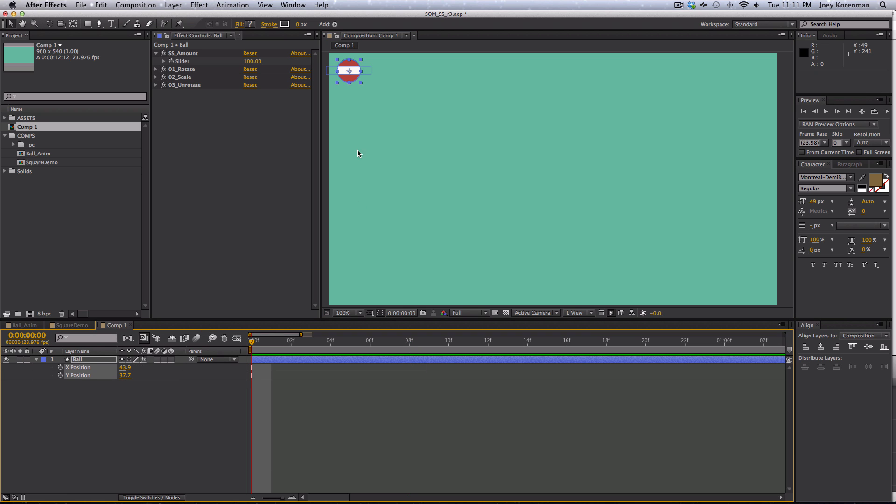
pyautogui.moveTo(348, 71); pyautogui.dragTo(429, 77)
# Keyframe the ball's Y Position at frame 0, then at about 470.7 on frame 10 and about 253.7 on frame 16
pyautogui.click(60, 376)
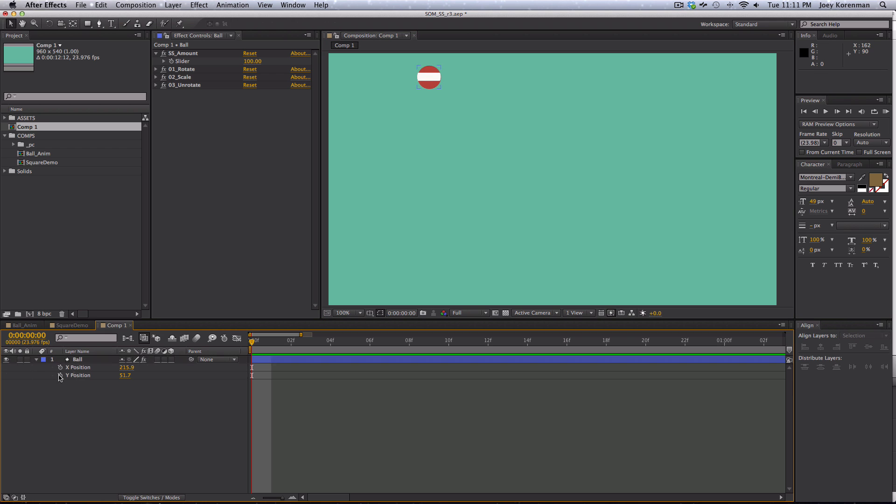
pyautogui.click(446, 345)
pyautogui.moveTo(425, 93); pyautogui.dragTo(429, 279)
pyautogui.moveTo(486, 341); pyautogui.dragTo(566, 341)
pyautogui.moveTo(435, 283); pyautogui.dragTo(434, 182)
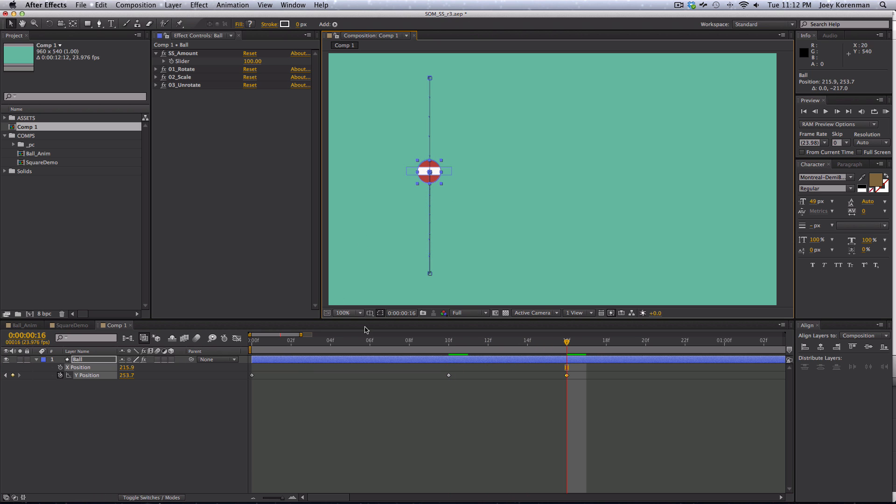
# Apply Easy Ease to all three Y Position keyframes and display their curve in the Graph Editor
pyautogui.moveTo(588, 390); pyautogui.dragTo(250, 365)
pyautogui.press('F9')
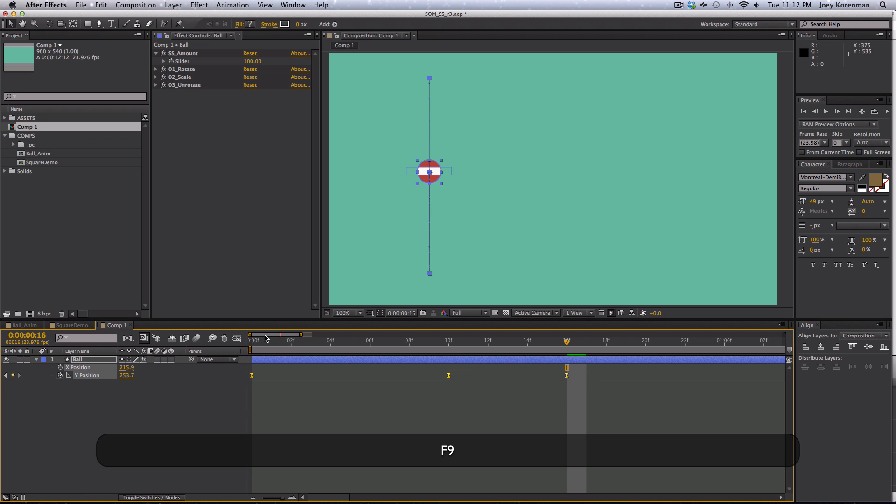
pyautogui.hotkey('shift', 'F3')
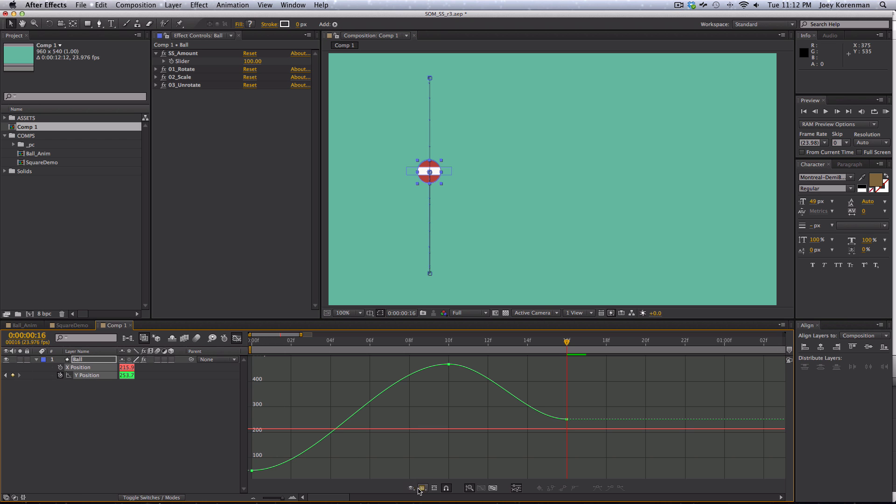
# Shape the Y Position curve into a sharp bounce at frame 10 with long eases at both ends, and preview it
pyautogui.click(265, 465)
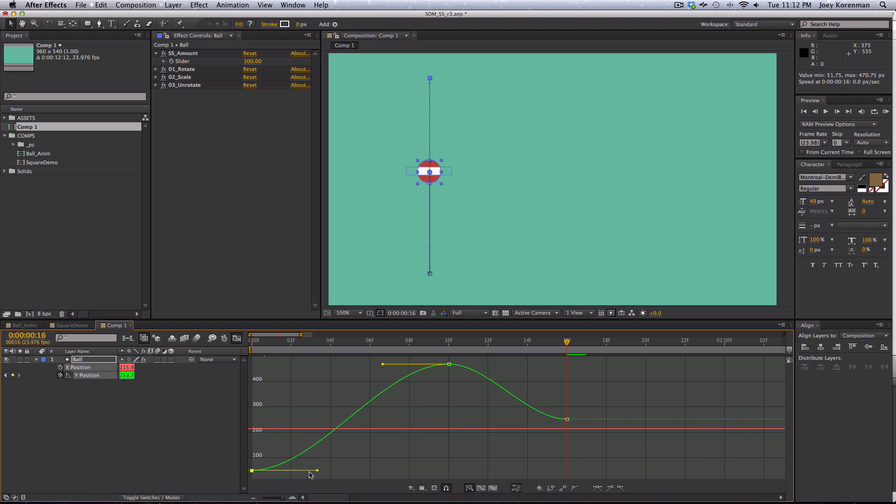
pyautogui.moveTo(319, 472); pyautogui.dragTo(366, 471)
pyautogui.press('shift')
pyautogui.moveTo(383, 364); pyautogui.dragTo(426, 397)
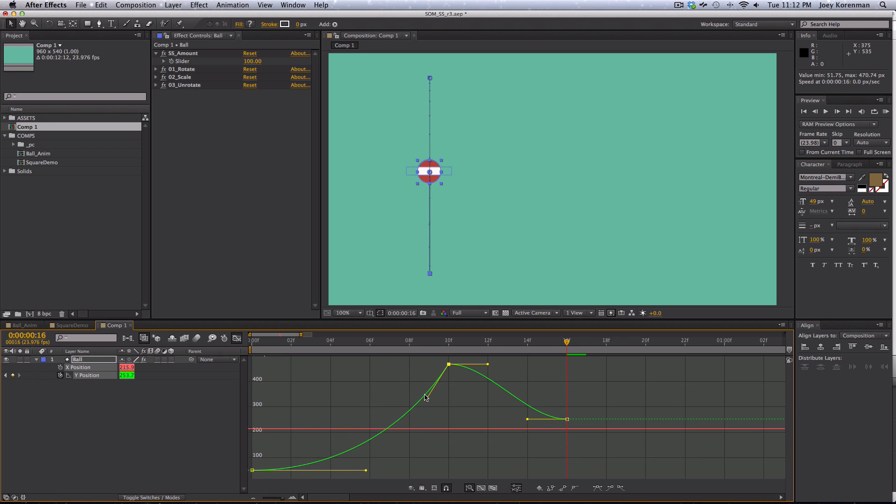
pyautogui.moveTo(487, 364); pyautogui.dragTo(508, 422)
pyautogui.press('shift')
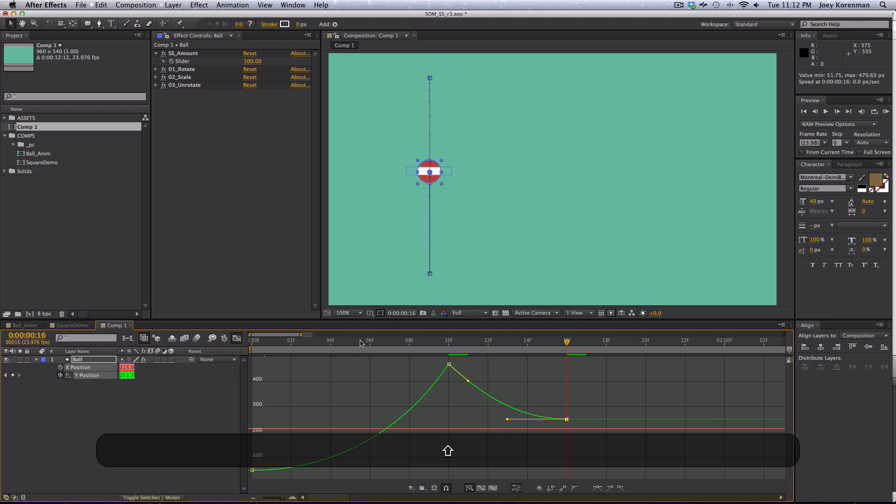
pyautogui.press('space')
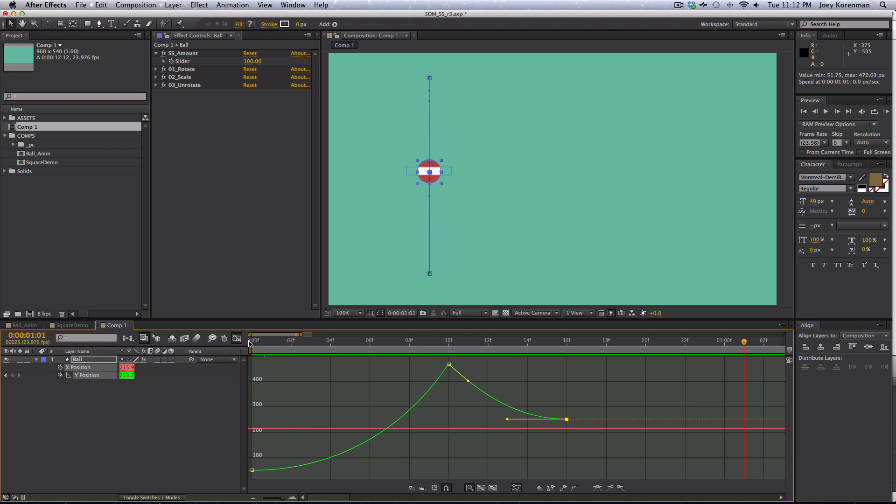
# Keyframe X Position at frame 0, return to the layer bar view, and set X Position to about 549.9 at frame 16
pyautogui.press('Home')
pyautogui.click(111, 436)
pyautogui.click(60, 367)
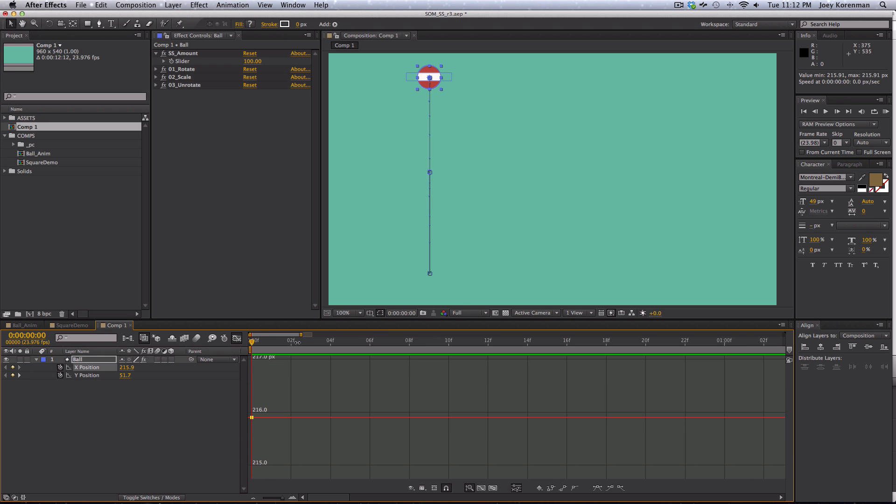
pyautogui.click(238, 339)
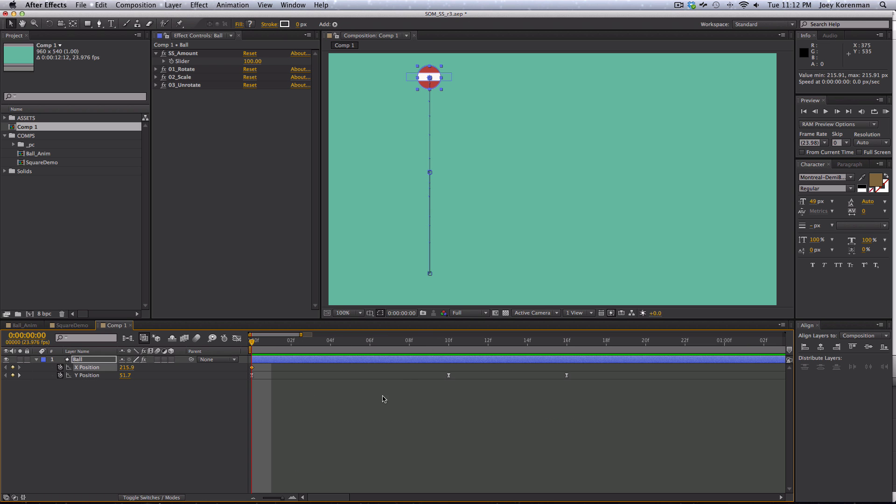
pyautogui.keyDown('shift'); pyautogui.click(564, 341); pyautogui.keyUp('shift')
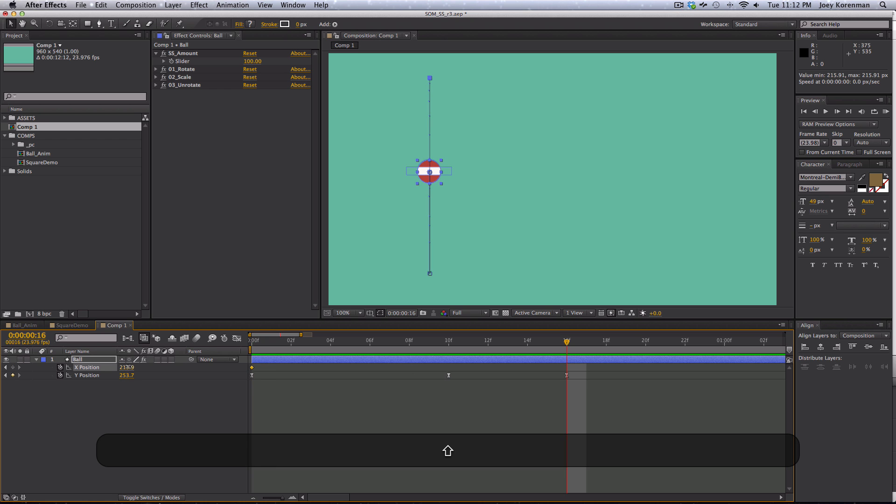
pyautogui.moveTo(126, 367); pyautogui.dragTo(290, 375)
pyautogui.click(308, 421)
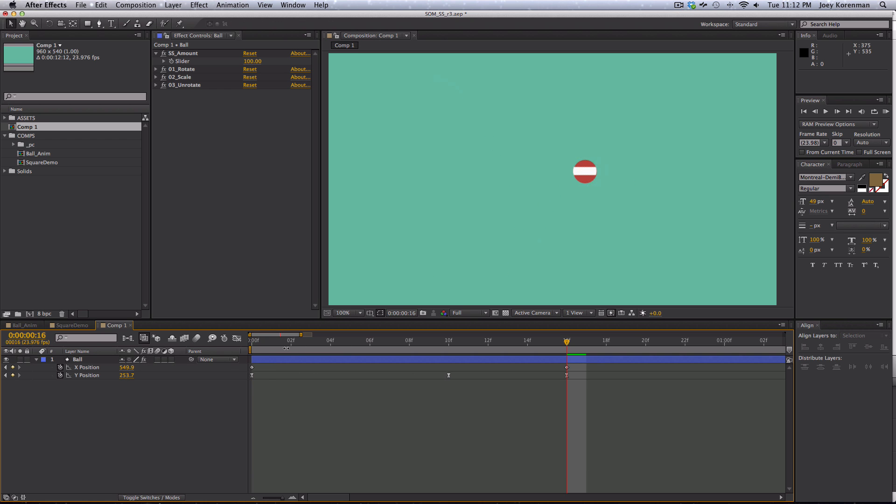
# Preview the ball's bounce from the first frame and return to frame 0
pyautogui.moveTo(269, 343); pyautogui.dragTo(229, 347)
pyautogui.press('space')
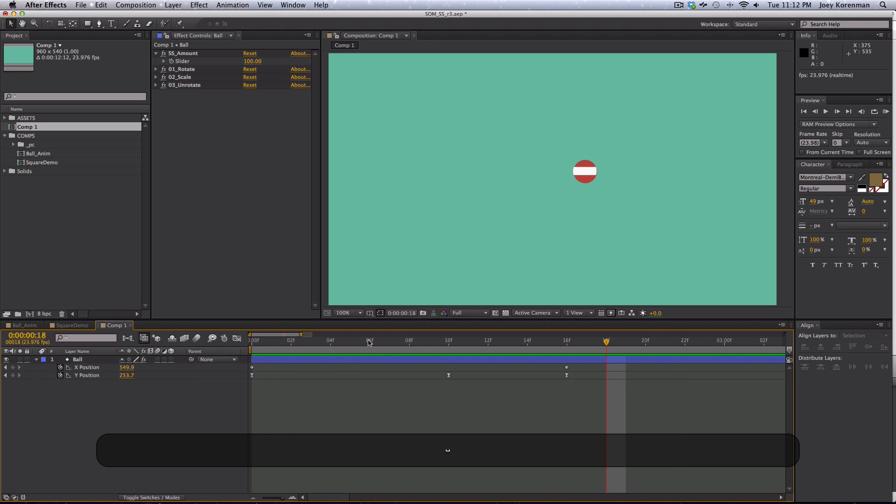
pyautogui.moveTo(290, 343); pyautogui.dragTo(247, 345)
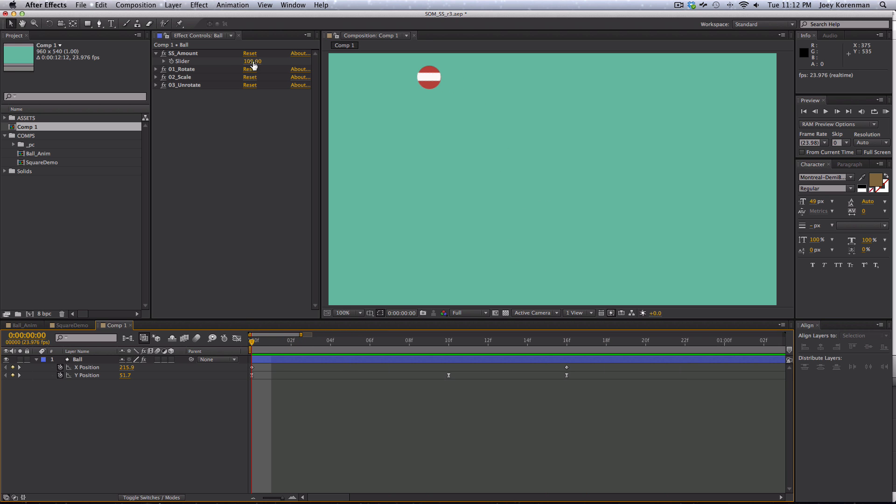
# Test the stretch by raising the SS_Amount slider to 136, previewing the bounce, and stepping to the impact at frame 10
pyautogui.moveTo(254, 64); pyautogui.dragTo(269, 60)
pyautogui.press('space')
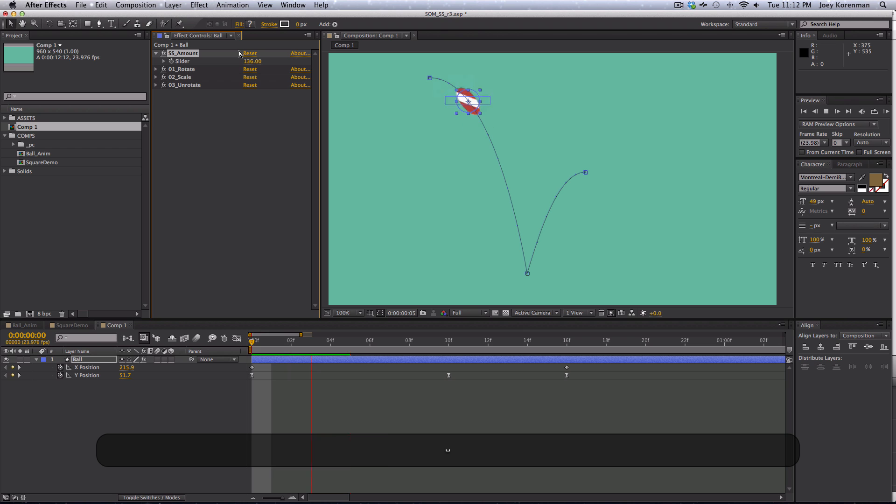
pyautogui.press('space')
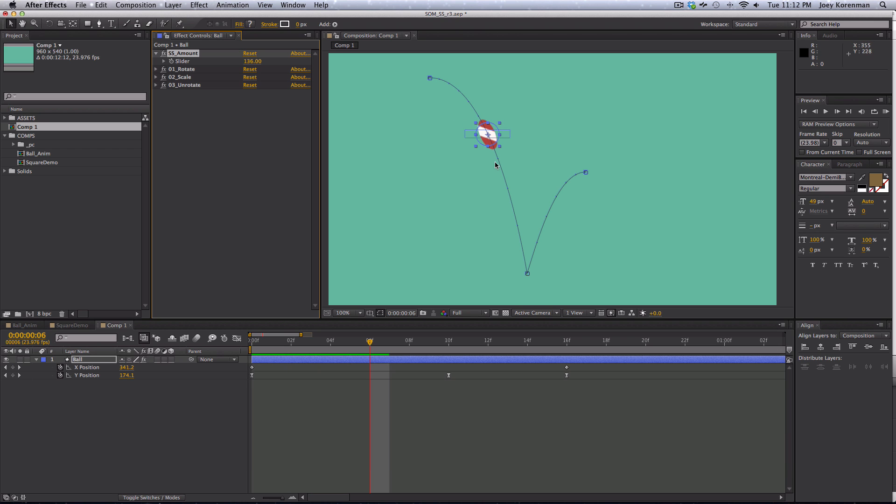
pyautogui.press('space')
pyautogui.press('pagedown')
pyautogui.press('pagedown')
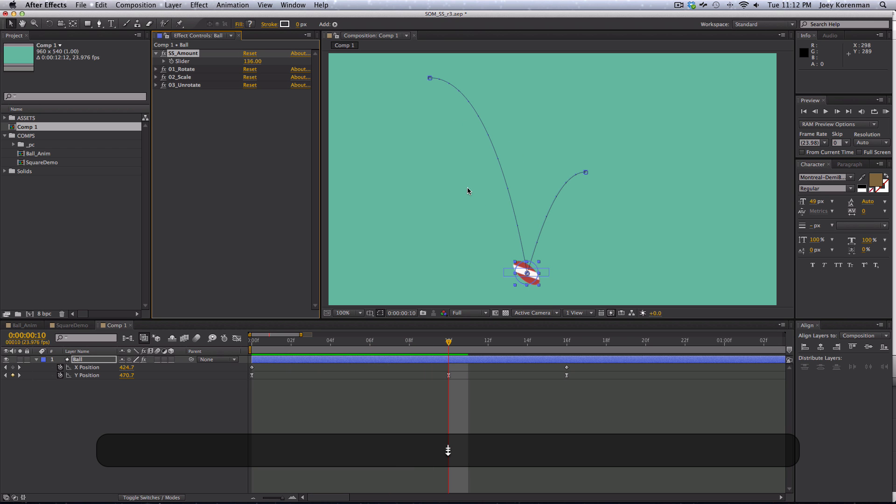
# Lower the SS_Amount slider to 42 and scrub to frame 10 to check the squash at the impact
pyautogui.moveTo(255, 62); pyautogui.dragTo(233, 64)
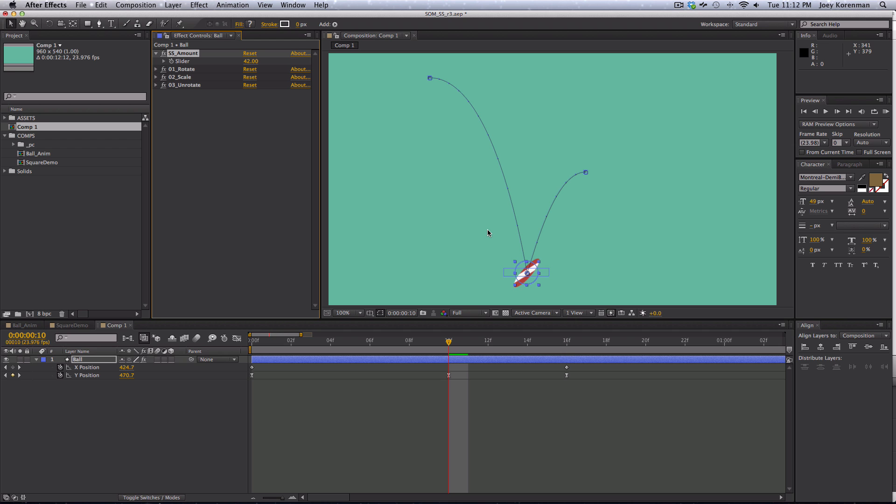
pyautogui.moveTo(378, 334); pyautogui.dragTo(449, 335)
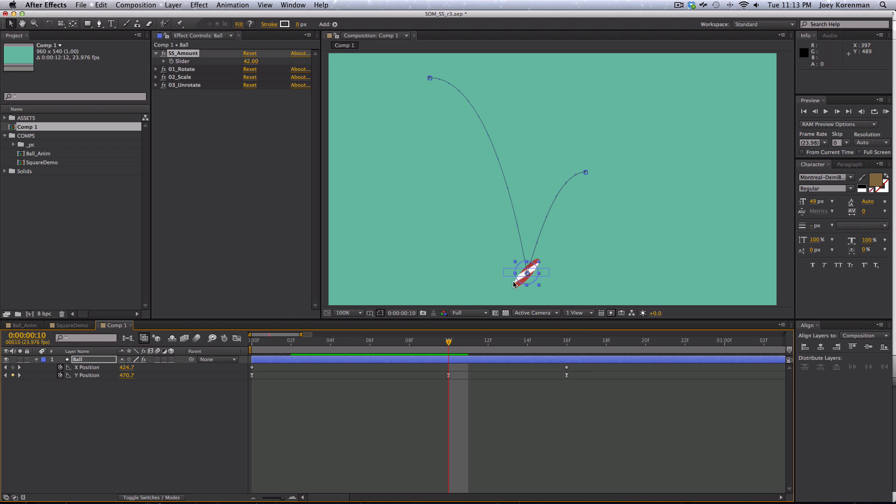
pyautogui.click(235, 222)
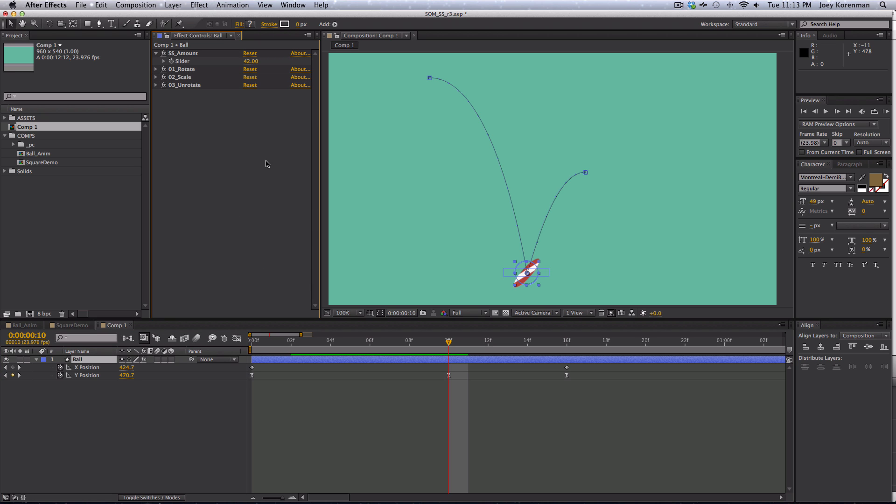
pyautogui.click(196, 54)
pyautogui.press('super+d')
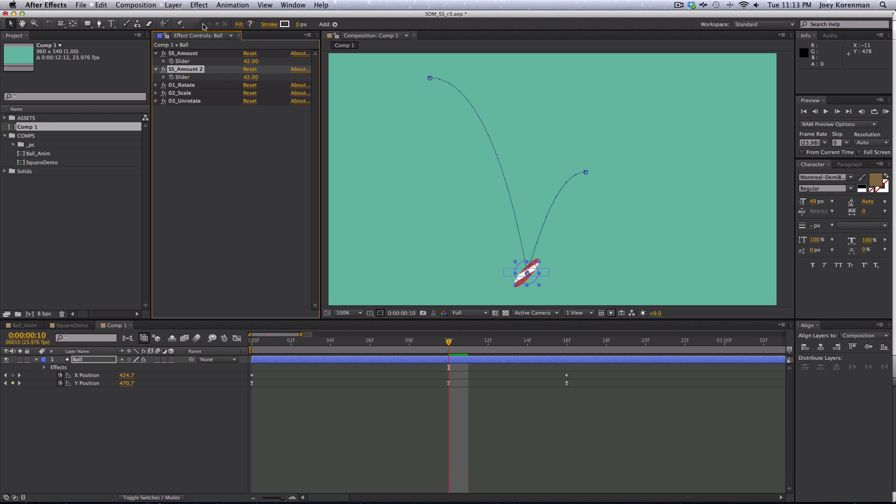
pyautogui.press('BackSpace')
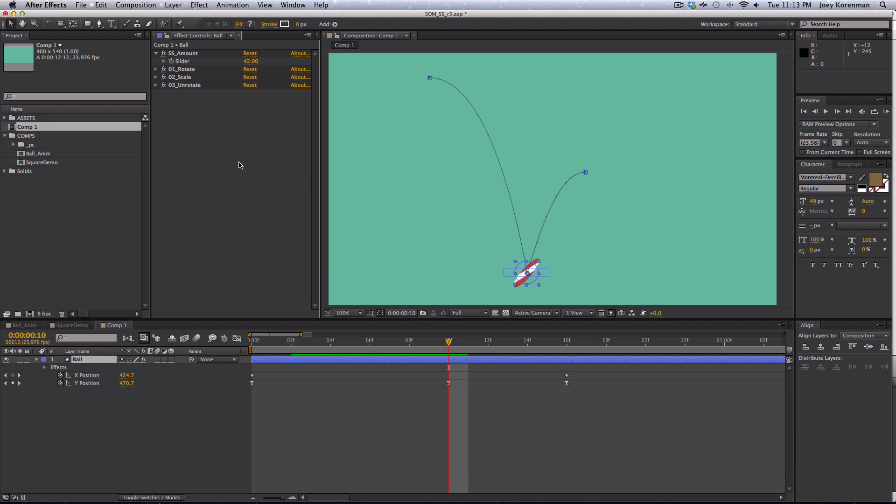
# Add an Angle Control effect to the ball, place it just above 01_Rotate, and rename it SS_Angle_Offset
pyautogui.click(208, 5)
pyautogui.moveTo(239, 102)
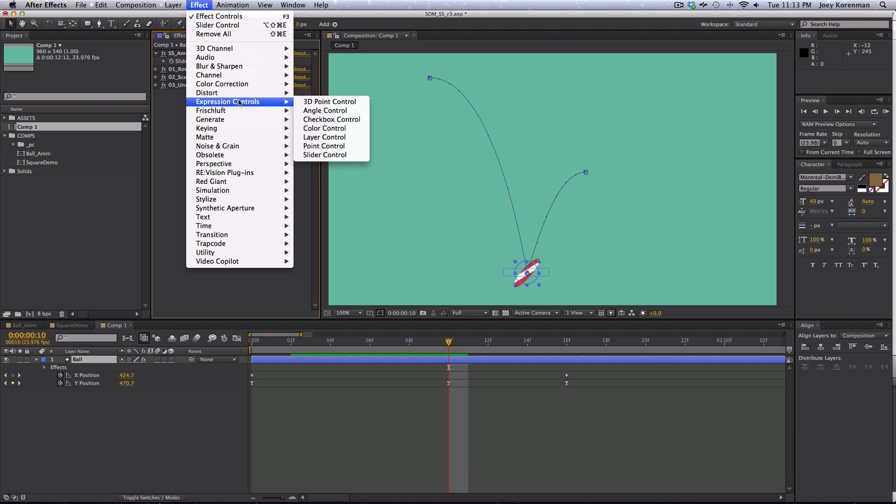
pyautogui.click(325, 111)
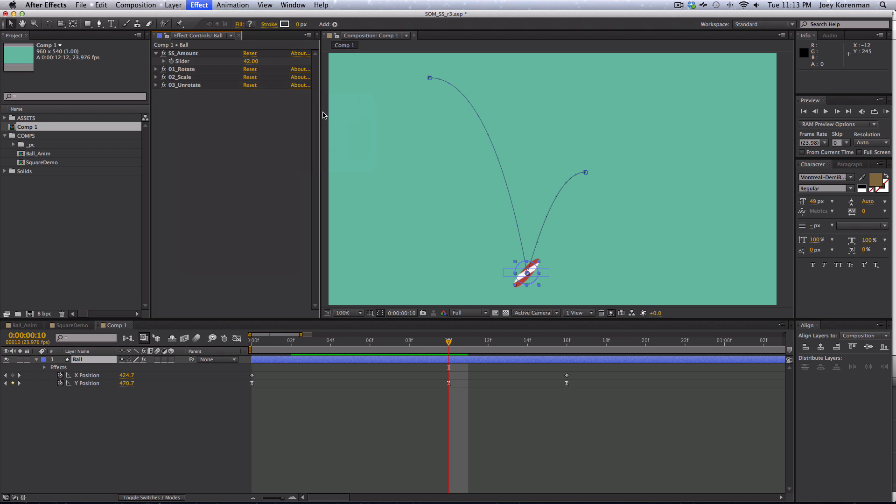
pyautogui.moveTo(196, 95); pyautogui.dragTo(201, 75)
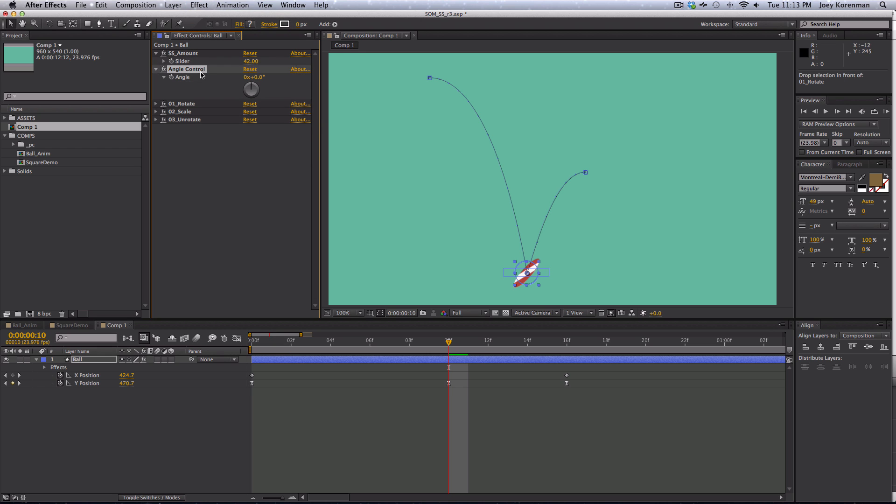
pyautogui.write('SS')
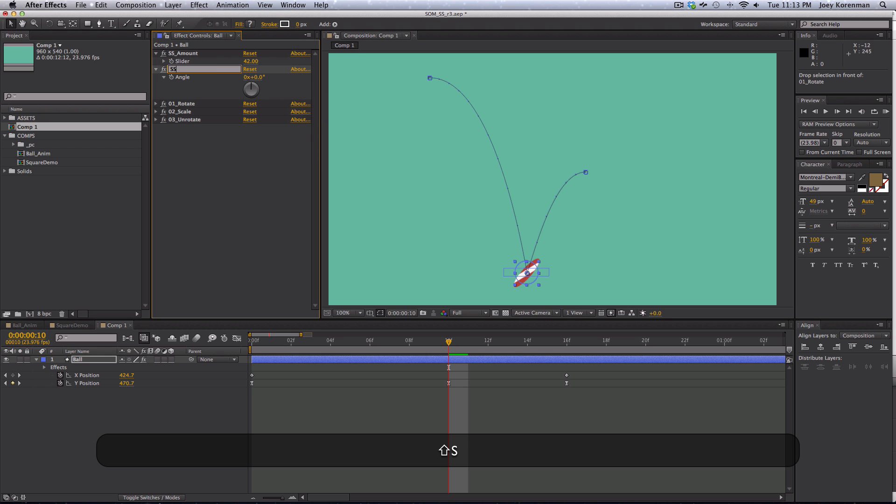
pyautogui.write('_Angle_Offset')
pyautogui.press('Return')
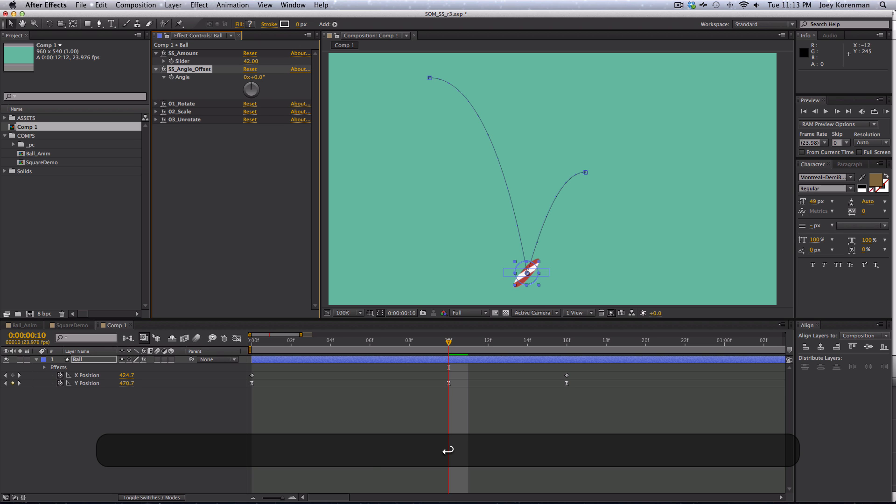
# Append +effect("SS_Angle_Offset")("Angle"); to the final line of the 01_Rotate effect's Rotation expression
pyautogui.click(156, 104)
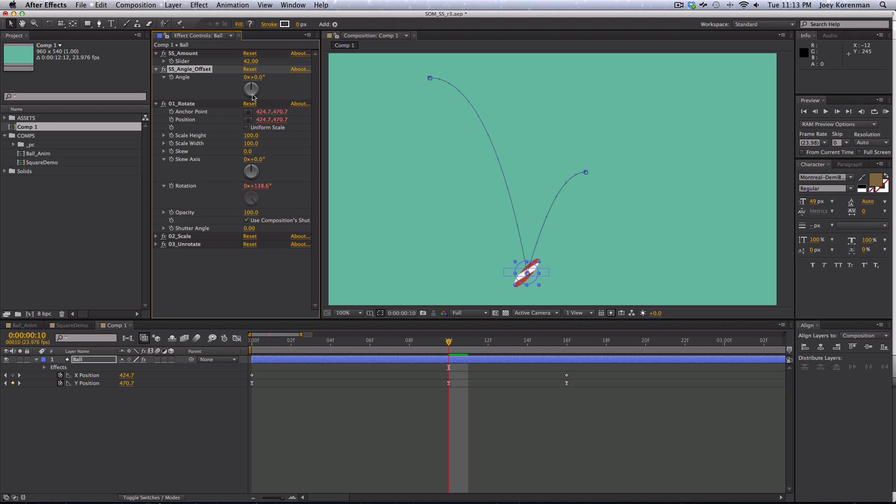
pyautogui.click(102, 361)
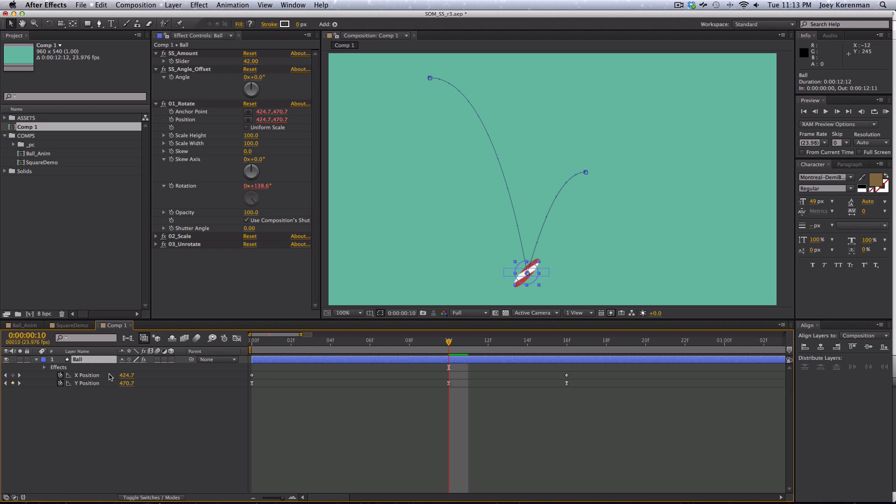
pyautogui.press('u')
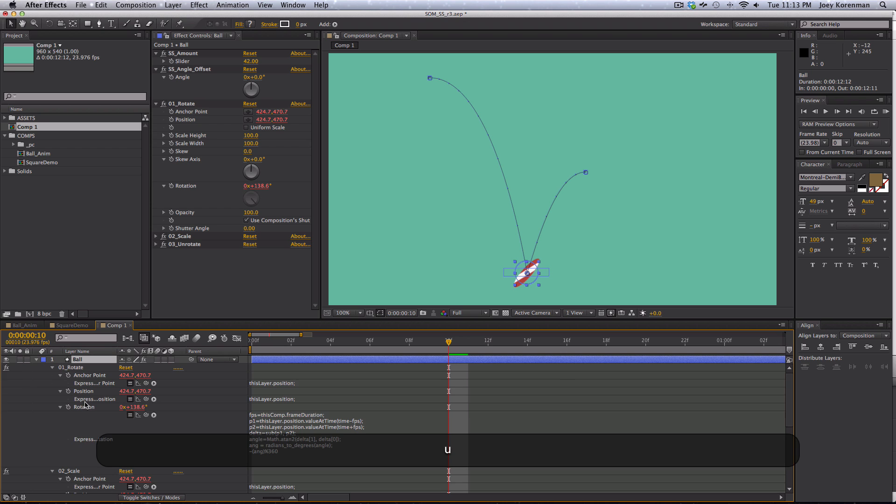
pyautogui.click(277, 426)
pyautogui.click(313, 464)
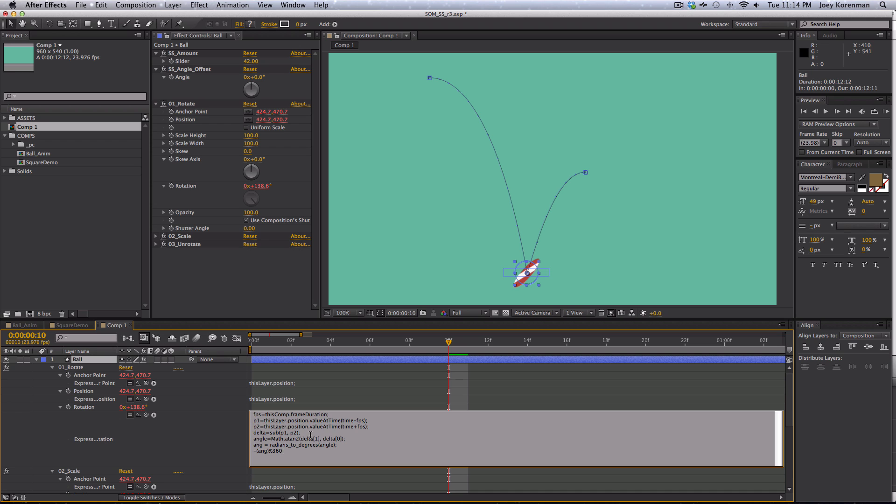
pyautogui.write('+')
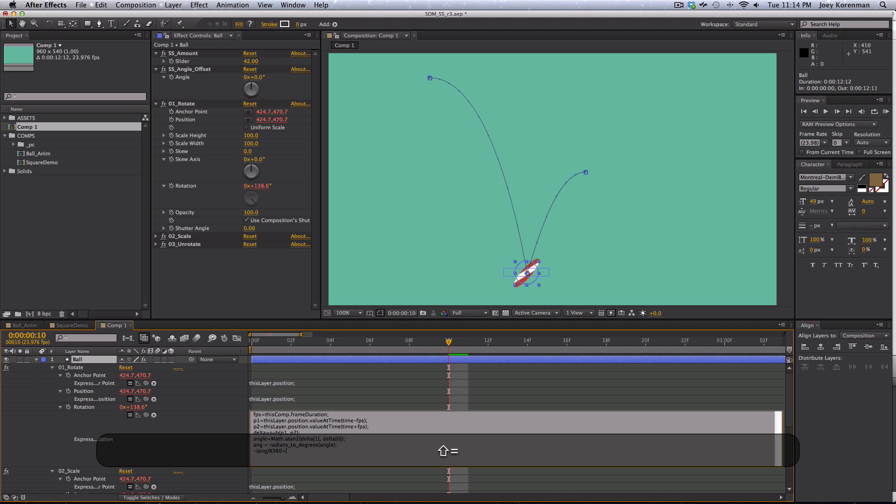
pyautogui.moveTo(147, 415); pyautogui.dragTo(183, 78)
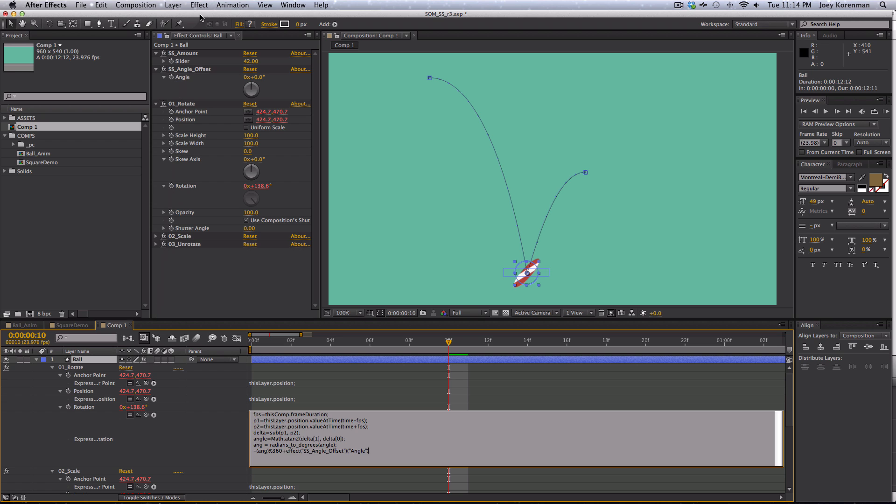
pyautogui.write(';')
pyautogui.press('KP_Enter')
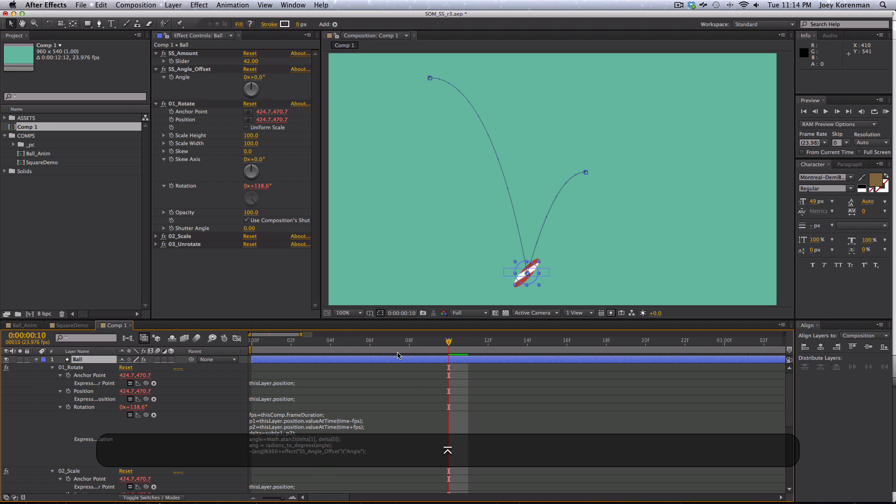
# Test SS_Angle_Offset at -45° on the impact frame, scrub to frame 0, and reset the angle to 0°
pyautogui.moveTo(259, 77); pyautogui.dragTo(237, 79)
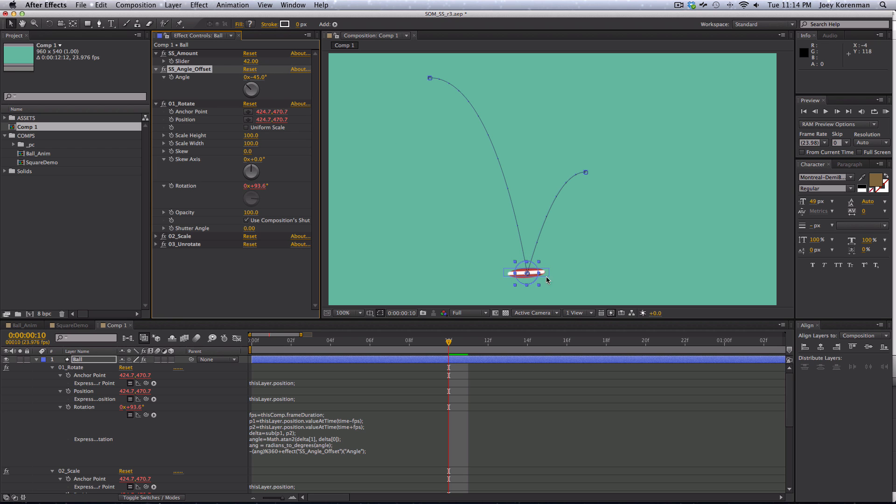
pyautogui.moveTo(390, 340); pyautogui.dragTo(233, 354)
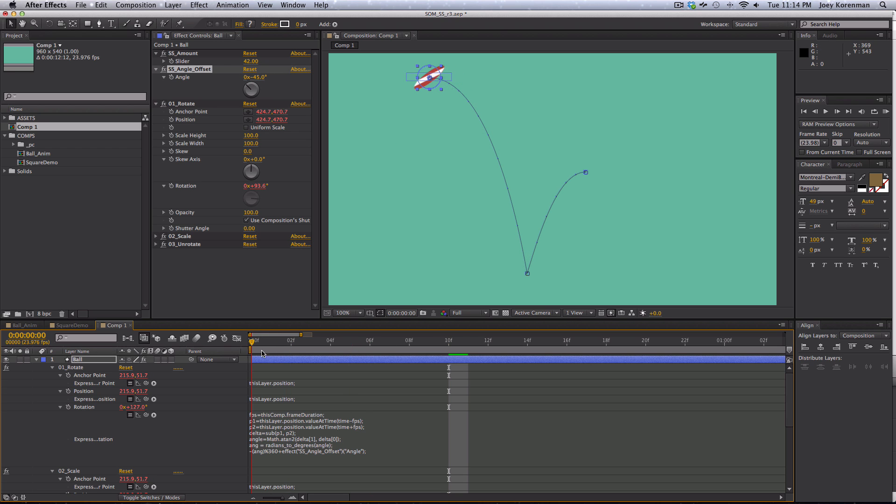
pyautogui.click(258, 77)
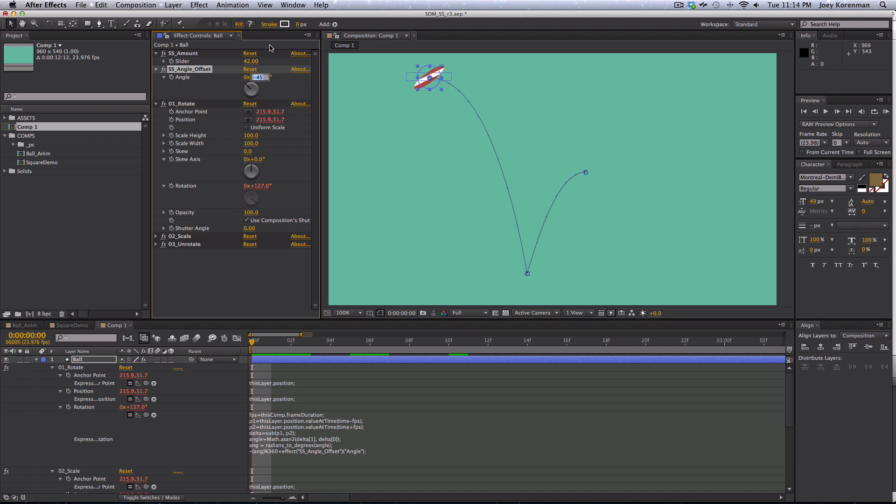
pyautogui.write('0')
pyautogui.press('Return')
# Set the SS_Amount slider to 100 and keyframe it at frame 0
pyautogui.press('pagedown')
pyautogui.press('pagedown')
pyautogui.press('pagedown')
pyautogui.press('pagedown')
pyautogui.press('pagedown')
pyautogui.press('pagedown')
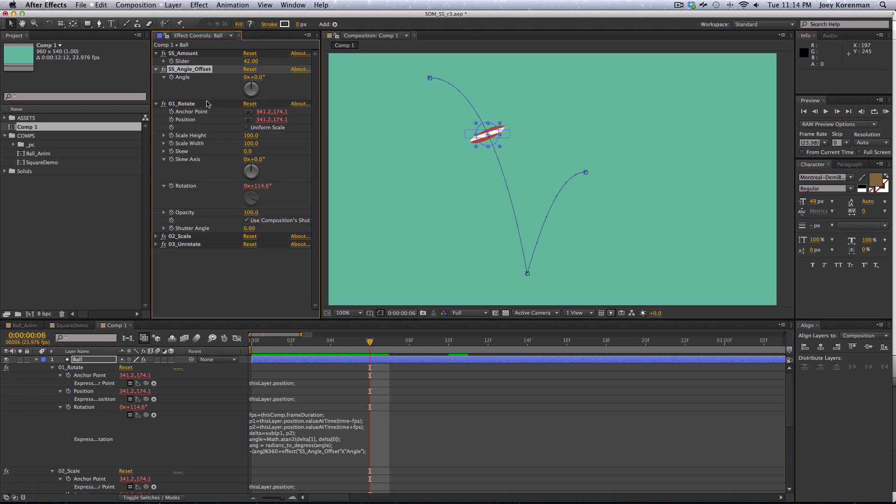
pyautogui.click(251, 61)
pyautogui.write('100')
pyautogui.press('Return')
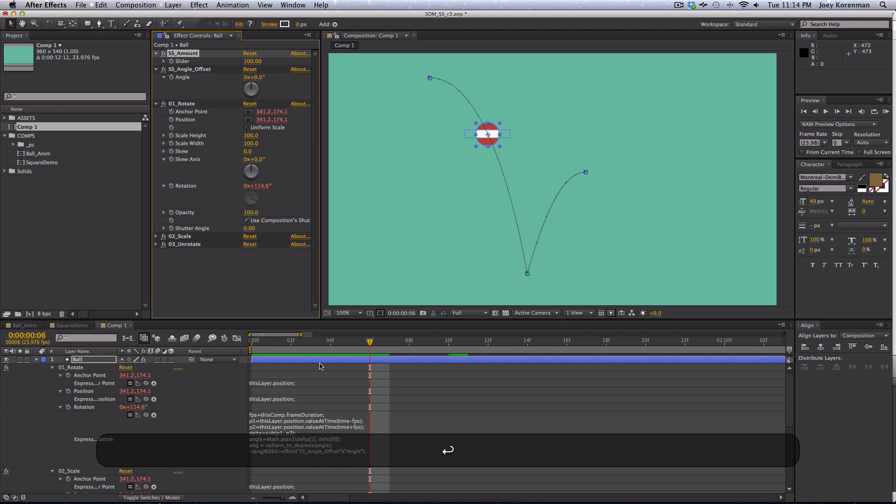
pyautogui.press('Home')
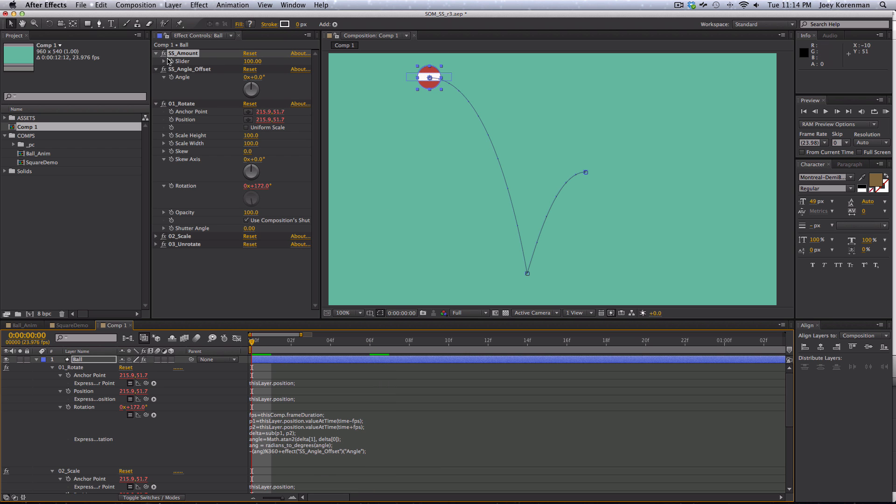
# Keyframe SS_Amount at 130 on frame 9, just before the ball hits the ground, after trying 120
pyautogui.press('space')
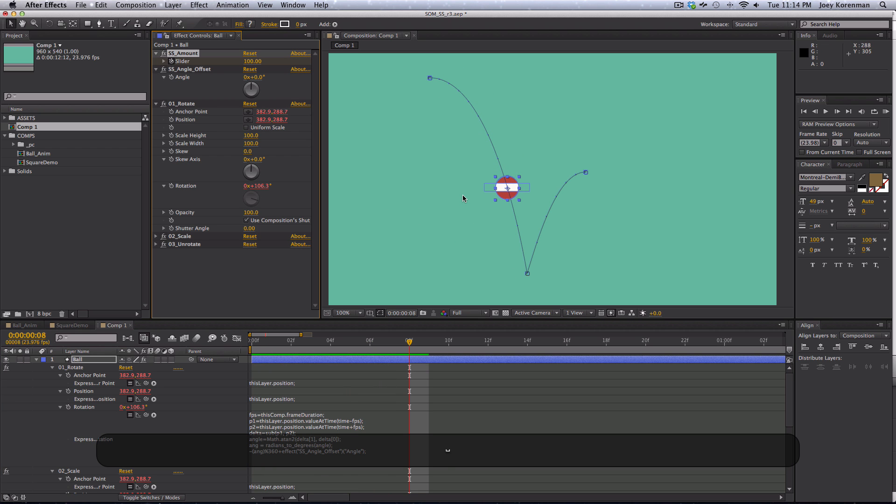
pyautogui.press('pagedown')
pyautogui.press('pagedown')
pyautogui.press('pageup')
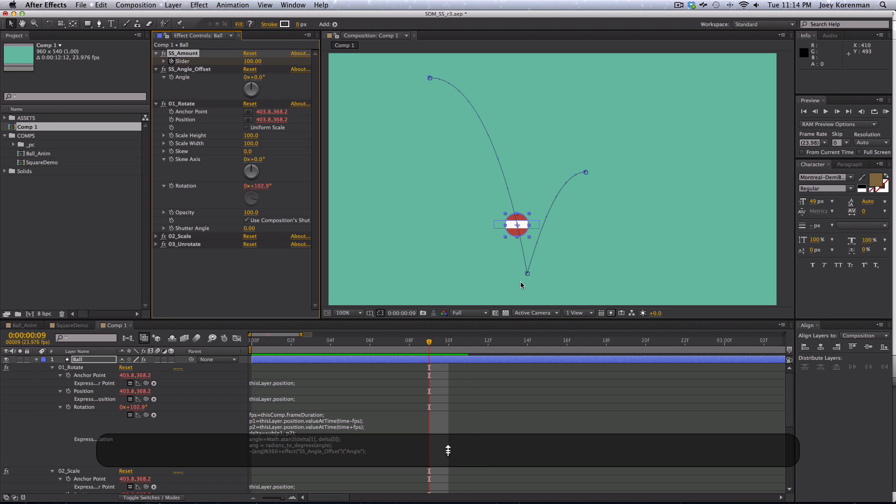
pyautogui.click(252, 61)
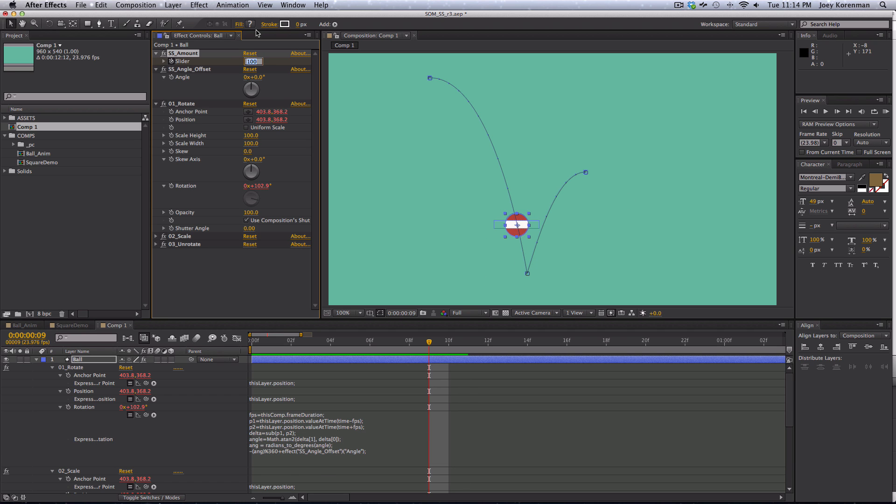
pyautogui.write('120')
pyautogui.press('Return')
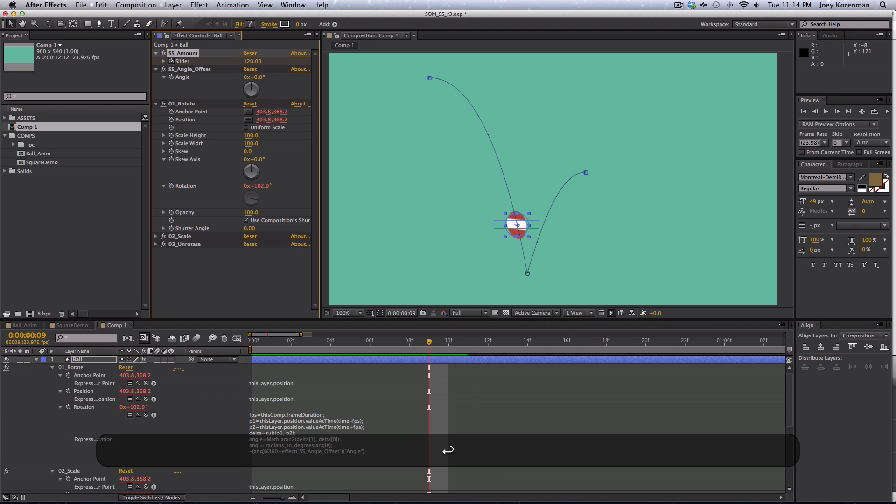
pyautogui.click(256, 64)
pyautogui.write('130')
pyautogui.press('Return')
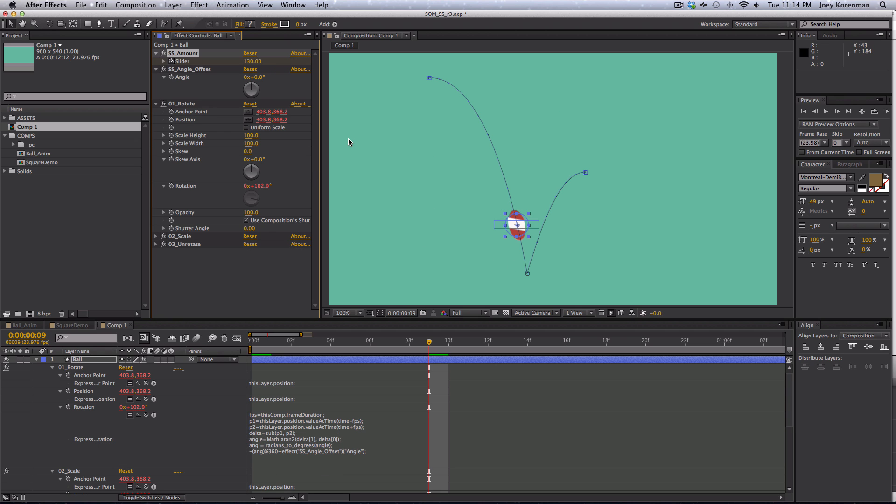
# Keyframe SS_Amount at 60 on the impact at frame 10, after trying 80
pyautogui.press('pagedown')
pyautogui.click(252, 61)
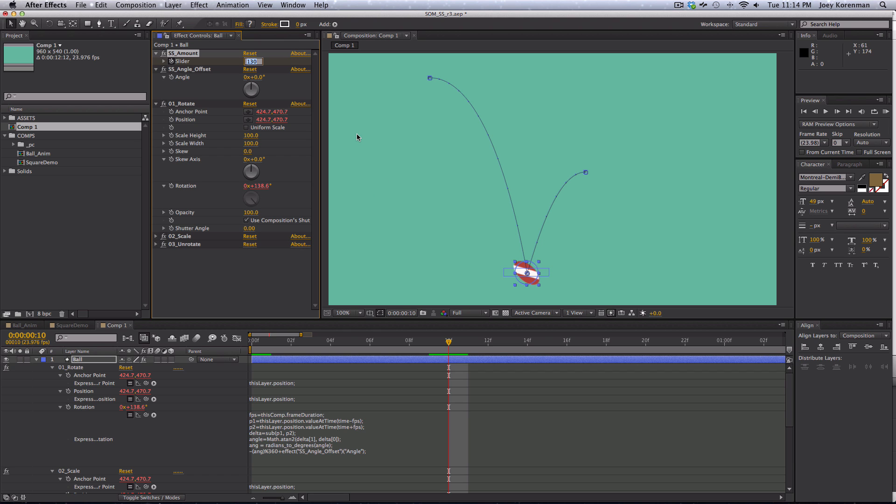
pyautogui.write('80')
pyautogui.press('Return')
pyautogui.click(250, 61)
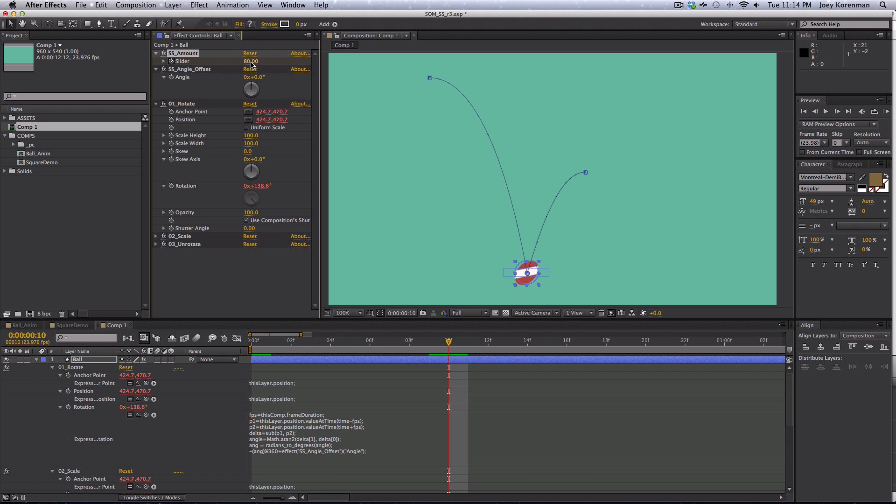
pyautogui.write('60')
pyautogui.press('Return')
# Keyframe SS_Angle_Offset at 0° on frame 9 and at -48.4° on frame 10 so the squash lies flat
pyautogui.press('pageup')
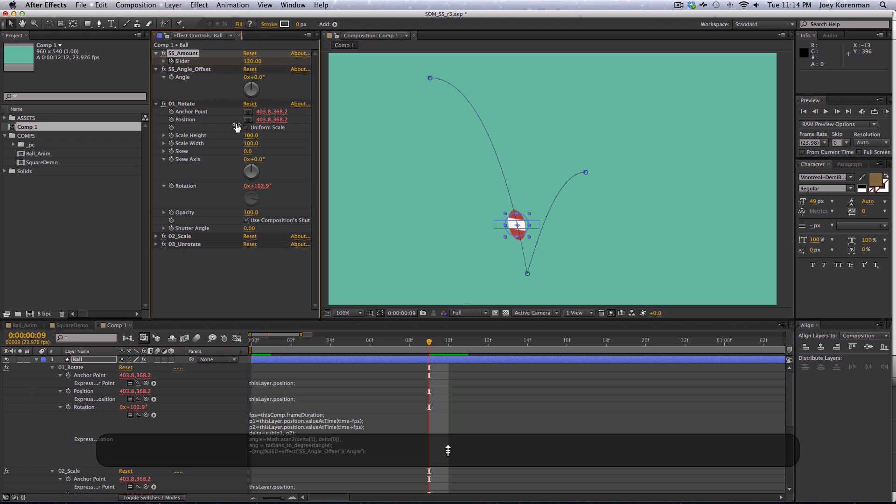
pyautogui.click(171, 77)
pyautogui.press('pagedown')
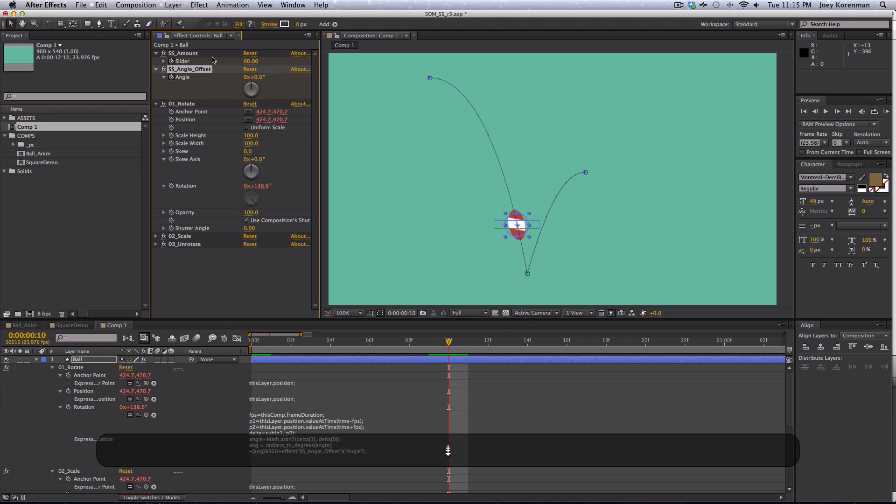
pyautogui.moveTo(253, 77); pyautogui.dragTo(81, 126)
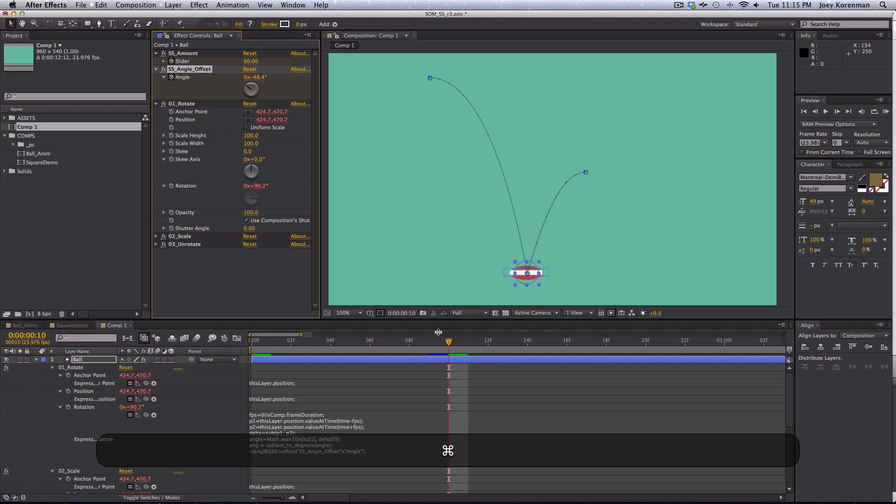
# On frame 11, set SS_Angle_Offset to 0° and raise the SS_Amount slider to 121
pyautogui.press('pagedown')
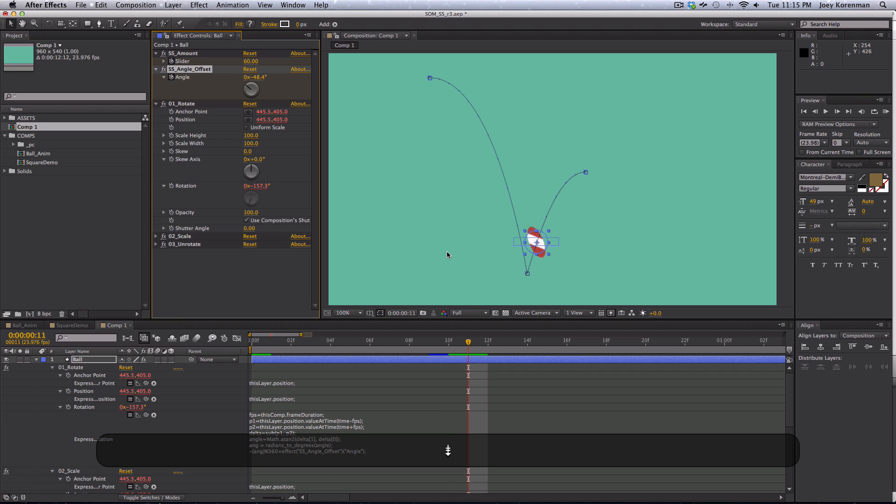
pyautogui.click(255, 77)
pyautogui.write('0')
pyautogui.press('Return')
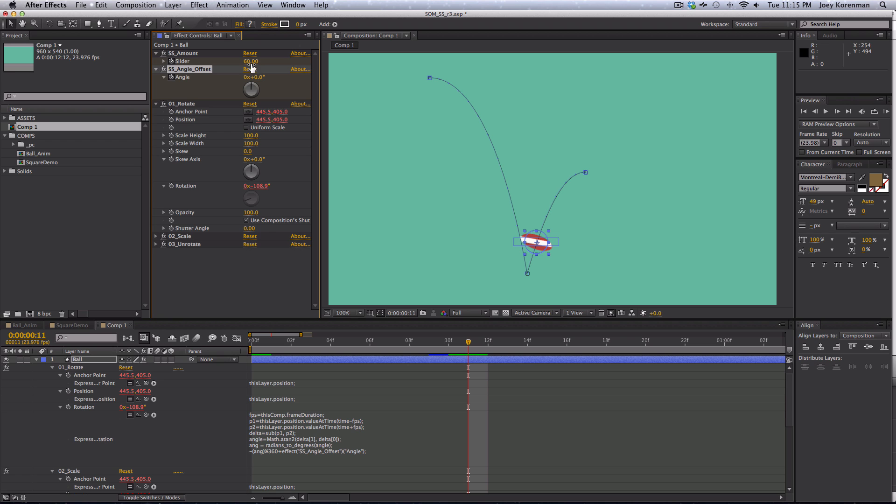
pyautogui.moveTo(250, 61); pyautogui.dragTo(269, 54)
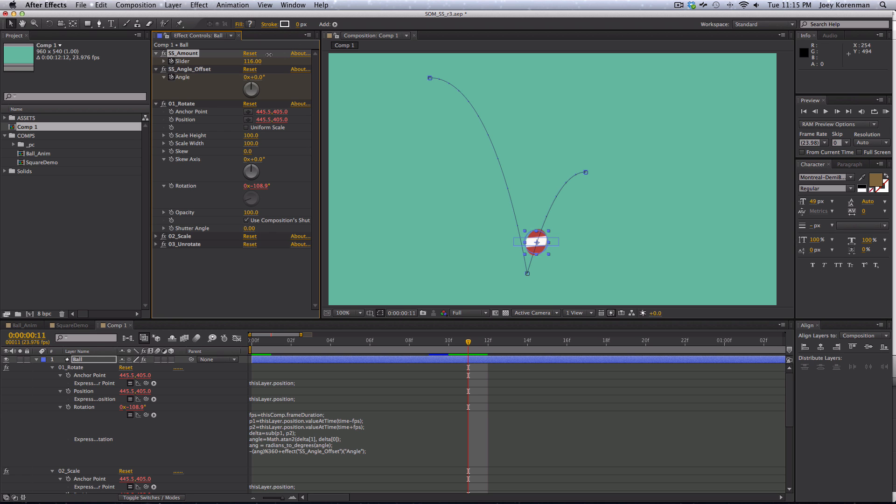
# Keyframe SS_Amount at 130 on frame 13 of the rebound, after trying 137
pyautogui.press('pagedown')
pyautogui.press('pagedown')
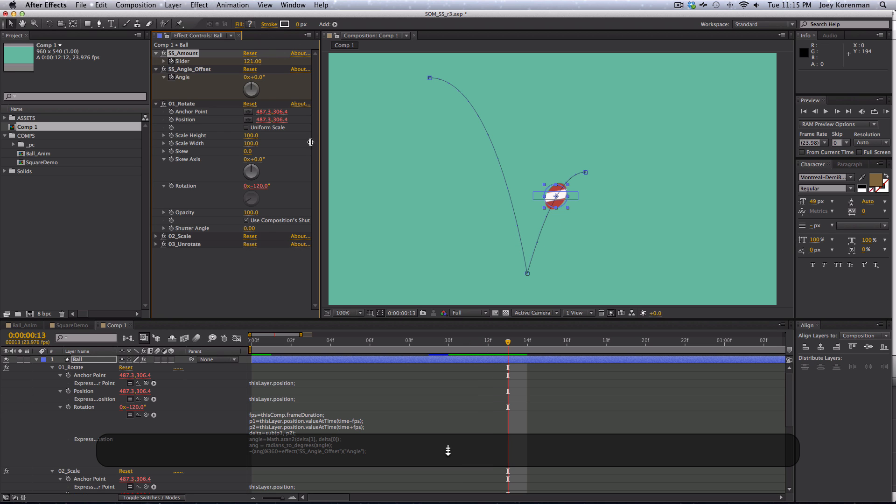
pyautogui.moveTo(252, 61); pyautogui.dragTo(258, 59)
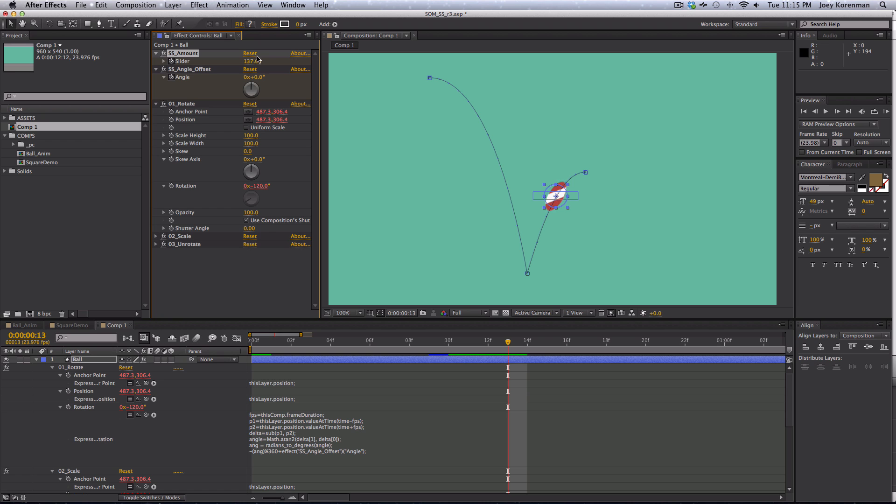
pyautogui.click(255, 62)
pyautogui.write('130')
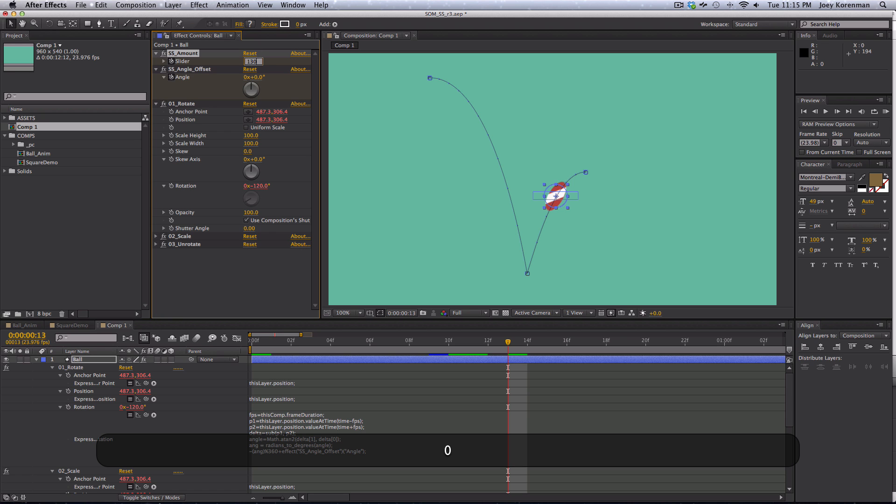
pyautogui.press('Return')
# Keyframe SS_Amount at 100 on frame 16, at the peak of the rebound
pyautogui.press('pagedown')
pyautogui.press('pagedown')
pyautogui.press('pagedown')
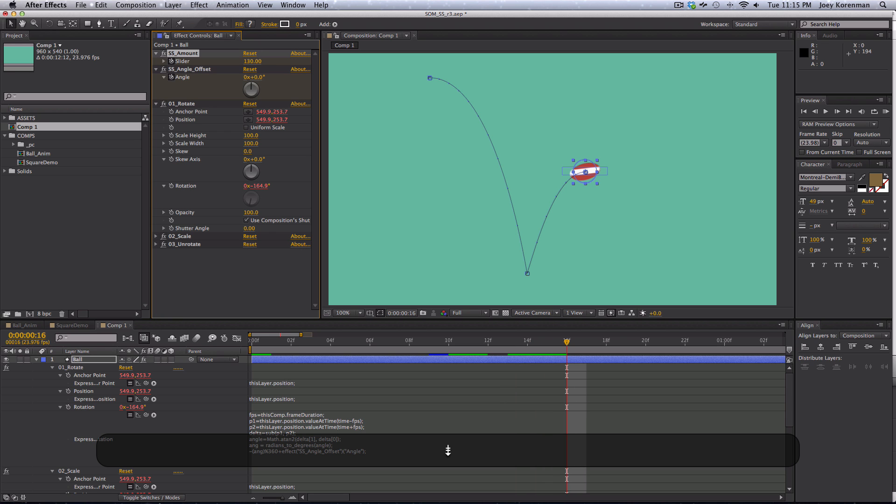
pyautogui.click(256, 61)
pyautogui.write('100')
pyautogui.press('Return')
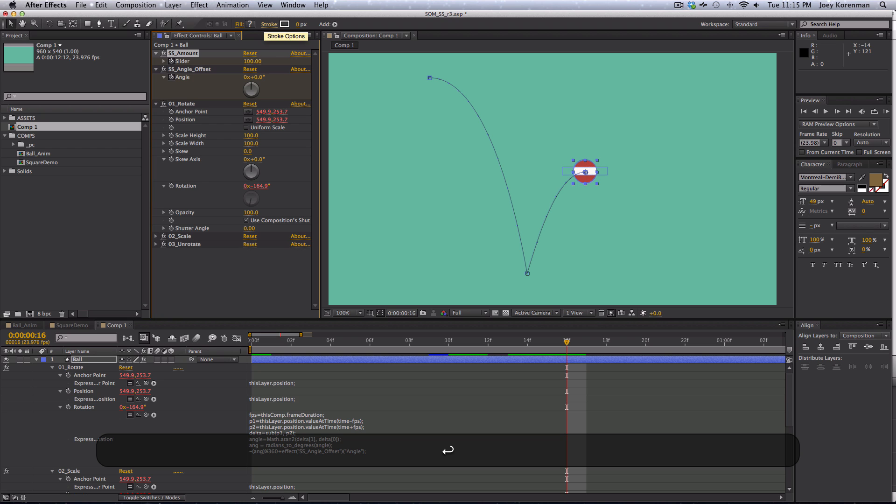
# End the work area at frame 16 and play a RAM preview of the bounce
pyautogui.press('n')
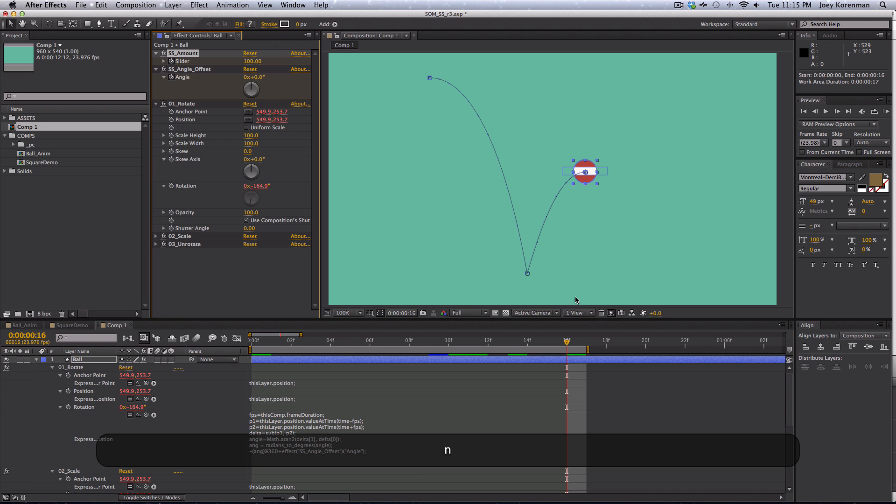
pyautogui.hotkey('ctrl', '0')
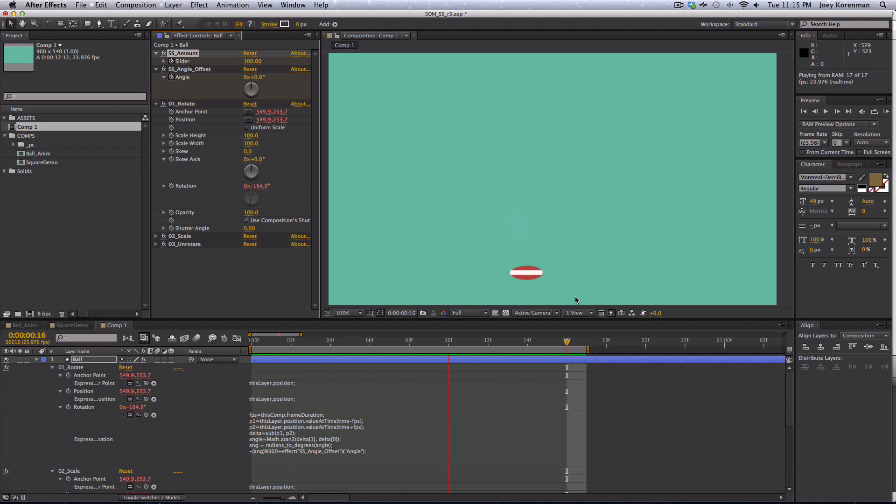
pyautogui.press('space')
# At the frame 10 impact, duplicate the SS_Amount slider control and rename the copy SS_Y_Offset
pyautogui.moveTo(556, 343); pyautogui.dragTo(456, 371)
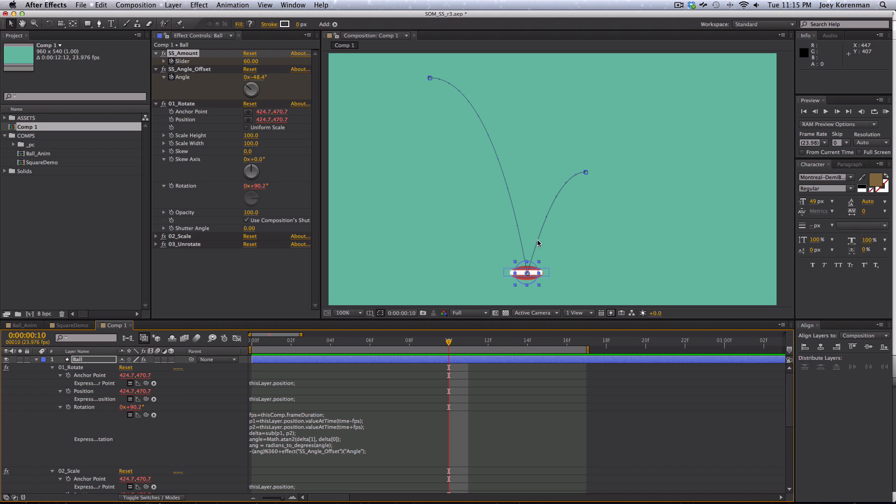
pyautogui.press('.')
pyautogui.moveTo(522, 223); pyautogui.dragTo(496, 49)
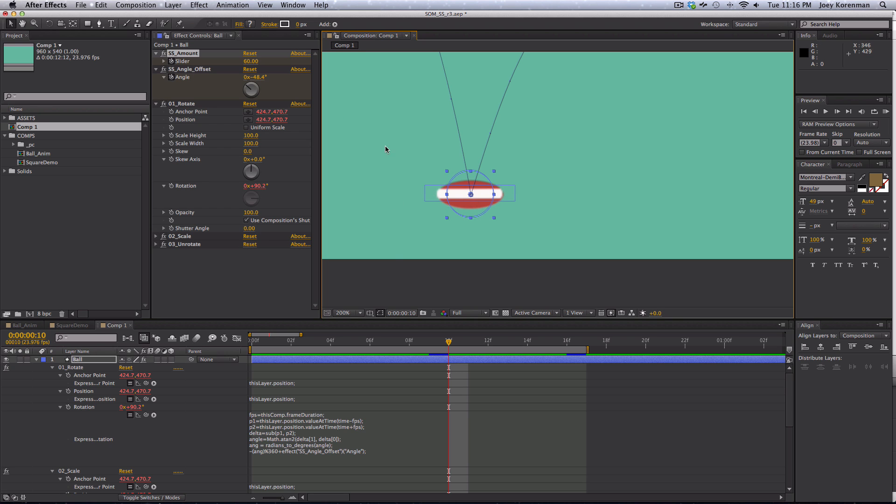
pyautogui.click(206, 74)
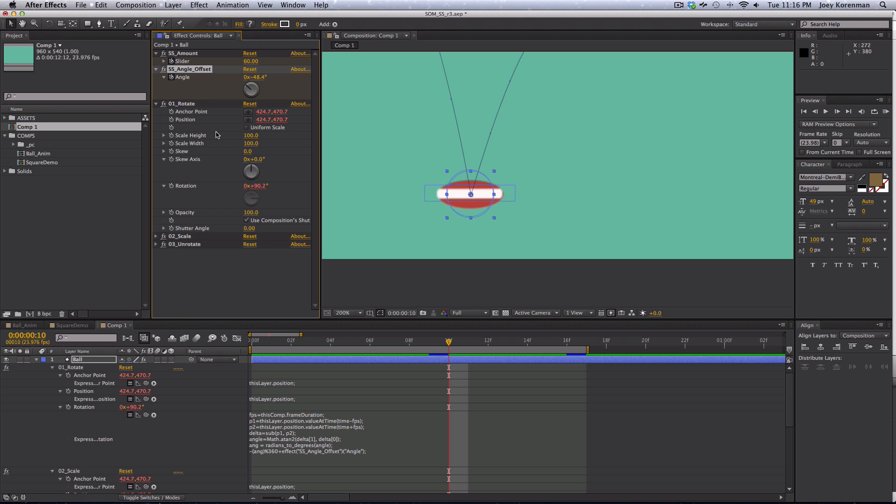
pyautogui.click(196, 54)
pyautogui.press('super+d')
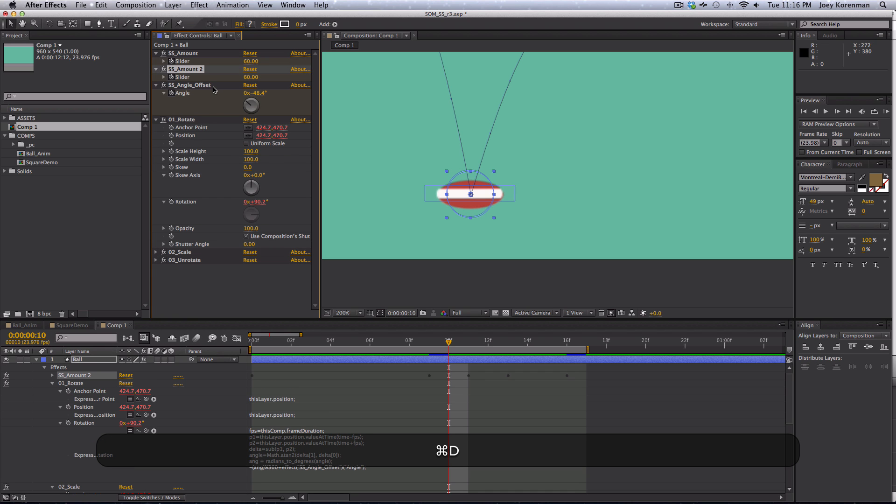
pyautogui.press('Return')
pyautogui.press('BackSpace')
pyautogui.press('BackSpace')
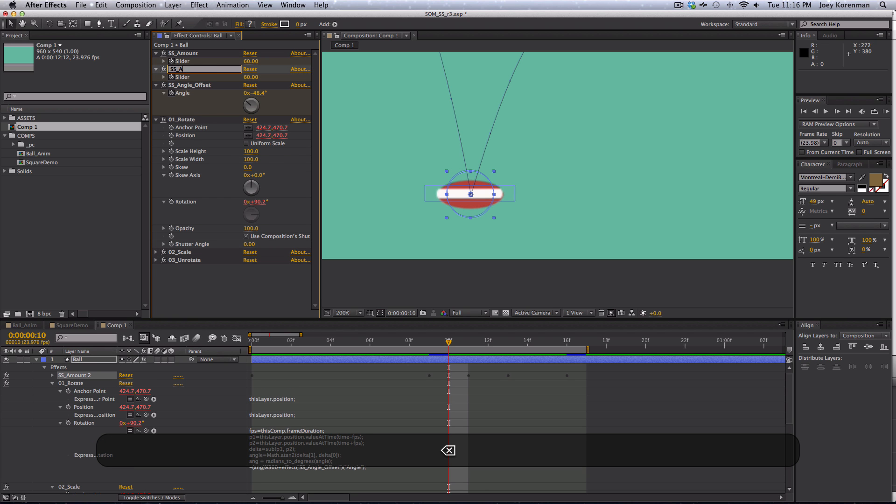
pyautogui.press('BackSpace')
pyautogui.write('Y_Offset')
pyautogui.press('Return')
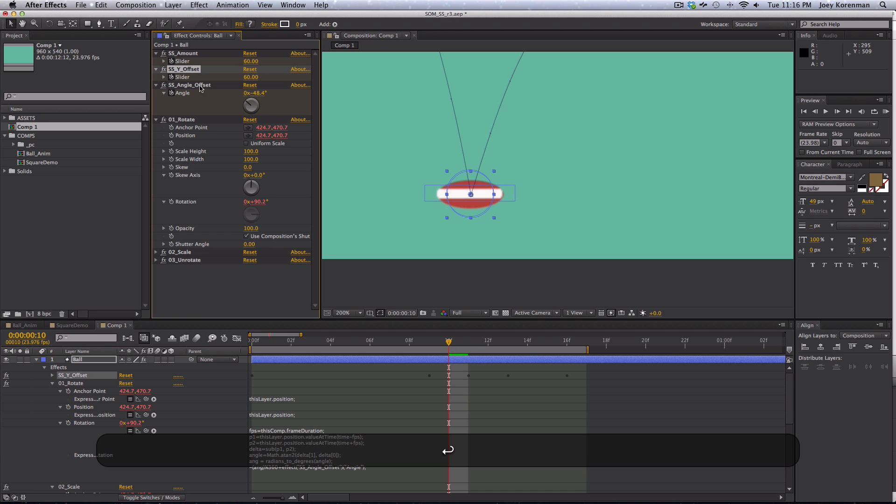
# Clear the SS_Y_Offset slider's keyframes with its value at 0, and move the control below SS_Angle_Offset
pyautogui.click(250, 76)
pyautogui.write('0')
pyautogui.press('Return')
pyautogui.click(440, 163)
pyautogui.doubleClick(183, 68)
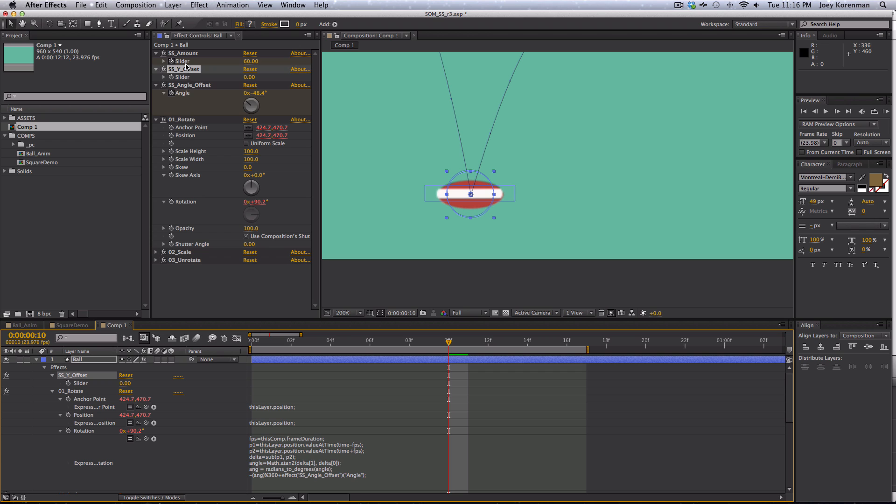
pyautogui.moveTo(185, 67); pyautogui.dragTo(175, 116)
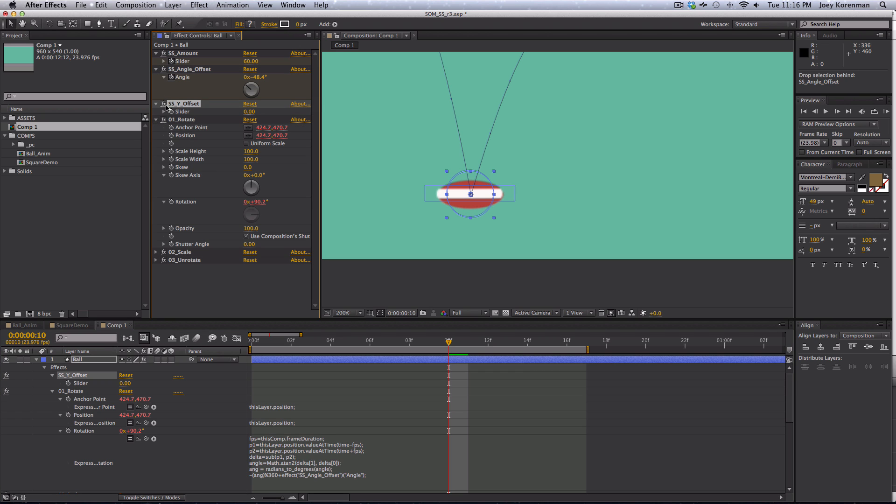
pyautogui.click(157, 119)
pyautogui.click(207, 214)
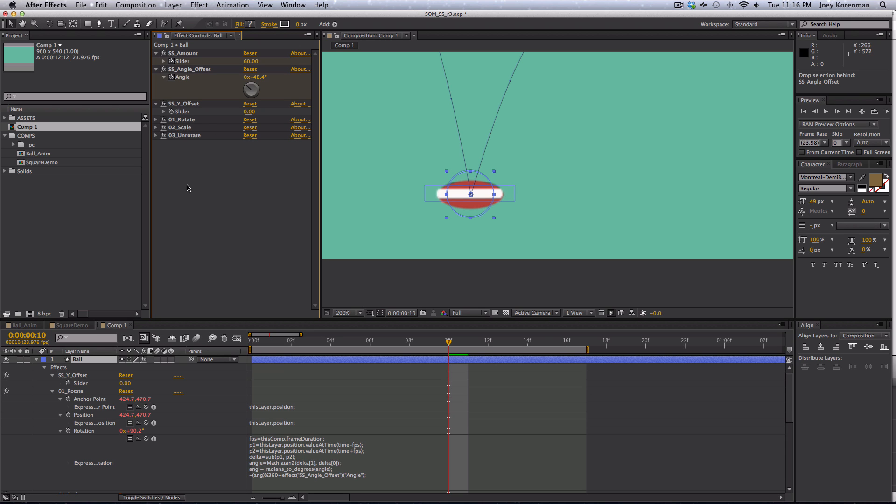
# Duplicate the 03_Unrotate effect and rename the copy 04_Y_Offset
pyautogui.click(196, 136)
pyautogui.hotkey('ctrl', 'd')
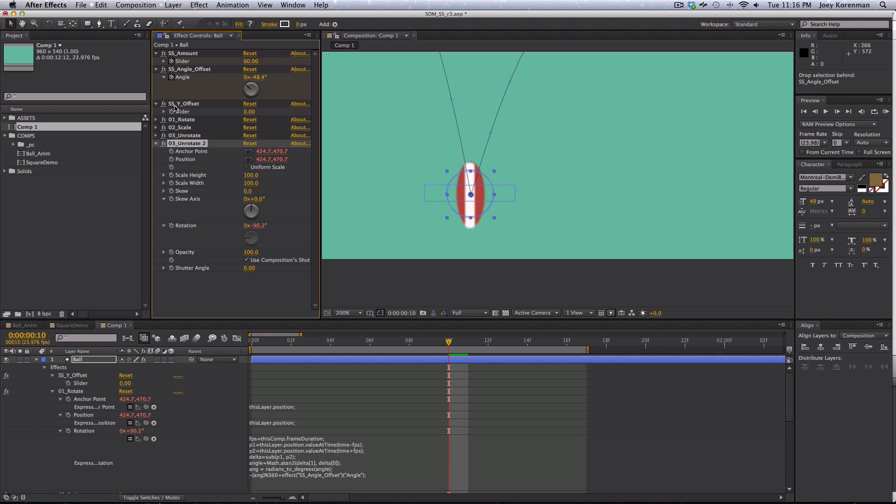
pyautogui.press('Return')
pyautogui.write('04_')
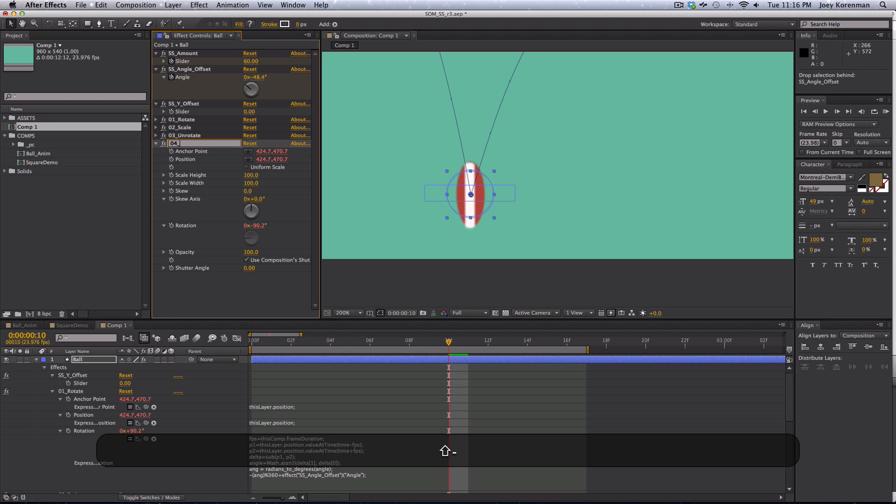
pyautogui.write('Y_Offset')
pyautogui.press('Return')
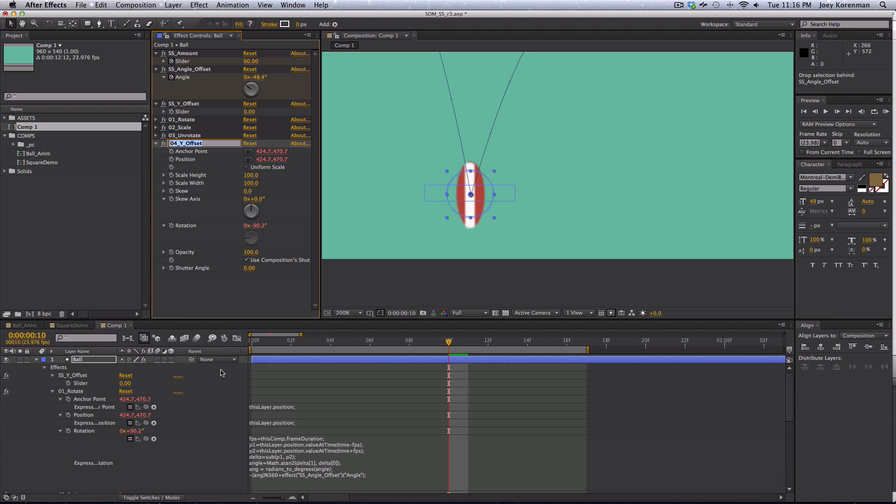
# Reveal the Ball layer's animated properties and delete the Rotation expression of 04_Y_Offset
pyautogui.click(115, 359)
pyautogui.press('u')
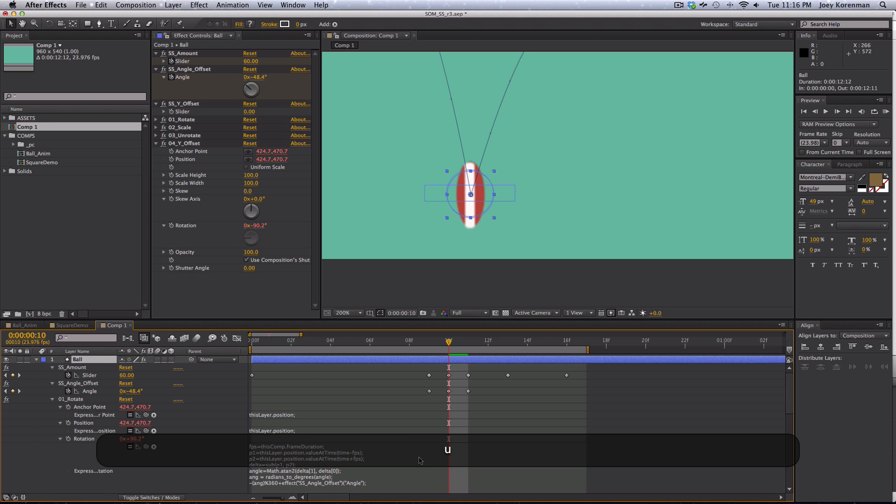
pyautogui.press('`')
pyautogui.click(304, 482)
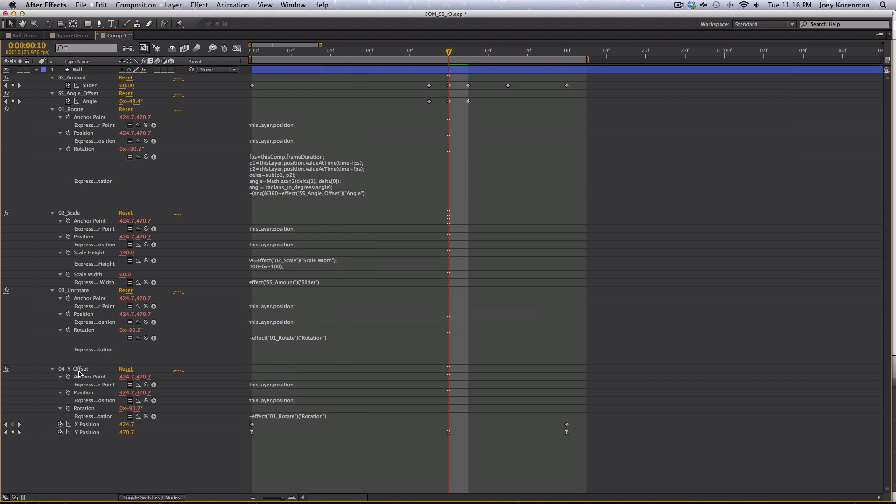
pyautogui.click(278, 415)
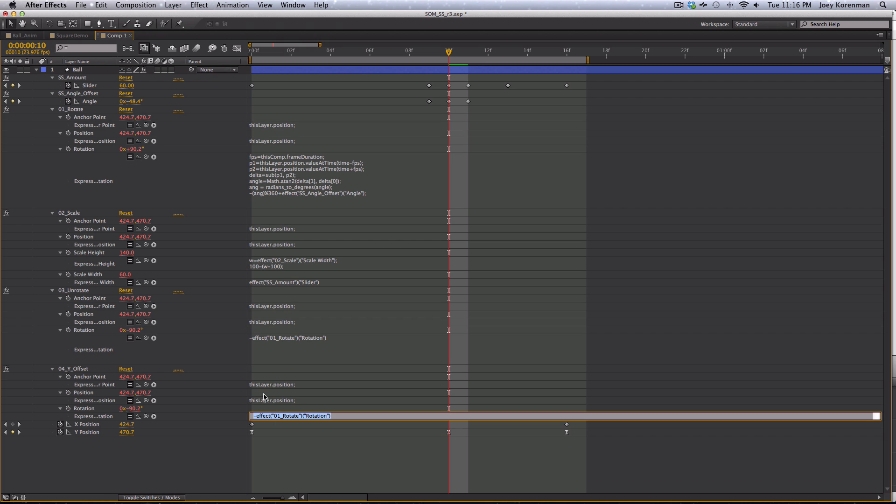
pyautogui.press('BackSpace')
pyautogui.press('KP_Enter')
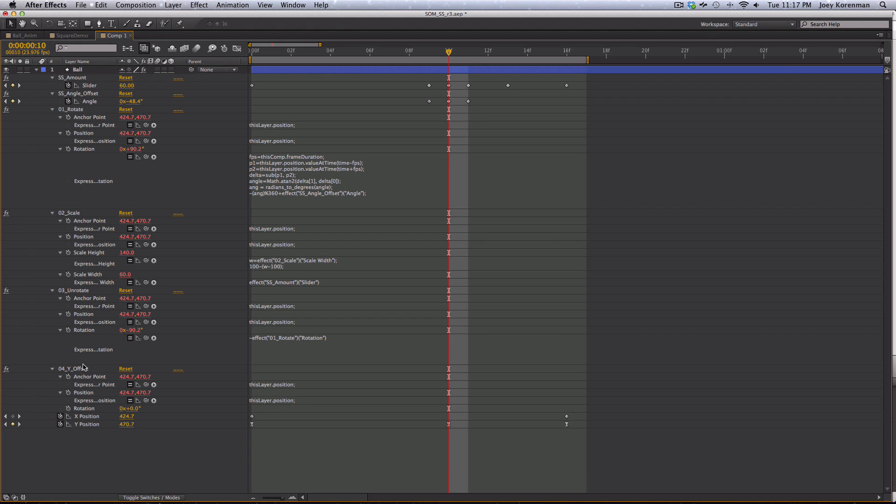
pyautogui.press('`')
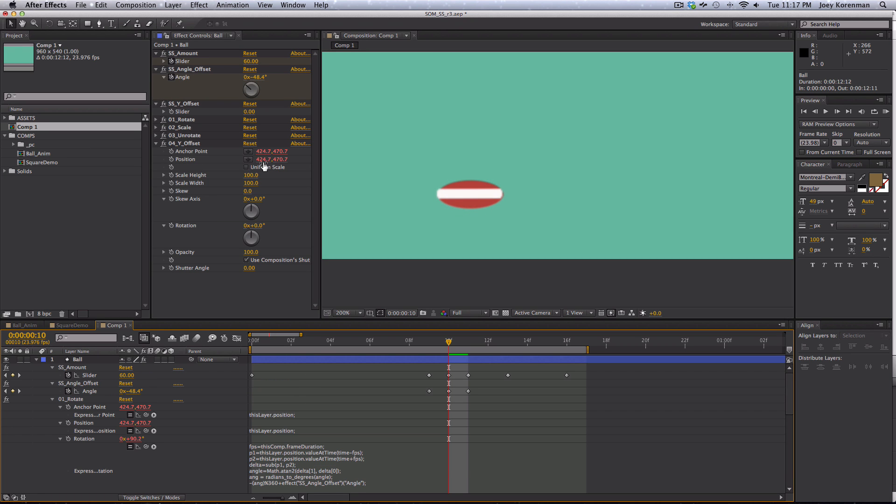
# Change the first line of the 04_Y_Offset Position expression to original=thisLayer.position;
pyautogui.scroll(-10, 787, 391)
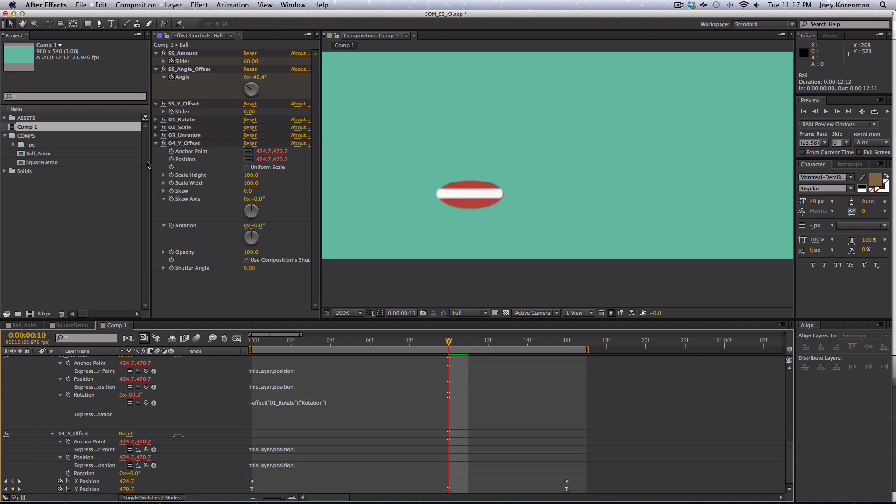
pyautogui.press('alt')
pyautogui.click(292, 465)
pyautogui.click(307, 465)
pyautogui.click(252, 465)
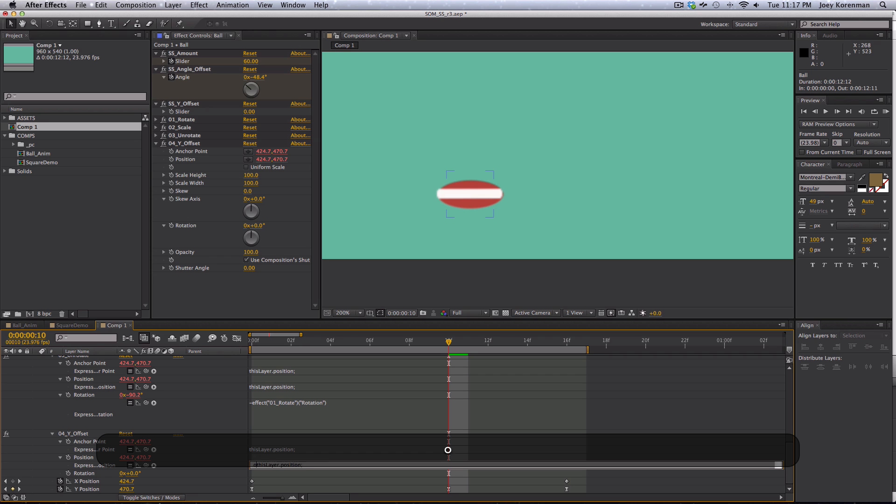
pyautogui.write('original =')
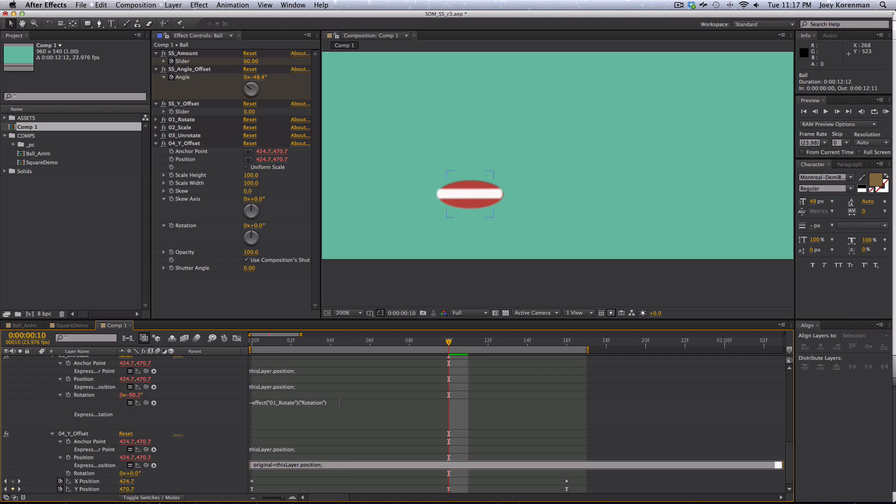
pyautogui.press('Return')
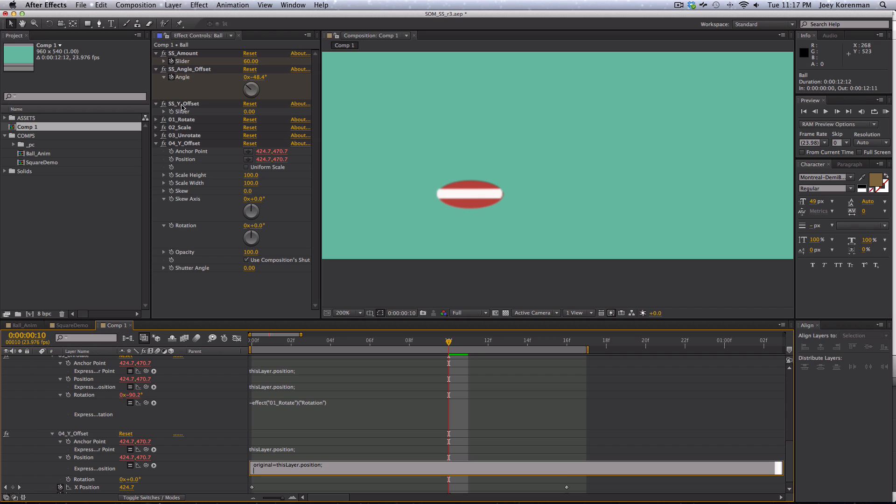
# Add a yOff variable to the 04_Y_Offset Position expression, linked to the SS_Y_Offset slider
pyautogui.write('yOff=')
pyautogui.moveTo(146, 466); pyautogui.dragTo(181, 114)
pyautogui.write(';')
pyautogui.press('Return')
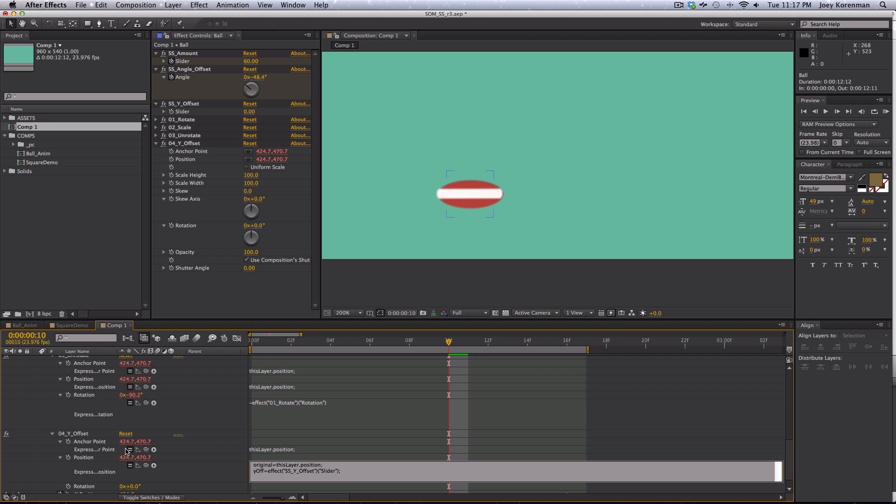
# Finish the 04_Y_Offset Position expression with the line [original[0], original[1]+yOff]; and apply it
pyautogui.write('[or')
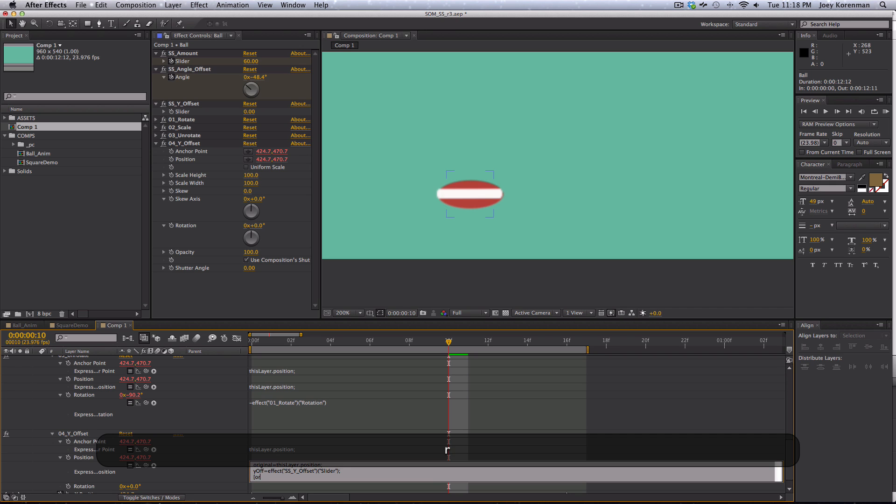
pyautogui.write('iginal[0]')
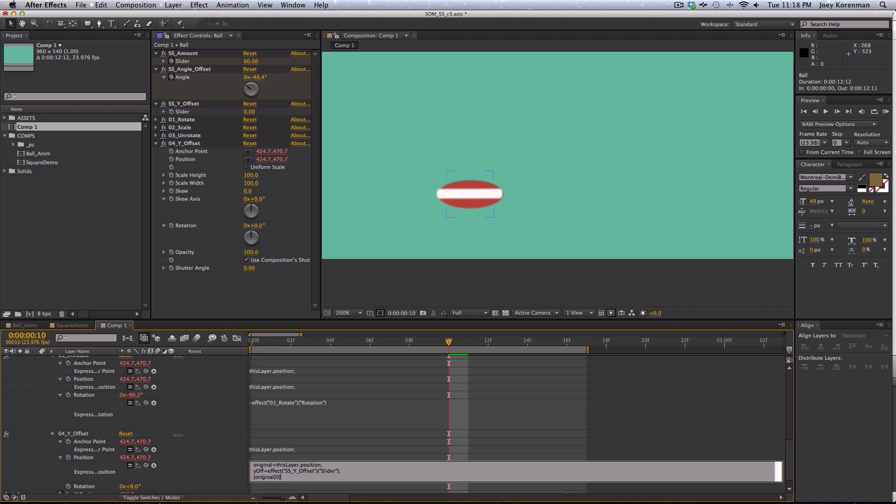
pyautogui.write(',')
pyautogui.write('original')
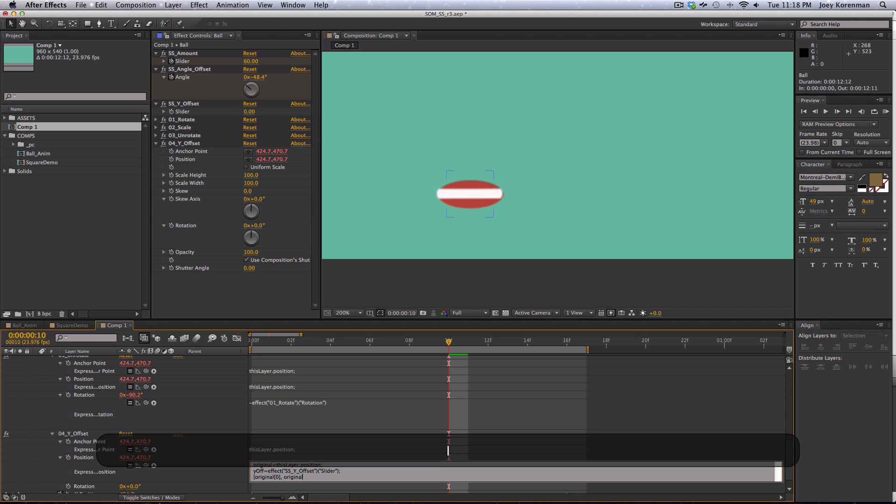
pyautogui.write('[1]+yOff];')
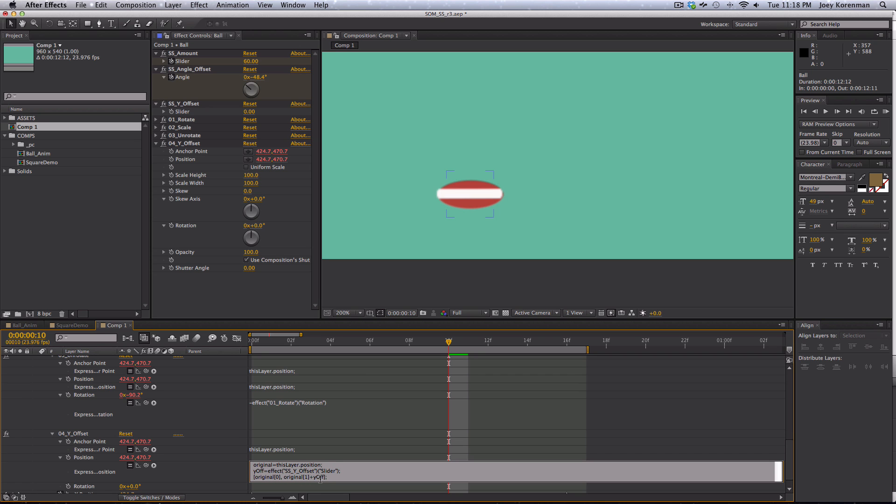
pyautogui.press('KP_Enter')
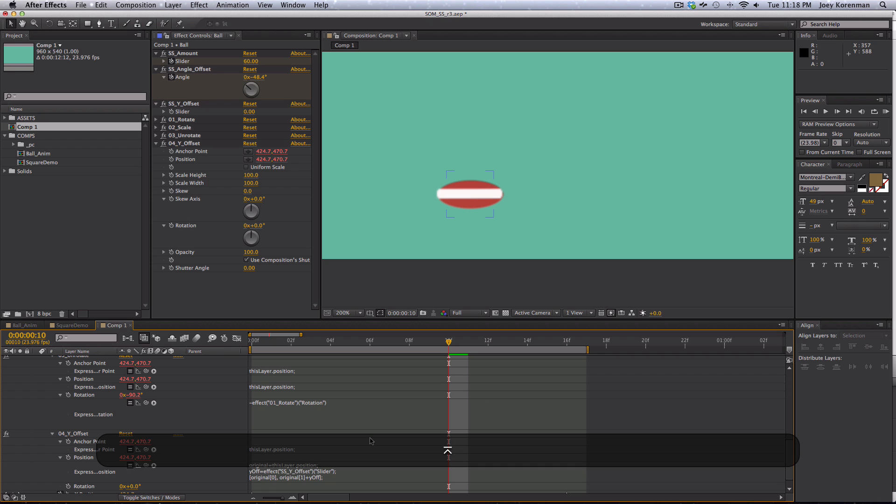
# Set the SS_Y_Offset slider to -28, play the bounce, and go back to the impact at frame 10
pyautogui.moveTo(249, 111)
pyautogui.mouseDown()
pyautogui.moveTo(233, 114)
pyautogui.moveTo(268, 113)
pyautogui.moveTo(238, 114)
pyautogui.mouseUp()
pyautogui.press('space')
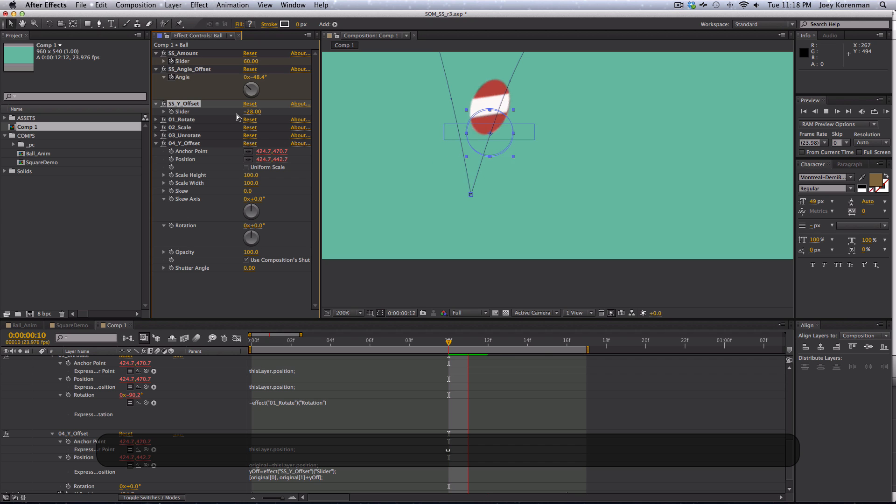
pyautogui.press(',')
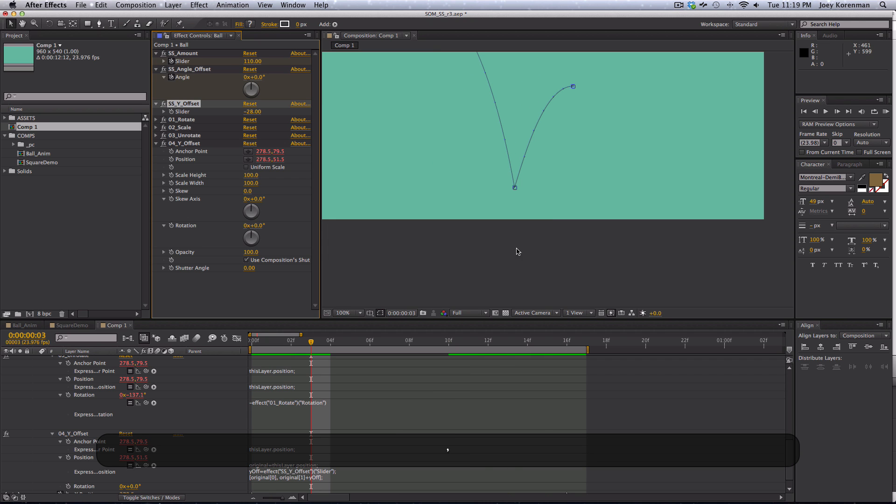
pyautogui.press('space')
pyautogui.moveTo(484, 245); pyautogui.dragTo(493, 324)
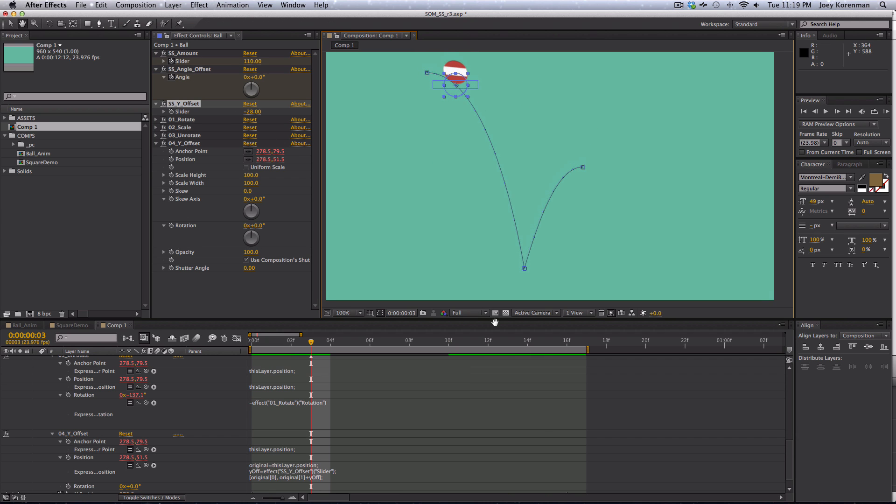
pyautogui.moveTo(315, 342); pyautogui.dragTo(448, 354)
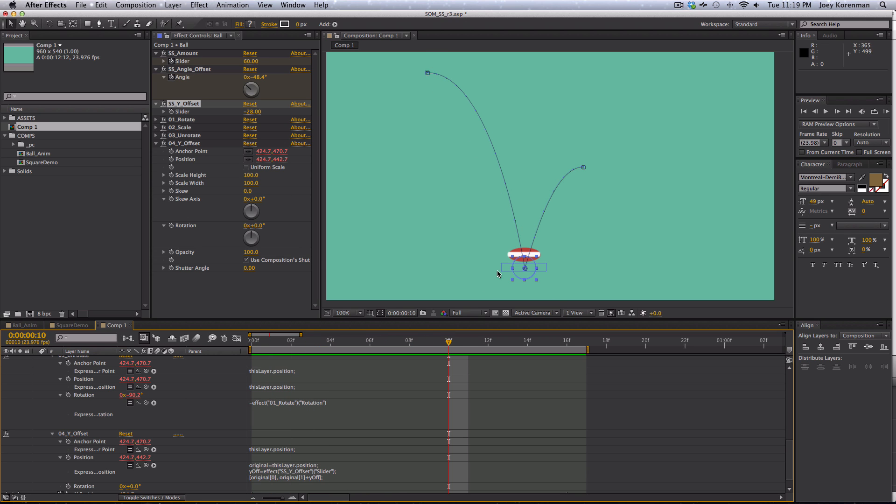
# Set the SS_Y_Offset slider to 0 and start keyframing it at frame 9, just before the impact
pyautogui.moveTo(263, 113); pyautogui.dragTo(261, 114)
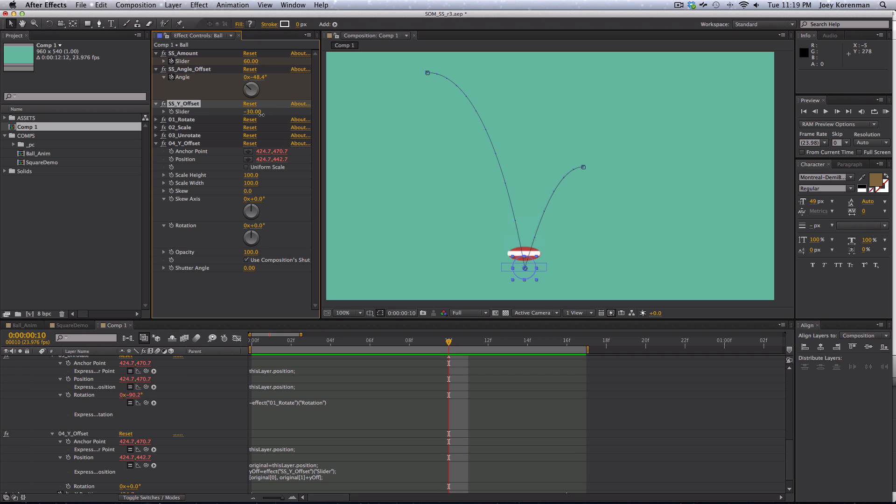
pyautogui.click(255, 112)
pyautogui.write('0')
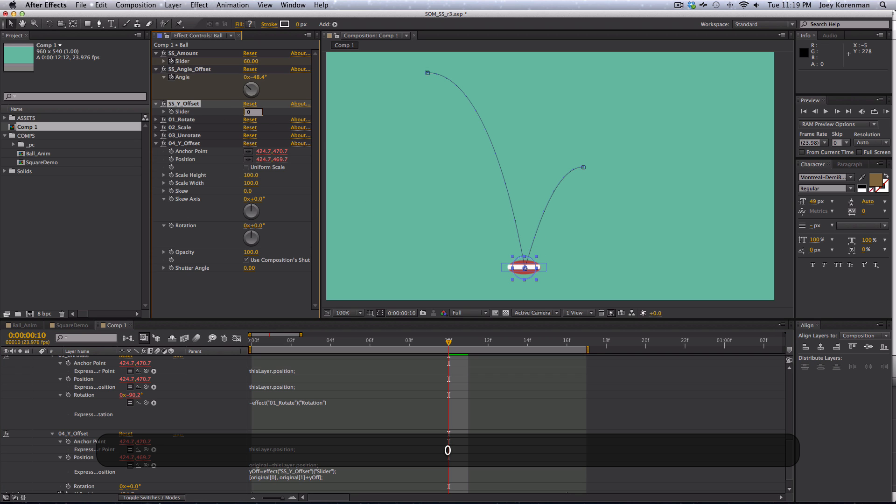
pyautogui.press('Return')
pyautogui.press('pageup')
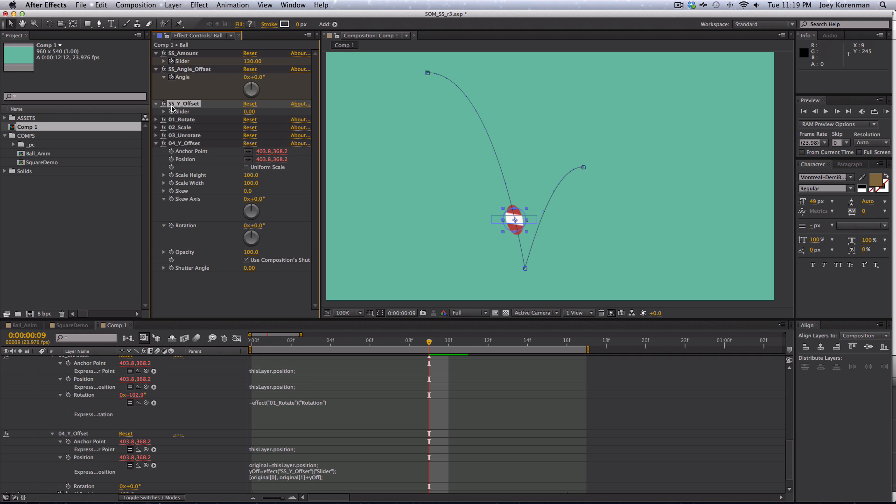
# Keyframe the SS_Y_Offset slider at 9.5 on frame 10 and at 0 on frame 11
pyautogui.press('pagedown')
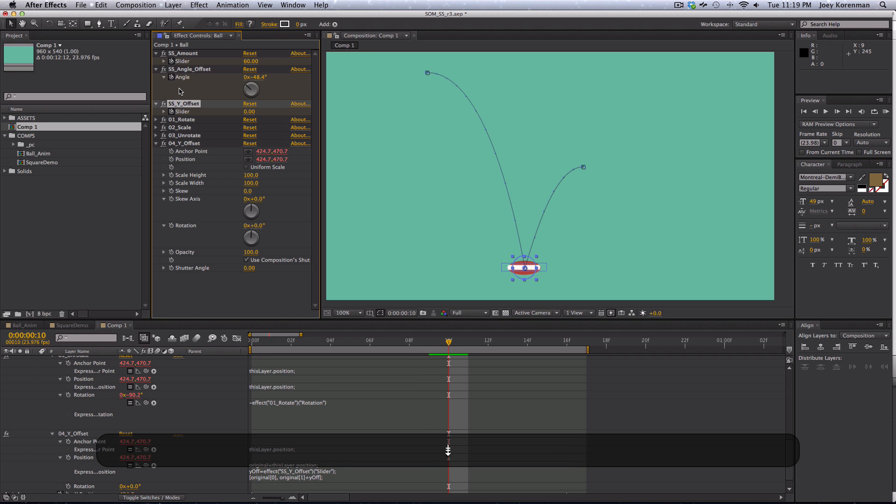
pyautogui.moveTo(248, 112); pyautogui.dragTo(293, 113)
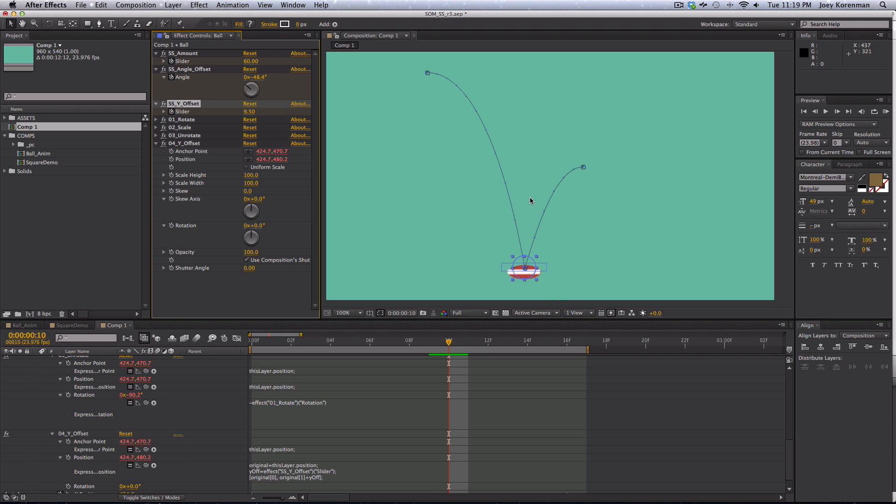
pyautogui.press('pagedown')
pyautogui.click(250, 112)
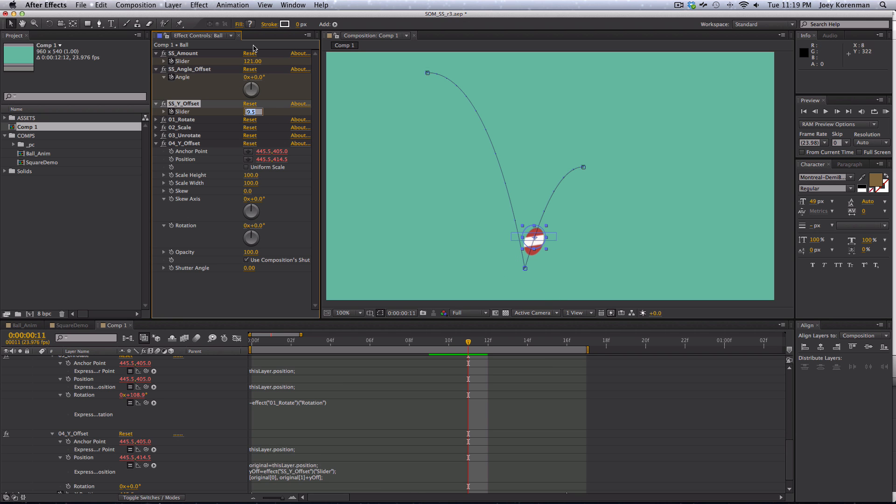
pyautogui.write('0')
pyautogui.press('Return')
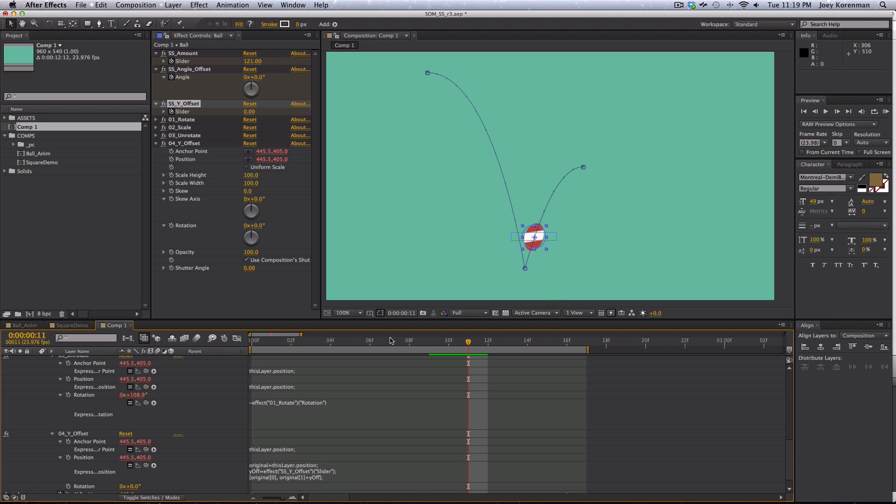
# Scrub over the impact and play the bounce to check the grounded squash
pyautogui.moveTo(395, 344); pyautogui.dragTo(445, 346)
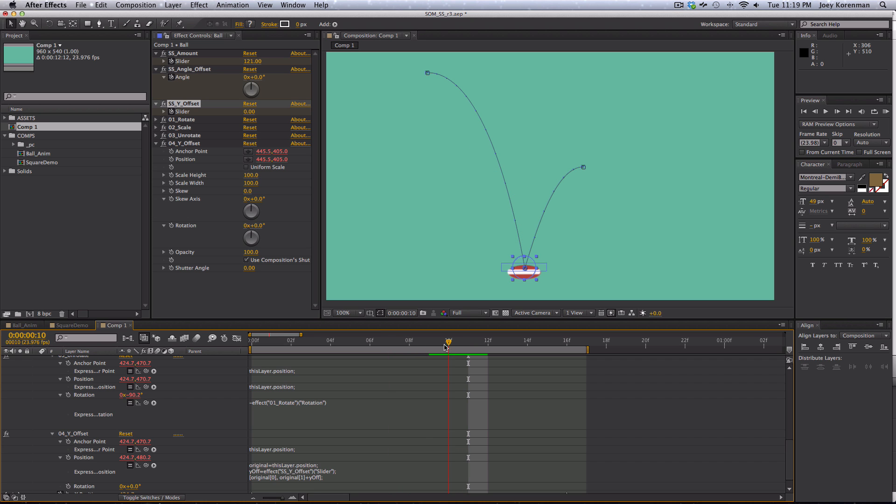
pyautogui.press('space')
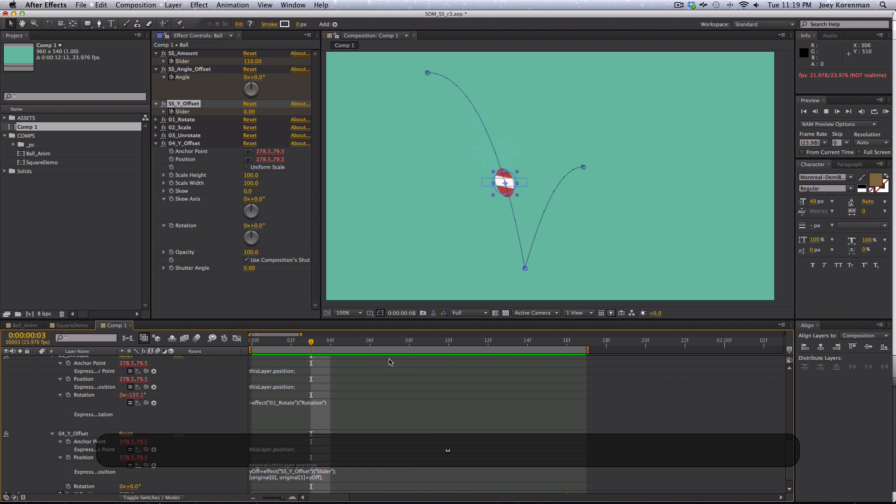
pyautogui.press('space')
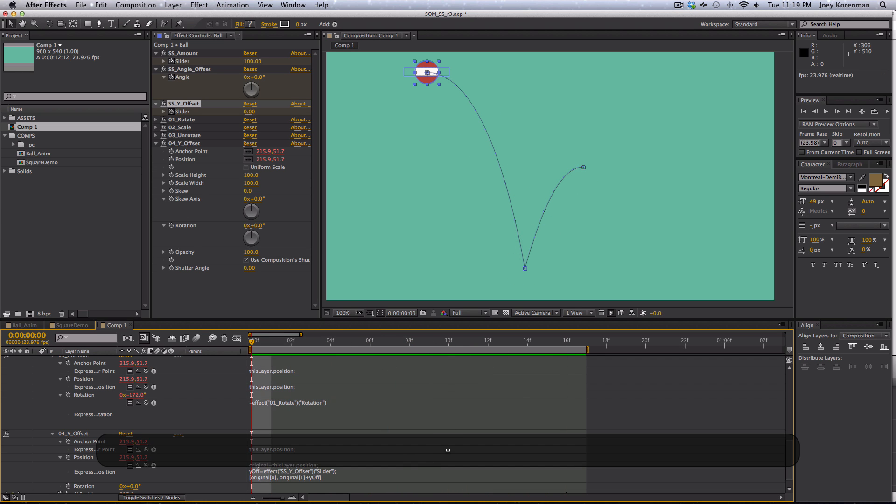
# Collapse the SS_Amount, SS_Angle_Offset, SS_Y_Offset and 04_Y_Offset effects on the Ball layer
pyautogui.click(156, 69)
pyautogui.click(157, 53)
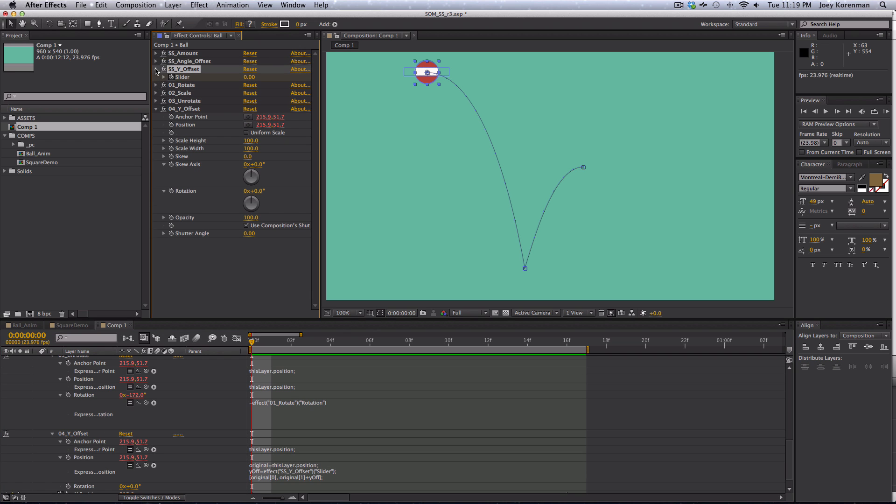
pyautogui.click(156, 69)
pyautogui.click(156, 100)
pyautogui.click(190, 186)
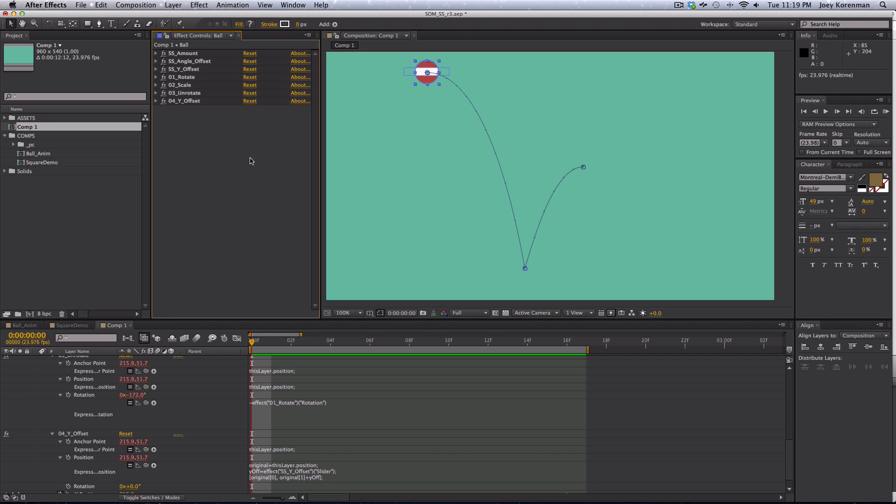
# Duplicate the SS_Amount slider effect and rename the copy SS_Multiplier
pyautogui.click(192, 56)
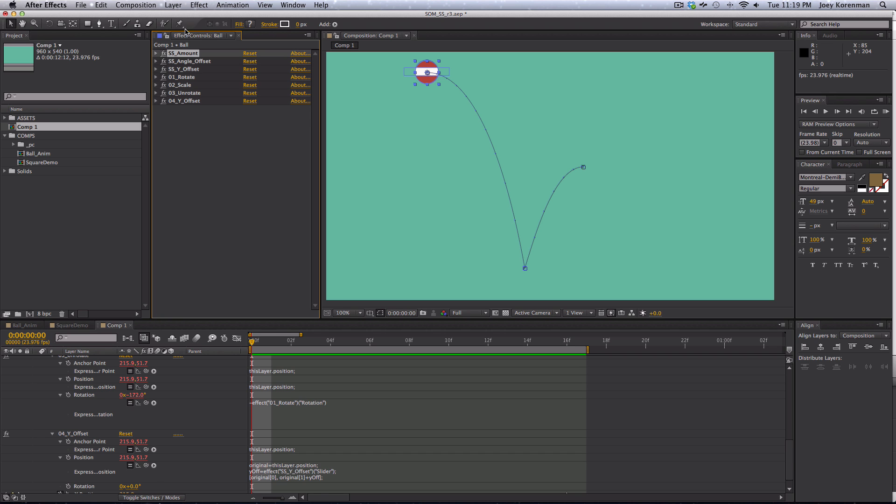
pyautogui.press('super+d')
pyautogui.press('Return')
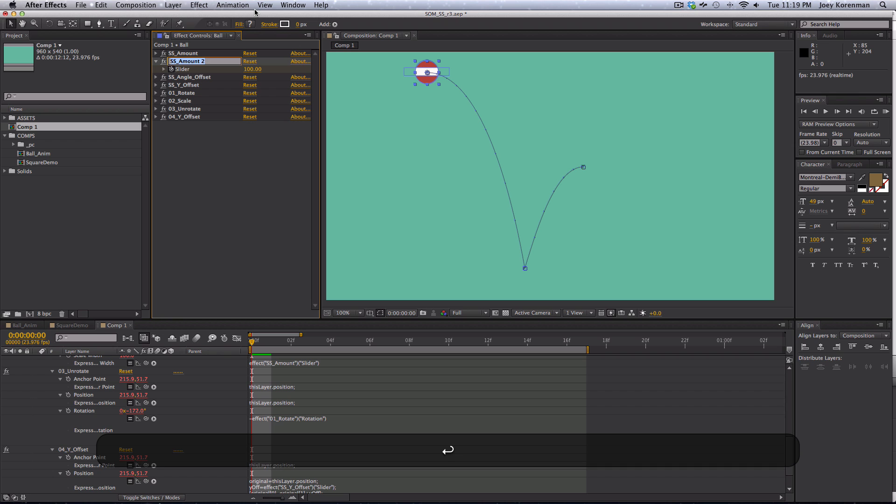
pyautogui.write('SS_Multiplier')
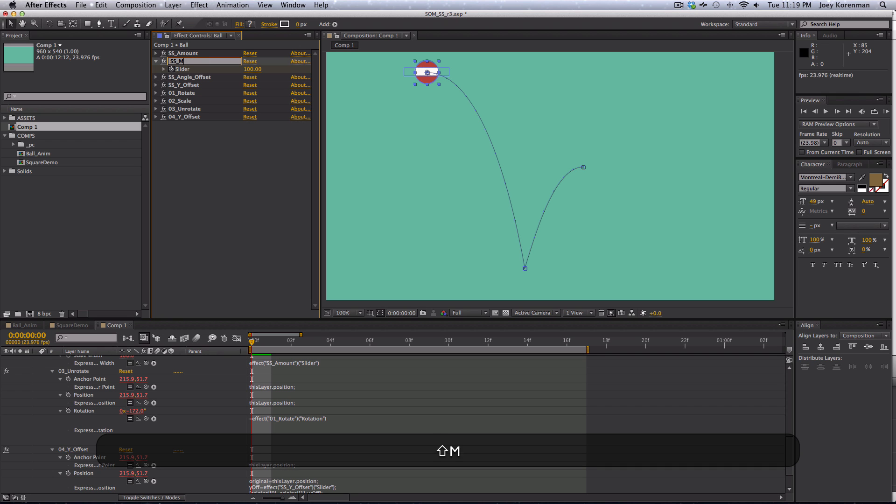
pyautogui.press('Return')
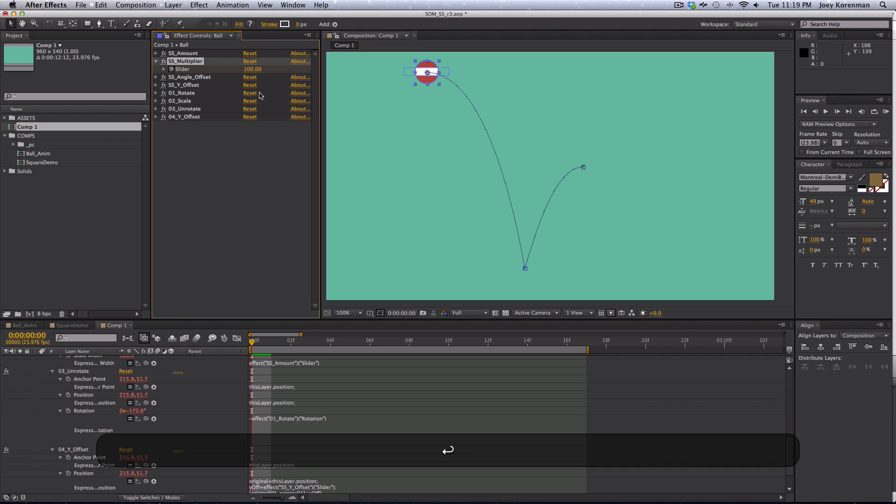
# Remove the keyframes from the SS_Multiplier slider and set its value to 1
pyautogui.click(254, 70)
pyautogui.write('1')
pyautogui.press('Return')
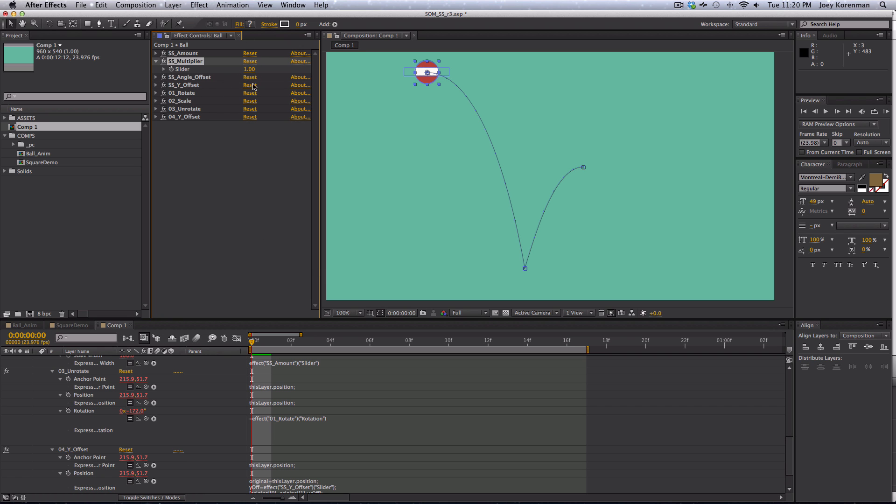
pyautogui.click(227, 232)
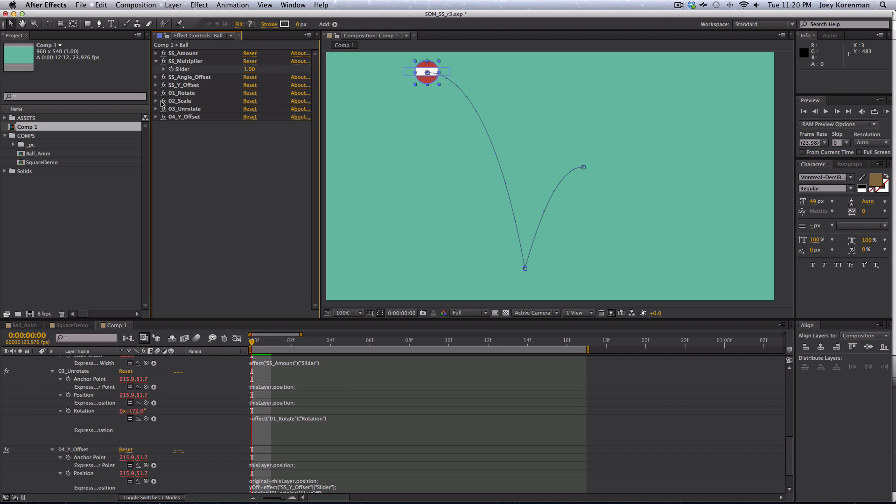
# Expand the 02_Scale effect and enlarge the expression fields of its Scale Width and Scale Height
pyautogui.click(156, 101)
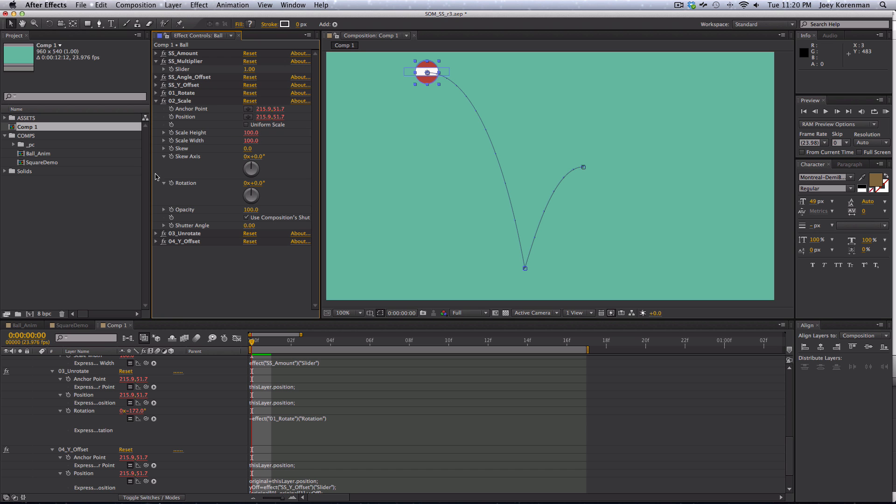
pyautogui.moveTo(790, 450); pyautogui.dragTo(785, 426)
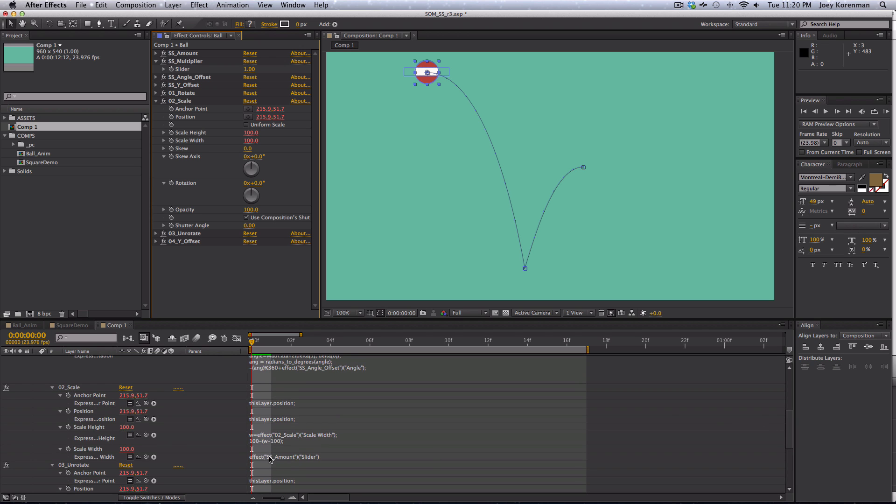
pyautogui.click(303, 456)
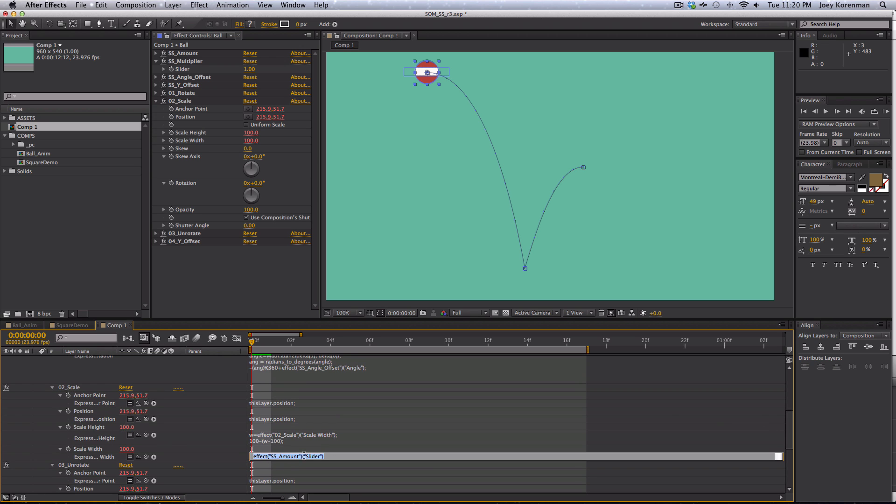
pyautogui.click(376, 460)
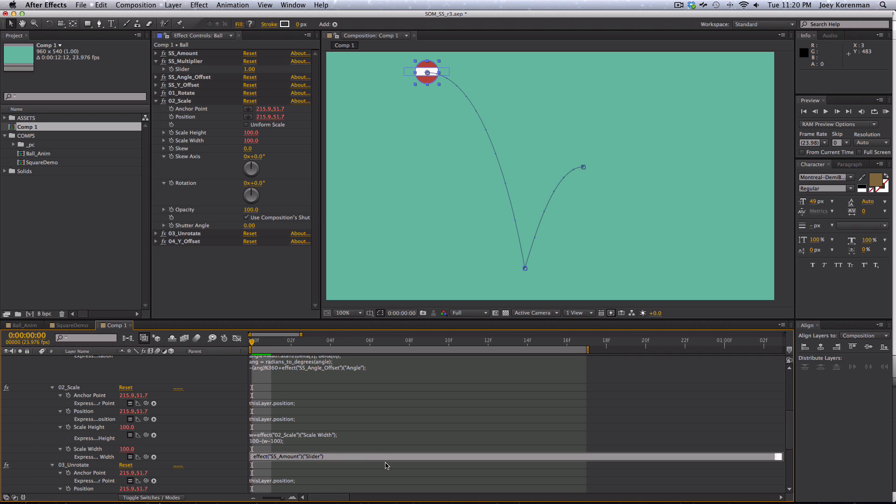
pyautogui.moveTo(385, 460); pyautogui.dragTo(373, 499)
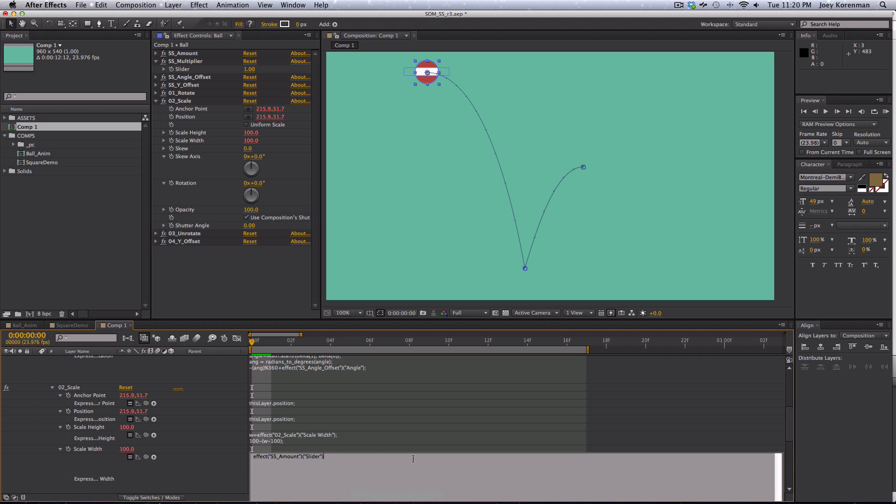
pyautogui.click(290, 439)
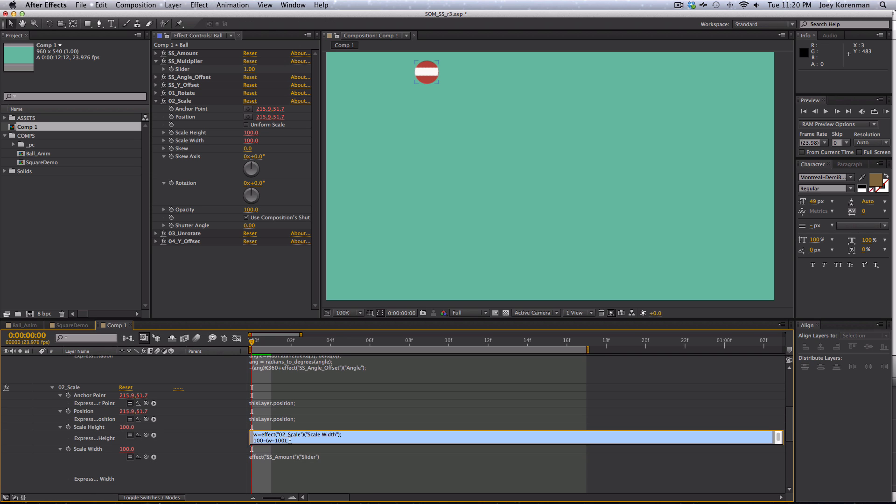
pyautogui.click(310, 443)
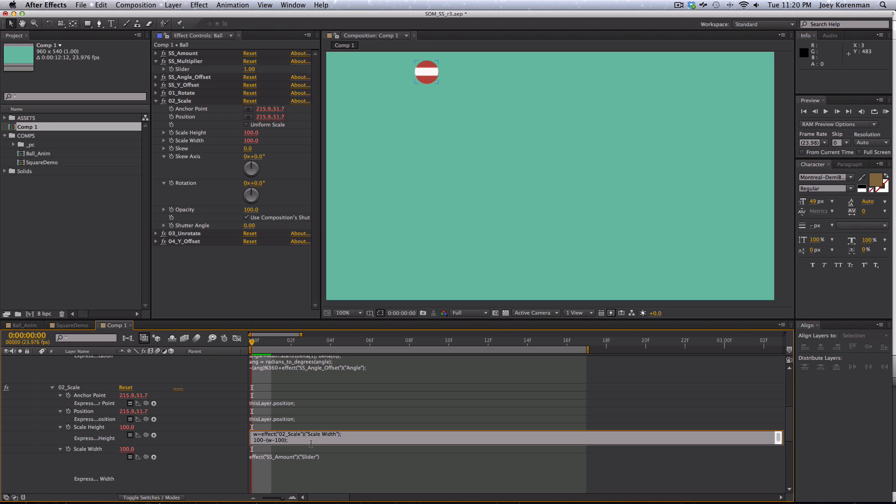
pyautogui.moveTo(315, 445); pyautogui.dragTo(319, 476)
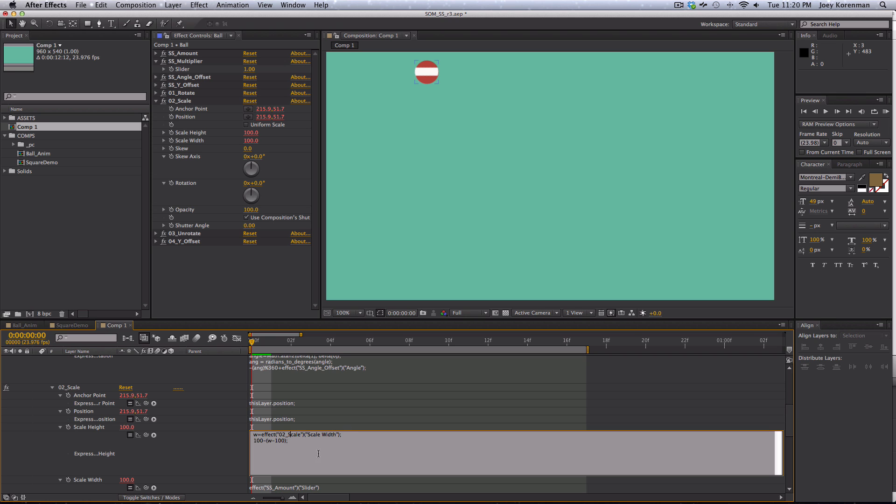
# Bring the enlarged 02_Scale Scale Width expression into view and expand SS_Amount to show its slider
pyautogui.click(292, 487)
pyautogui.scroll(-5, 351, 418)
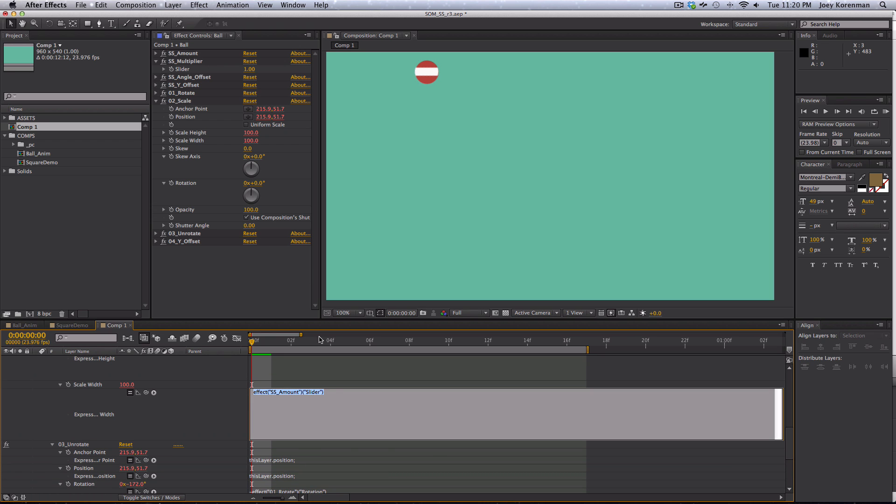
pyautogui.click(375, 436)
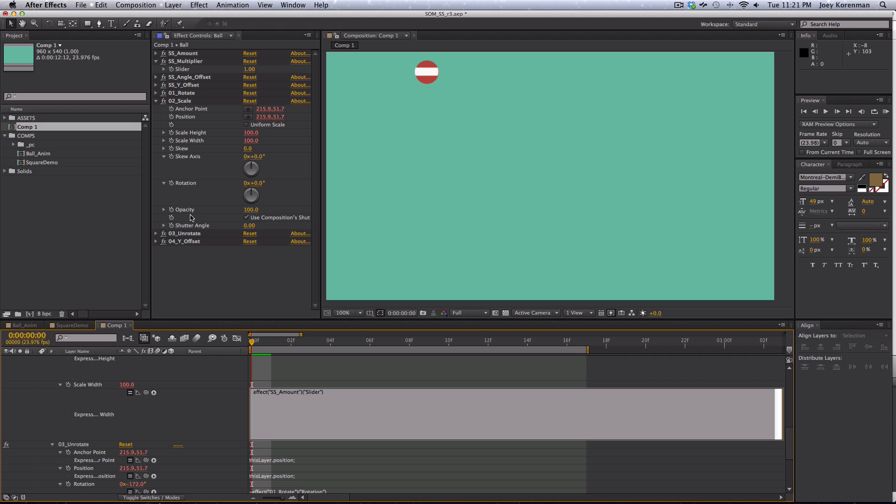
pyautogui.click(160, 50)
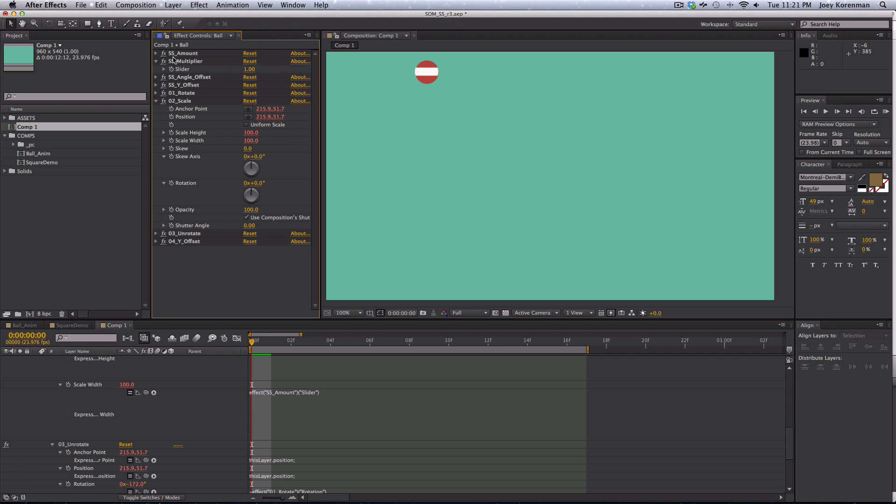
pyautogui.click(156, 53)
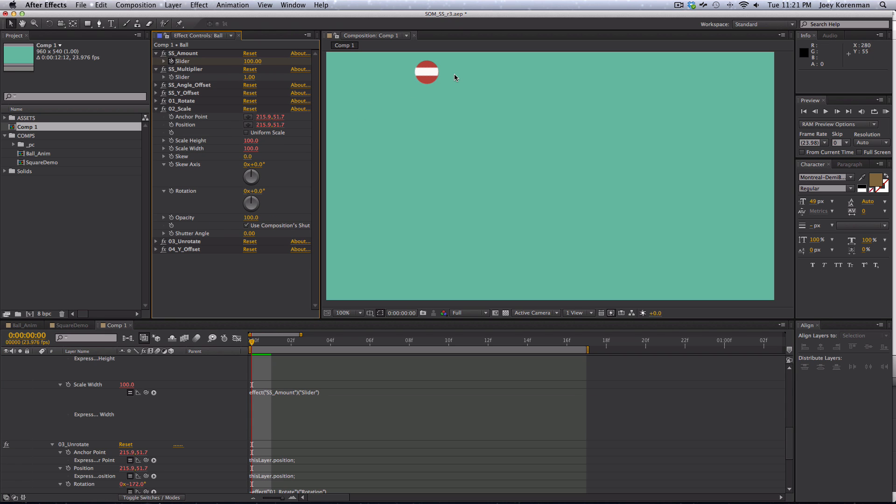
pyautogui.click(424, 71)
# Change the 02_Scale Scale Width expression to amt=effect("SS_Amount")("Slider"); and start a new line
pyautogui.click(299, 428)
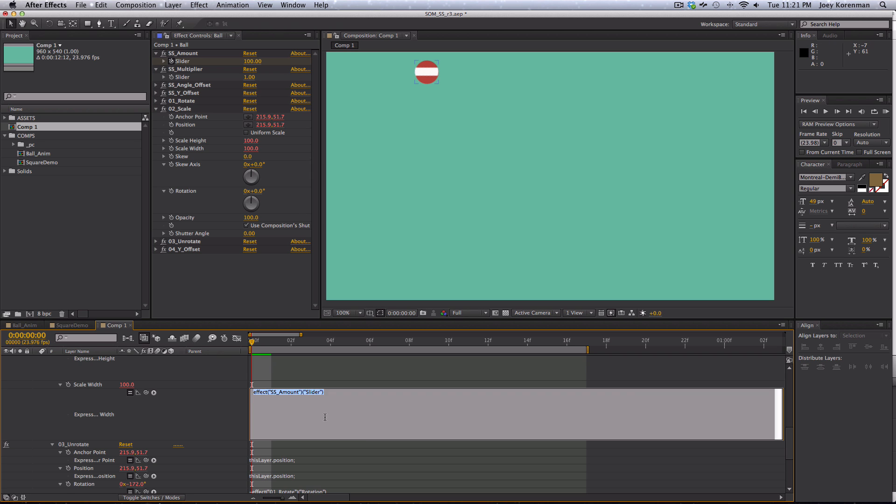
pyautogui.click(341, 402)
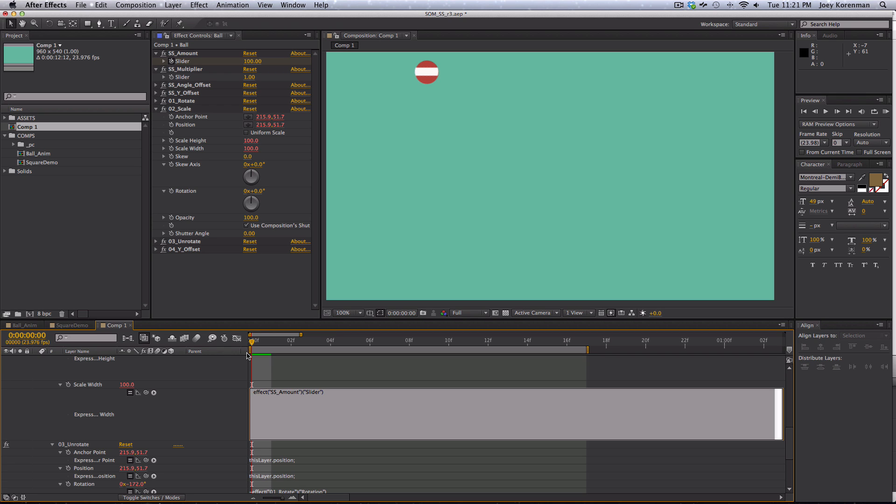
pyautogui.write('amt')
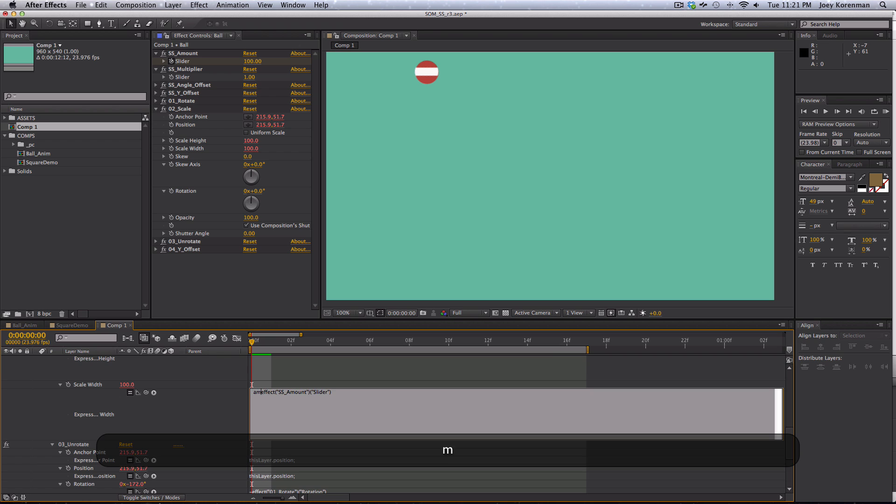
pyautogui.write('=')
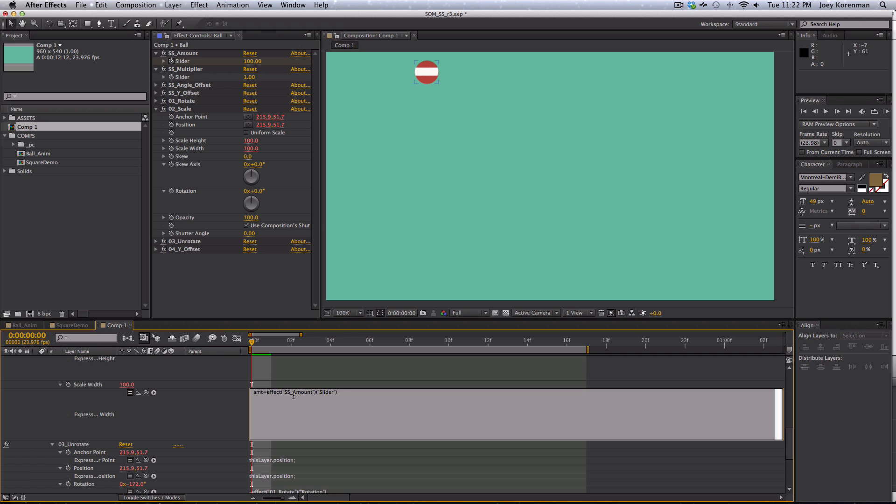
pyautogui.write(';')
pyautogui.press('Return')
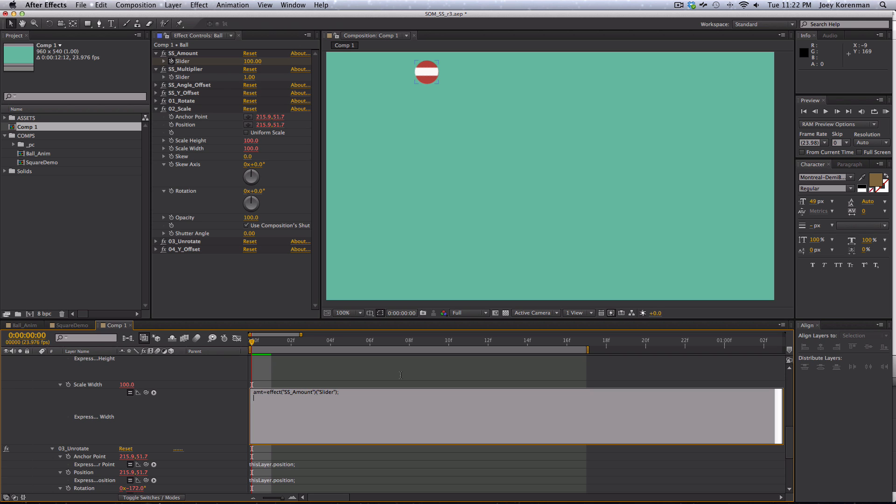
# Add the lines d=amt-100; and mult=d*effect("SS_Multiplier")("Slider"); to the 02_Scale Scale Width expression
pyautogui.write('d=amt')
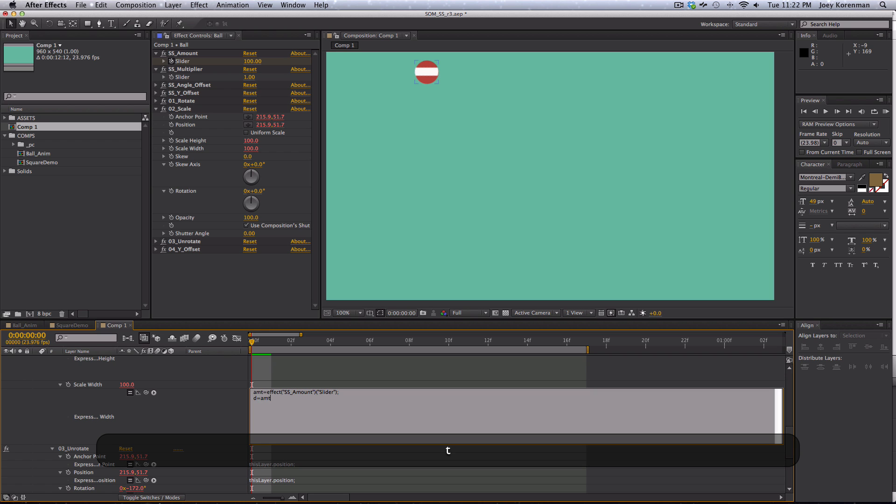
pyautogui.write('-100;')
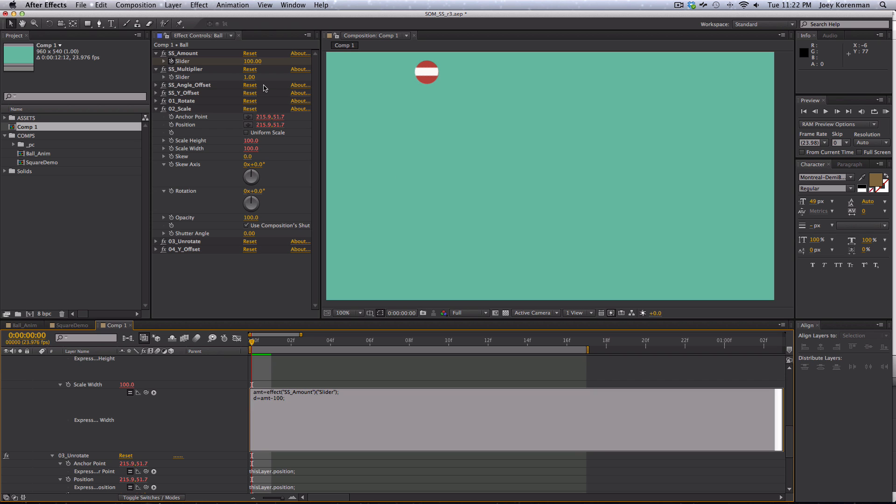
pyautogui.write('mult=d')
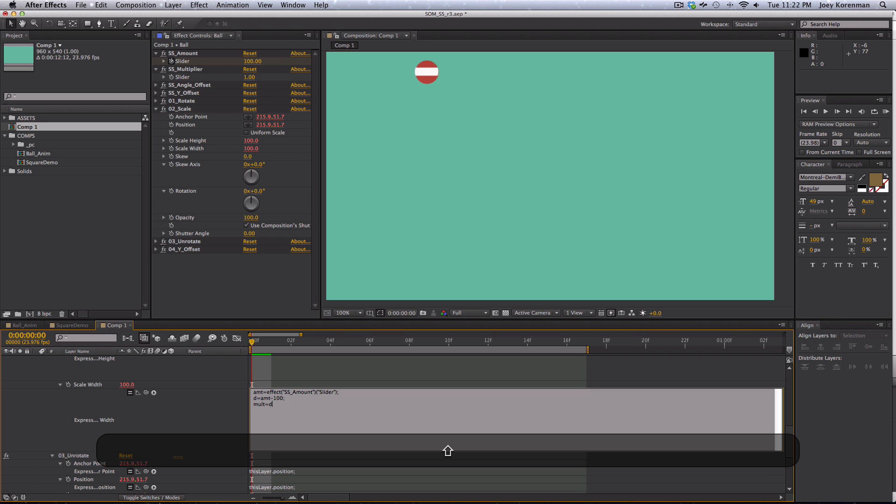
pyautogui.write('*')
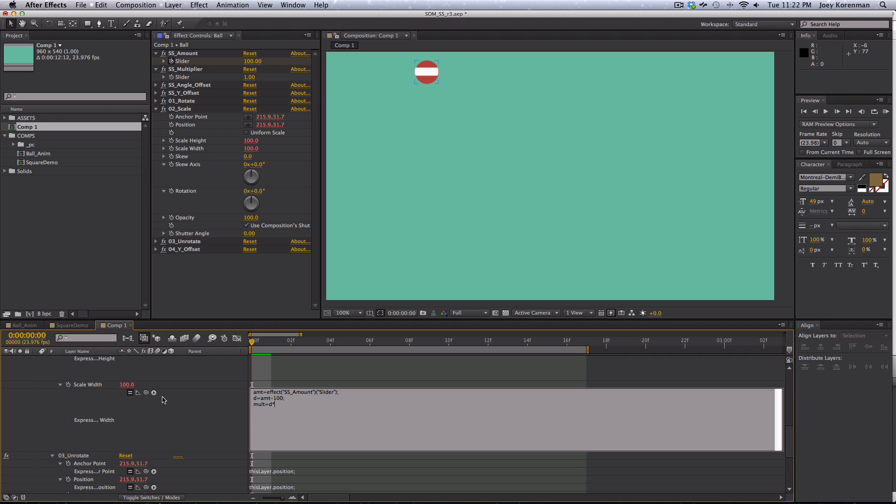
pyautogui.moveTo(146, 392); pyautogui.dragTo(182, 77)
pyautogui.write(';')
pyautogui.press('Return')
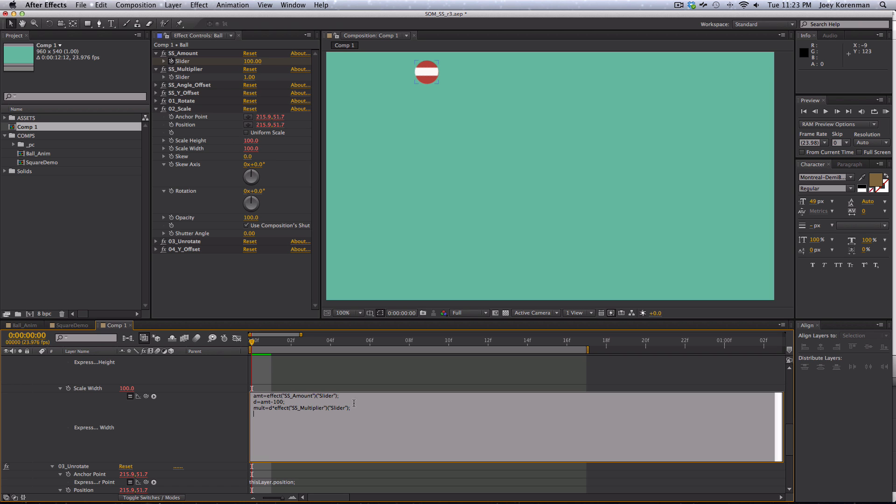
# Finish the Scale Width expression with 100+mult;, apply it, and preview the ball animation
pyautogui.press('Return')
pyautogui.write('100+m')
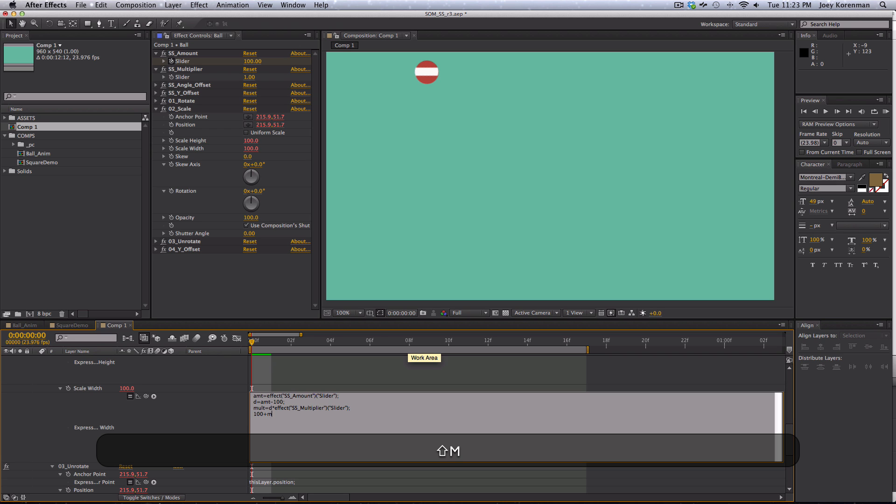
pyautogui.write('ult;')
pyautogui.press('KP_Enter')
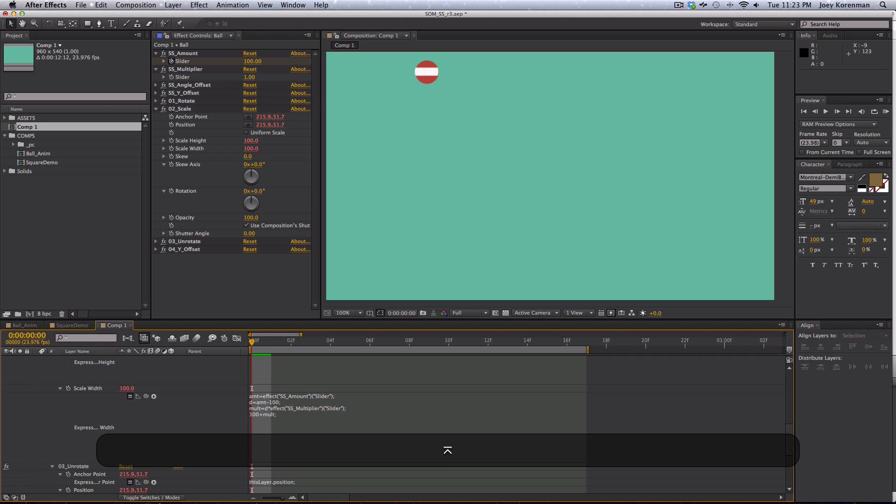
pyautogui.click(251, 67)
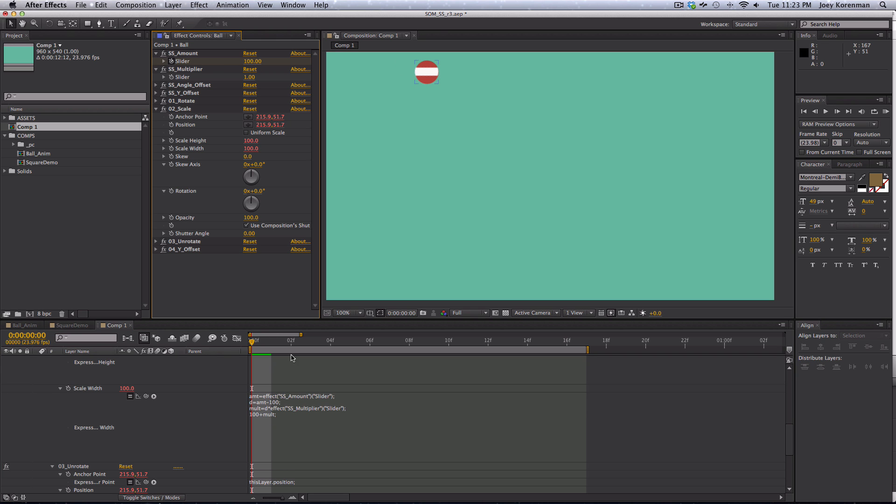
pyautogui.press('space')
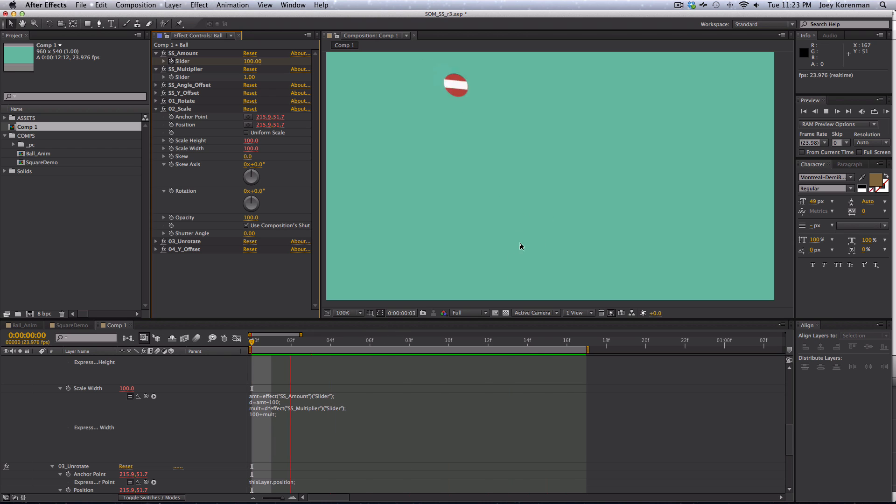
pyautogui.press('space')
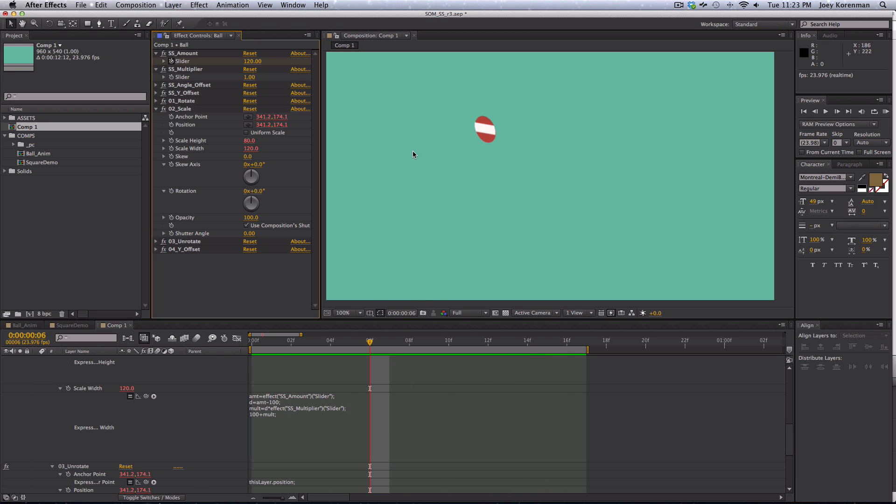
# Set the SS_Multiplier slider to 2 and preview the bounce from the first frame
pyautogui.click(249, 77)
pyautogui.write('2')
pyautogui.press('Return')
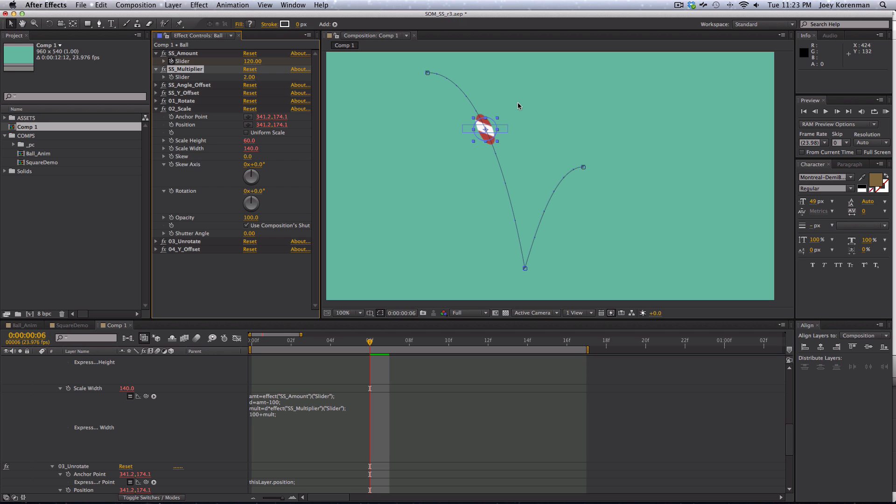
pyautogui.moveTo(335, 340); pyautogui.dragTo(248, 346)
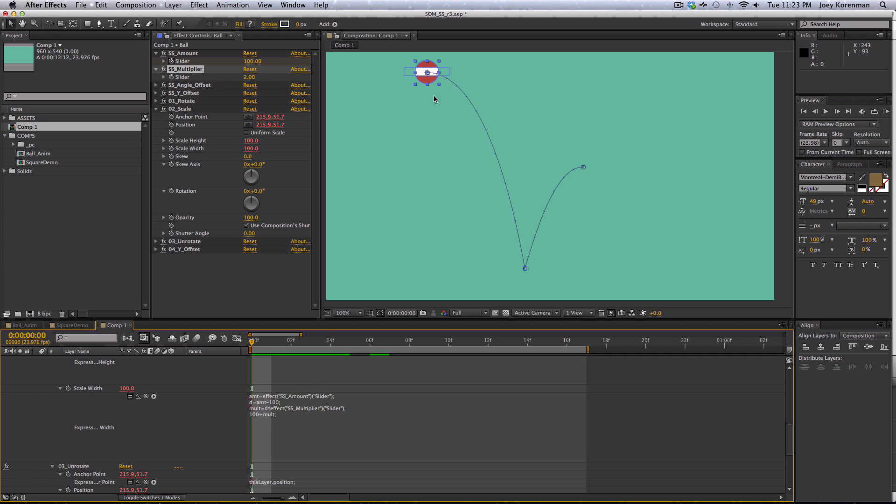
pyautogui.click(295, 363)
pyautogui.click(348, 420)
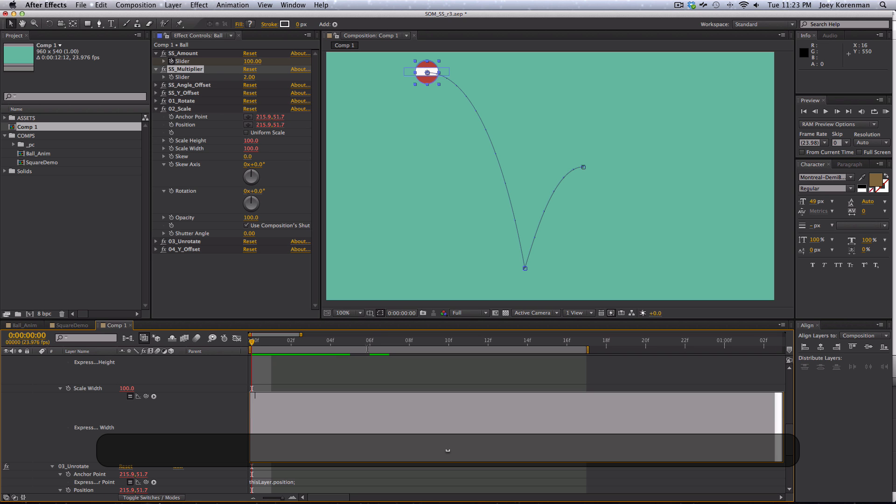
pyautogui.press('Escape')
pyautogui.press('space')
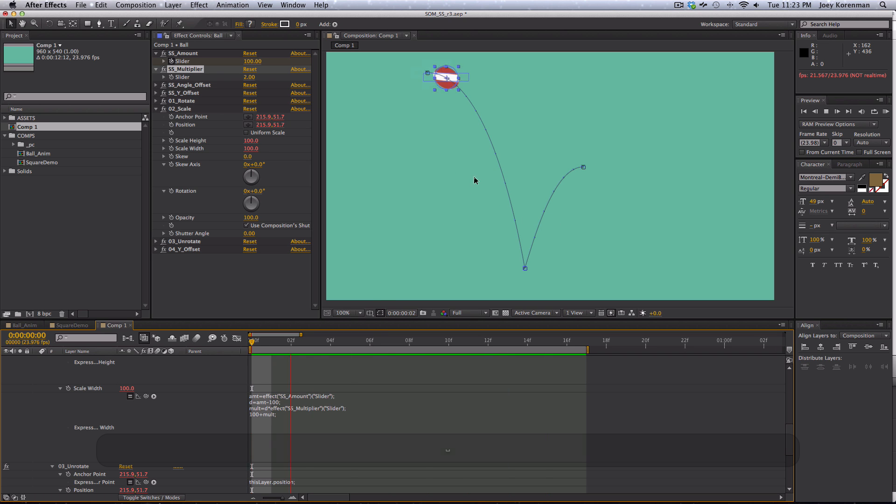
pyautogui.press('space')
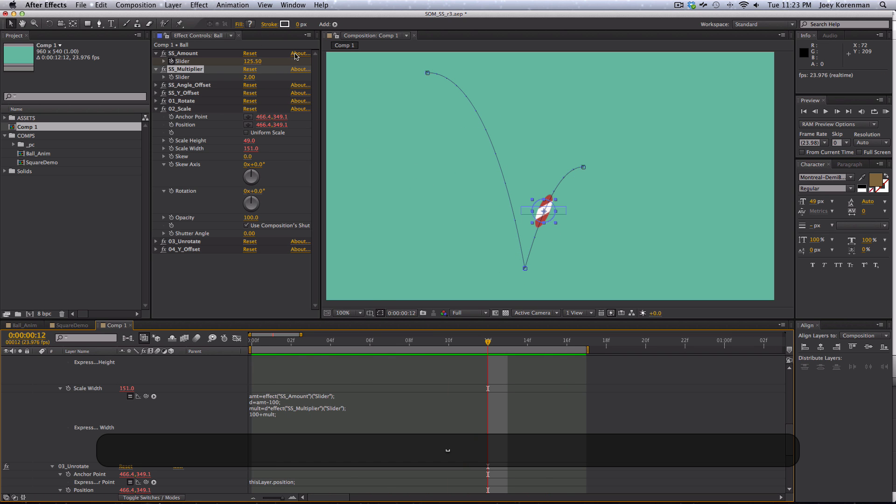
# Set the SS_Multiplier slider to 3 and preview the exaggerated squash and stretch
pyautogui.click(244, 78)
pyautogui.write('3')
pyautogui.press('Return')
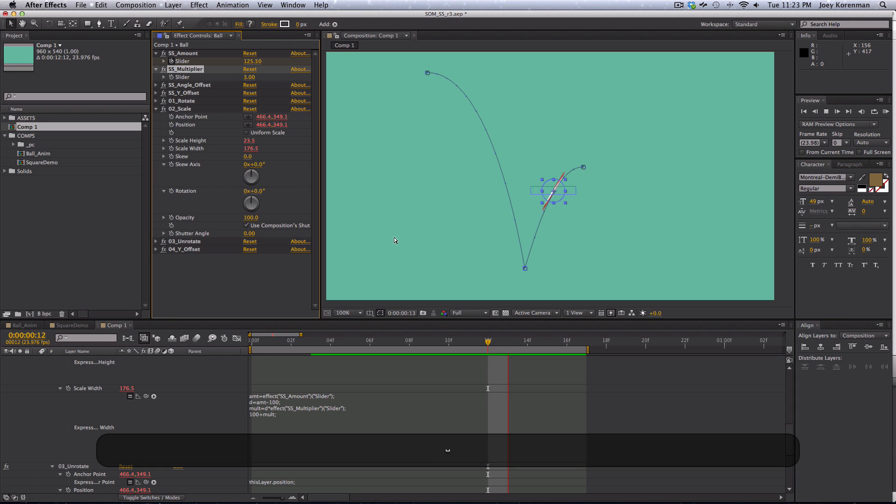
pyautogui.press('space')
pyautogui.press('ctrl')
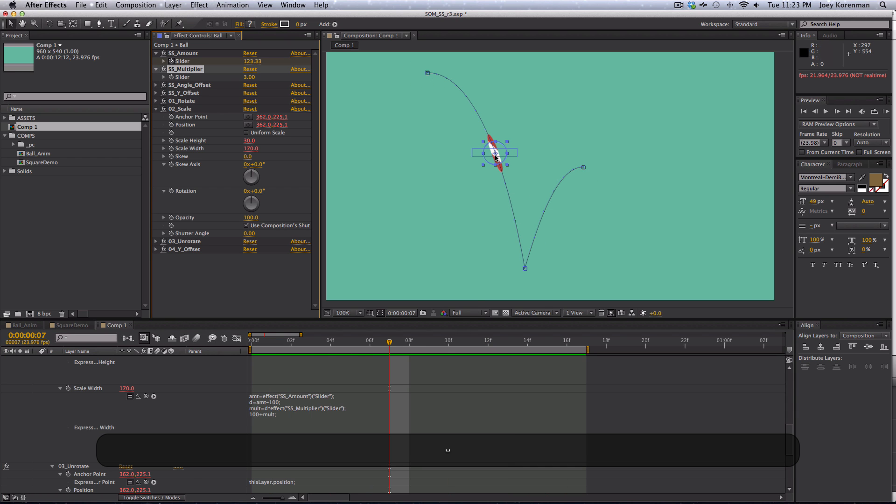
pyautogui.hotkey('ctrl', '0')
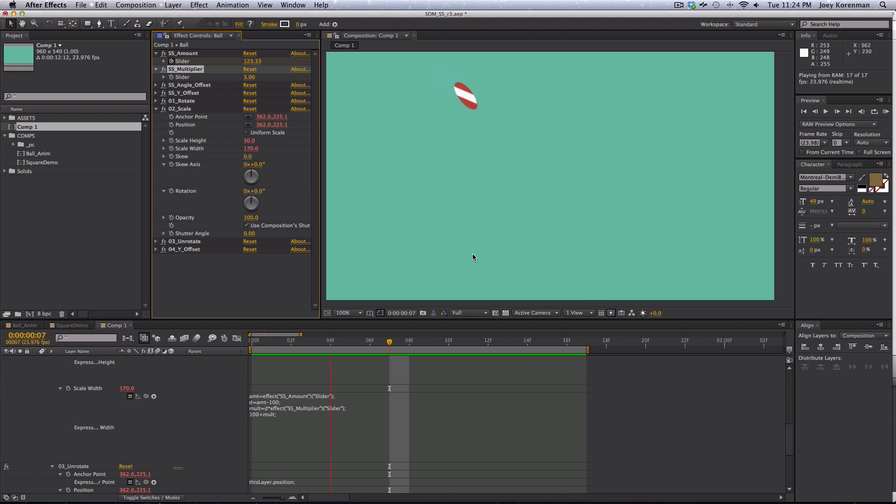
pyautogui.press('space')
# Set the SS_Multiplier slider to 0.5 and preview the reduced squash and stretch
pyautogui.click(249, 77)
pyautogui.write('0.5')
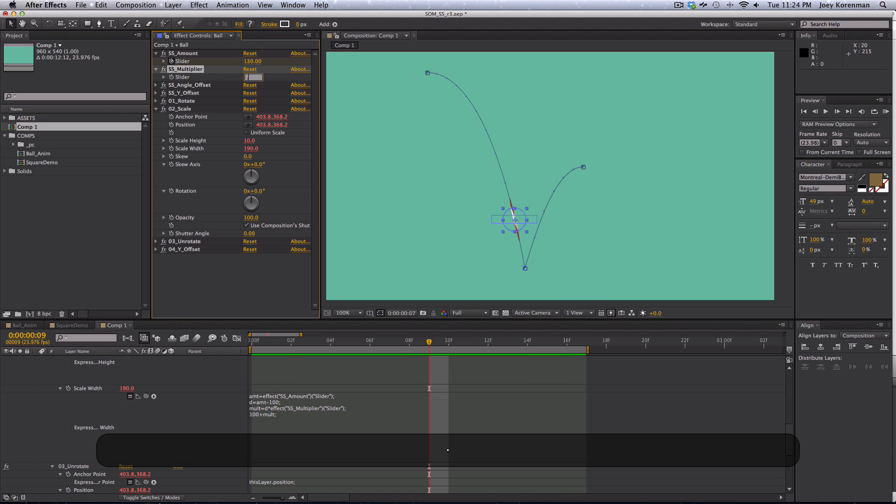
pyautogui.press('Return')
pyautogui.hotkey('ctrl', '0')
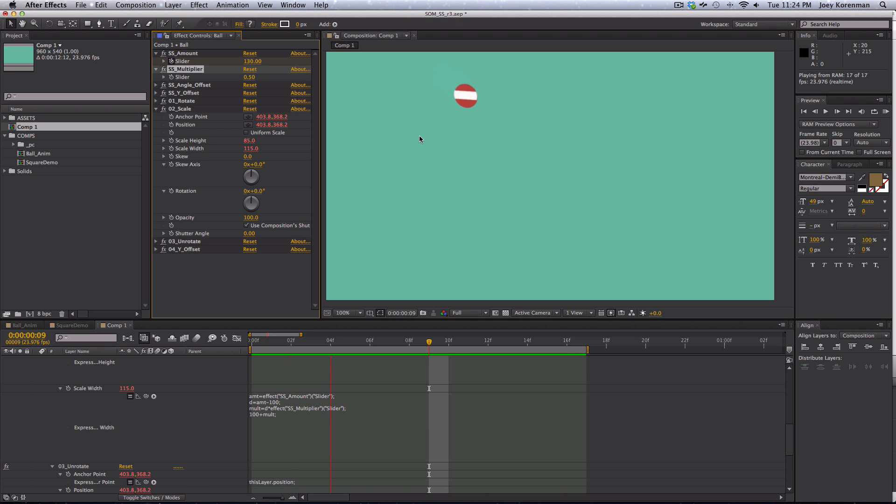
pyautogui.press('space')
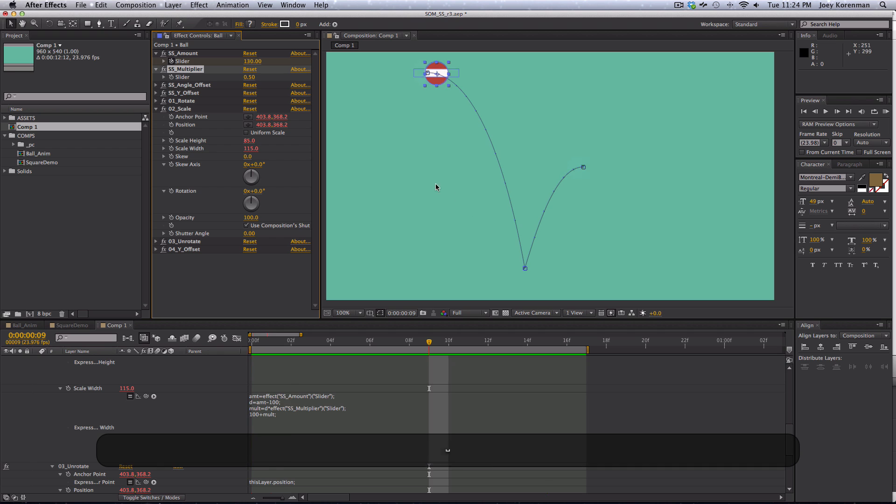
# Set the SS_Multiplier slider to 1 and run a RAM preview of the ball animation
pyautogui.click(249, 77)
pyautogui.write('1')
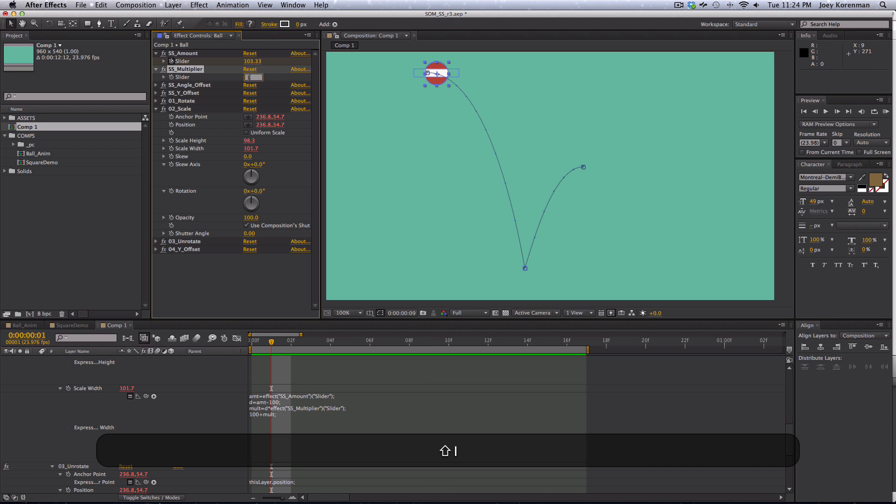
pyautogui.press('Return')
pyautogui.hotkey('ctrl', '0')
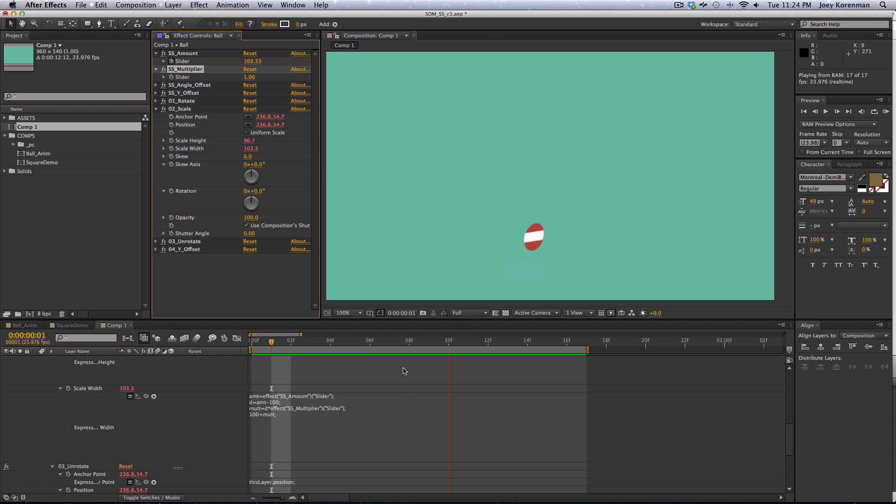
pyautogui.press('space')
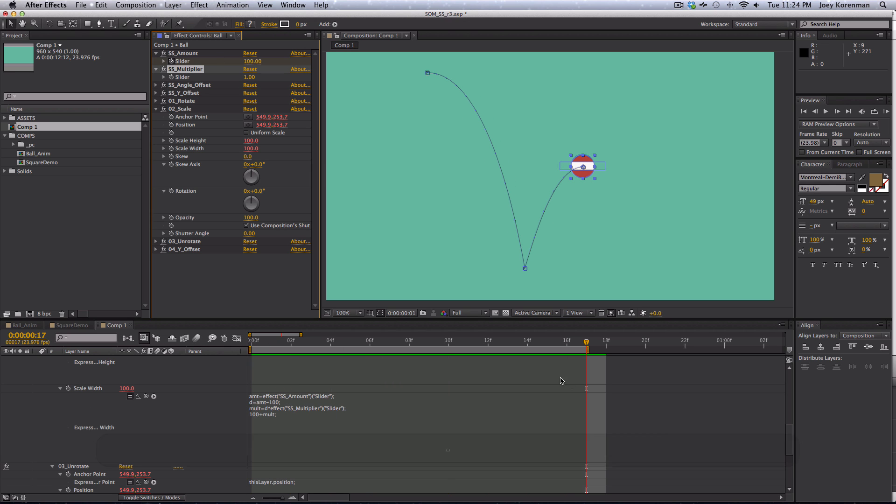
pyautogui.click(560, 380)
pyautogui.press('super+a')
pyautogui.press('shift+super+a')
pyautogui.hotkey('shift', 'Escape')
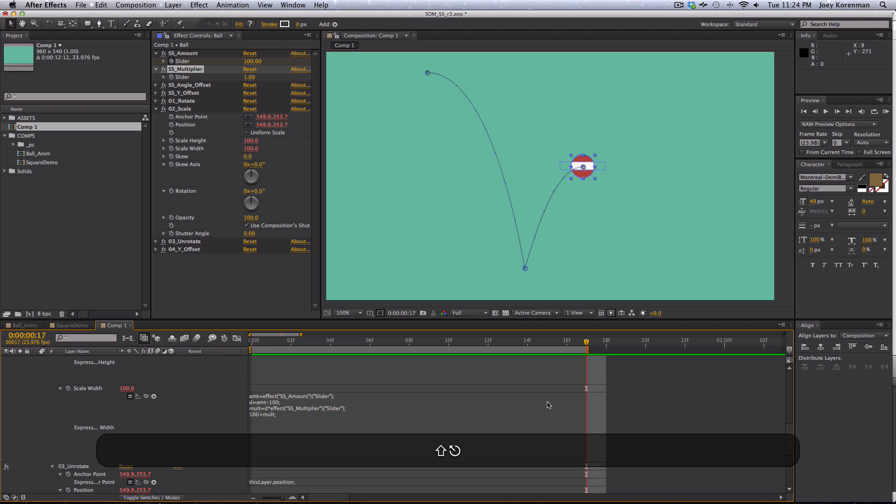
pyautogui.scroll(5, 765, 402)
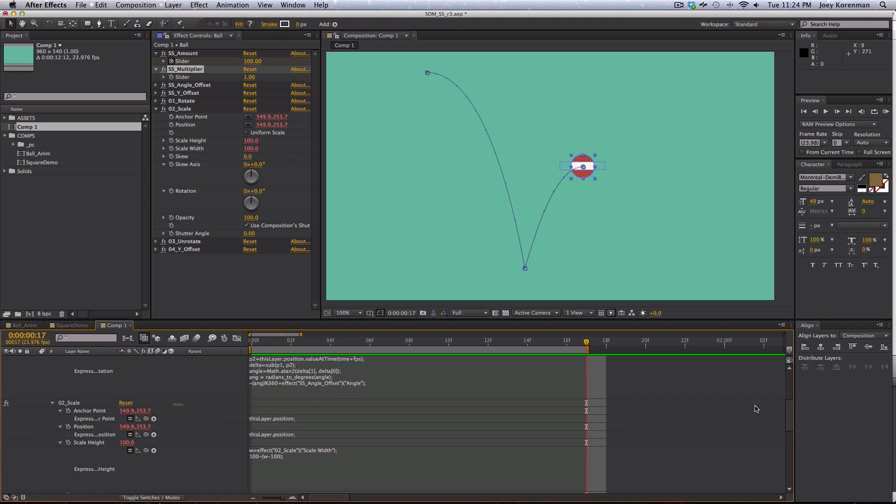
# Collapse the 02_Scale effect's settings and expand the SS_Angle_Offset and SS_Y_Offset controls, keeping SS_Multiplier expanded
pyautogui.click(199, 286)
pyautogui.click(155, 108)
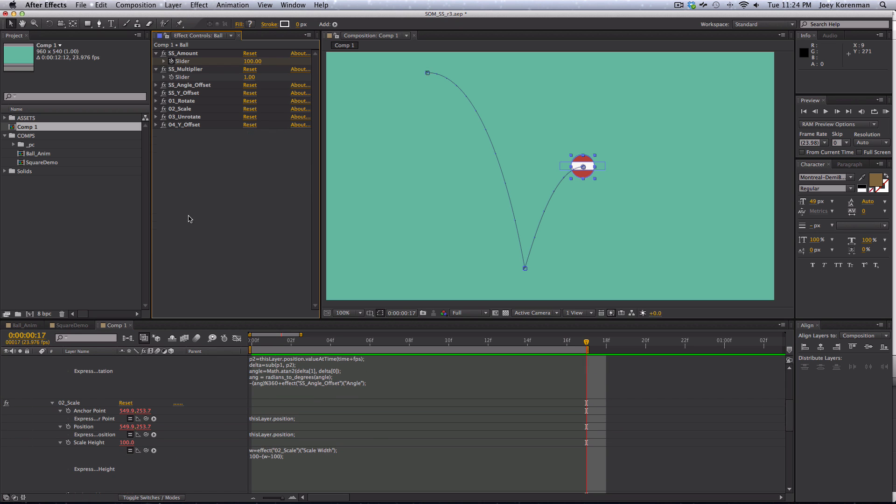
pyautogui.click(156, 69)
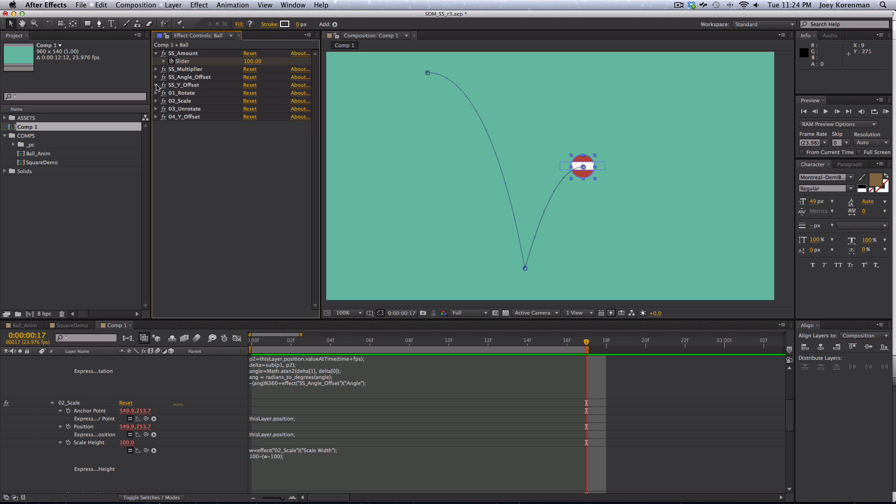
pyautogui.click(156, 85)
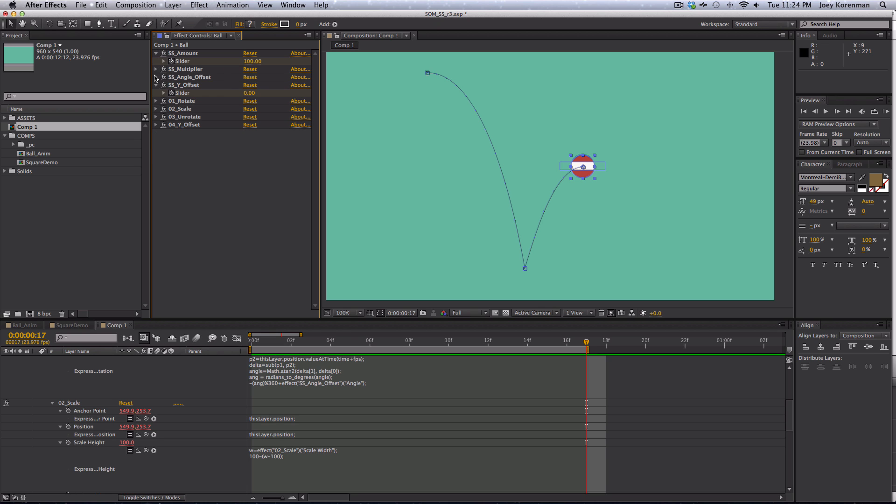
pyautogui.click(157, 77)
pyautogui.click(156, 69)
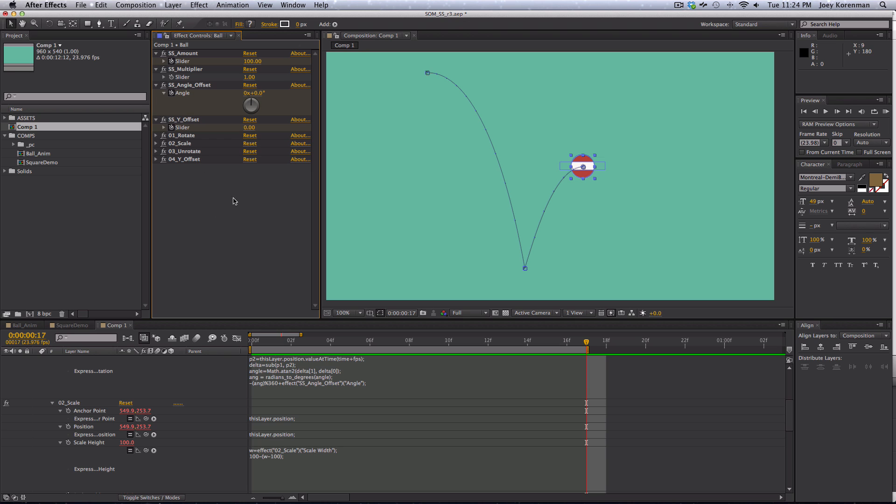
# Collapse all of the Ball layer's properties in the timeline and deselect the layer
pyautogui.click(529, 387)
pyautogui.press('shift+super+grave')
pyautogui.hotkey('shift', 'Escape')
pyautogui.click(553, 469)
pyautogui.press('super+Escape')
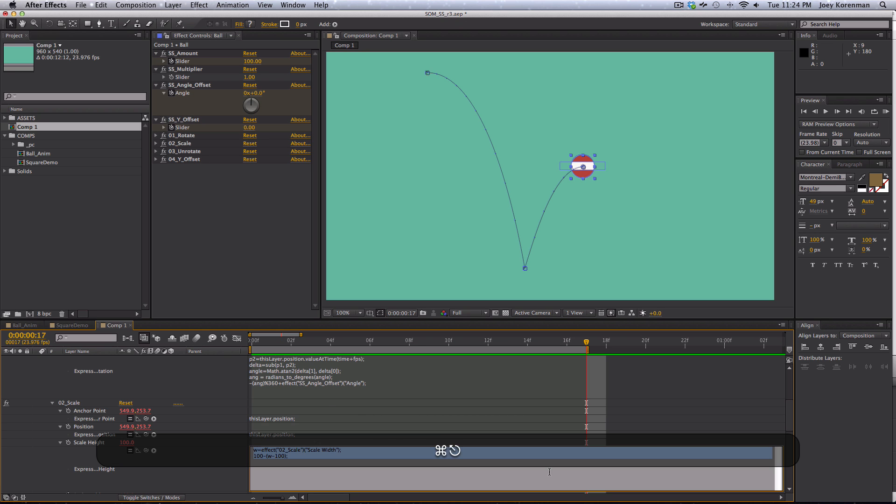
pyautogui.click(58, 387)
pyautogui.press('super+a')
pyautogui.press('shift+super+grave')
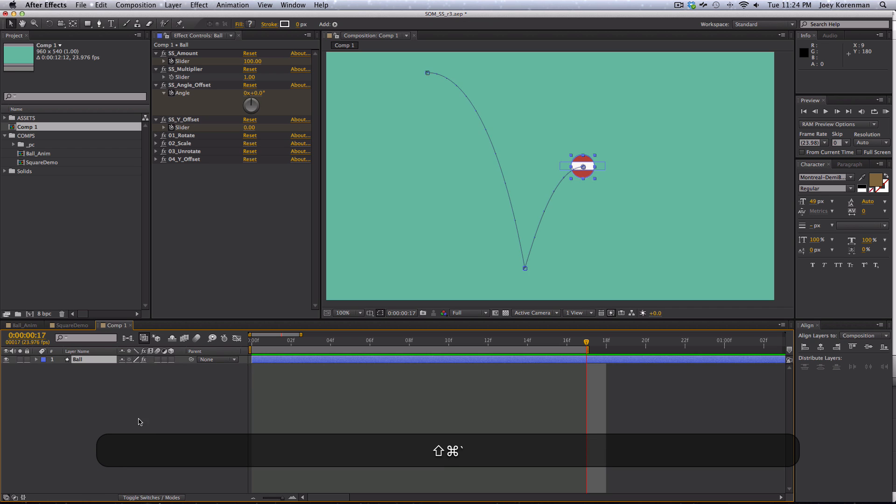
pyautogui.click(138, 420)
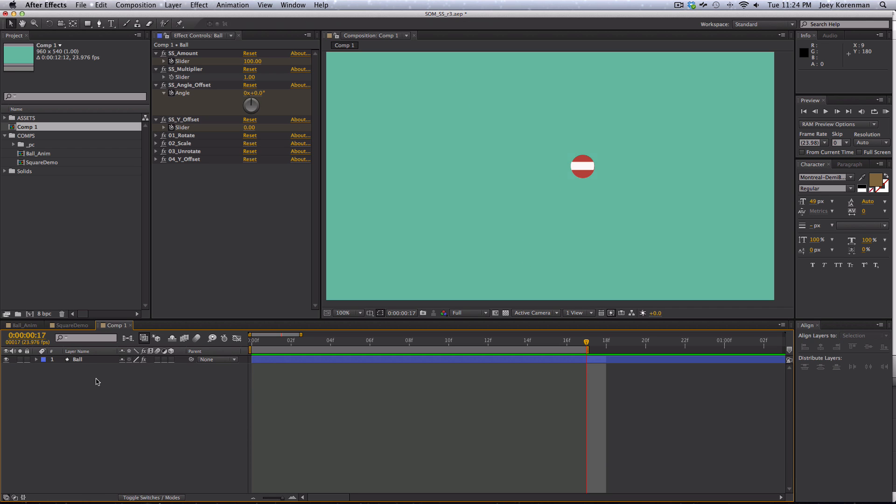
# Hide the Ball layer and draw a small red star on a new shape layer near the middle of Comp 1
pyautogui.click(6, 359)
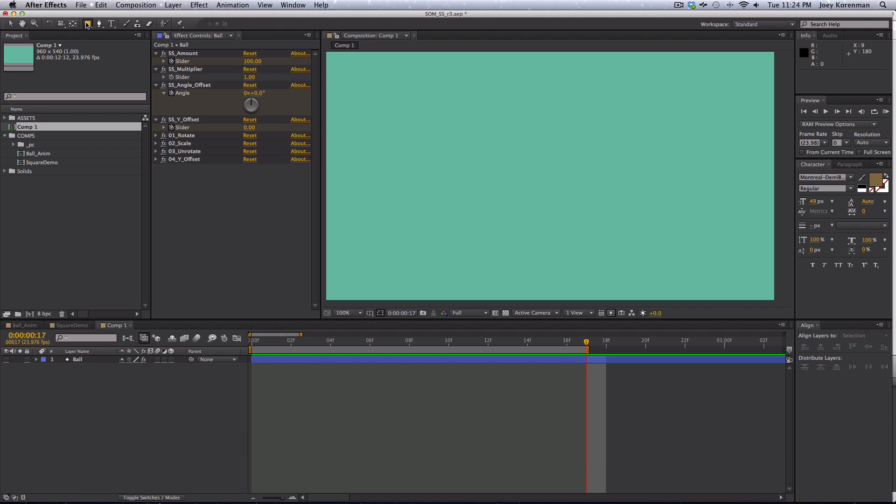
pyautogui.moveTo(87, 23); pyautogui.dragTo(119, 67)
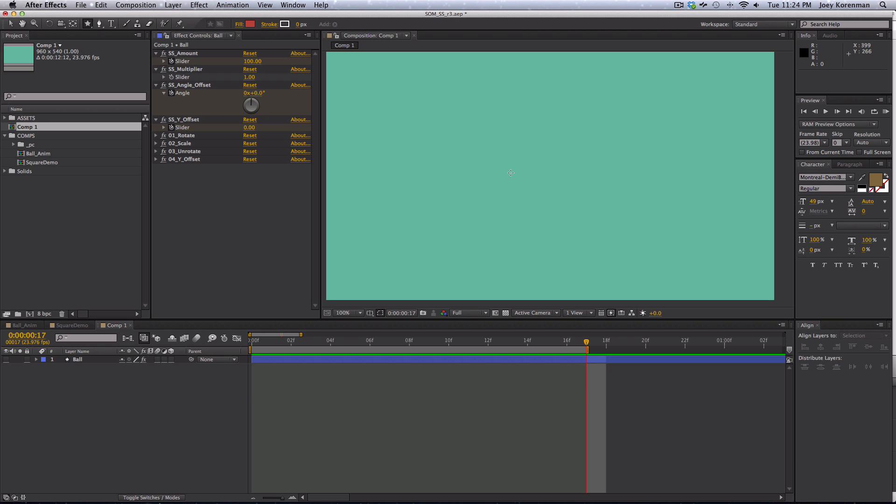
pyautogui.moveTo(500, 177); pyautogui.dragTo(508, 196)
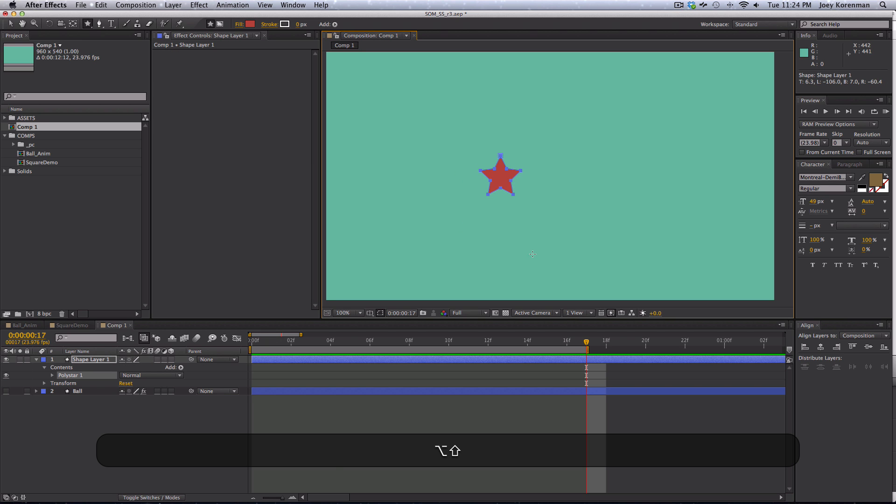
pyautogui.click(224, 426)
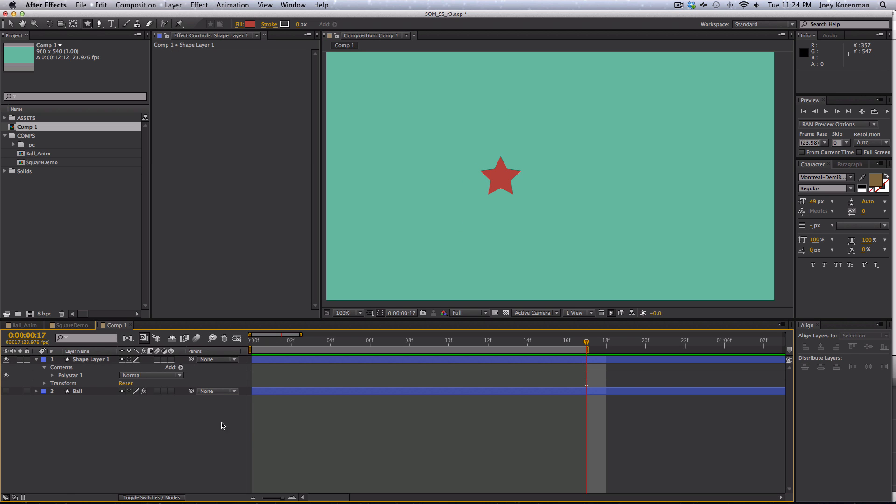
# Move Shape Layer 1's anchor point to the centre of the star with the Pan Behind tool
pyautogui.click(100, 361)
pyautogui.press('y')
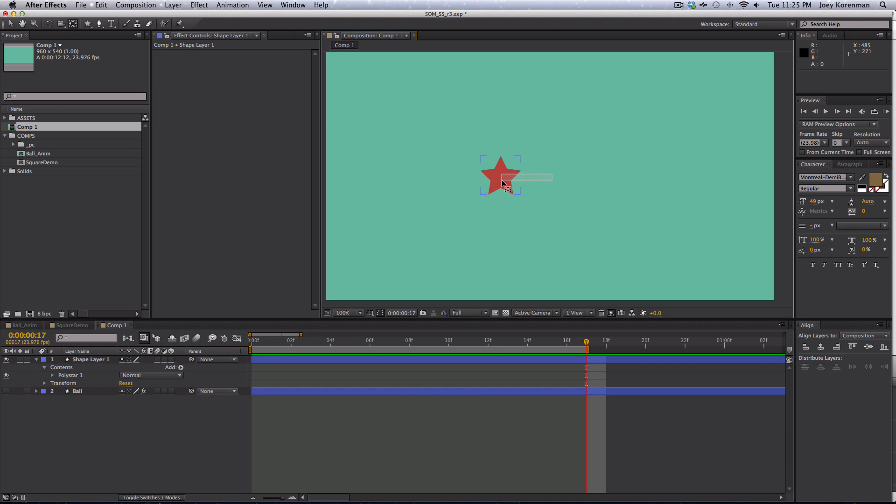
pyautogui.moveTo(549, 177); pyautogui.dragTo(500, 176)
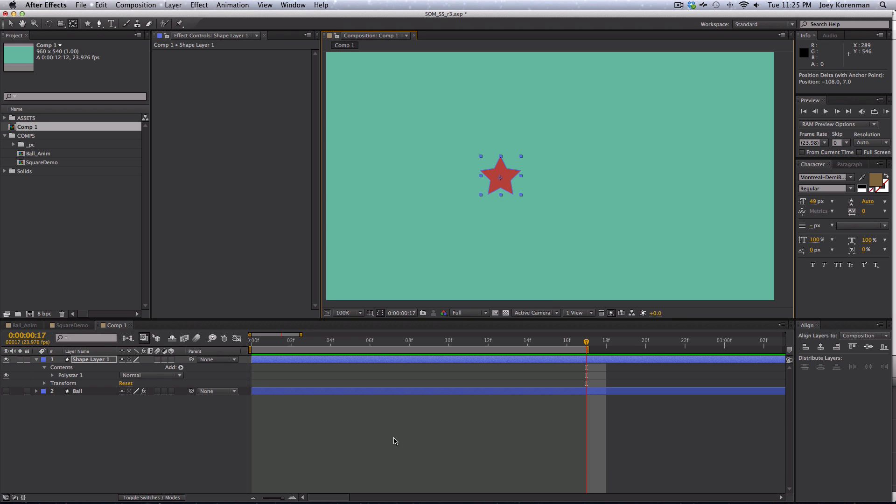
pyautogui.click(394, 440)
# Move the star's polystar shape to the lower-left area of the composition and select Shape Layer 1
pyautogui.click(103, 362)
pyautogui.press('v')
pyautogui.doubleClick(501, 177)
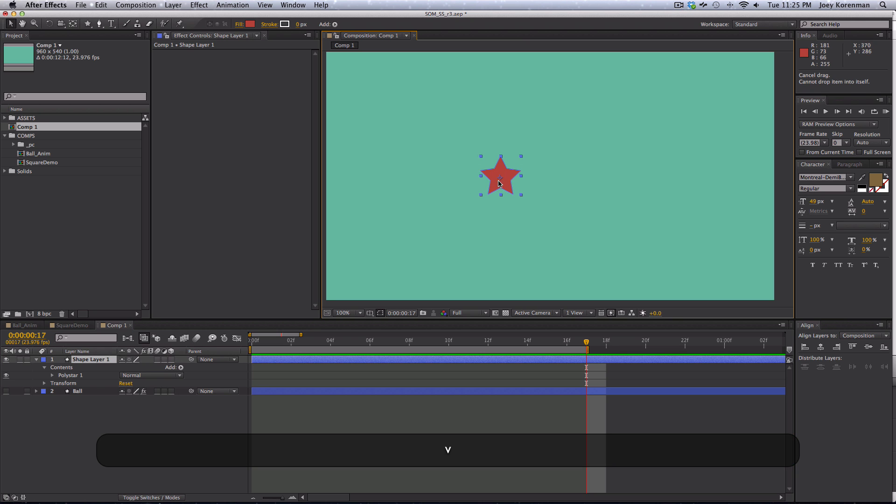
pyautogui.click(463, 180)
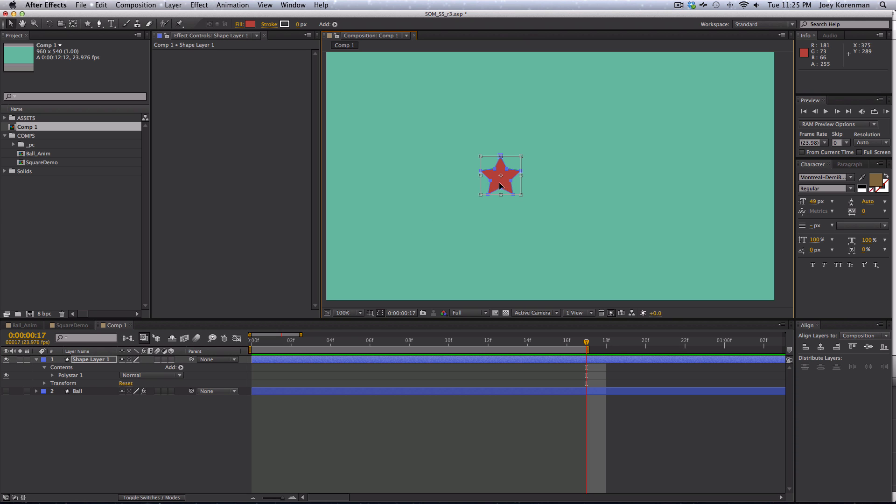
pyautogui.moveTo(498, 182); pyautogui.dragTo(372, 244)
pyautogui.click(91, 360)
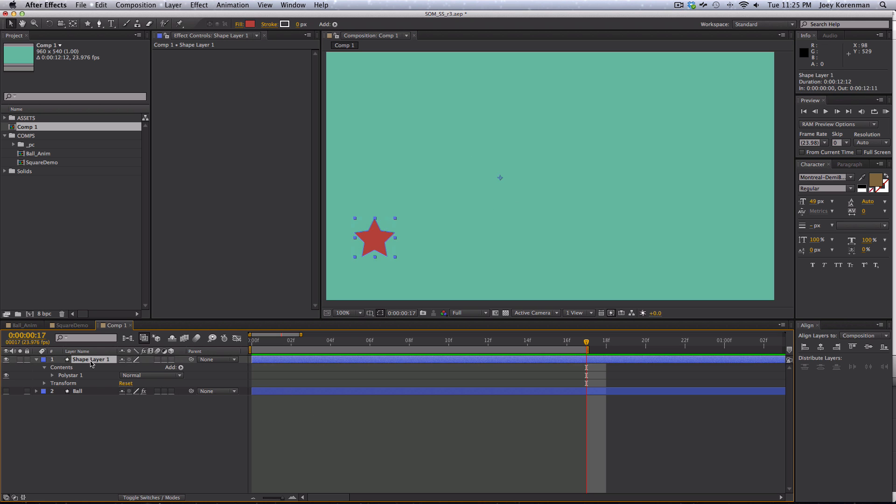
# Try animating Shape Layer 1's Position from frame 0 to 1042, 149 at frame 20, and remove the keyframes
pyautogui.press('Home')
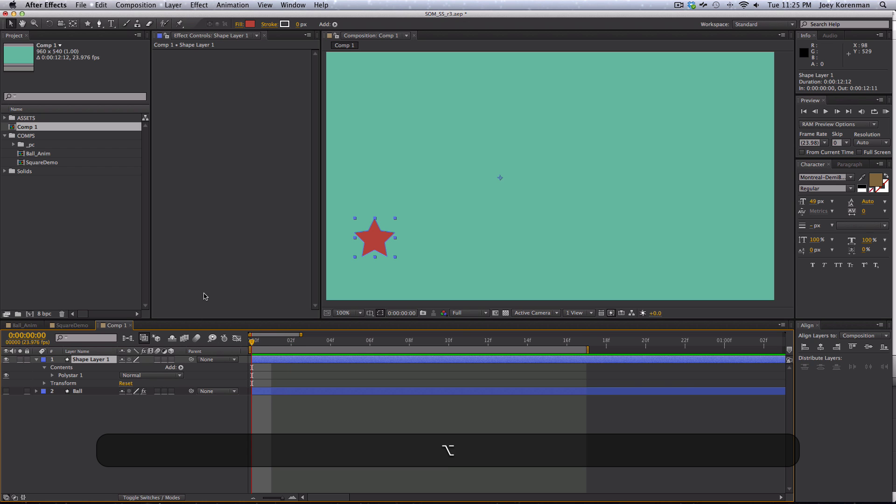
pyautogui.hotkey('alt', 'p')
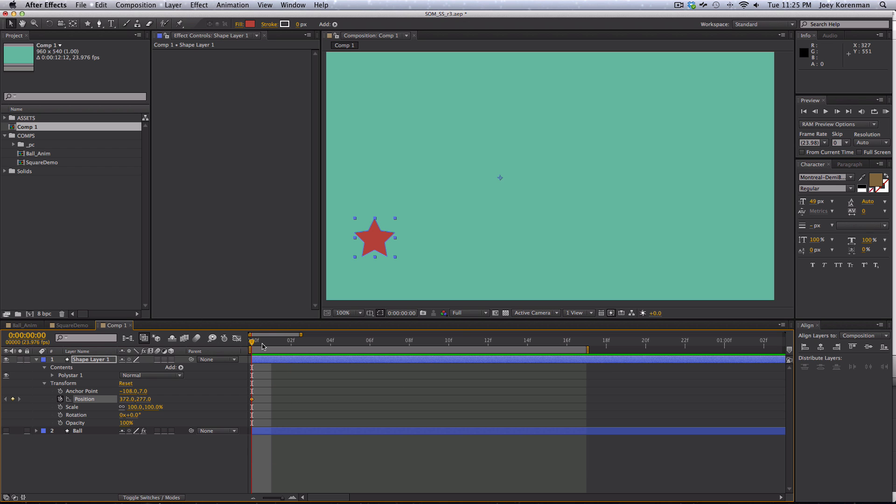
pyautogui.hotkey('shift', 'pagedown')
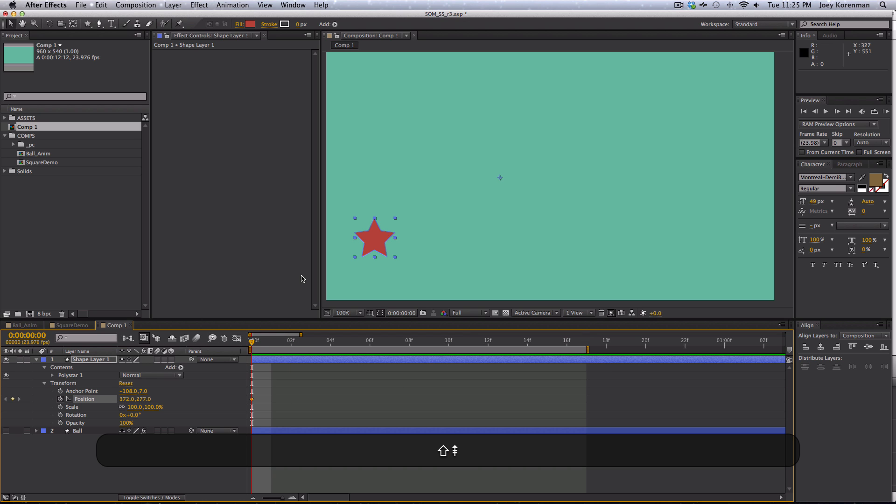
pyautogui.hotkey('shift', 'pagedown')
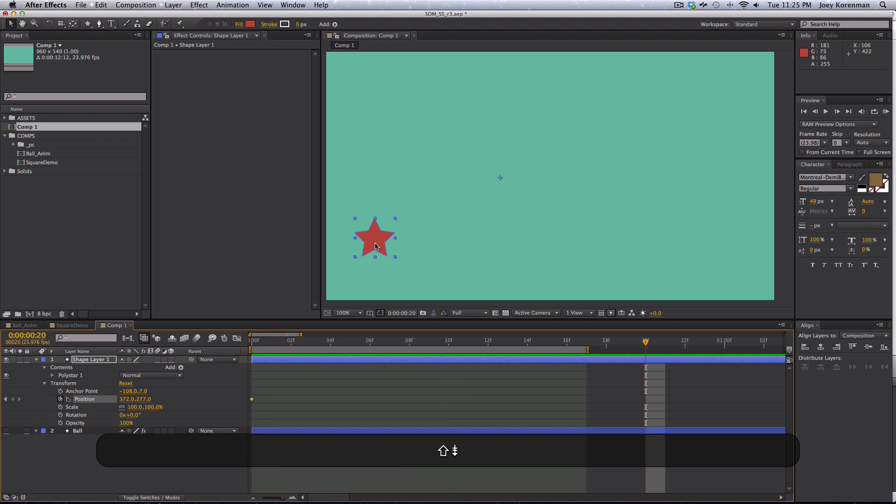
pyautogui.moveTo(376, 246); pyautogui.dragTo(690, 183)
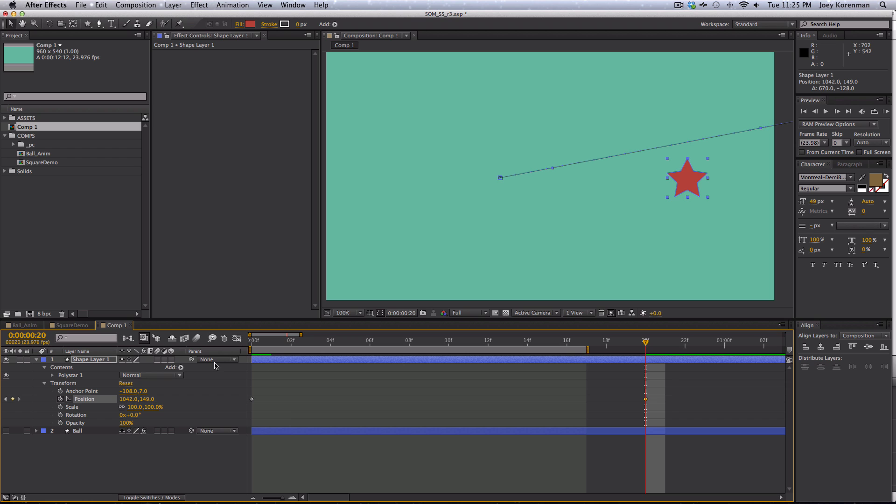
pyautogui.press('Home')
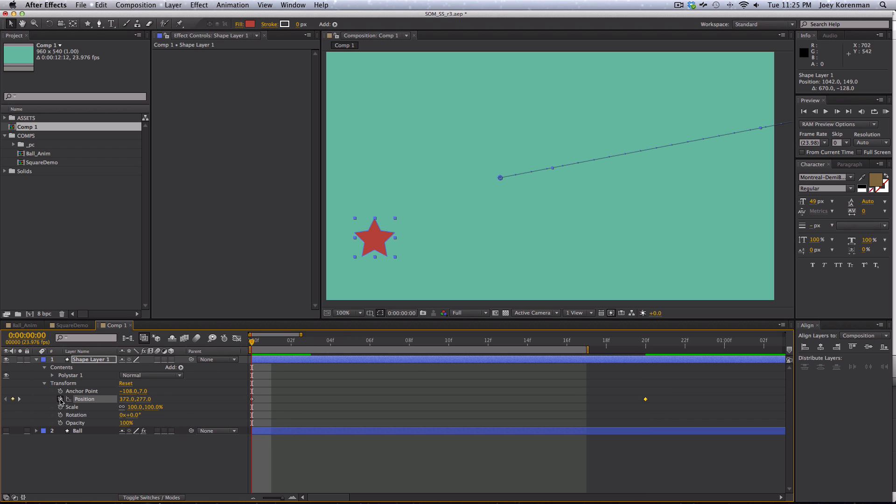
pyautogui.click(61, 398)
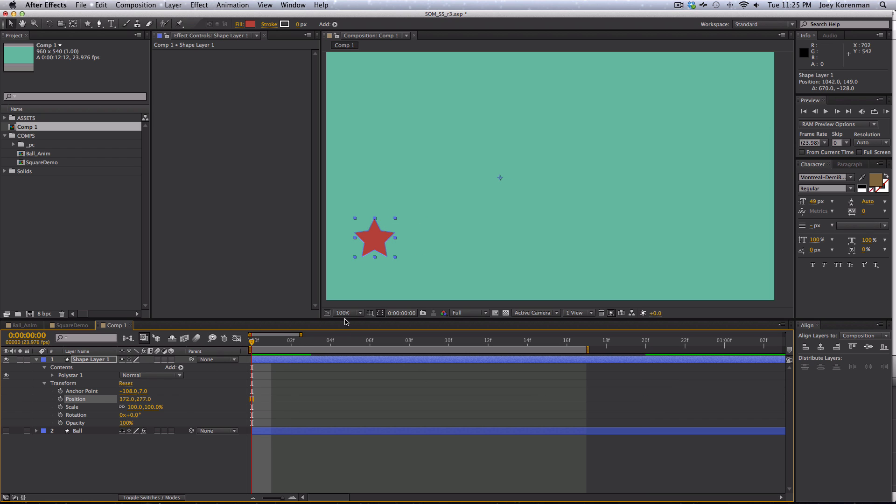
# Realign Shape Layer 1's anchor point to the star's centre at its lower-left location
pyautogui.click(103, 362)
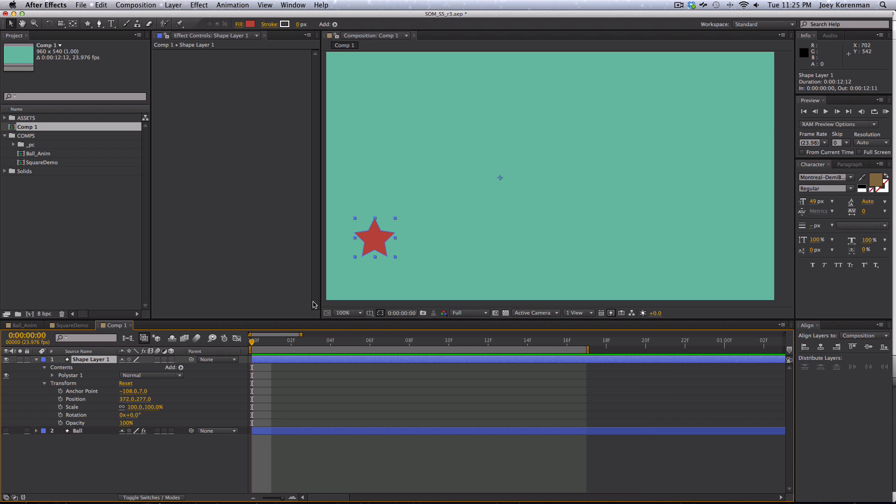
pyautogui.press('y')
pyautogui.moveTo(500, 179); pyautogui.dragTo(396, 243)
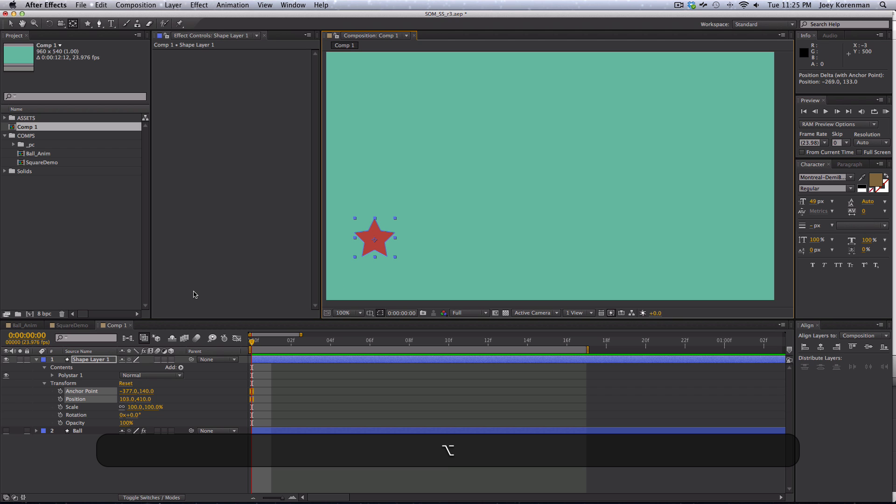
# Animate the star's Position from its lower-left location at frame 0 to about 803, 324 at frame 20, and go to 0:00:01:10
pyautogui.hotkey('alt', 'shift', 'p')
pyautogui.click(645, 340)
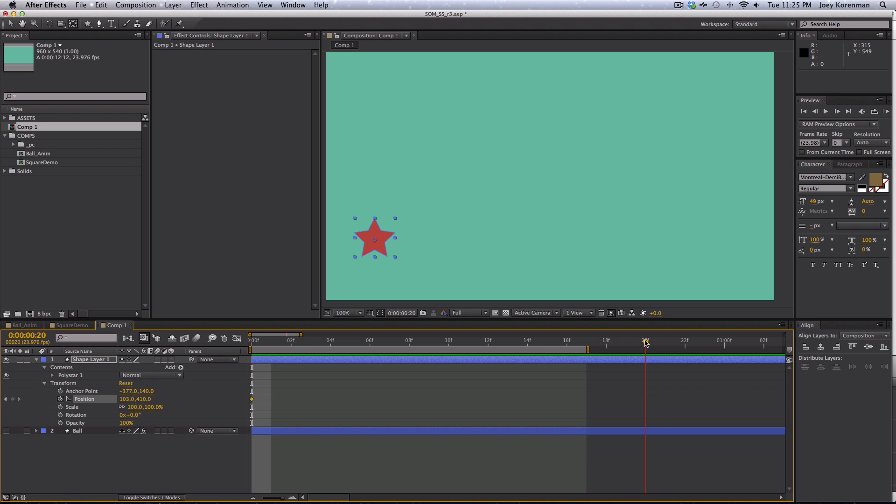
pyautogui.press('v')
pyautogui.moveTo(380, 249); pyautogui.dragTo(709, 210)
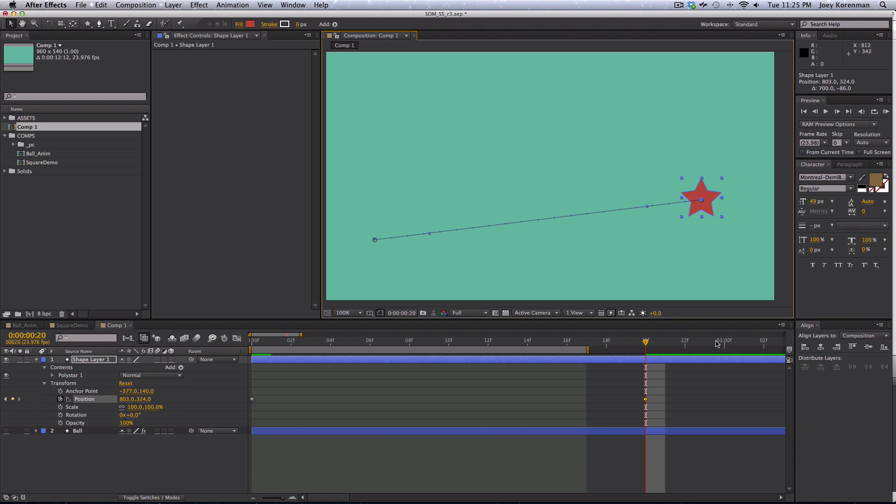
pyautogui.press('-')
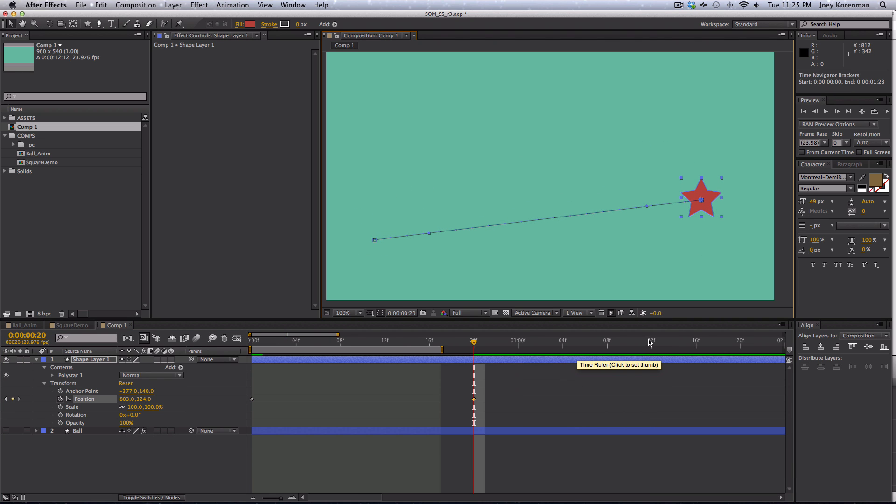
pyautogui.click(629, 343)
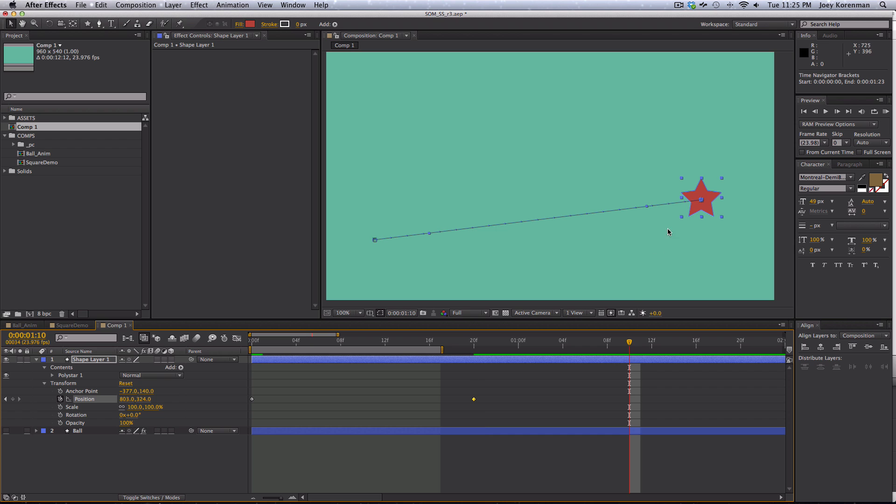
pyautogui.click(707, 207)
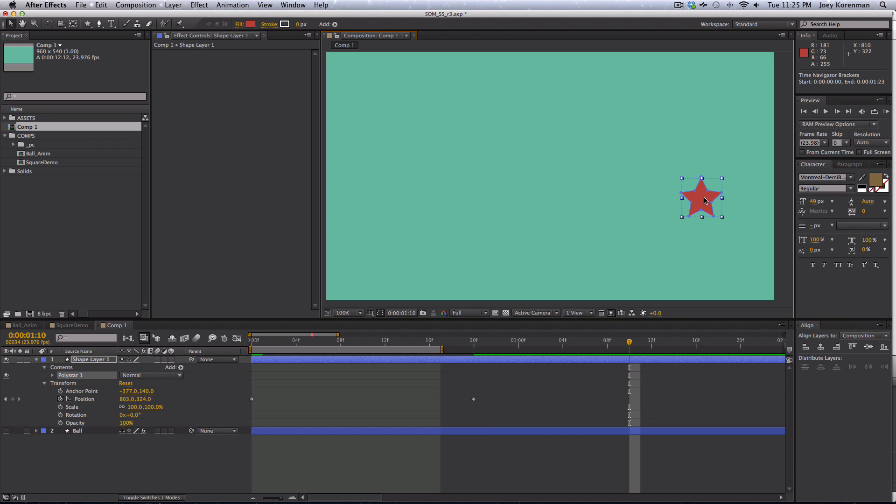
pyautogui.moveTo(705, 200); pyautogui.dragTo(437, 142)
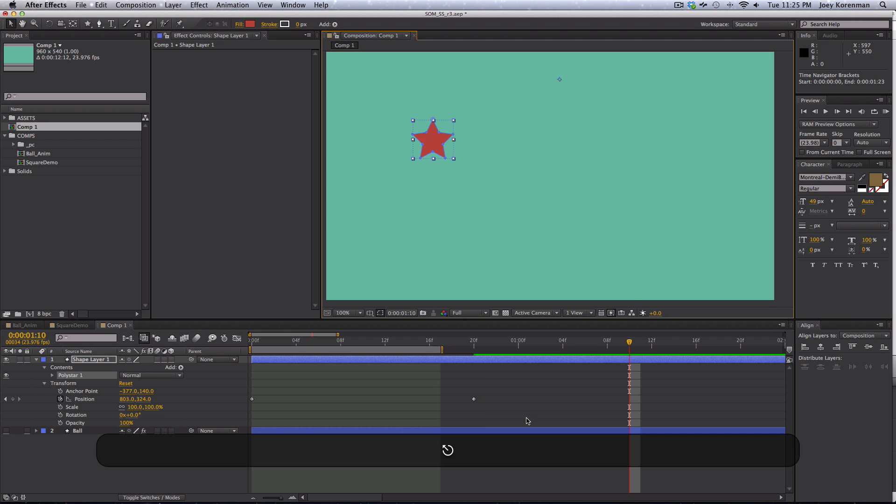
pyautogui.press('super+z')
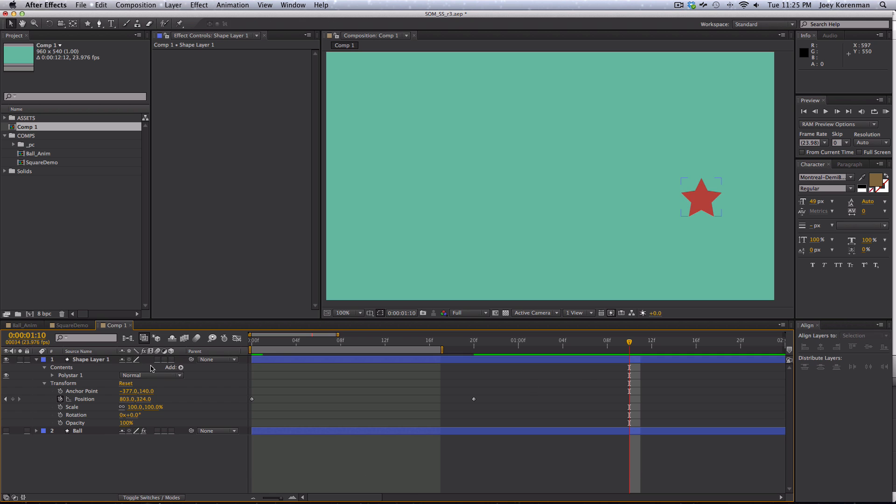
# Keyframe the star's Position at about 196, 140 at 0:00:01:10 and extend the work area past that keyframe
pyautogui.click(110, 363)
pyautogui.moveTo(701, 199); pyautogui.dragTo(418, 113)
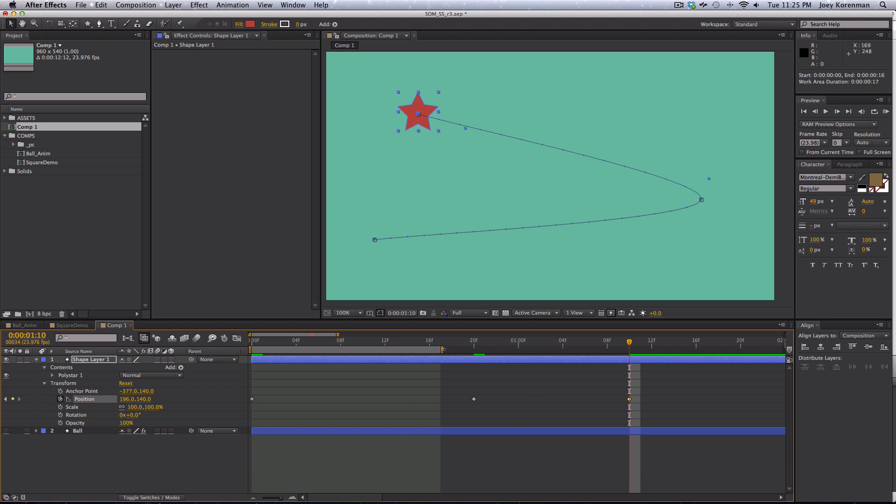
pyautogui.moveTo(442, 349); pyautogui.dragTo(663, 349)
# Apply Easy Ease to all three of the star's Position keyframes and run a RAM preview of the motion
pyautogui.moveTo(662, 383); pyautogui.dragTo(276, 432)
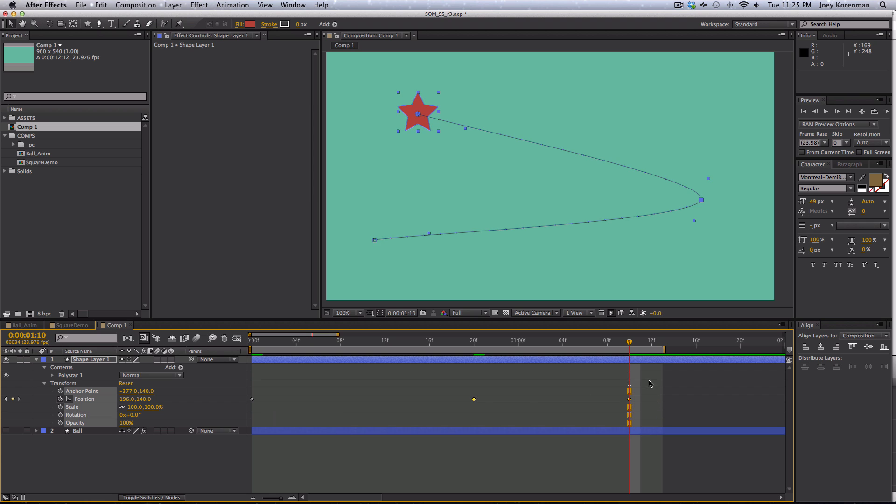
pyautogui.moveTo(649, 383); pyautogui.dragTo(182, 427)
pyautogui.press('F9')
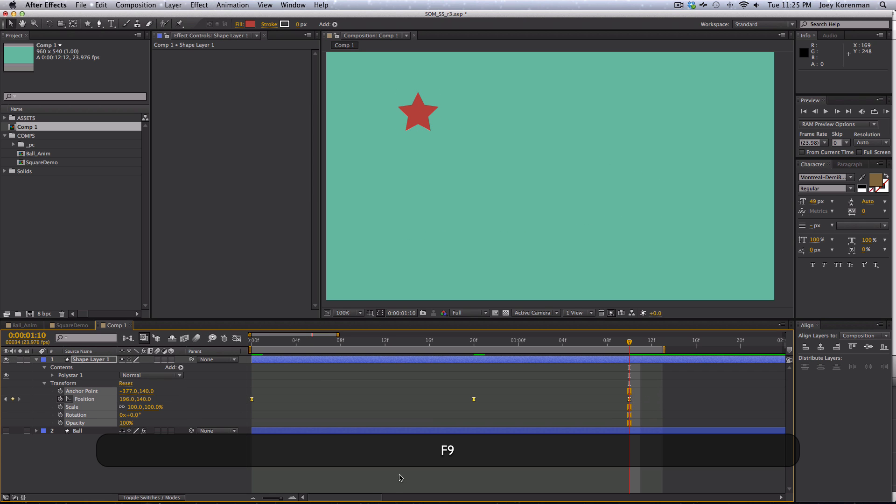
pyautogui.hotkey('ctrl', '0')
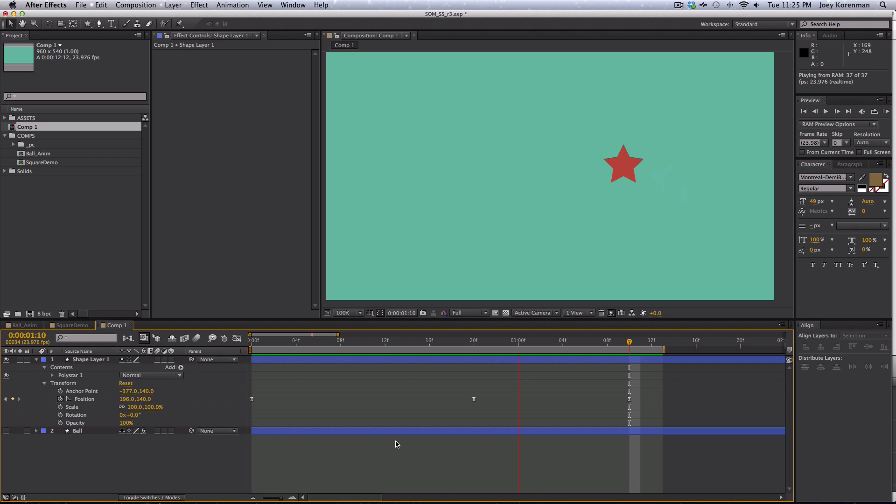
pyautogui.press('space')
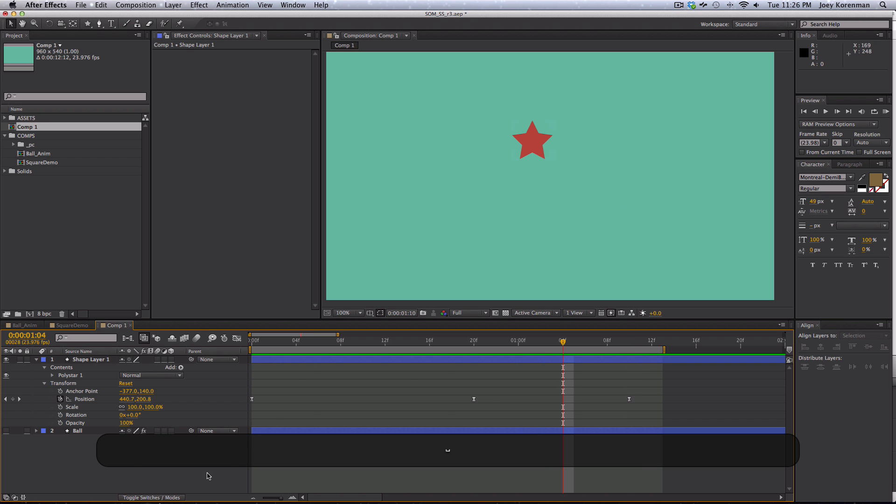
# Remove the keyframes from the Ball layer's SS_Amount, SS_Y_Offset and SS_Angle_Offset controls
pyautogui.click(81, 432)
pyautogui.click(273, 270)
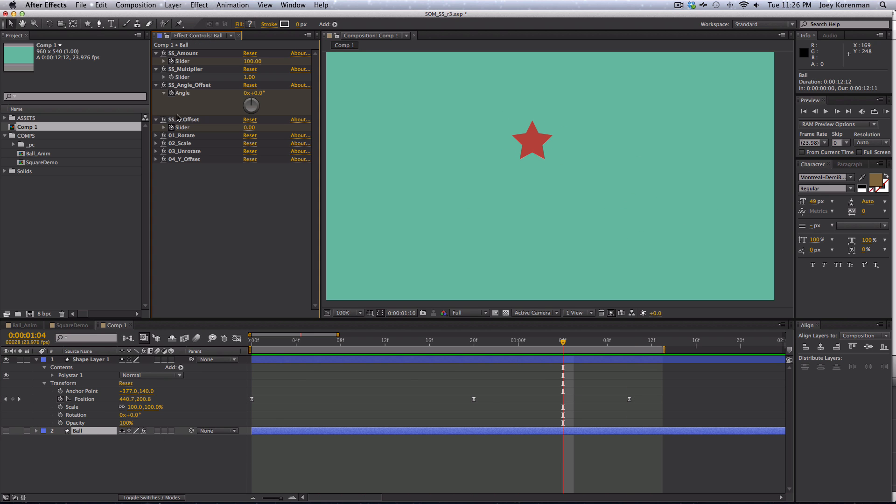
pyautogui.click(172, 63)
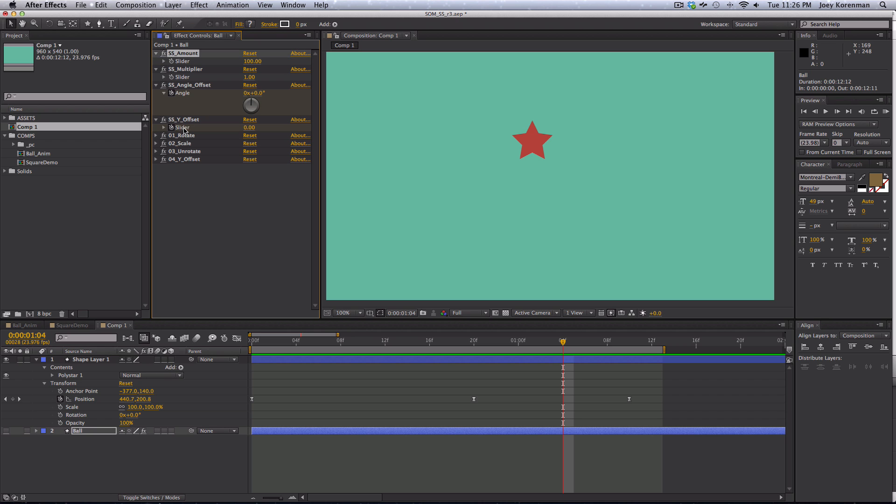
pyautogui.click(179, 123)
pyautogui.click(172, 93)
pyautogui.click(211, 249)
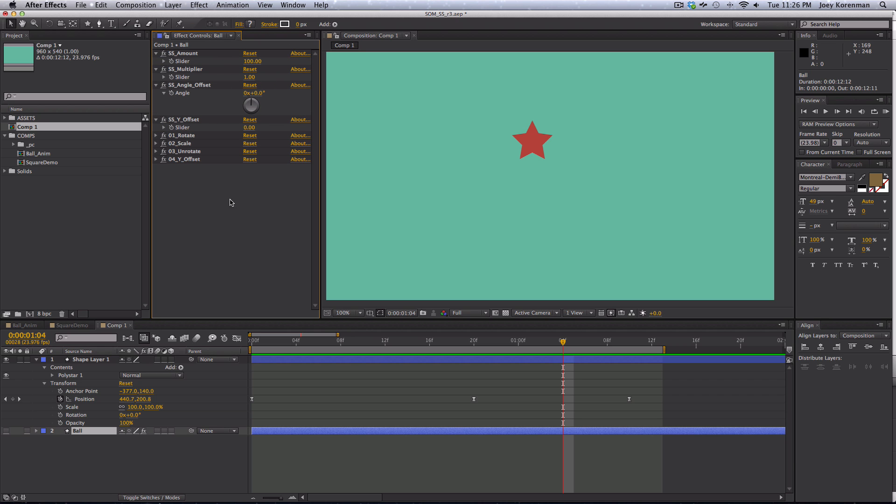
# Copy all of the Ball layer's effects, from SS_Amount through 04_Y_Offset, and paste them onto the star layer
pyautogui.press('super+a')
pyautogui.press('shift+super+grave')
pyautogui.click(208, 193)
pyautogui.click(183, 53)
pyautogui.hotkey('shift', '`')
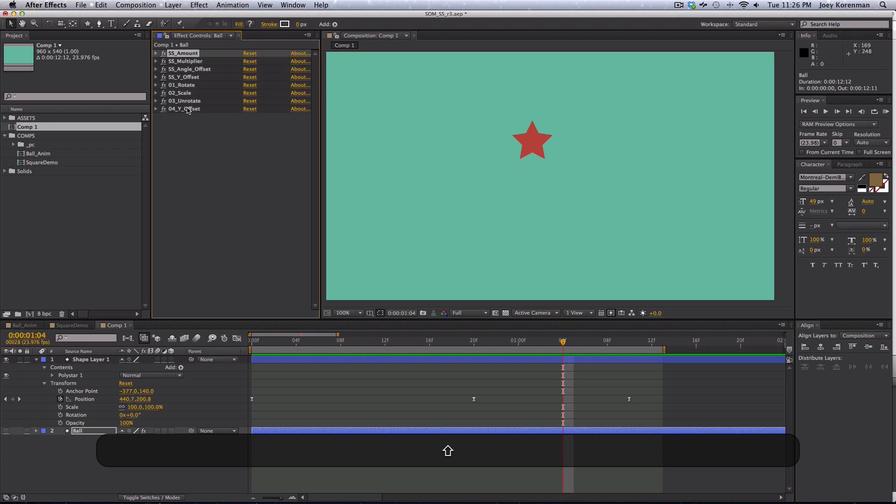
pyautogui.keyDown('shift'); pyautogui.click(186, 108); pyautogui.keyUp('shift')
pyautogui.click(88, 360)
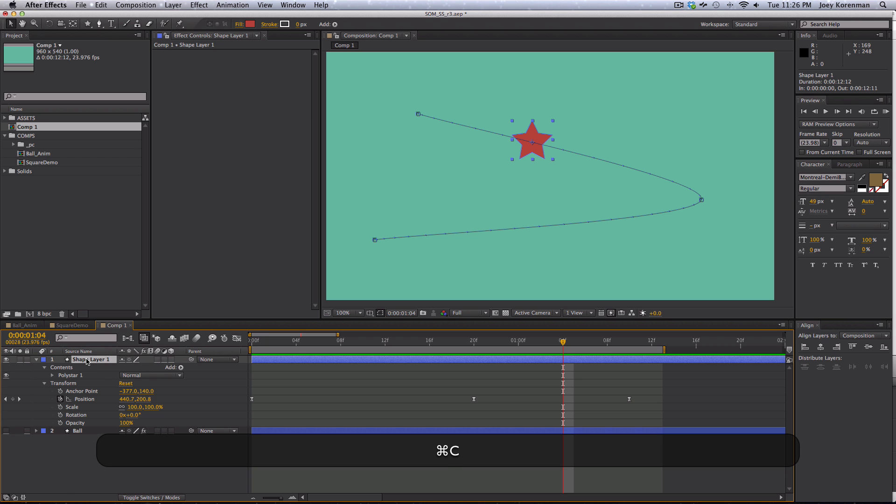
pyautogui.press('super+v')
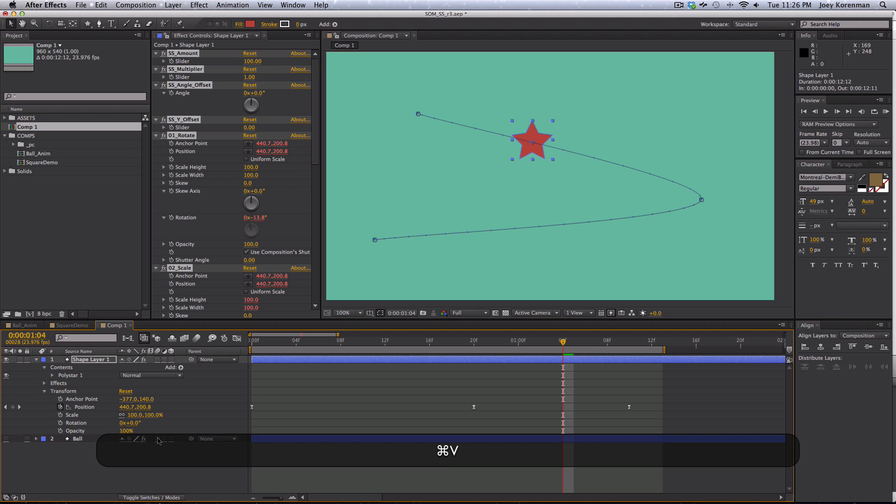
pyautogui.click(163, 459)
# Keyframe the star's SS_Amount slider at 100 at frame 0, 138 at frame 10 and 90 at frame 20
pyautogui.moveTo(281, 341); pyautogui.dragTo(233, 339)
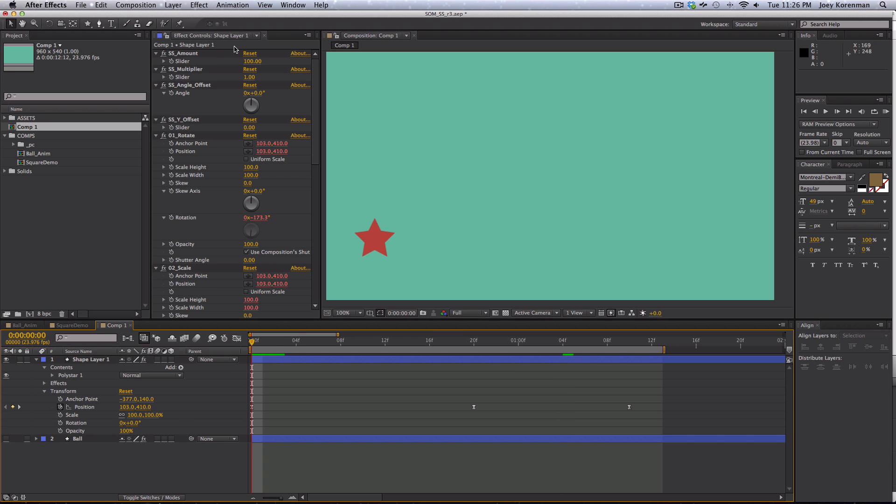
pyautogui.click(174, 63)
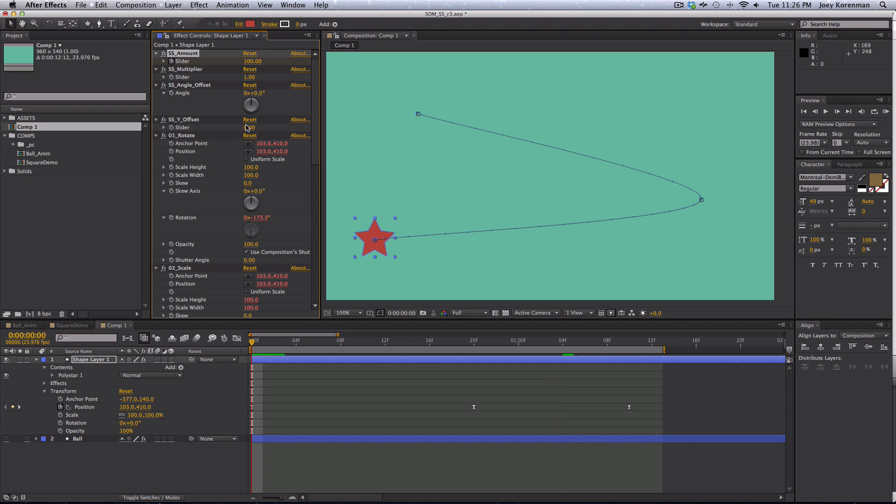
pyautogui.moveTo(306, 342); pyautogui.dragTo(362, 344)
pyautogui.click(253, 60)
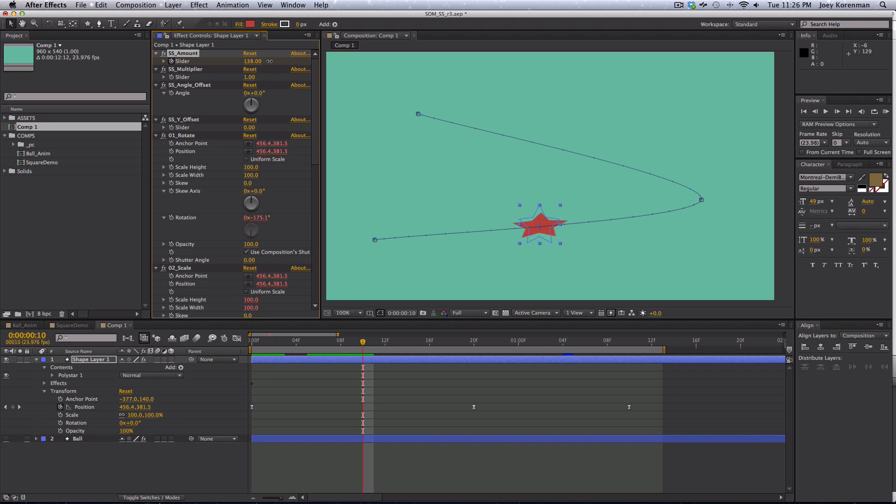
pyautogui.keyDown('shift'); pyautogui.click(475, 342); pyautogui.keyUp('shift')
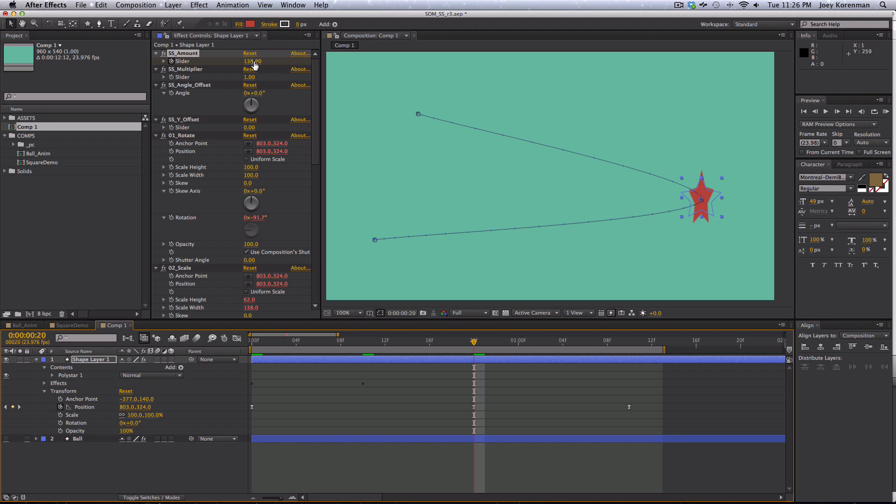
pyautogui.moveTo(254, 63); pyautogui.dragTo(242, 62)
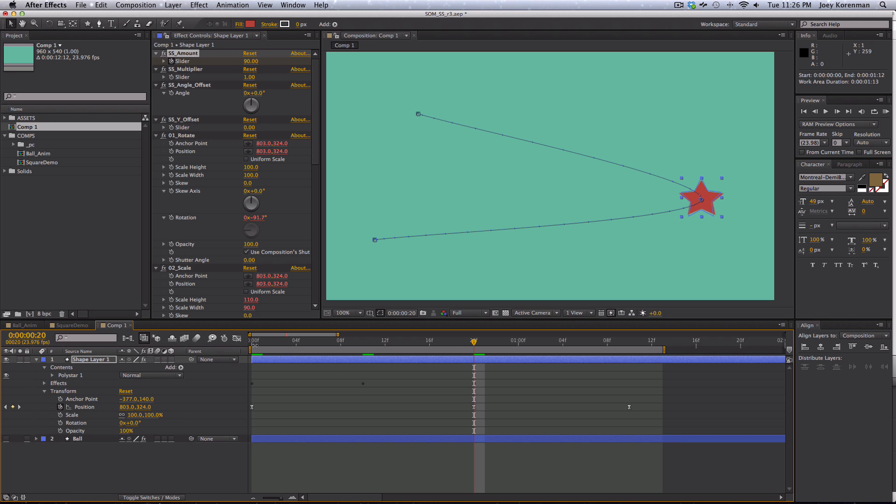
# Keyframe the star's SS_Amount to a stretch well above 100 at 0:00:01:04 and to 88 at 0:00:01:10
pyautogui.moveTo(254, 344); pyautogui.dragTo(562, 331)
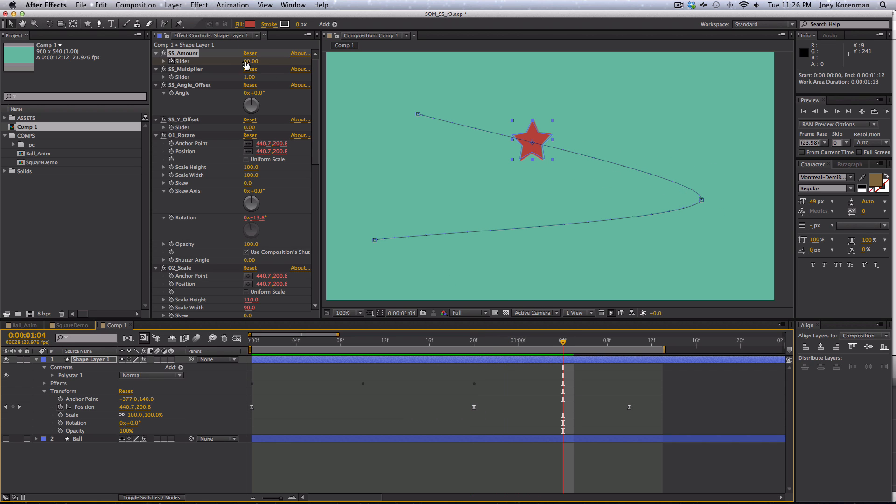
pyautogui.moveTo(246, 62); pyautogui.dragTo(274, 58)
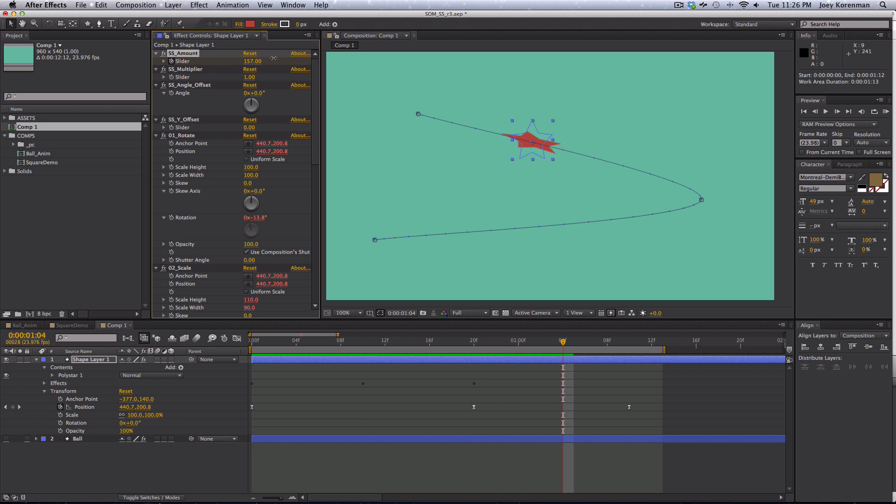
pyautogui.click(628, 344)
pyautogui.moveTo(247, 61); pyautogui.dragTo(243, 59)
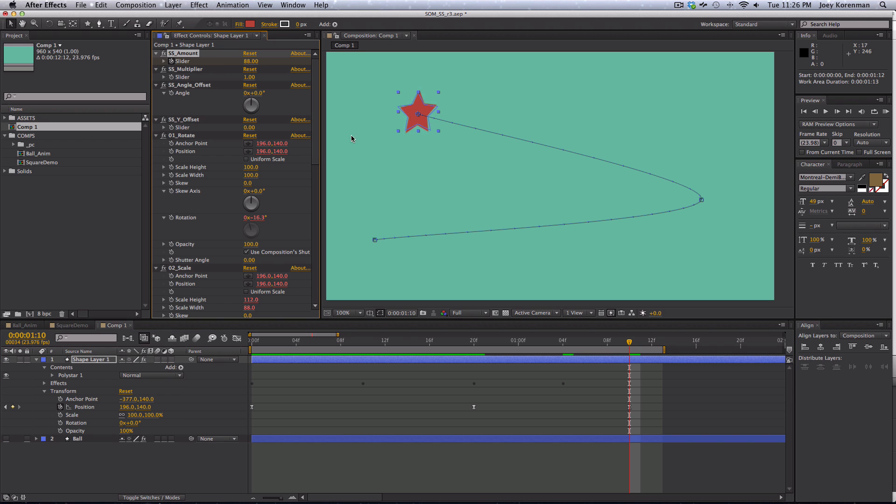
# Keyframe the star's SS_Amount back at 100 at 0:00:01:14 and preview the squash-and-stretch animation
pyautogui.moveTo(632, 343); pyautogui.dragTo(679, 342)
pyautogui.click(248, 61)
pyautogui.write('100')
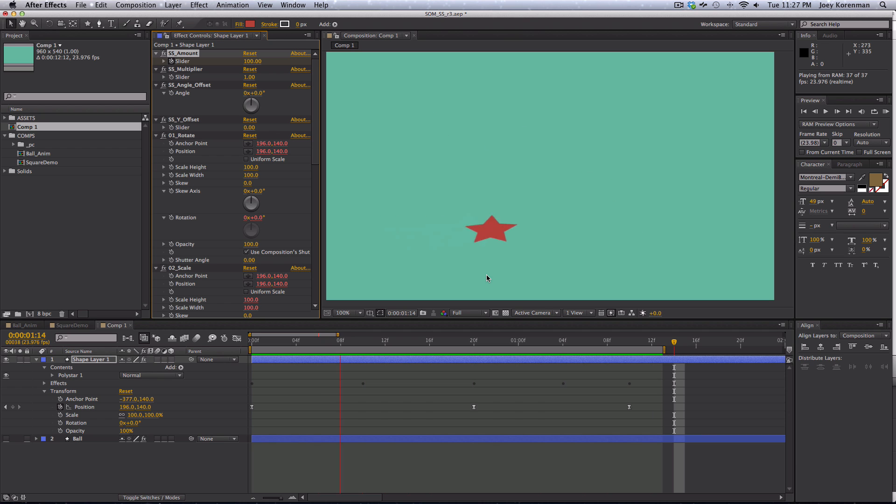
pyautogui.press('space')
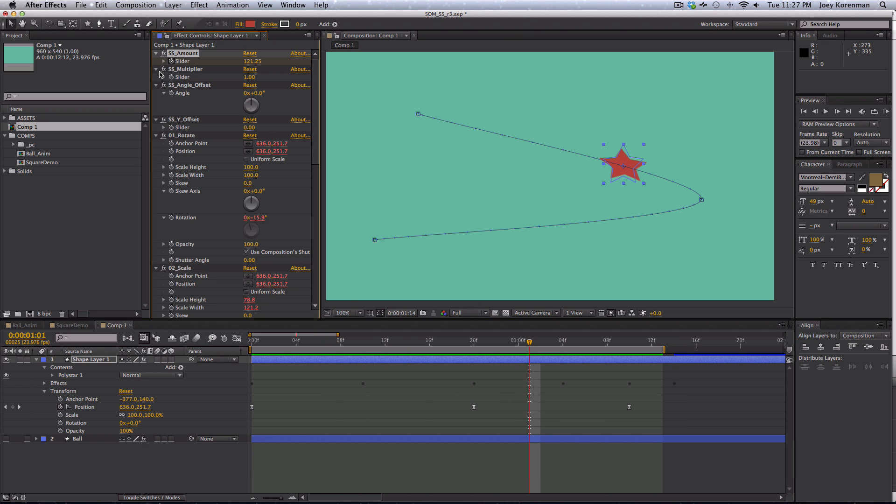